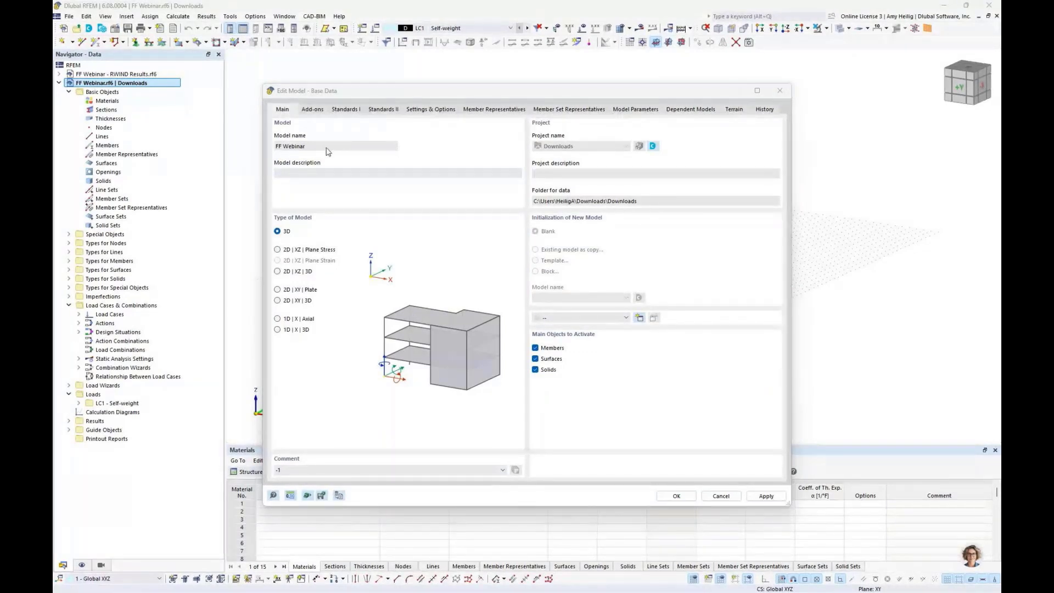
Step: Activate the Form-Finding, Steel Design, Wind Simulation and Nonlinear Material Behavior add-ons in the model's base data
click(311, 110)
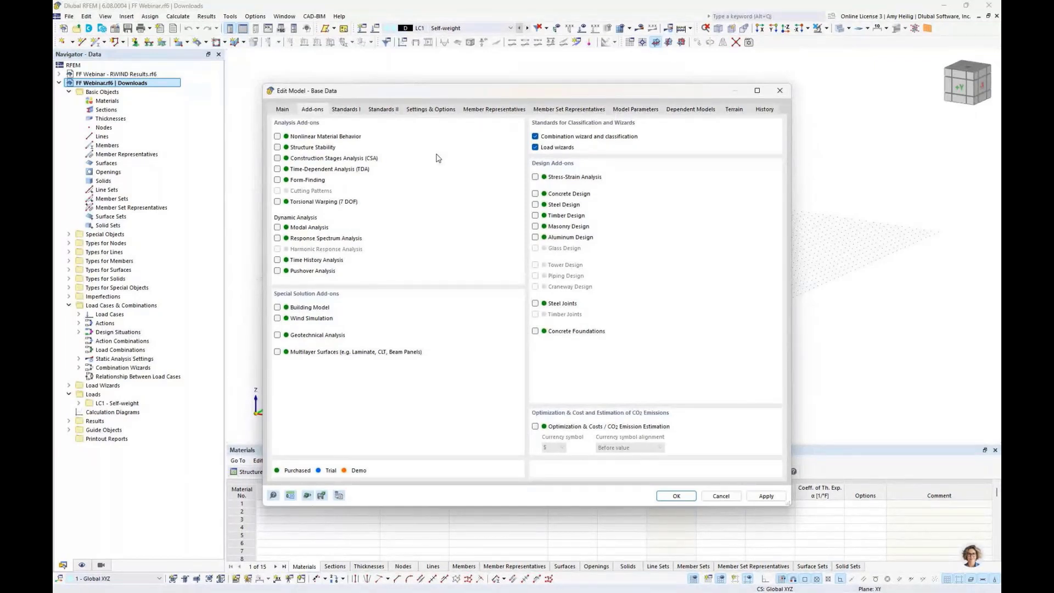
click(277, 181)
click(553, 208)
click(278, 318)
click(278, 136)
Step: Check the standard options for load combinations and steel design, and accept the model's base data
click(346, 109)
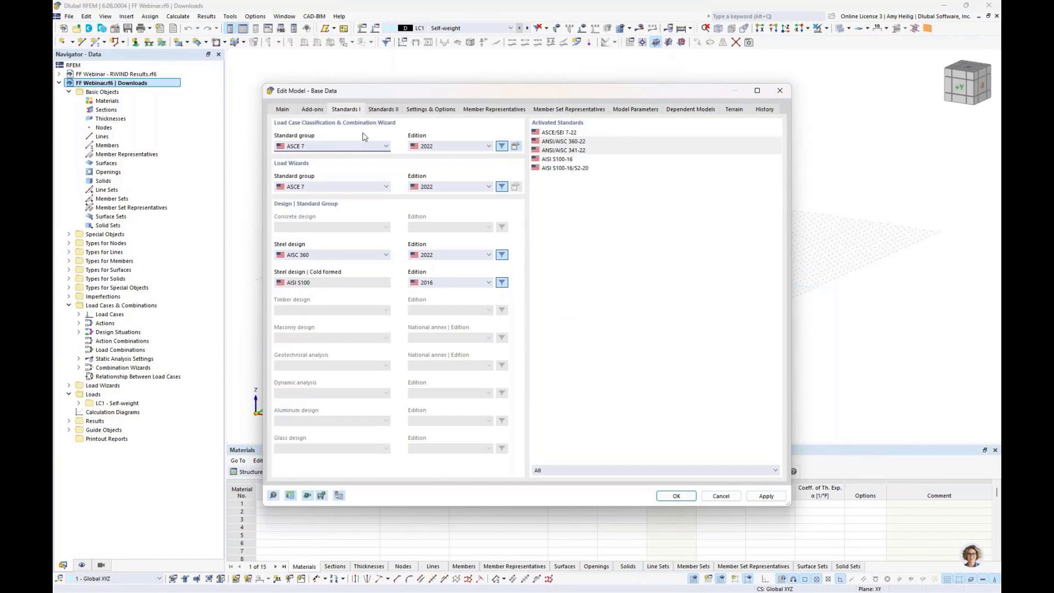
click(347, 149)
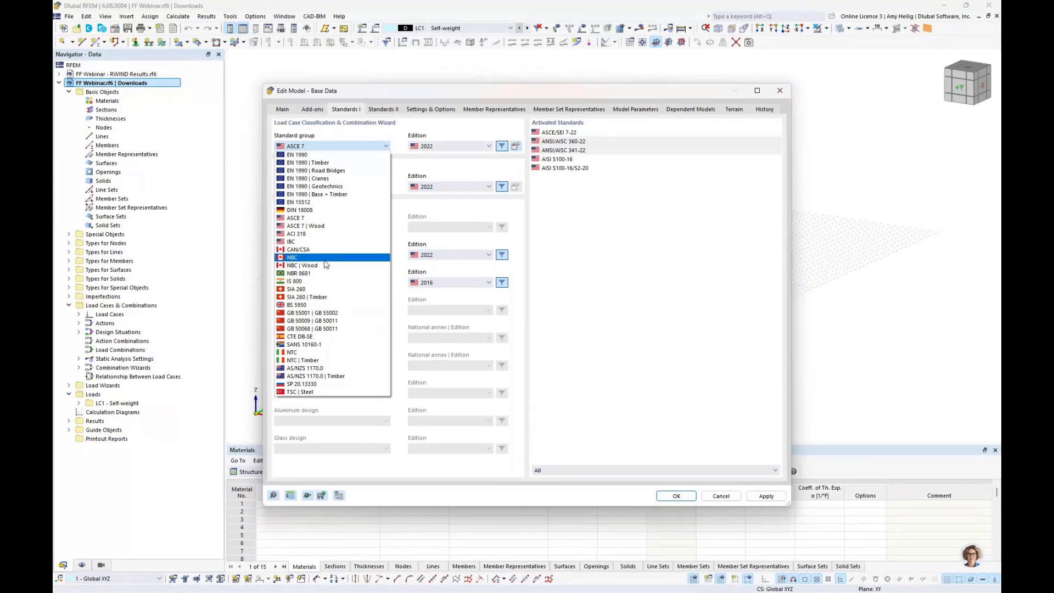
click(621, 297)
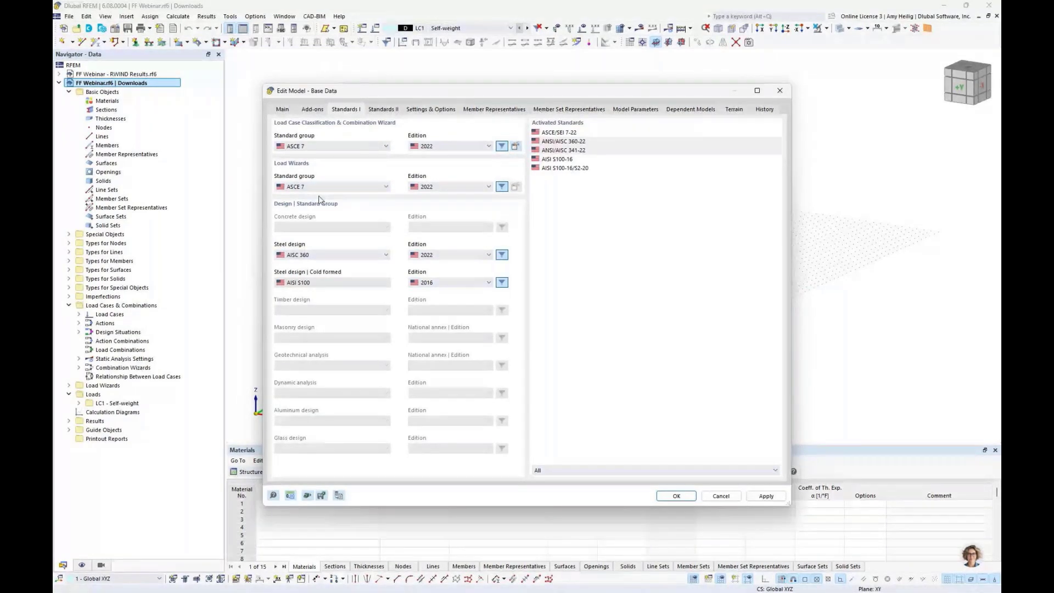
click(328, 255)
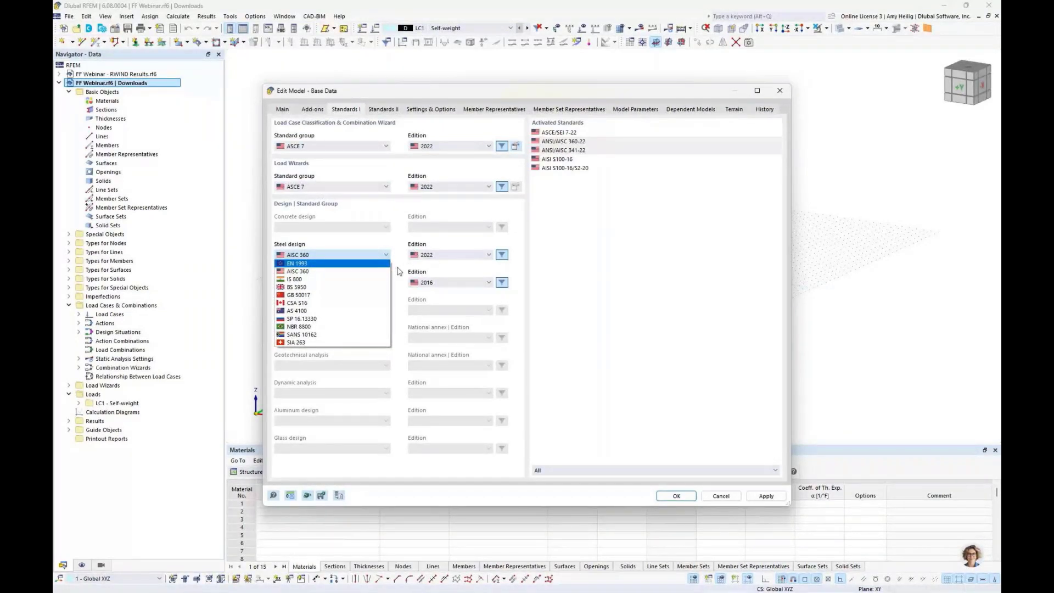
click(339, 303)
key(Return)
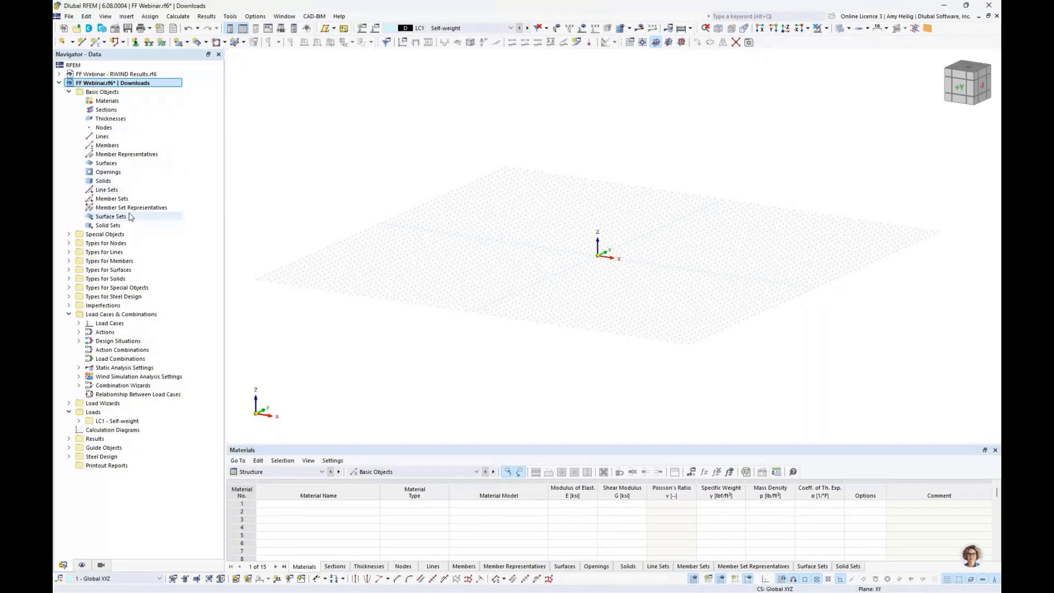
Step: Show the nodes table, switch to the FF Webinar - Nodes.xlsx workbook in Excel and copy the global X, Y, Z coordinates in I3:K10
drag(451, 442, 438, 346)
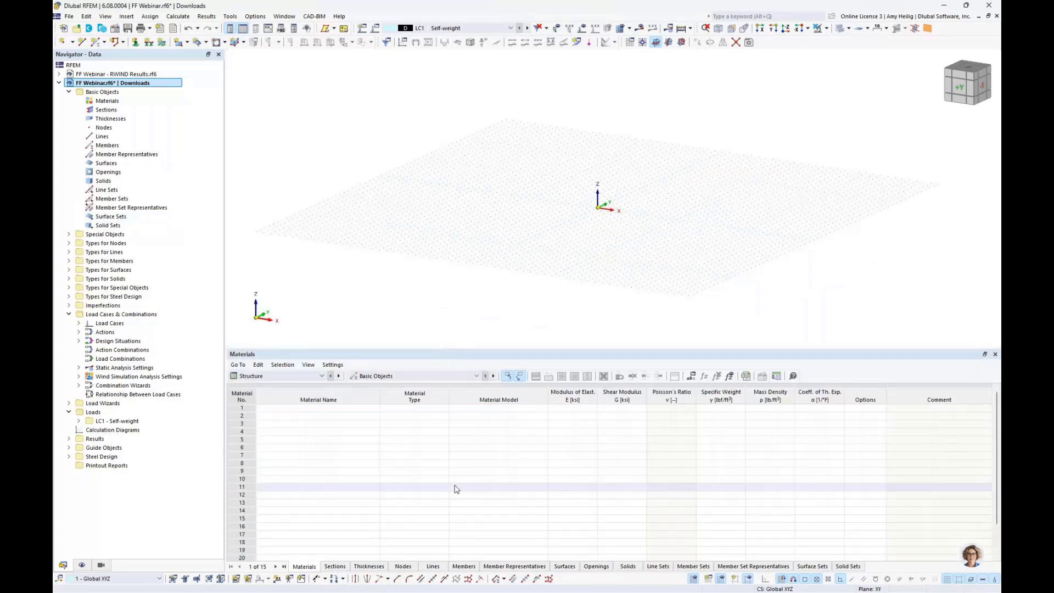
click(403, 566)
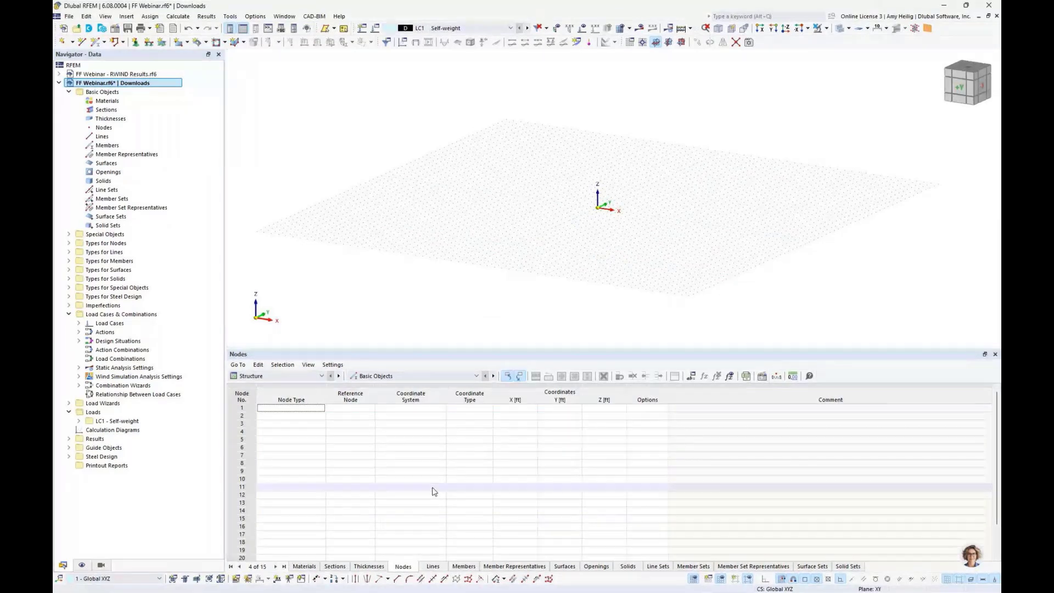
key(super+Tab)
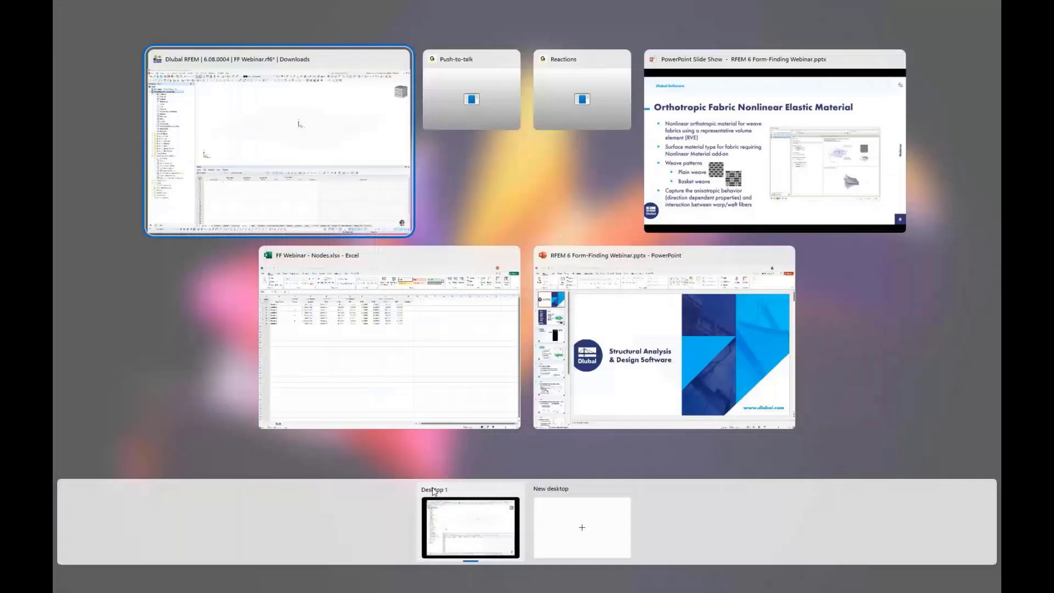
click(407, 395)
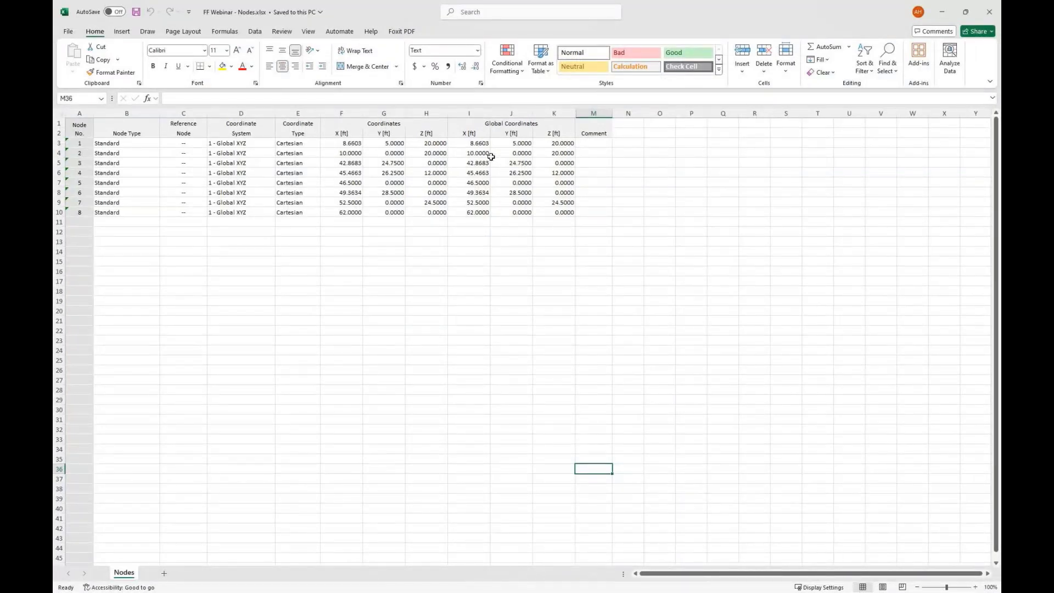
drag(477, 143, 546, 212)
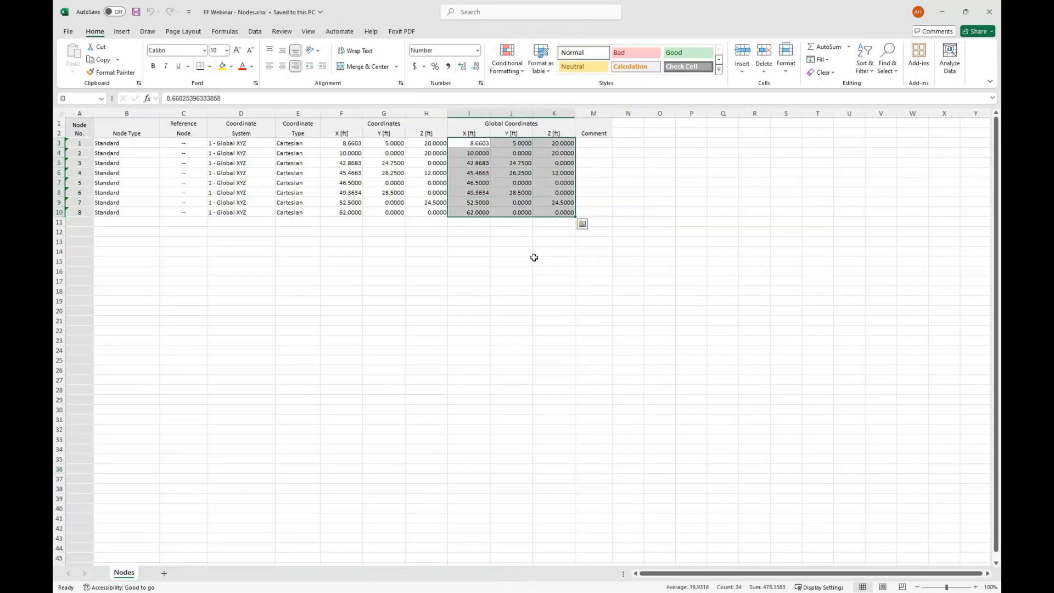
key(ctrl+c)
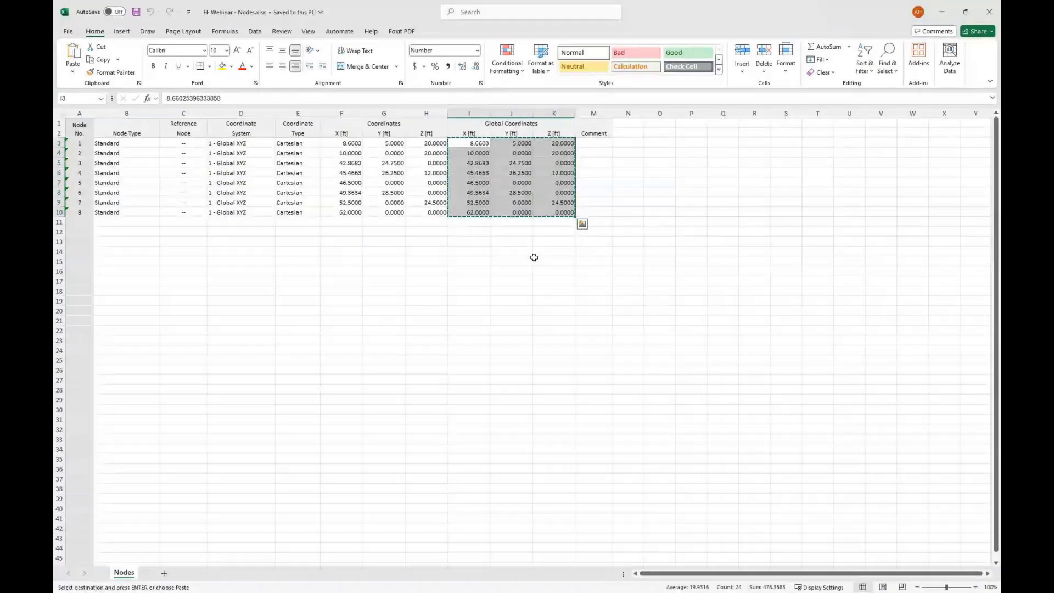
Step: Switch back to RFEM and paste the copied coordinates into the nodes table to create the eight nodes
key(super+Tab)
click(587, 153)
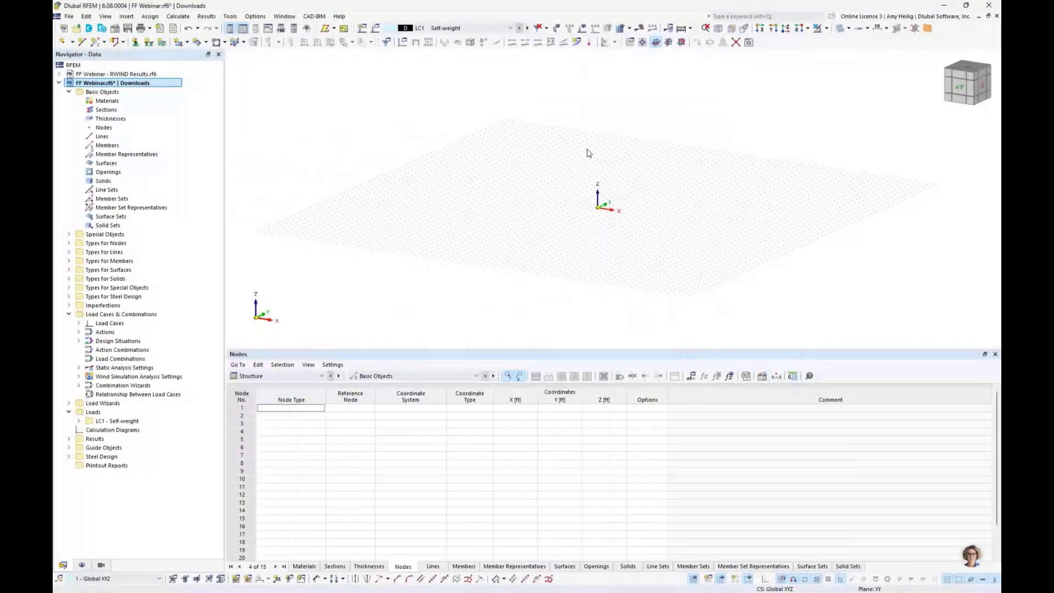
key(ctrl+v)
scroll(622, 287, down, 4)
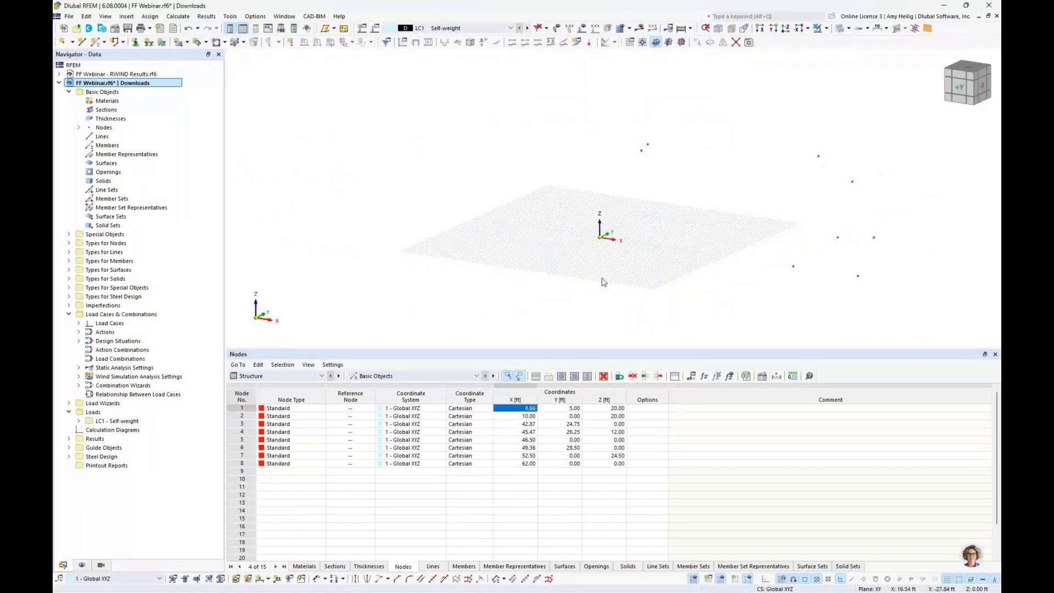
ctrl+middle_drag(665, 277, 531, 280)
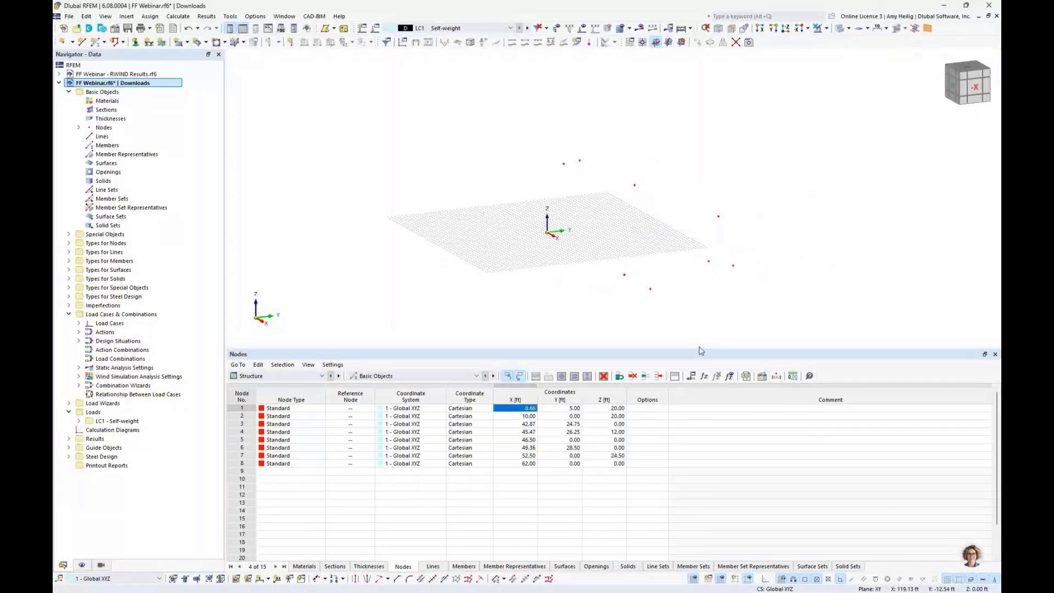
drag(699, 347, 696, 428)
scroll(676, 335, up, 1)
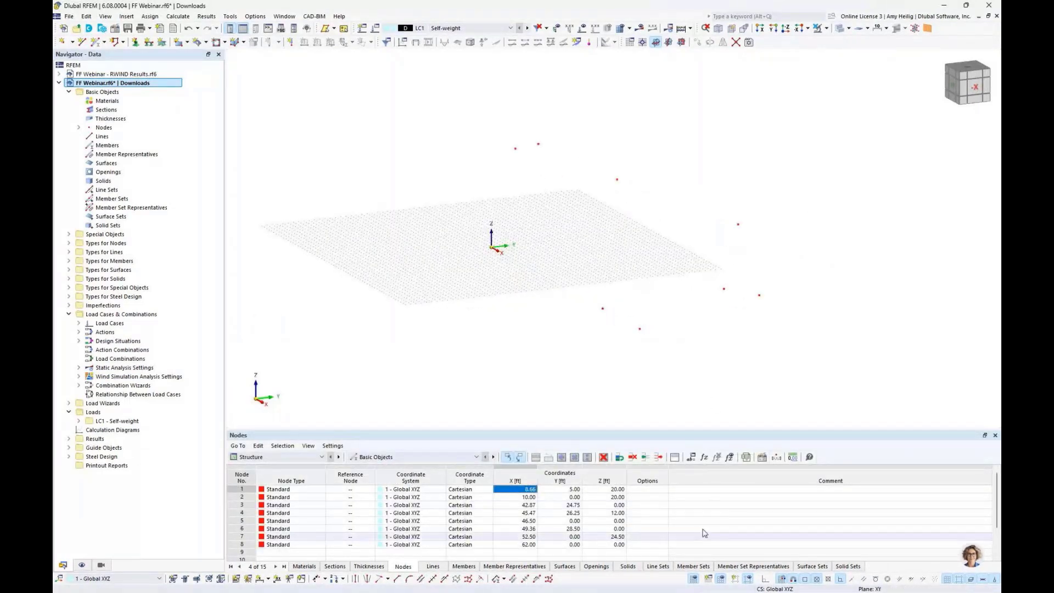
Step: Set the work plane's number of grid points to 75 in the positive and negative sense of both directions
right_click(693, 580)
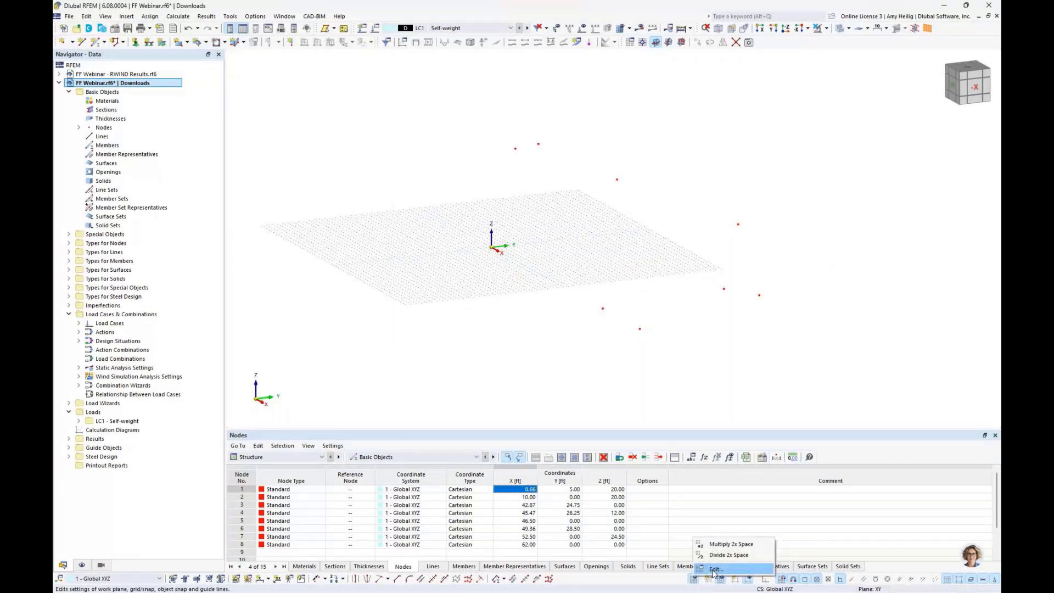
click(714, 570)
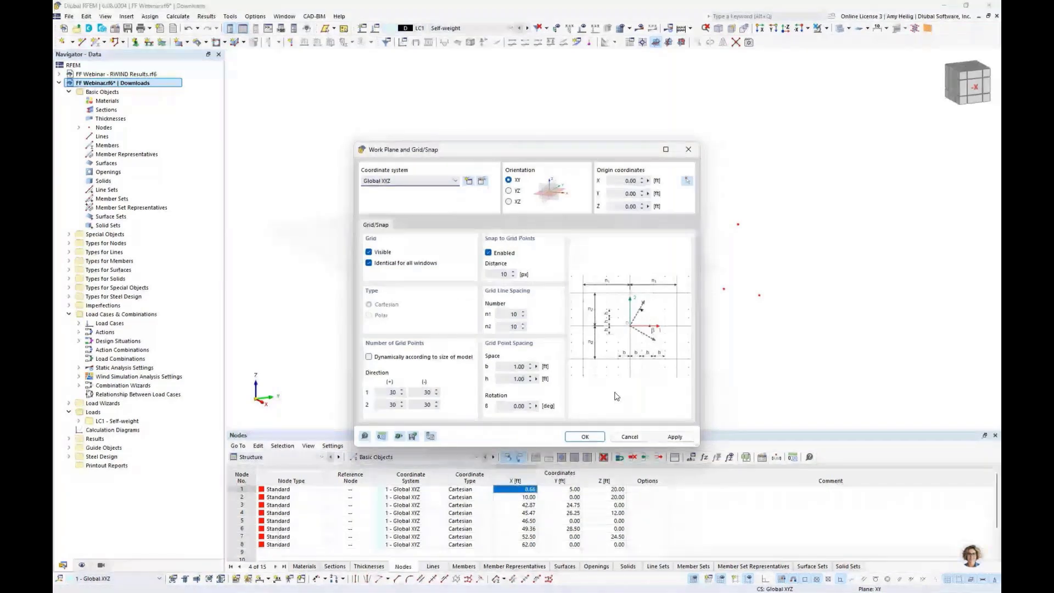
double_click(392, 393)
text(75)
key(Tab)
text(75)
key(Tab)
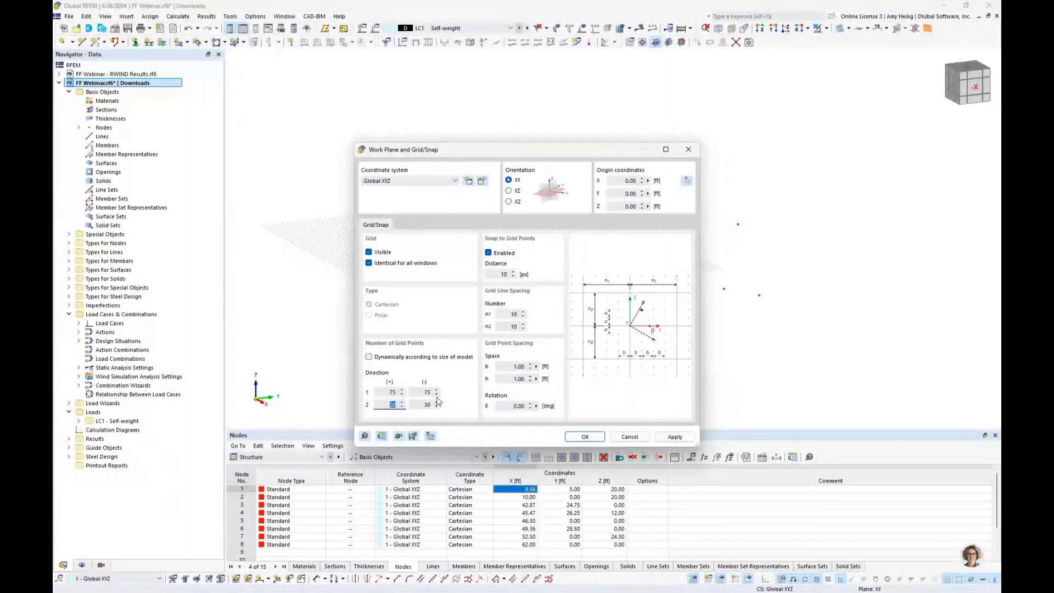
text(75)
key(Tab)
text(75)
key(Return)
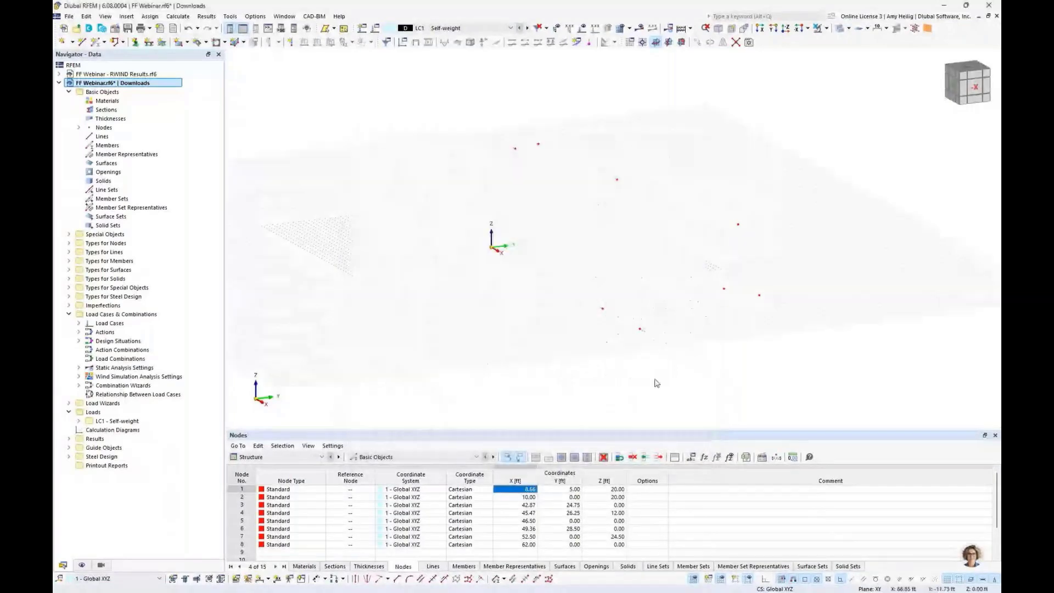
Step: Start a new member and set its member type to Cable
ctrl+middle_drag(657, 384, 623, 347)
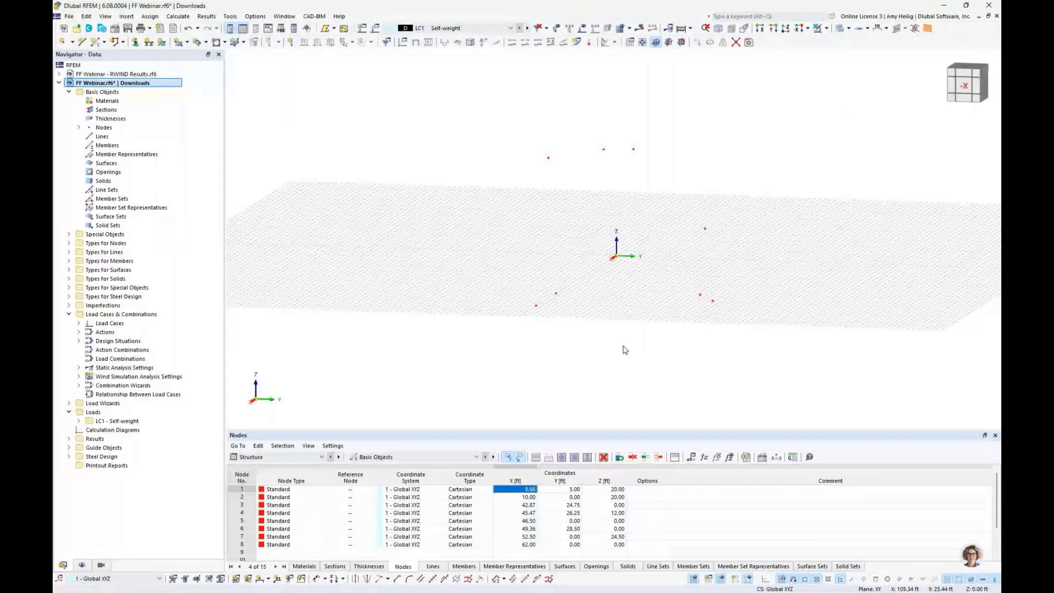
click(95, 42)
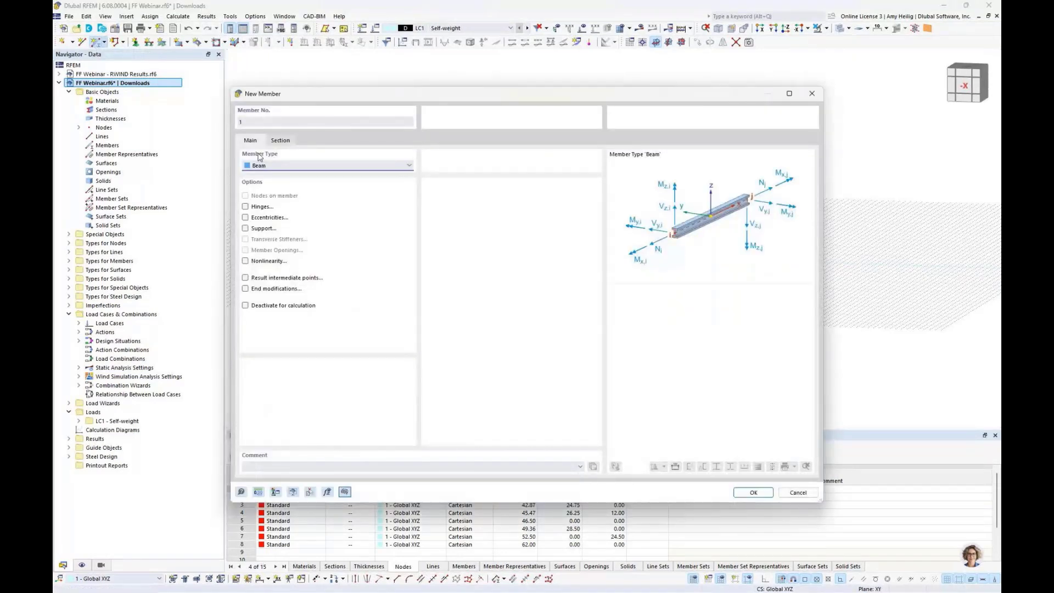
click(274, 166)
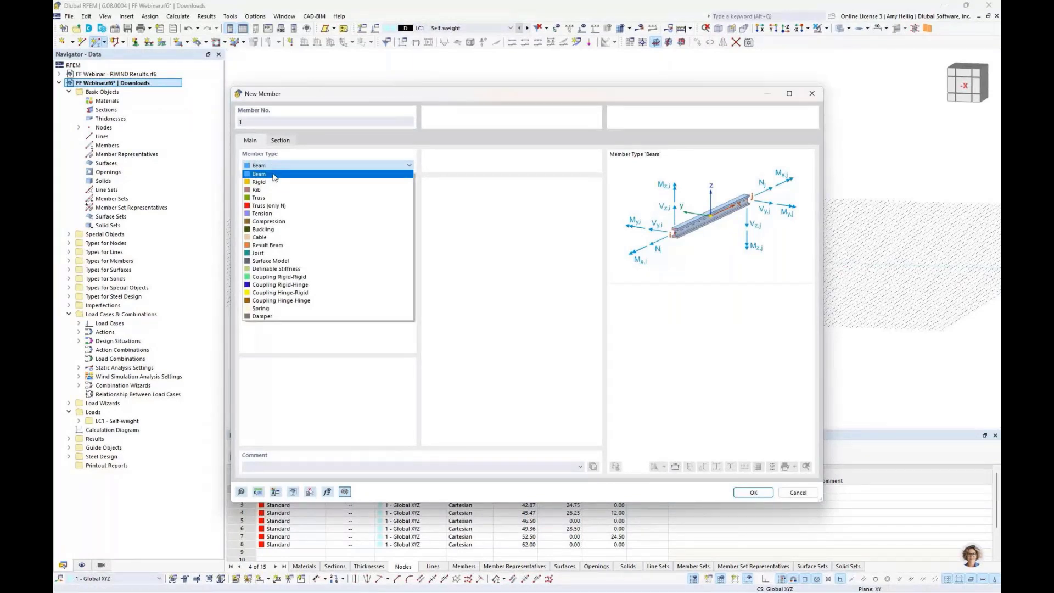
click(270, 237)
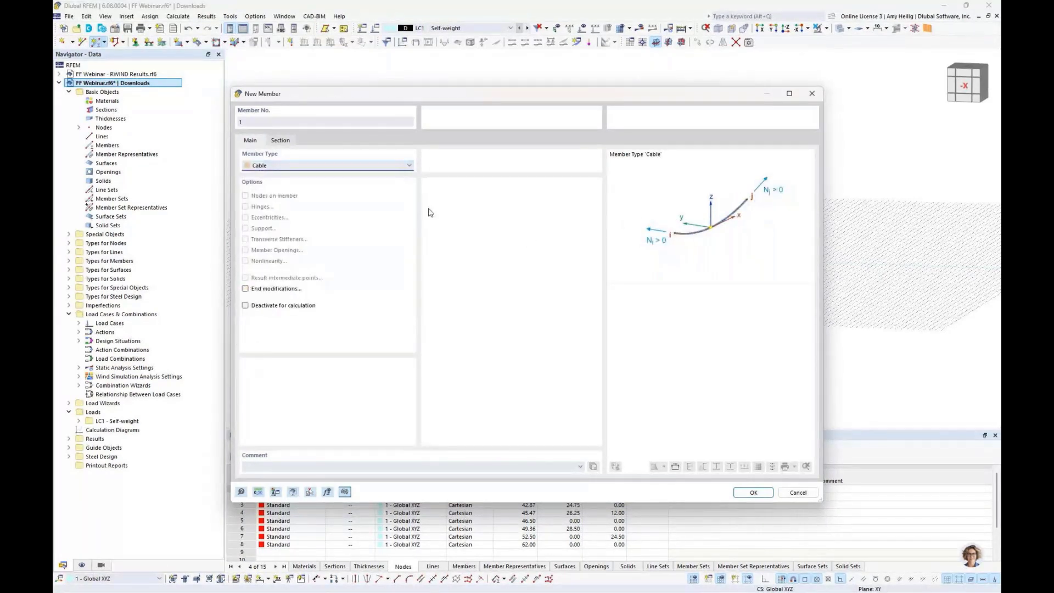
Step: Open the section library for the member's start section and choose the standardized cable and bar category
click(280, 140)
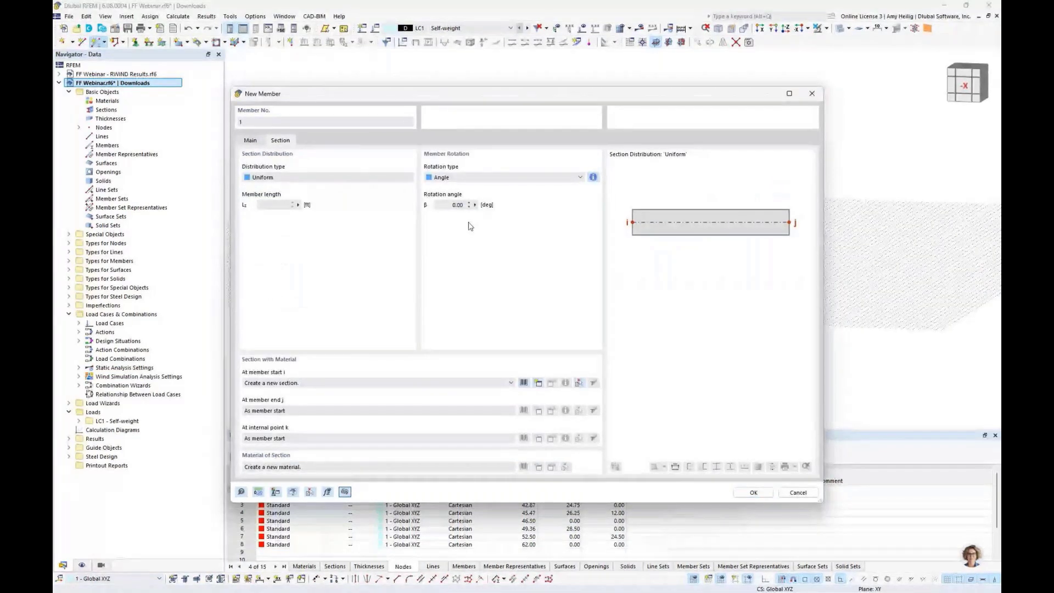
click(523, 383)
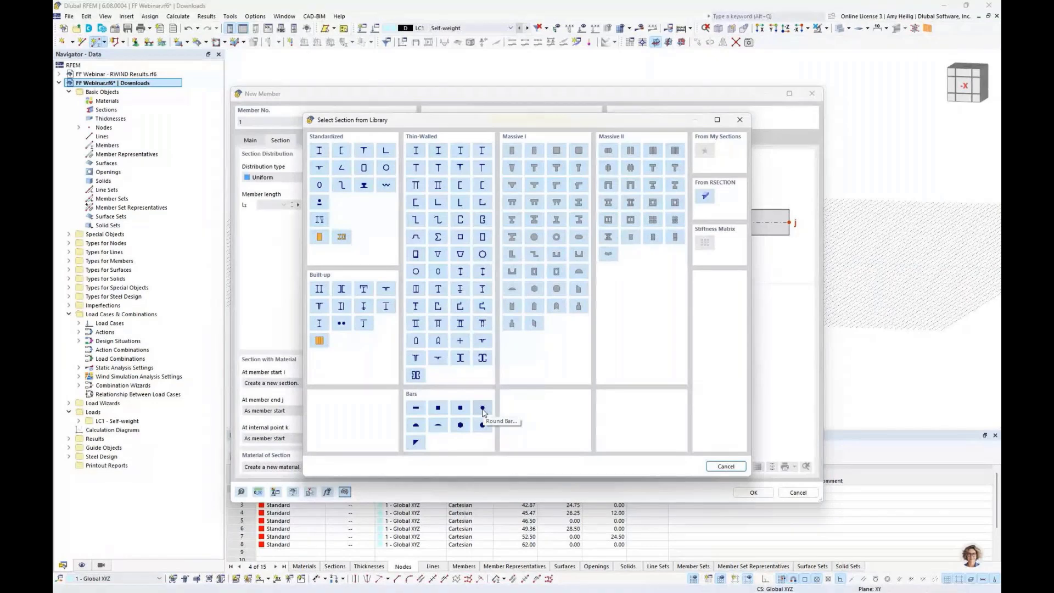
click(320, 203)
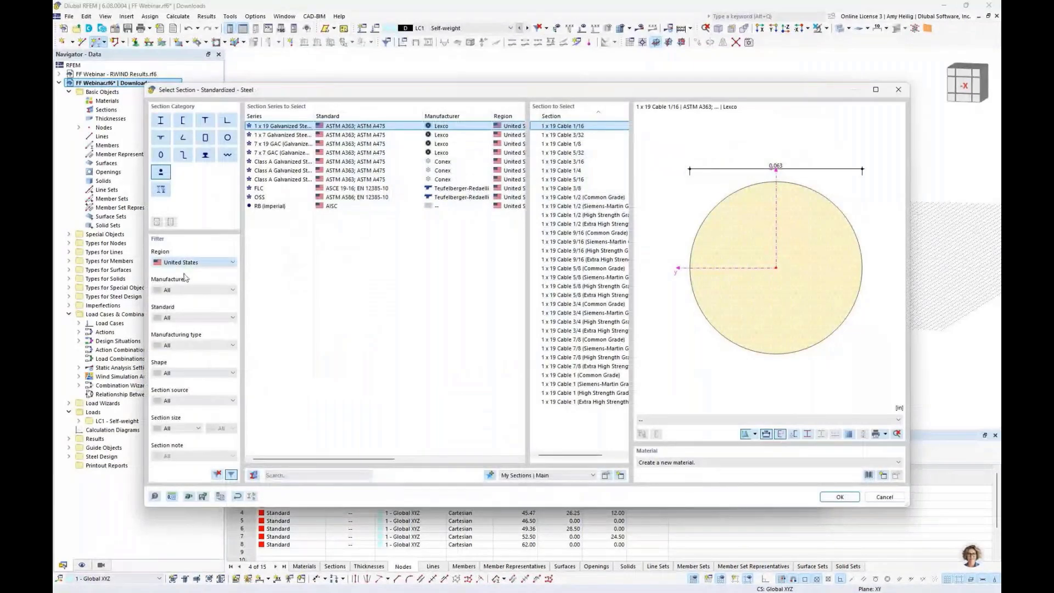
Step: Browse the section series of all regions, and restore the region filter to United States
click(184, 274)
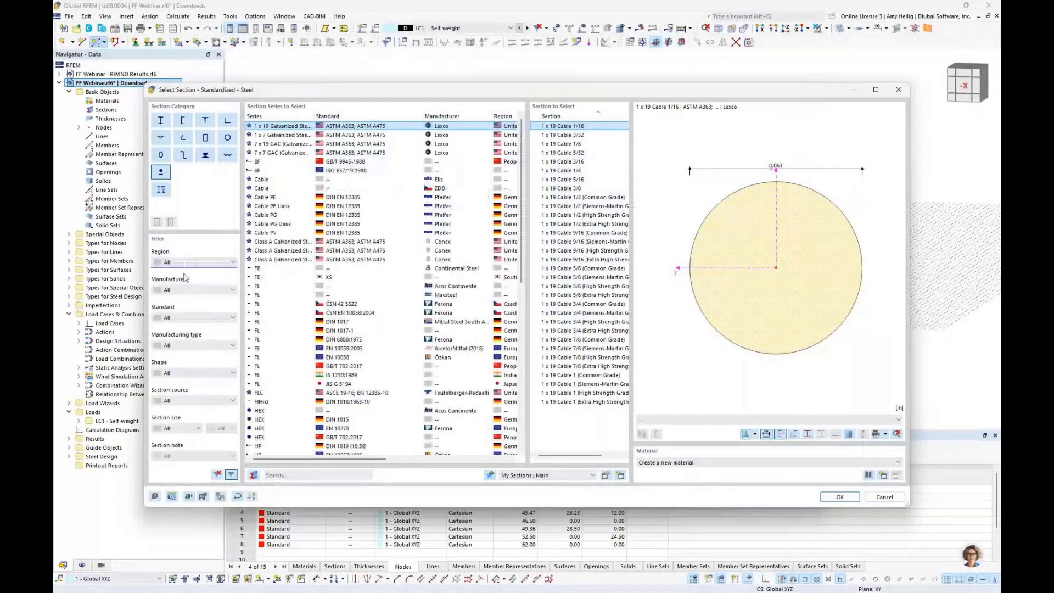
scroll(380, 207, down, 5)
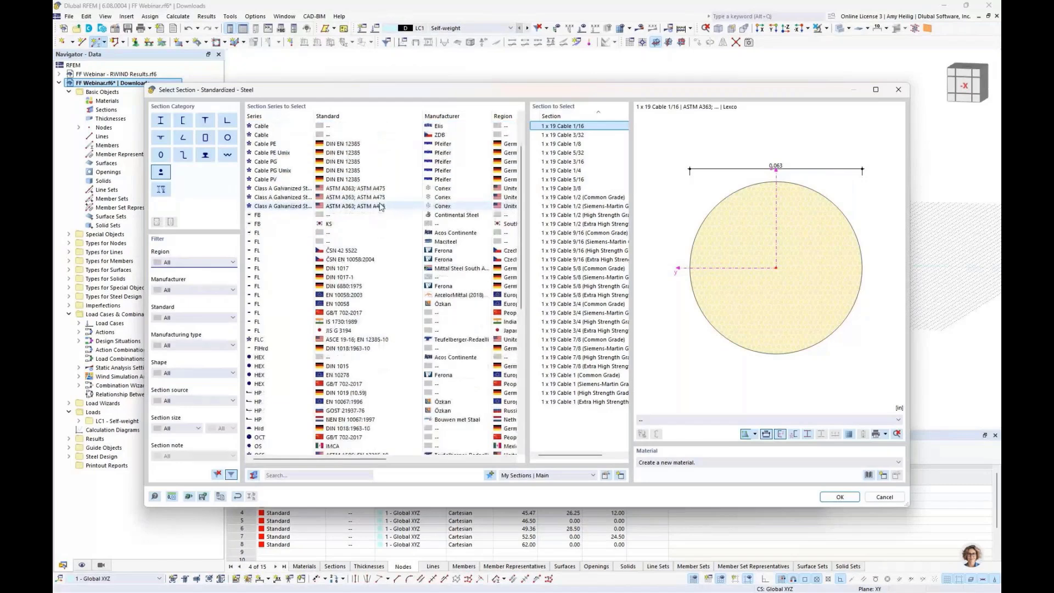
scroll(380, 207, down, 3)
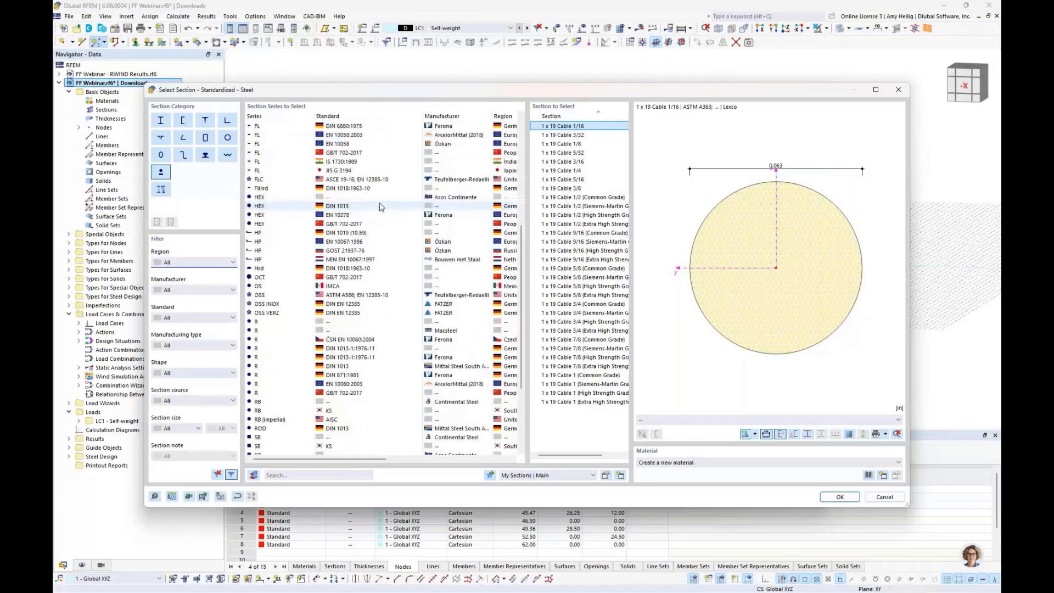
scroll(382, 207, down, 1)
scroll(382, 207, up, 9)
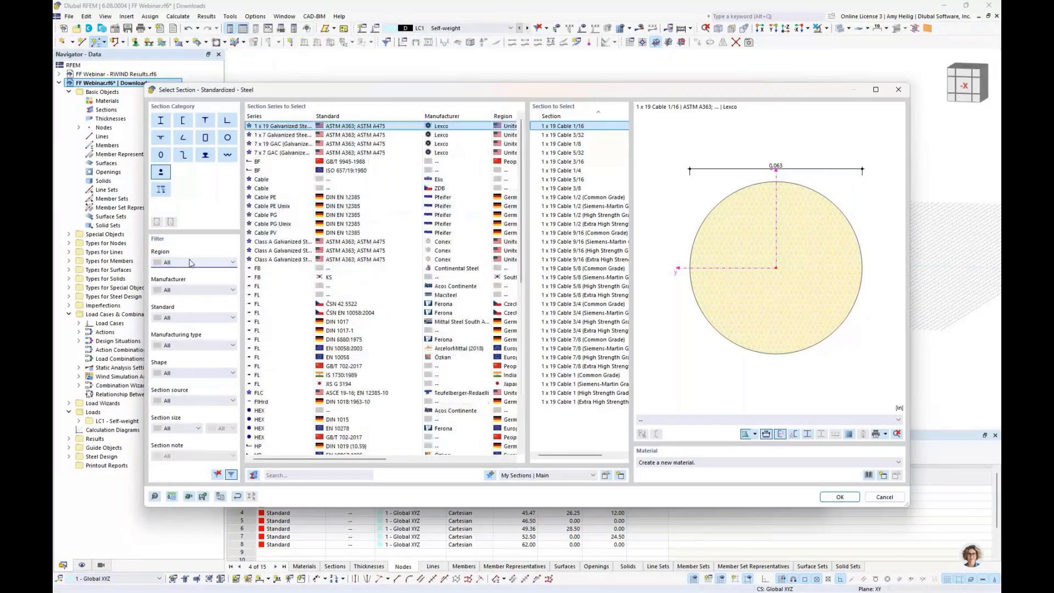
click(191, 263)
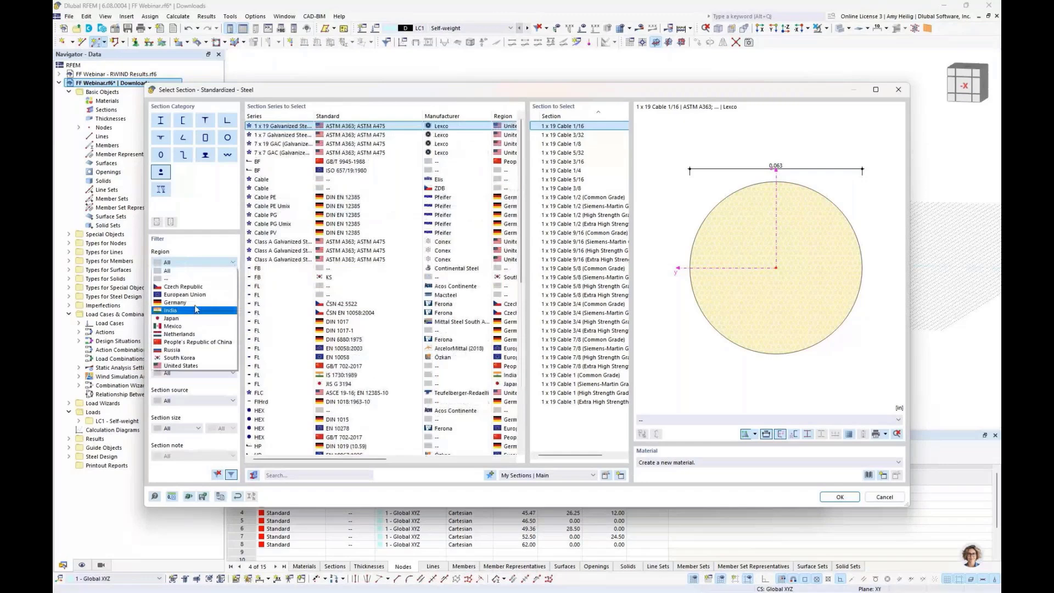
click(182, 366)
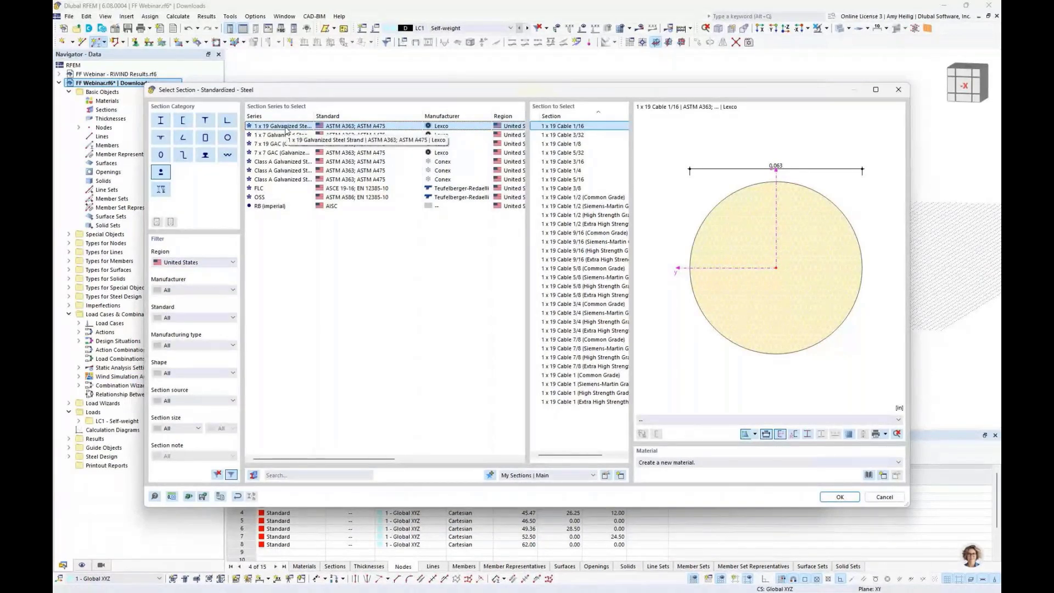
Step: Choose the 1 x 19 Cable 5/8 (Common Grade) section and give it the metal Lexco Cable material 19-Wire Steel Strand
click(587, 269)
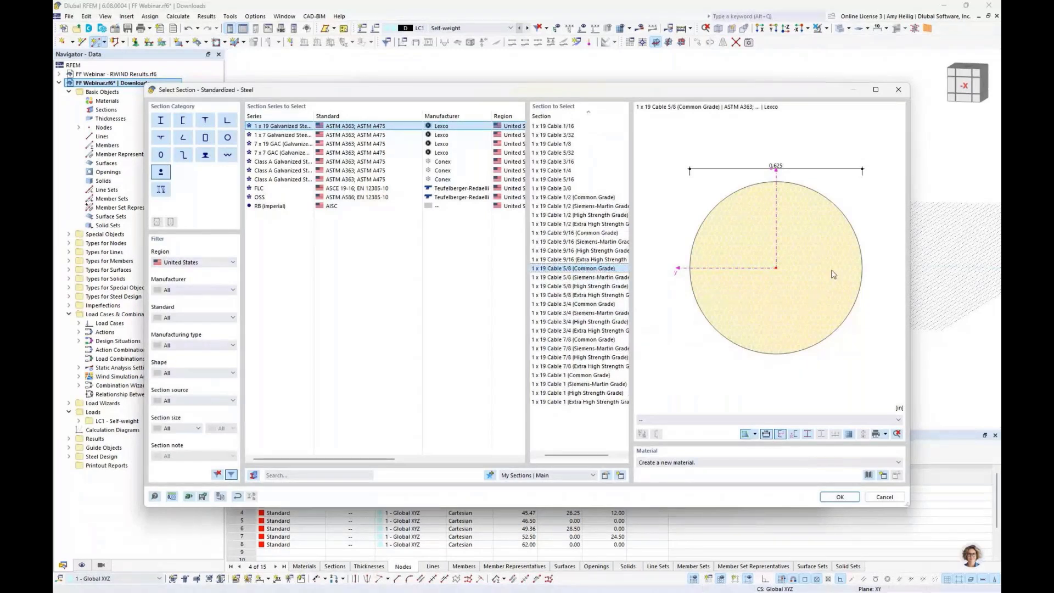
click(868, 475)
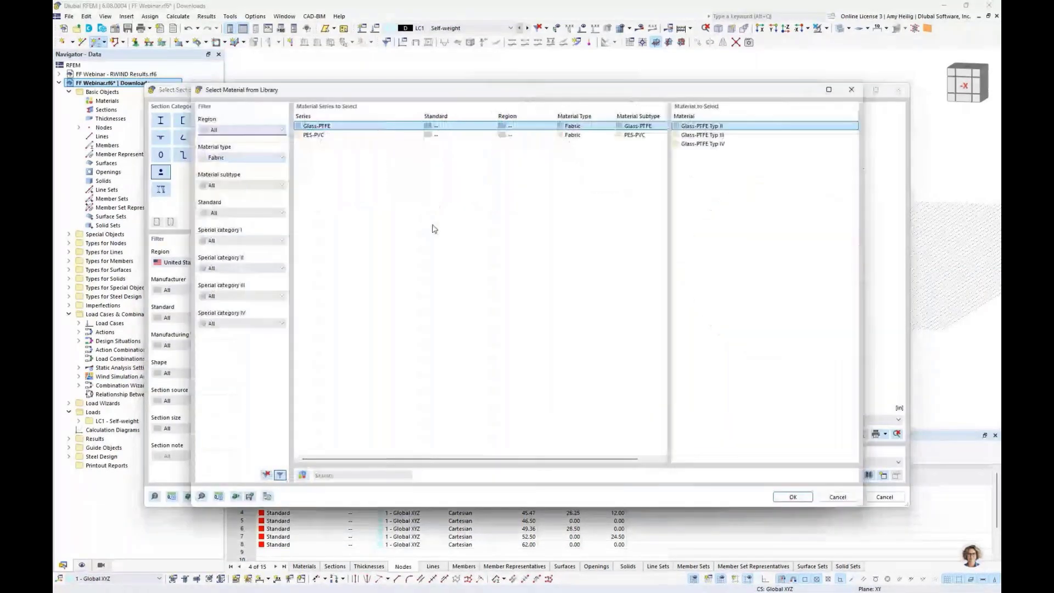
click(241, 158)
click(231, 170)
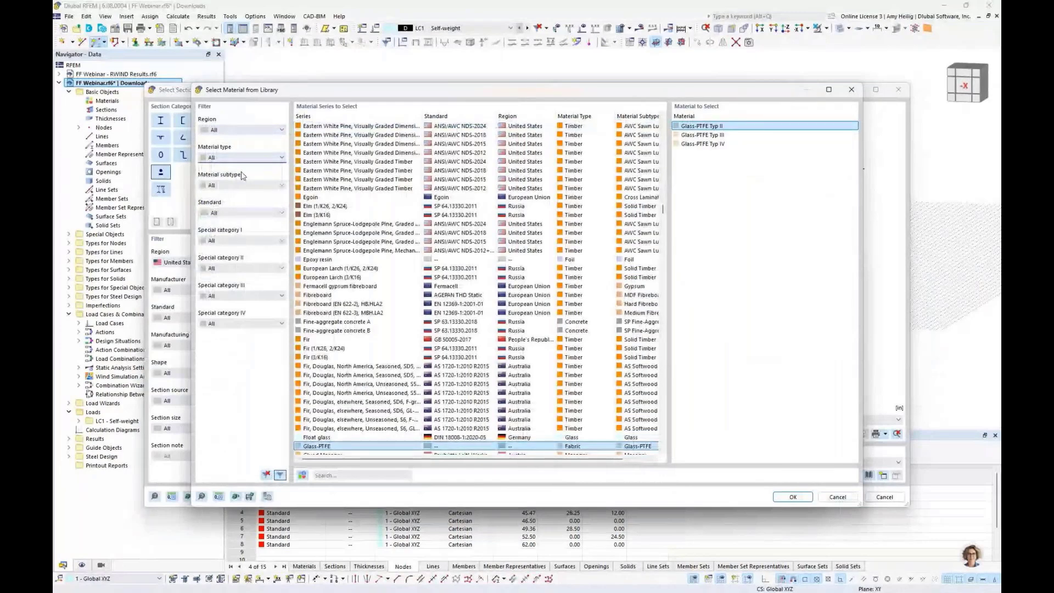
click(241, 158)
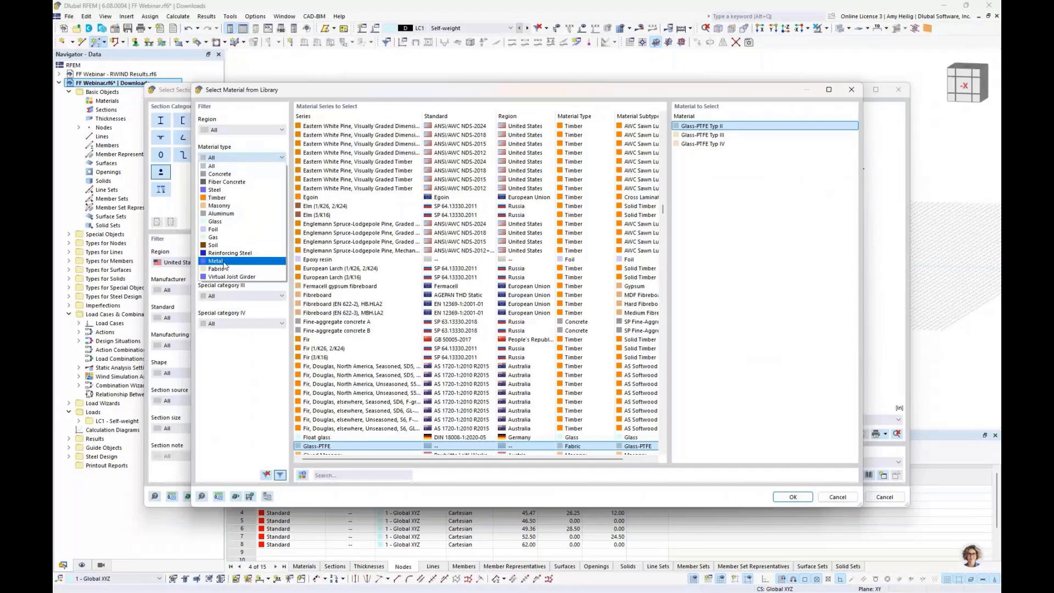
click(224, 262)
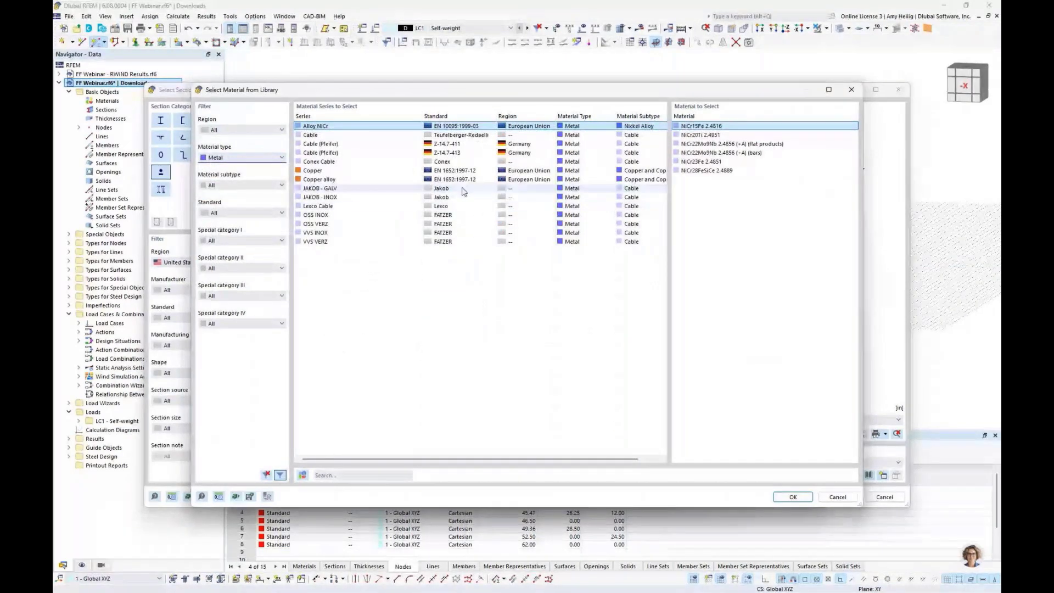
click(449, 206)
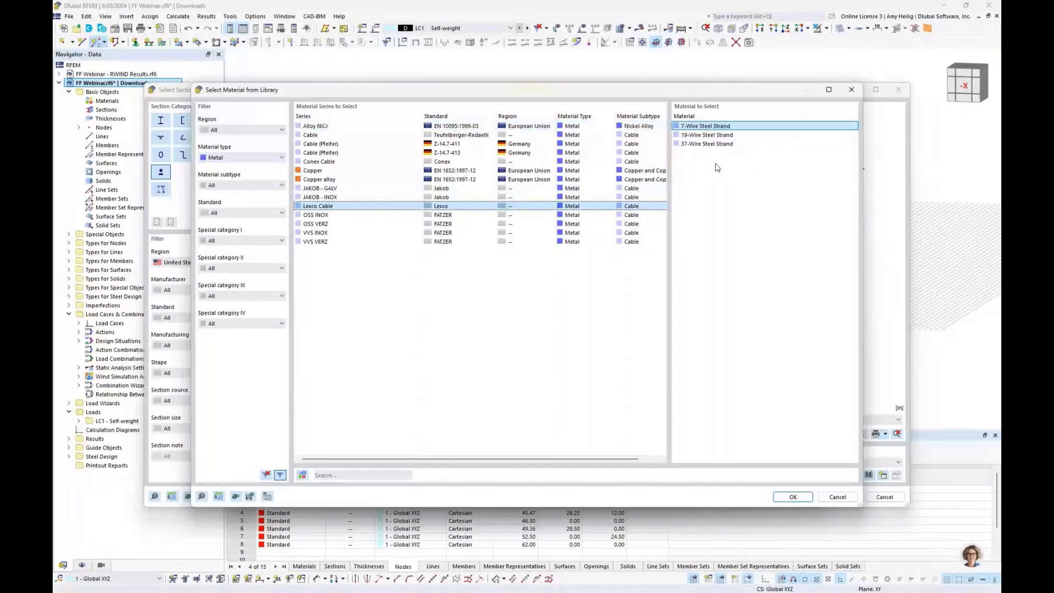
click(714, 135)
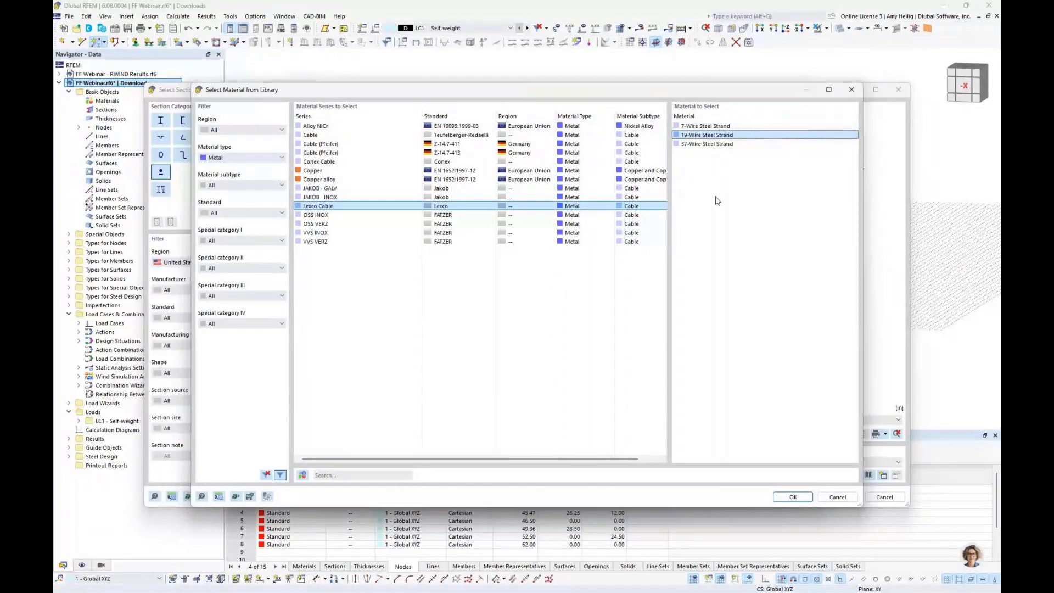
click(792, 497)
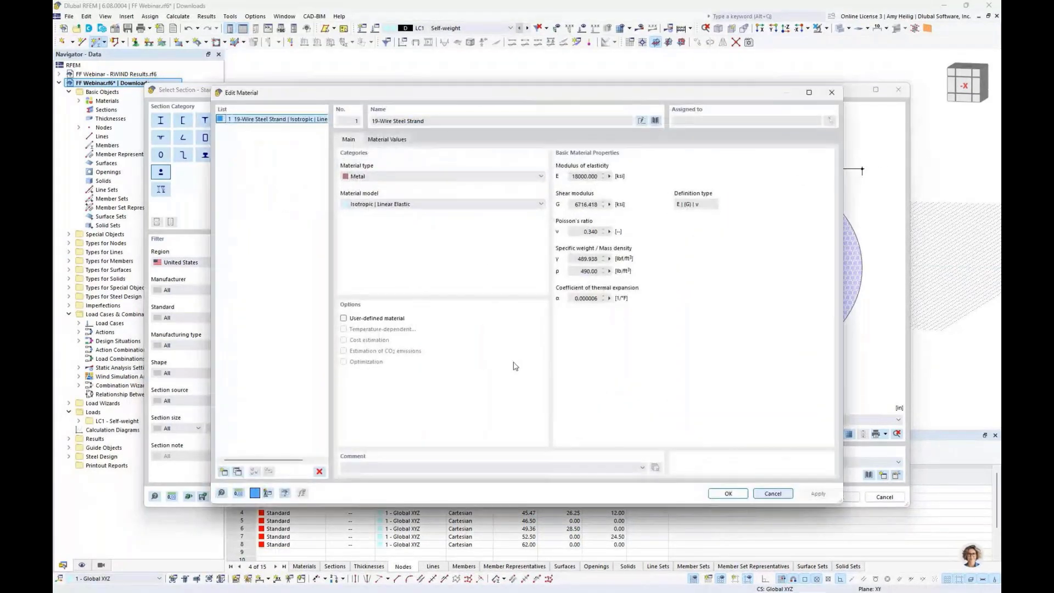
Step: Try making the 19-Wire Steel Strand material user-defined, review its material values, and discard the change
click(396, 318)
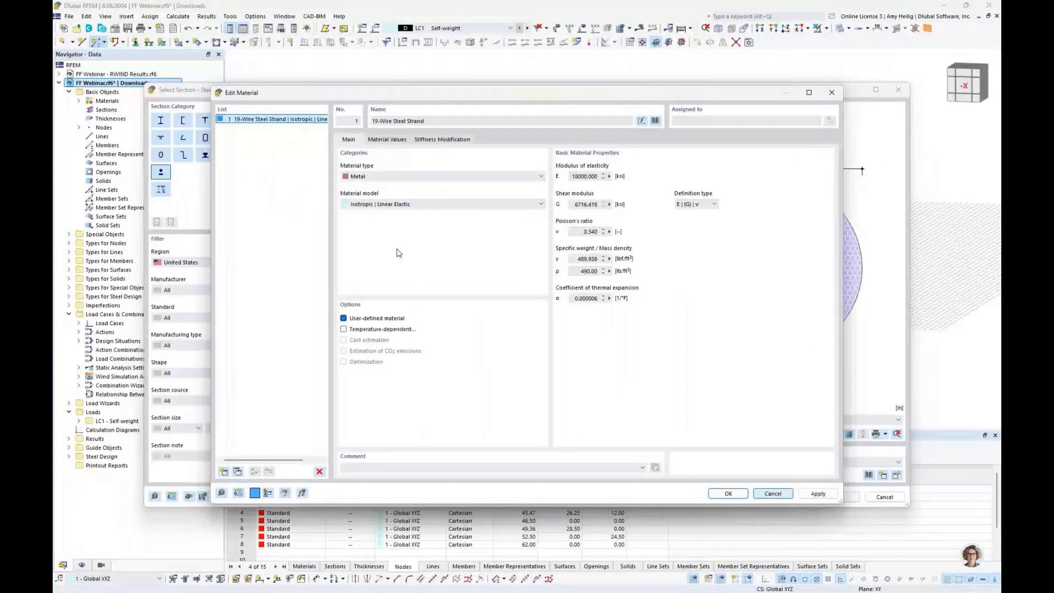
click(387, 139)
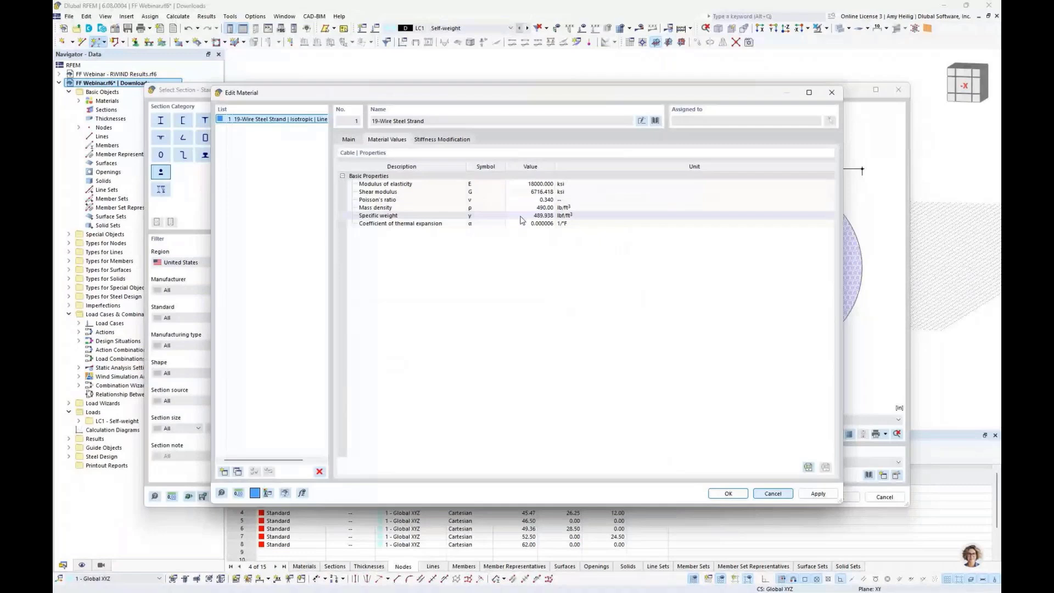
click(349, 140)
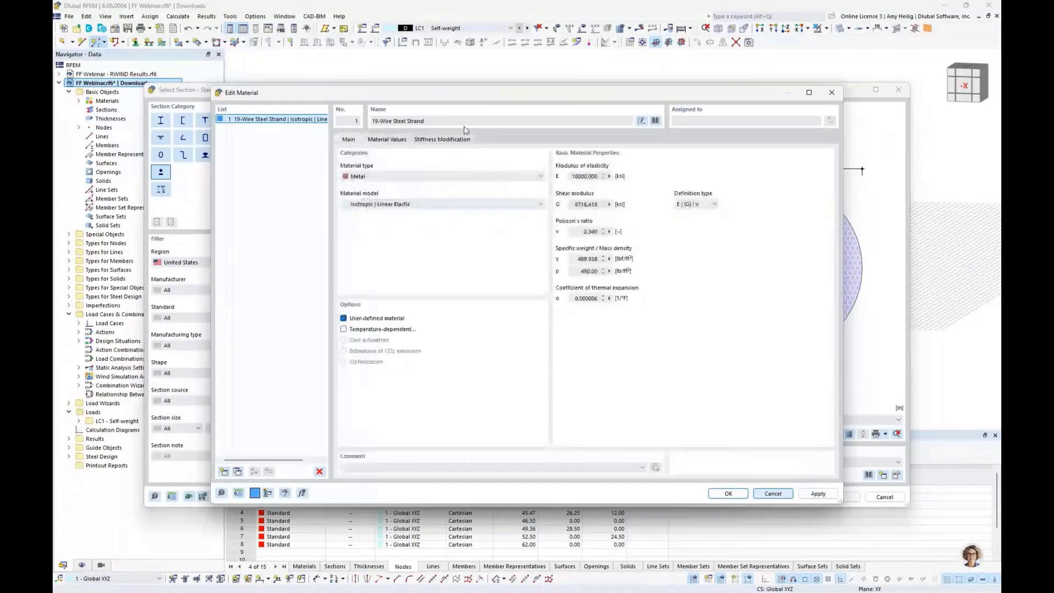
click(344, 319)
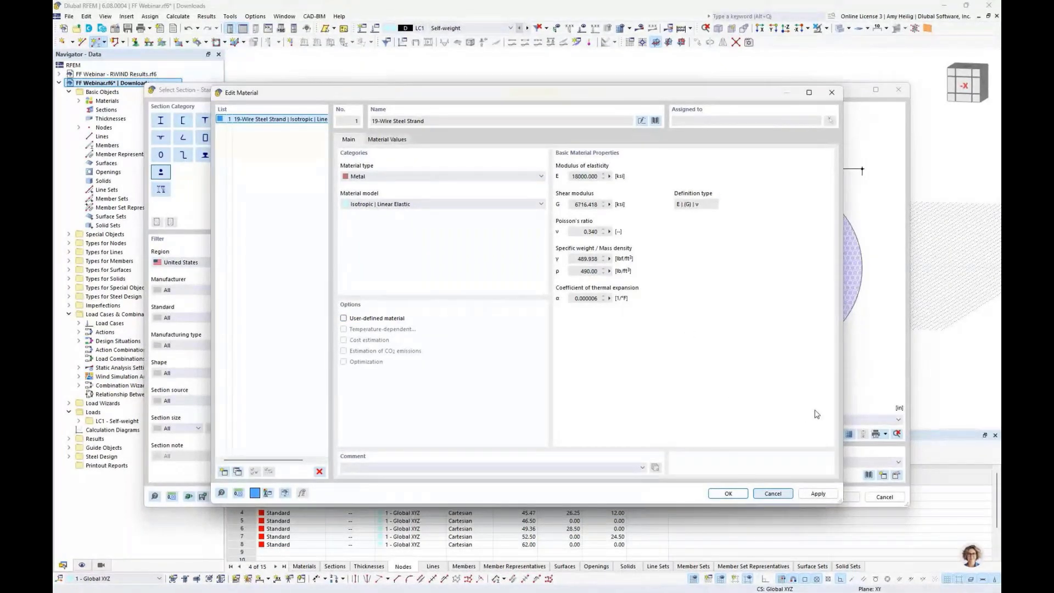
click(773, 493)
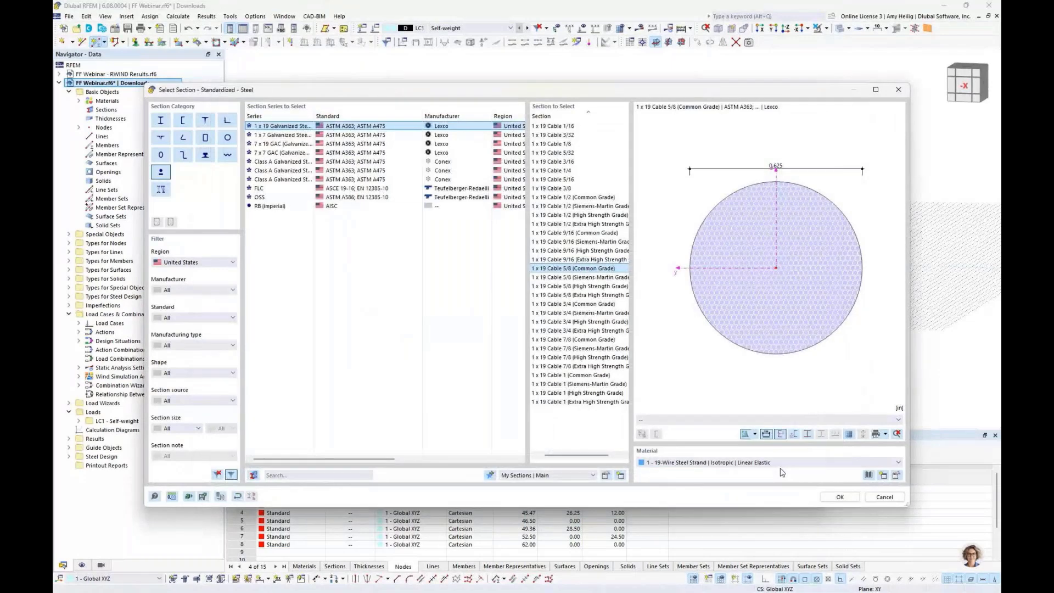
Step: Accept the cable section and member settings, and draw straight members between nodes 2 and 7, 7 and 4, and 1 and 4
click(840, 497)
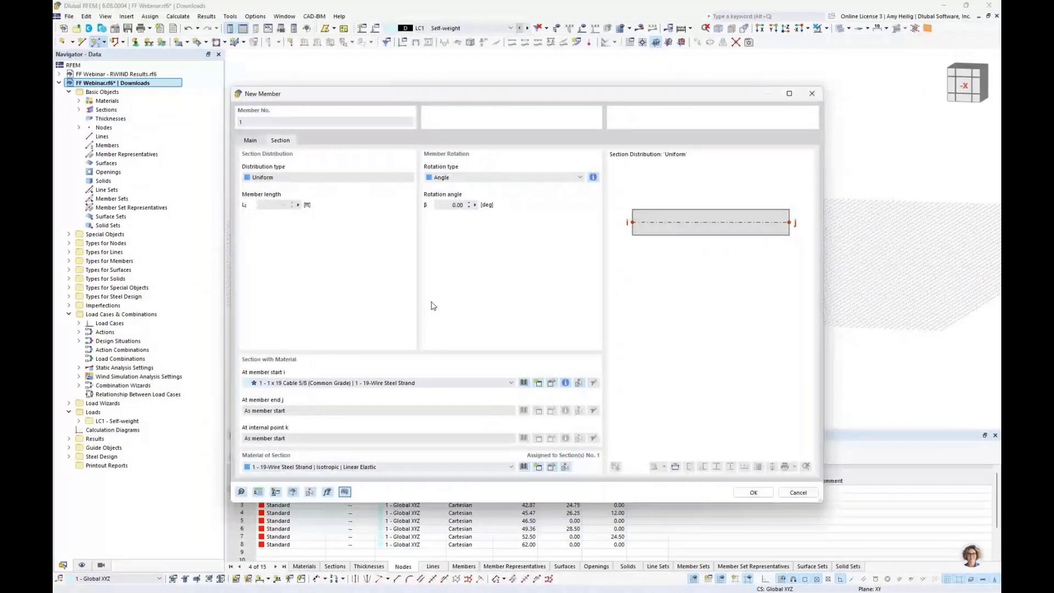
click(742, 493)
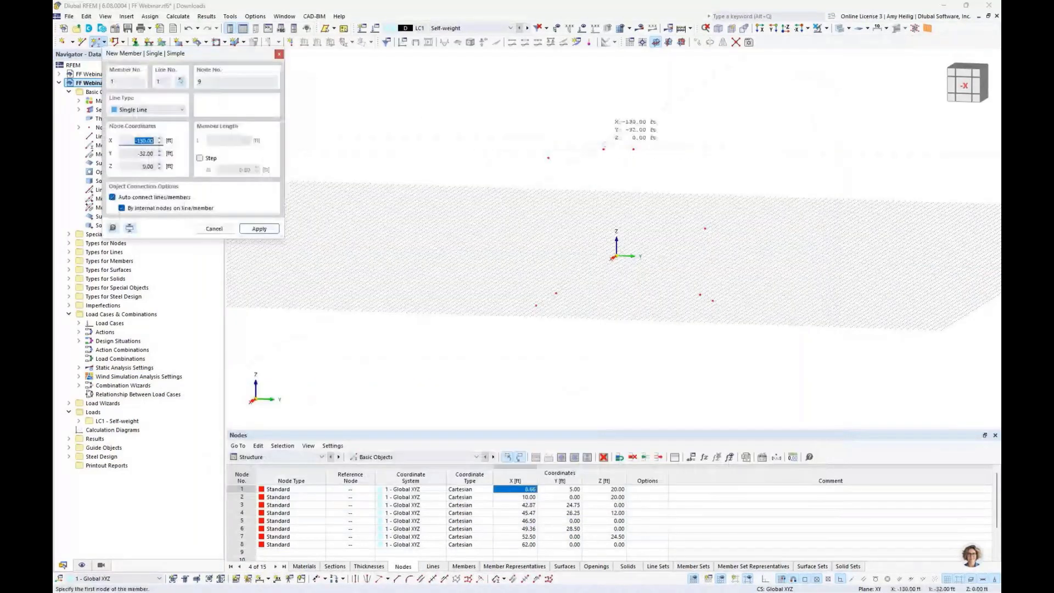
click(604, 147)
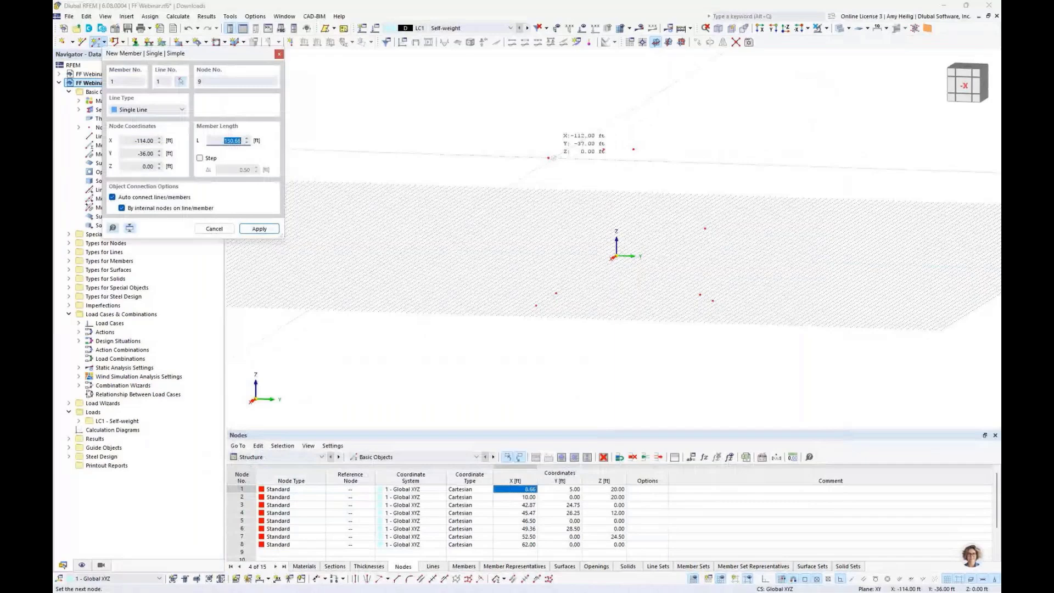
click(552, 158)
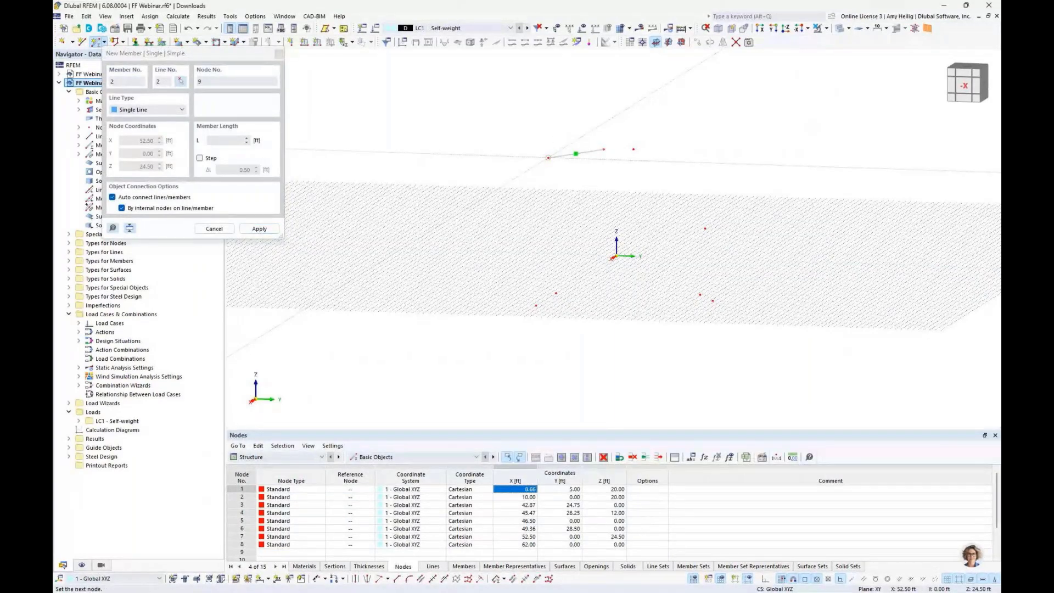
click(704, 228)
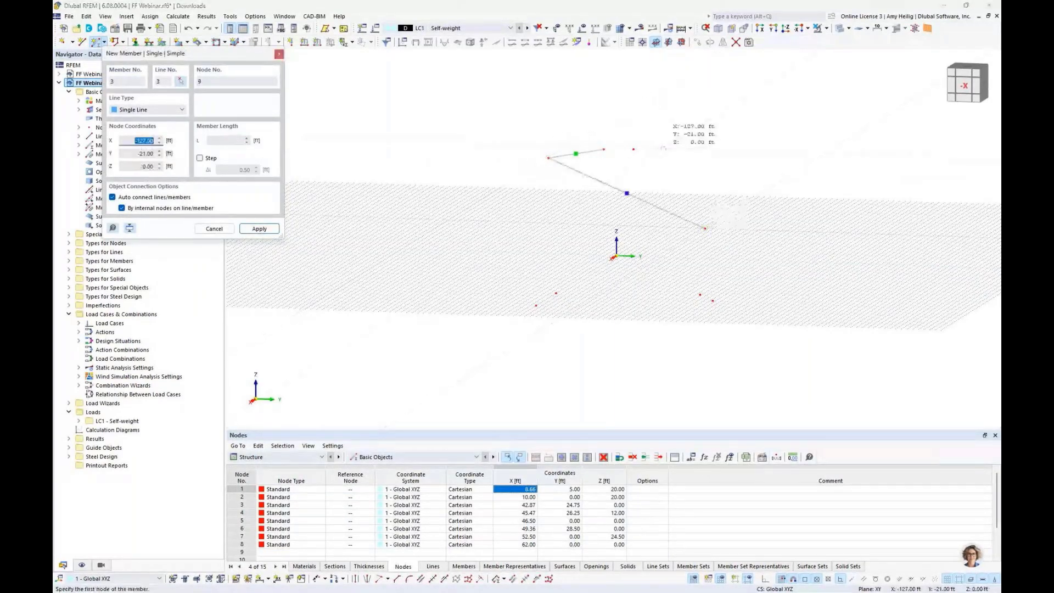
middle_drag(663, 147, 649, 166)
click(621, 200)
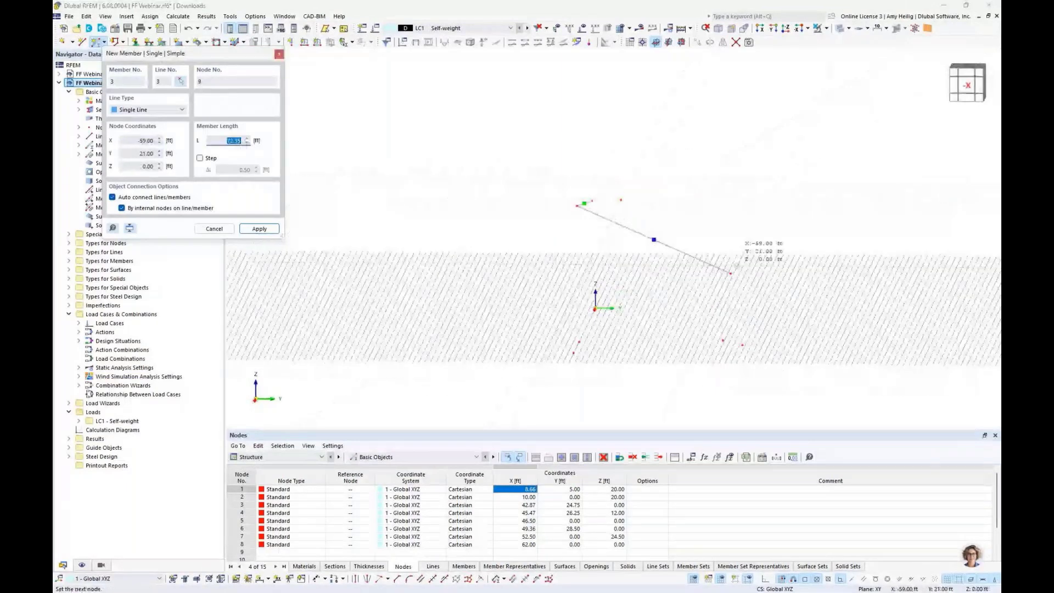
click(731, 274)
Step: Draw straight cable members from node 7 to ground node 8 and from node 4 to ground node 6
ctrl+middle_drag(731, 273, 741, 283)
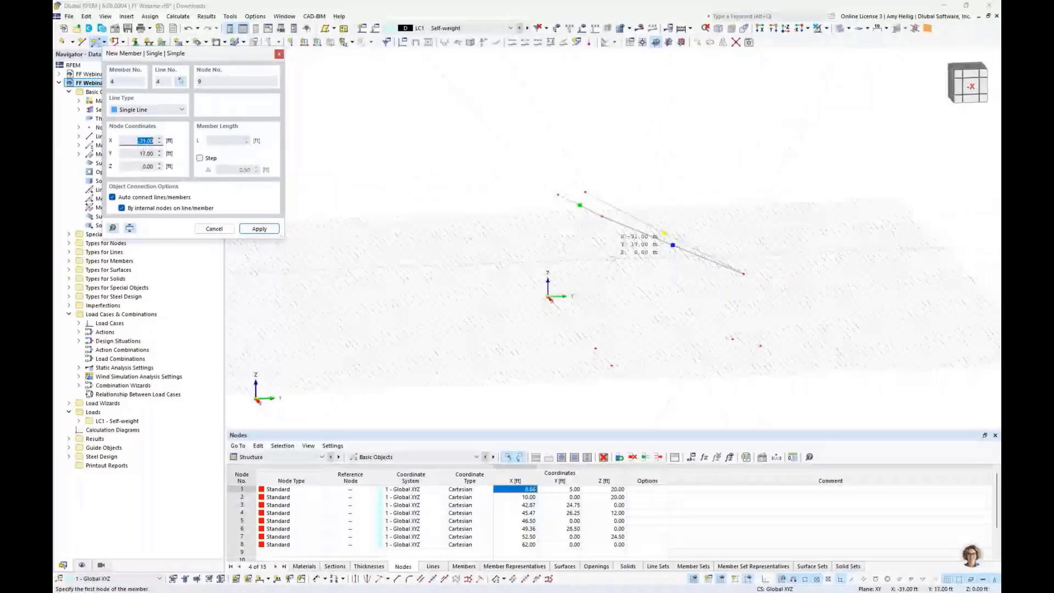
click(602, 216)
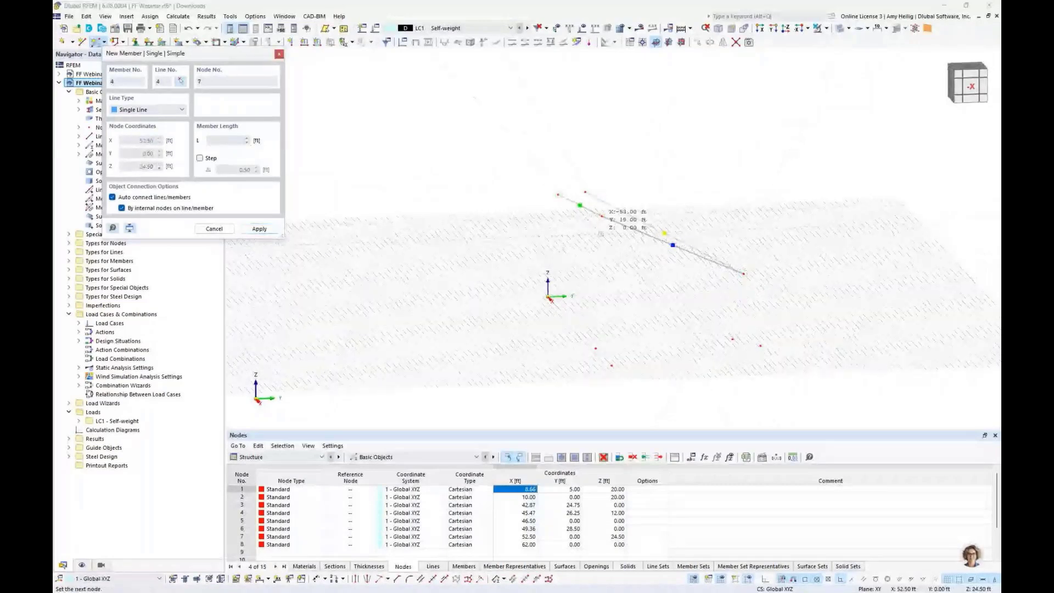
click(612, 365)
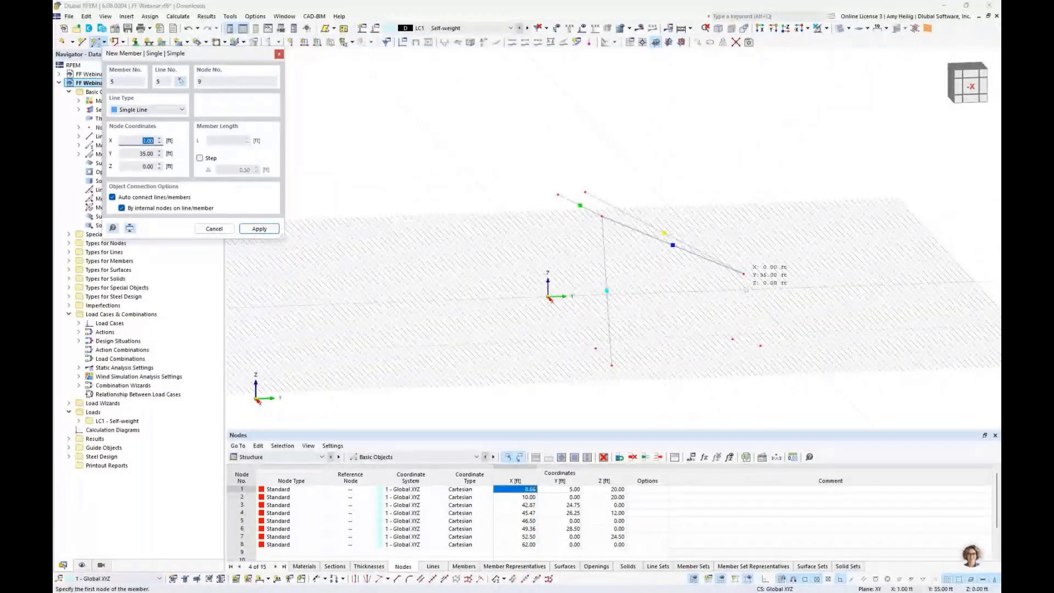
click(761, 345)
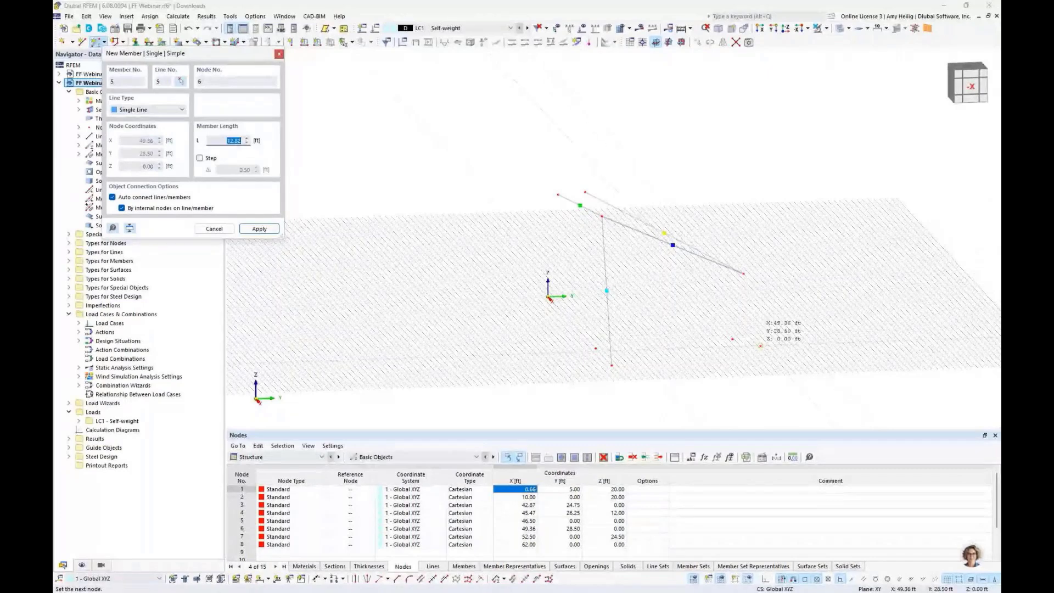
click(761, 346)
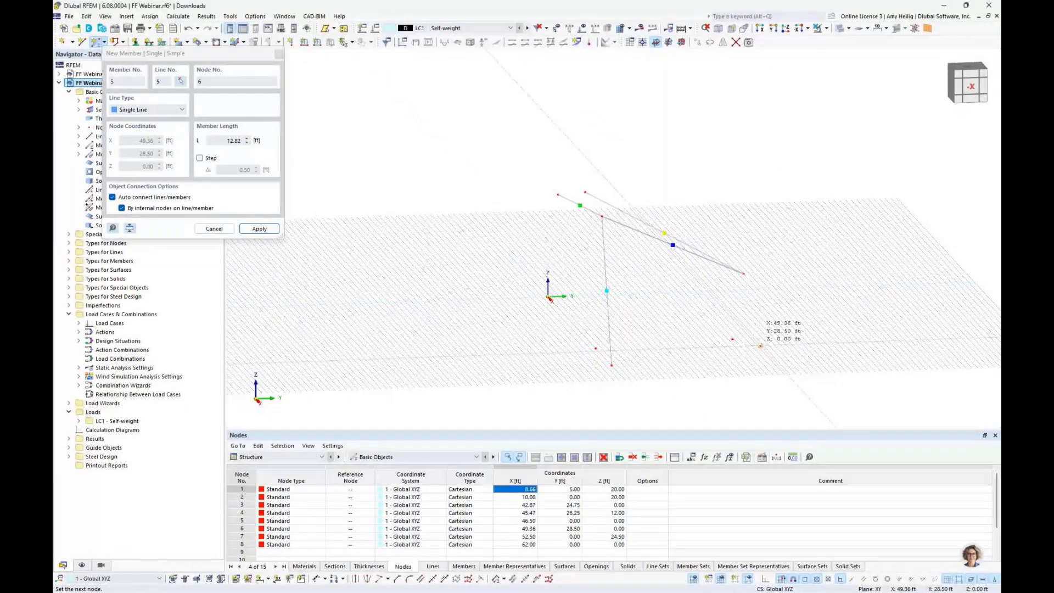
Step: Draw an arc cable member via edge nodes from node 2 to node 1 with reversed orientation and a 10 ft radius
ctrl+middle_drag(760, 346, 730, 359)
scroll(629, 159, up, 4)
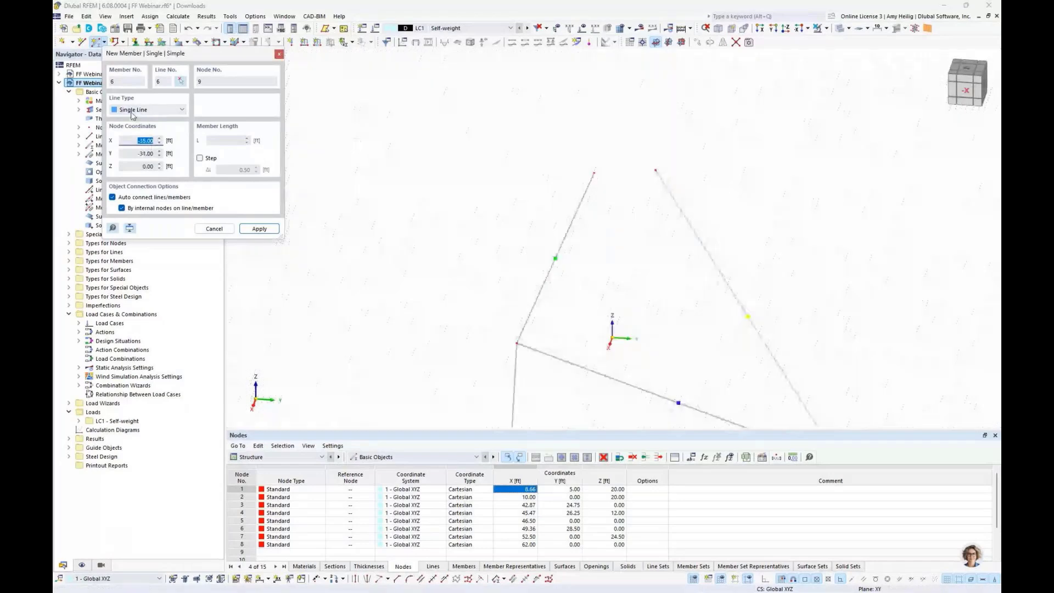
click(132, 109)
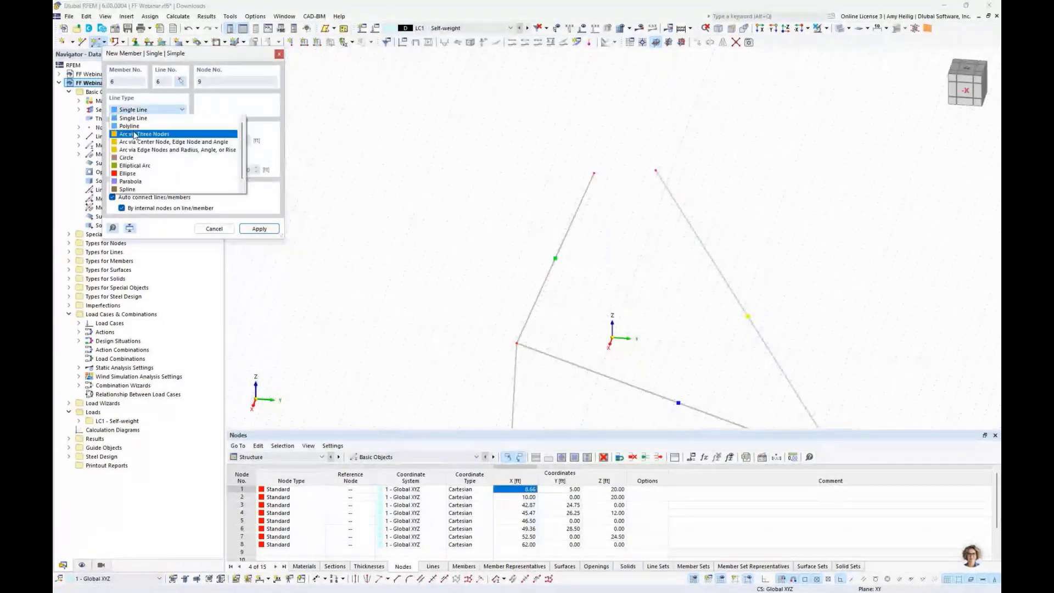
click(137, 150)
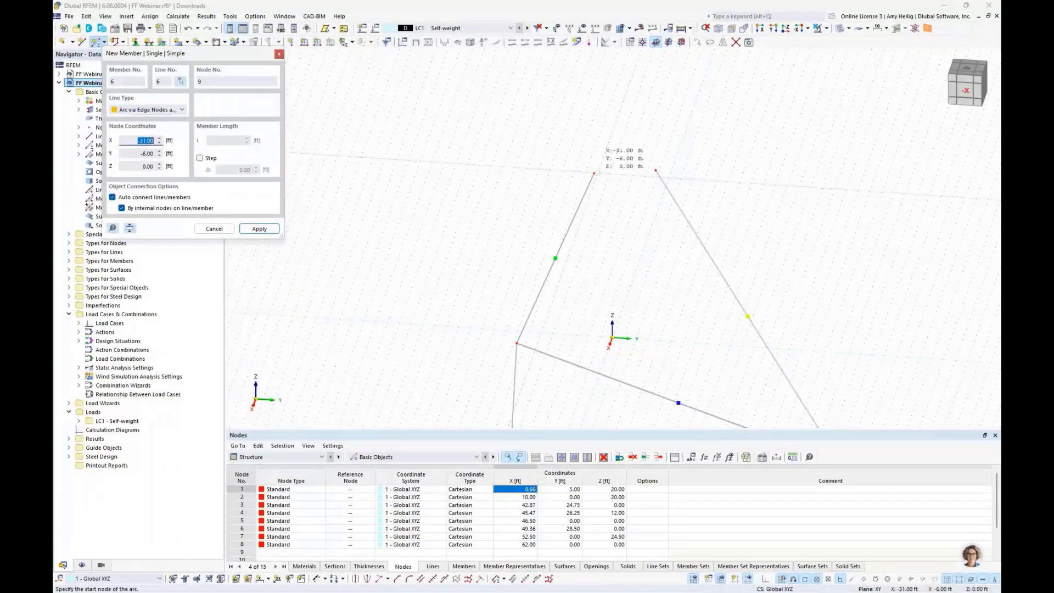
click(595, 175)
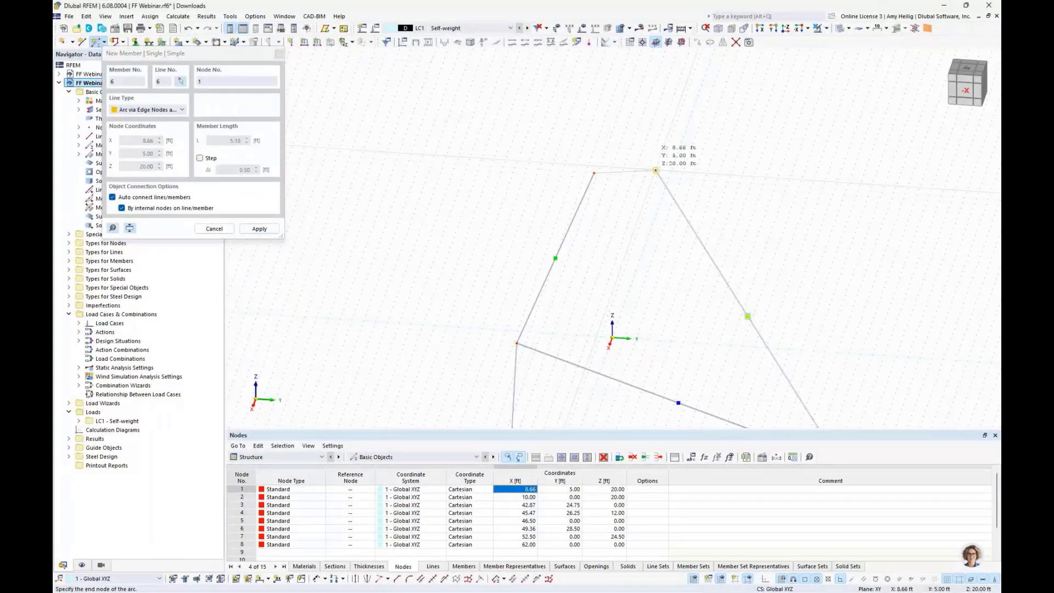
click(655, 171)
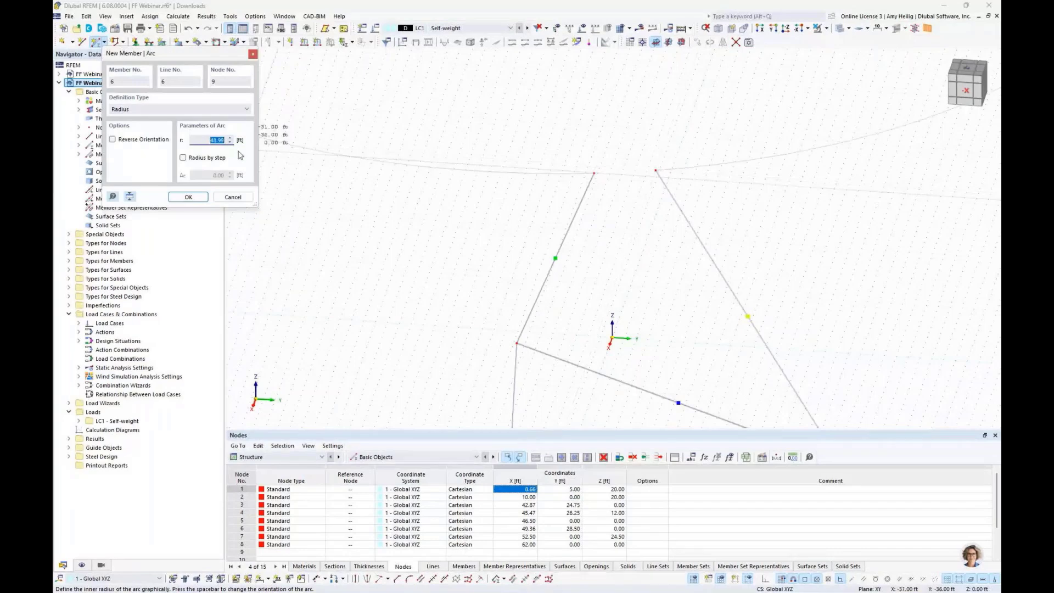
click(112, 140)
double_click(218, 140)
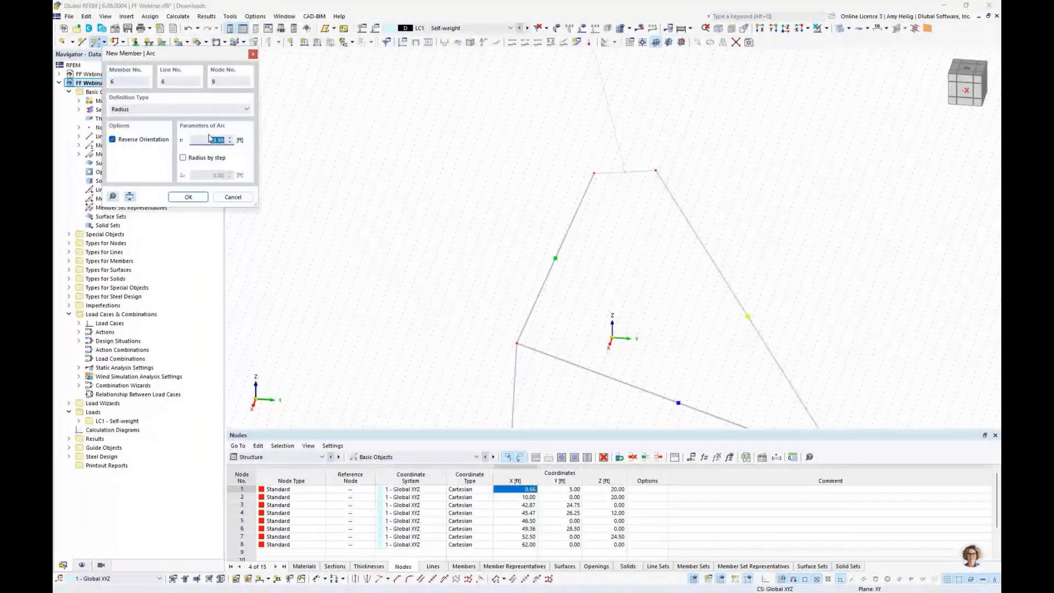
text(10)
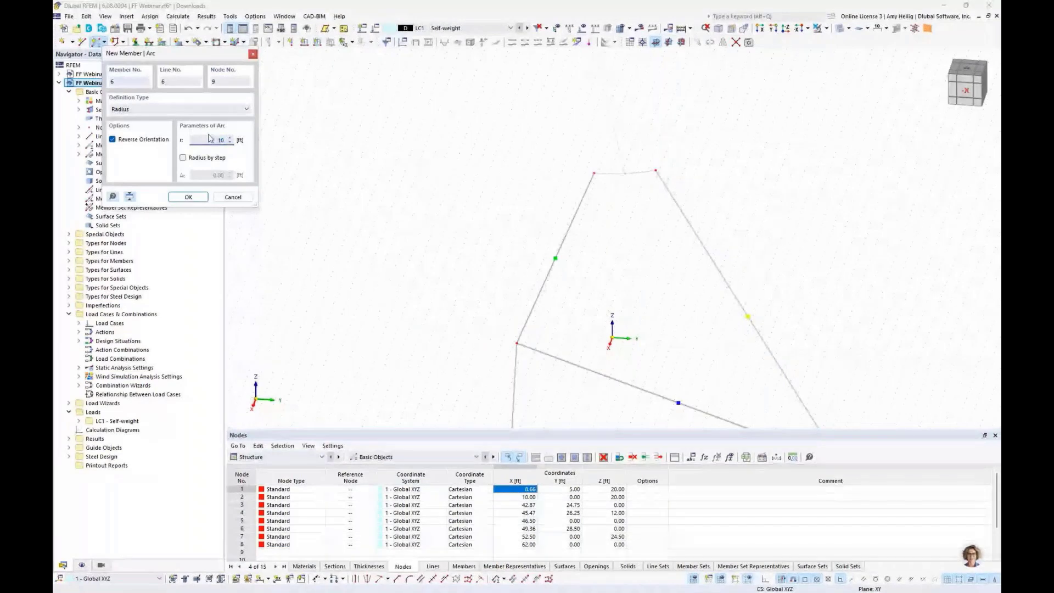
click(187, 197)
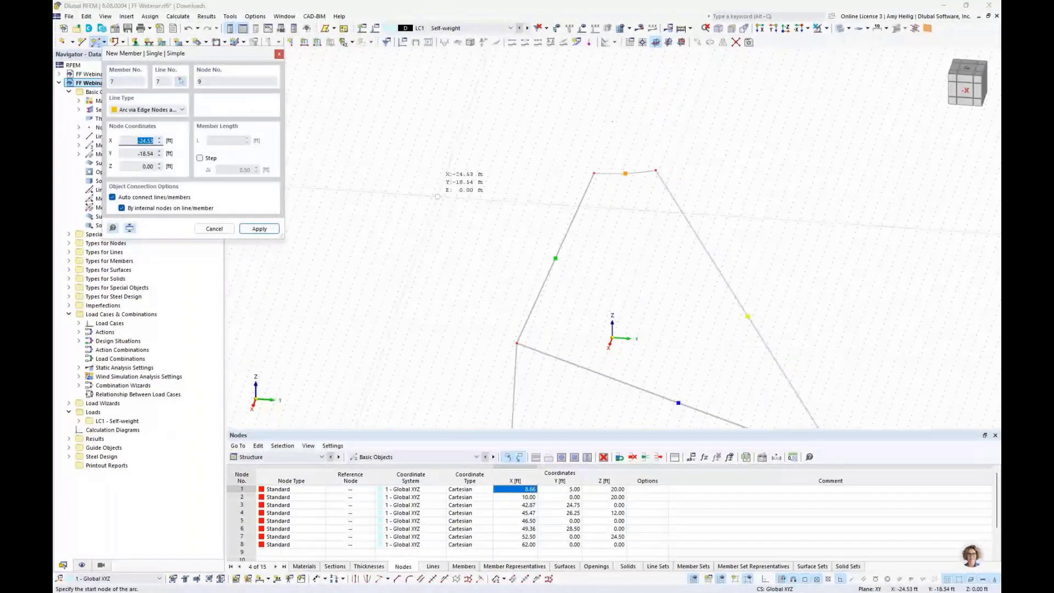
middle_drag(678, 269, 656, 203)
scroll(655, 203, down, 2)
scroll(615, 145, up, 4)
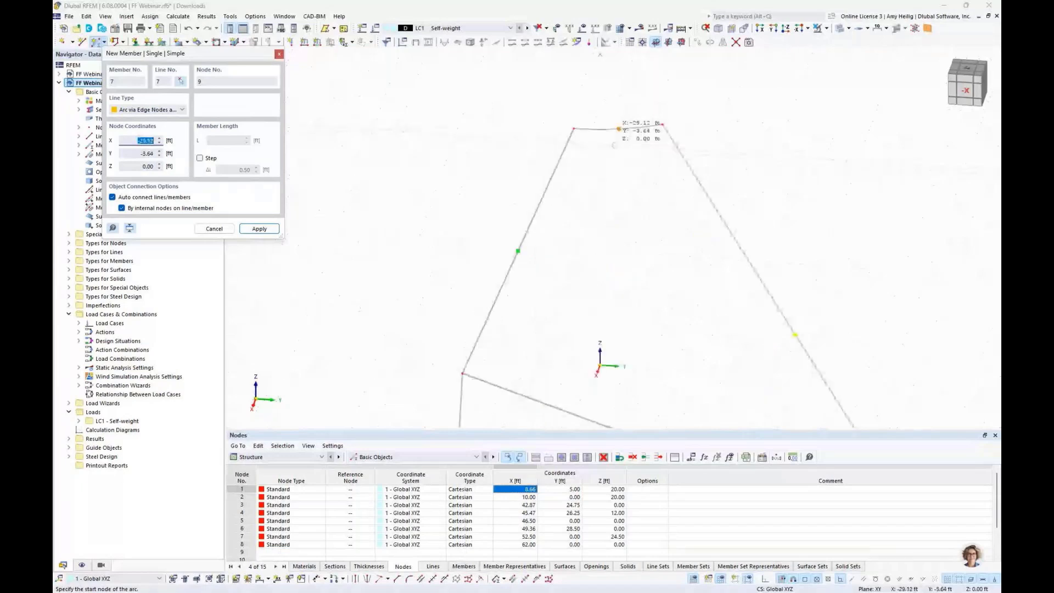
scroll(615, 145, up, 1)
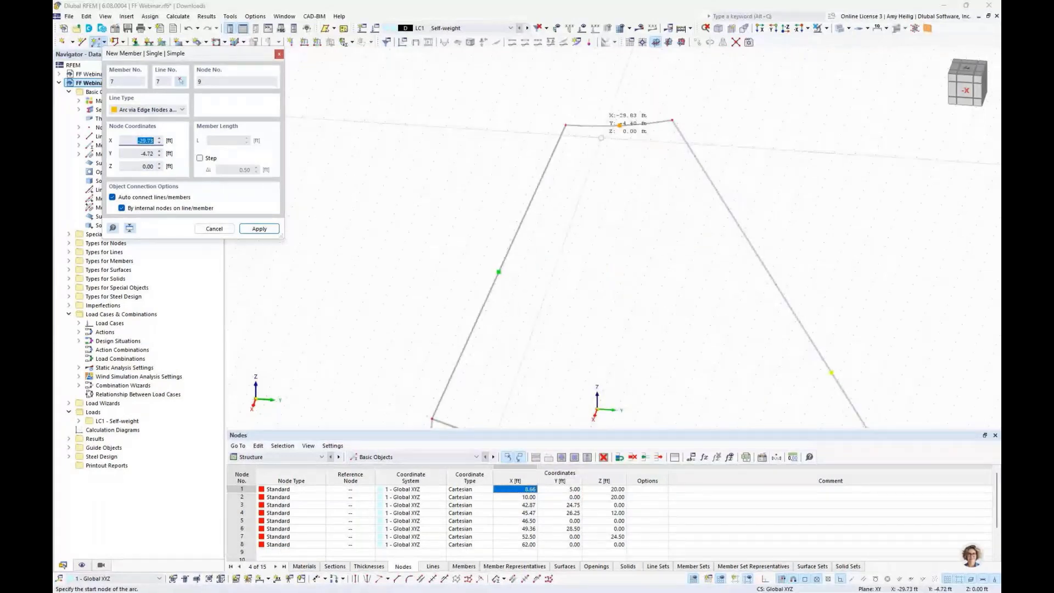
scroll(584, 187, down, 5)
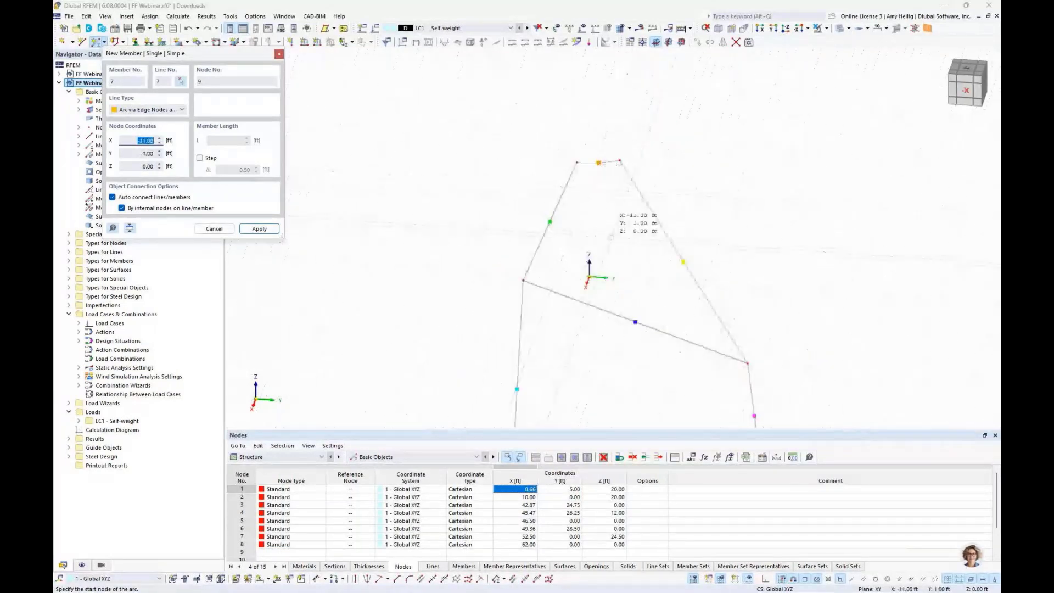
Step: Finish drawing the arc cable members, and hide the member representatives and the work plane grid in the model view
key(Escape)
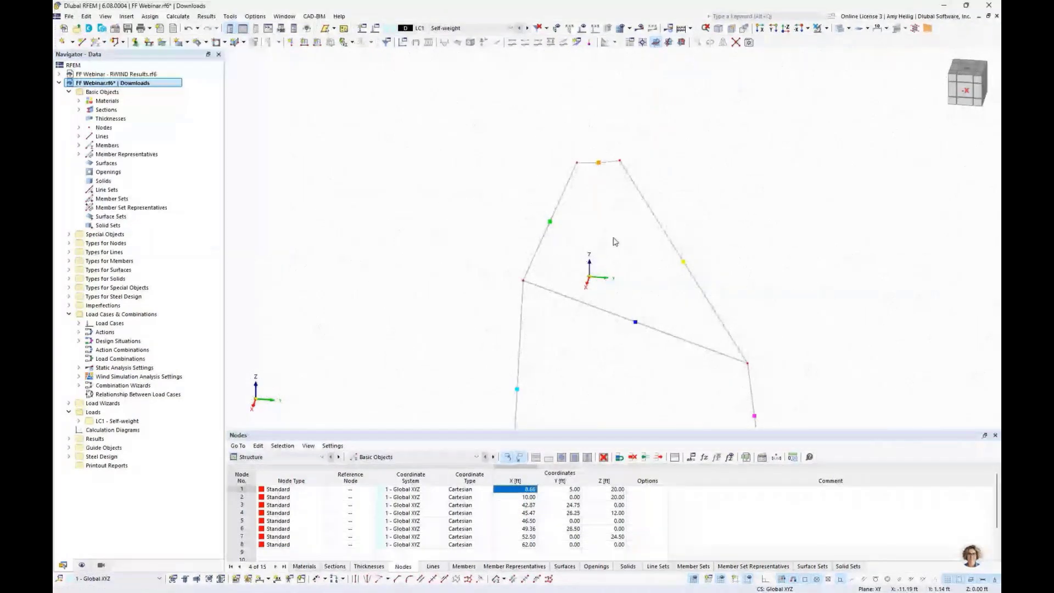
middle_drag(615, 241, 597, 169)
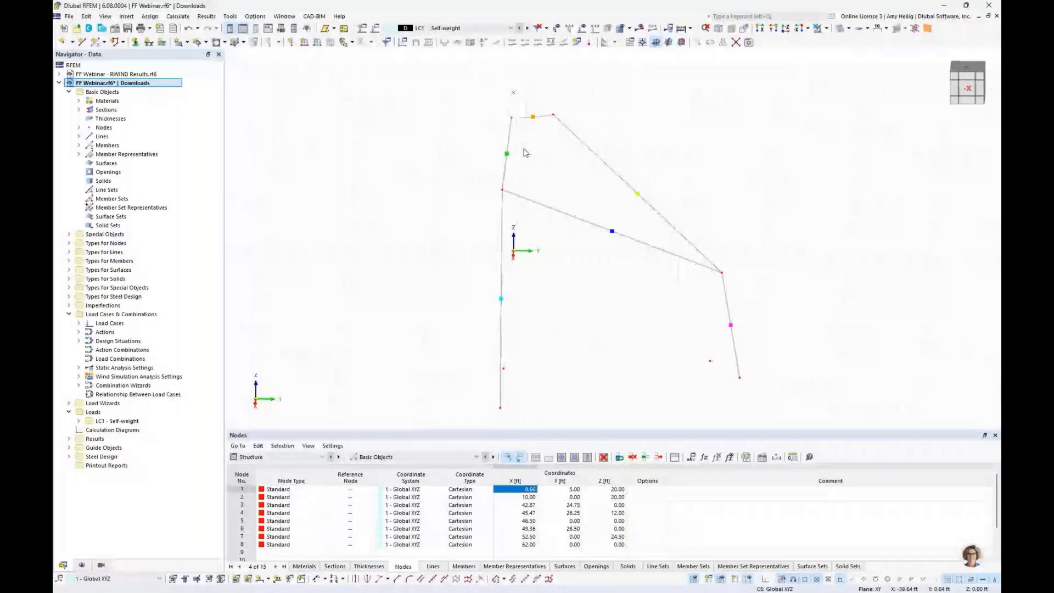
click(82, 565)
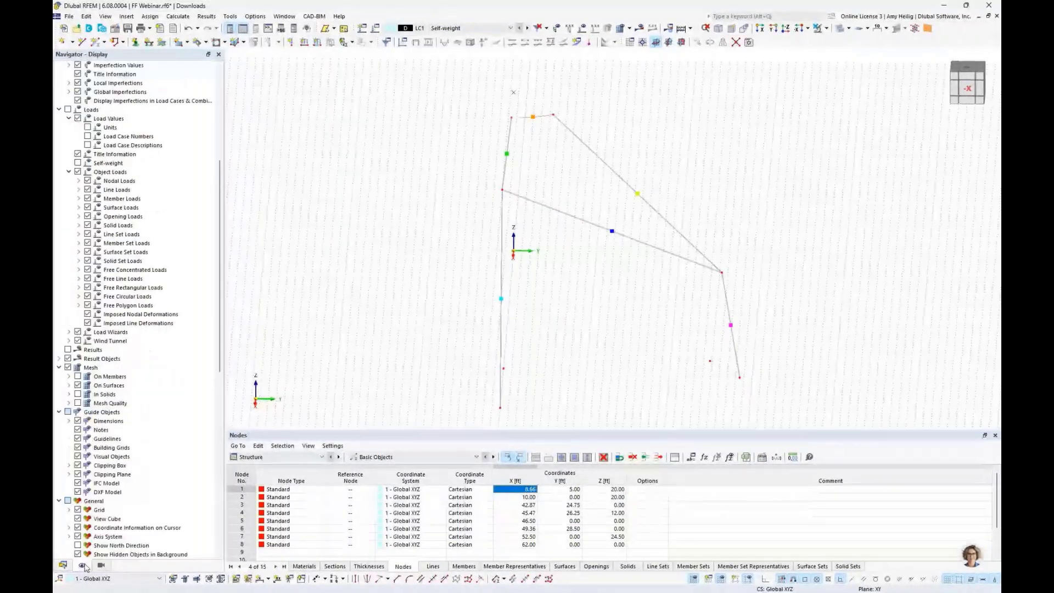
scroll(113, 306, up, 5)
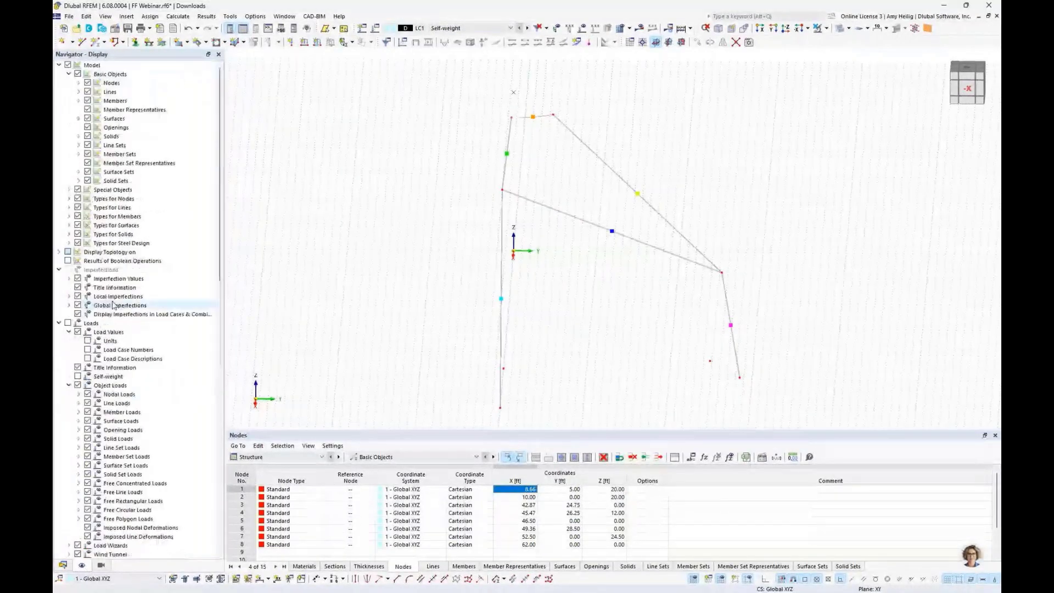
click(87, 111)
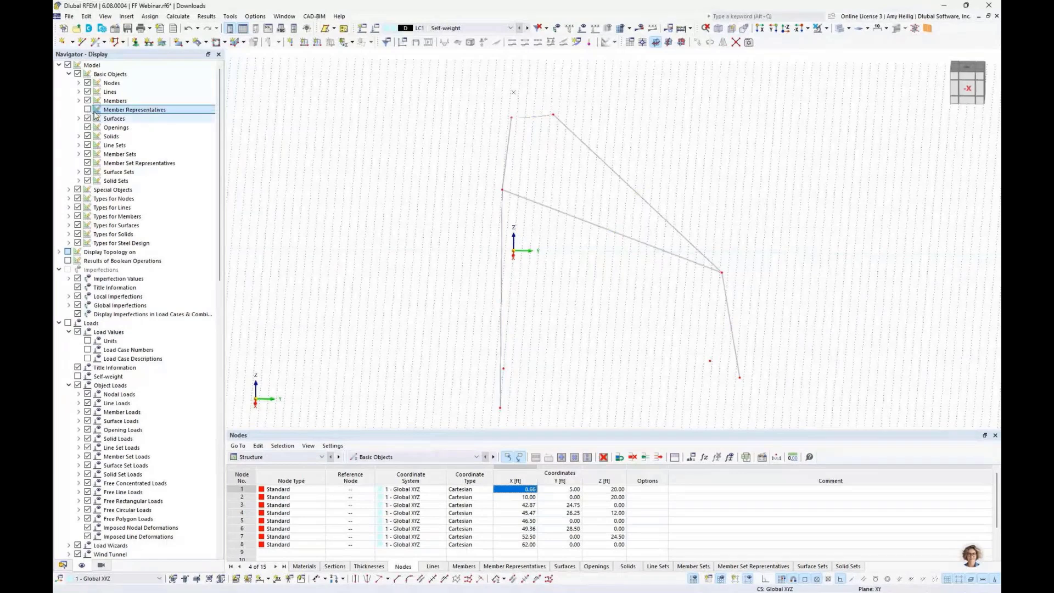
click(694, 581)
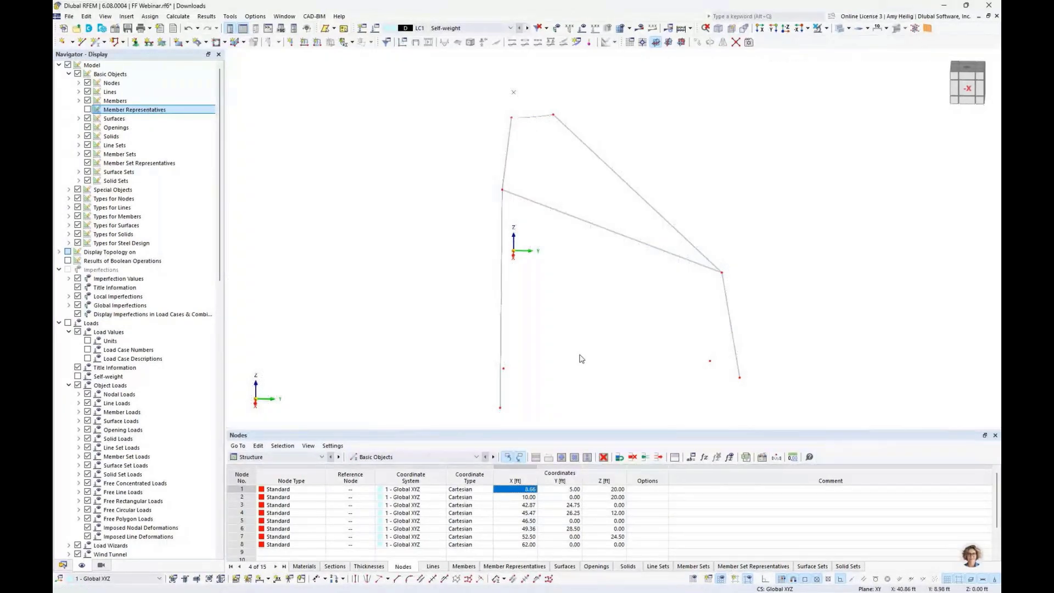
Step: Start a new single member and set its member type to Beam
mouse_move(581, 358)
ctrl+middle_down()
mouse_move(598, 331)
mouse_move(578, 339)
ctrl+middle_up()
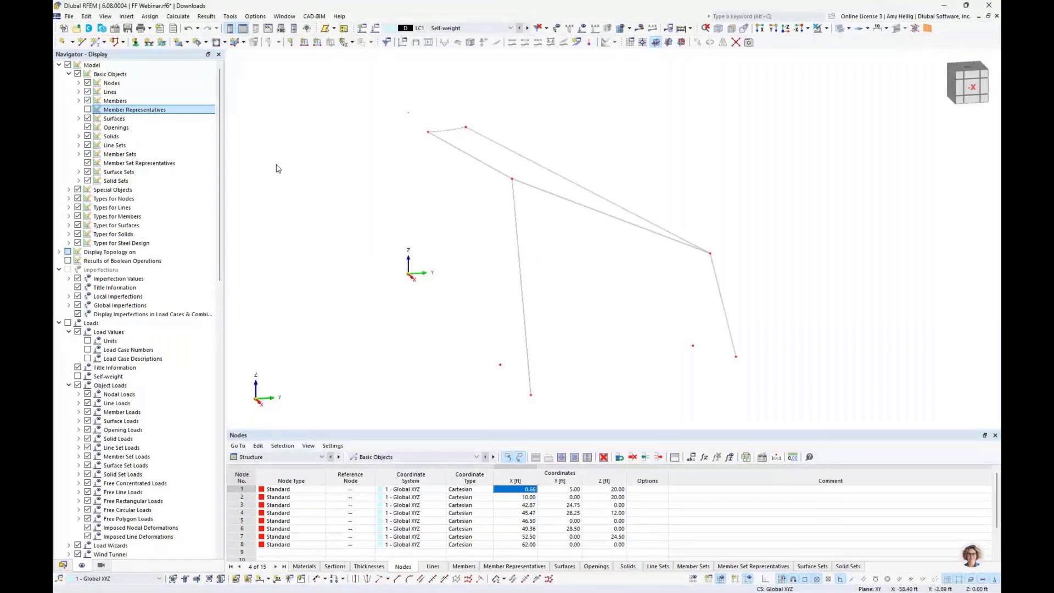
click(95, 42)
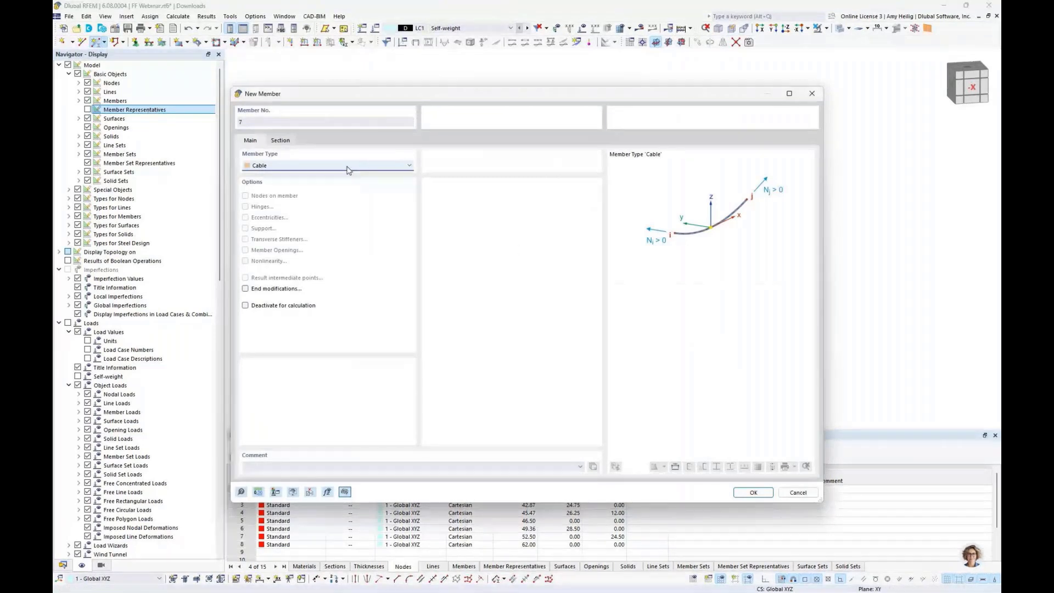
scroll(347, 171, up, 8)
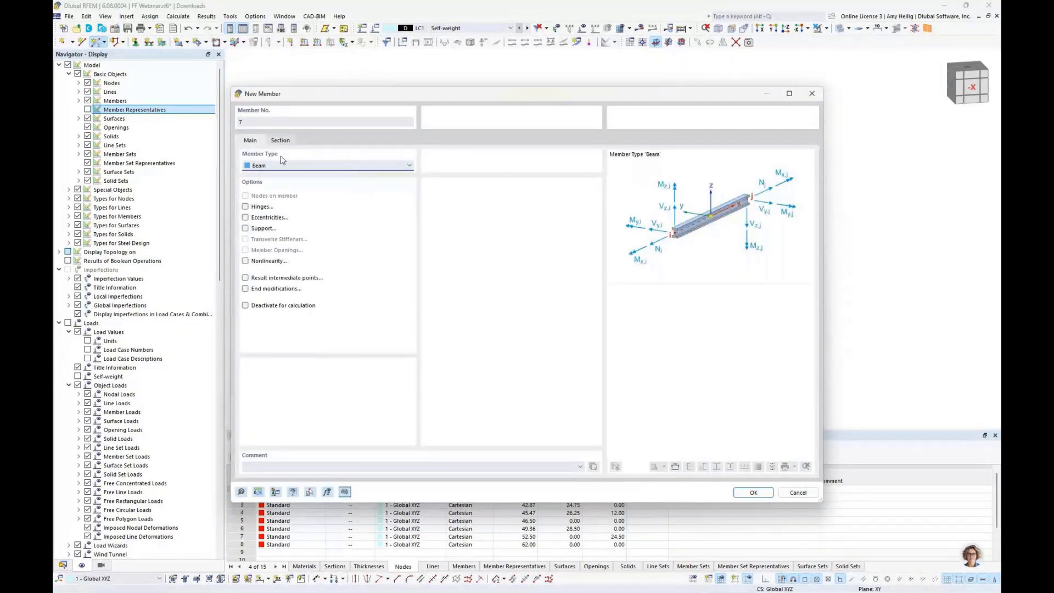
Step: Choose the Round HSS 7.5x0.188 section from the United States AISC 16 standard for the beam member
click(280, 140)
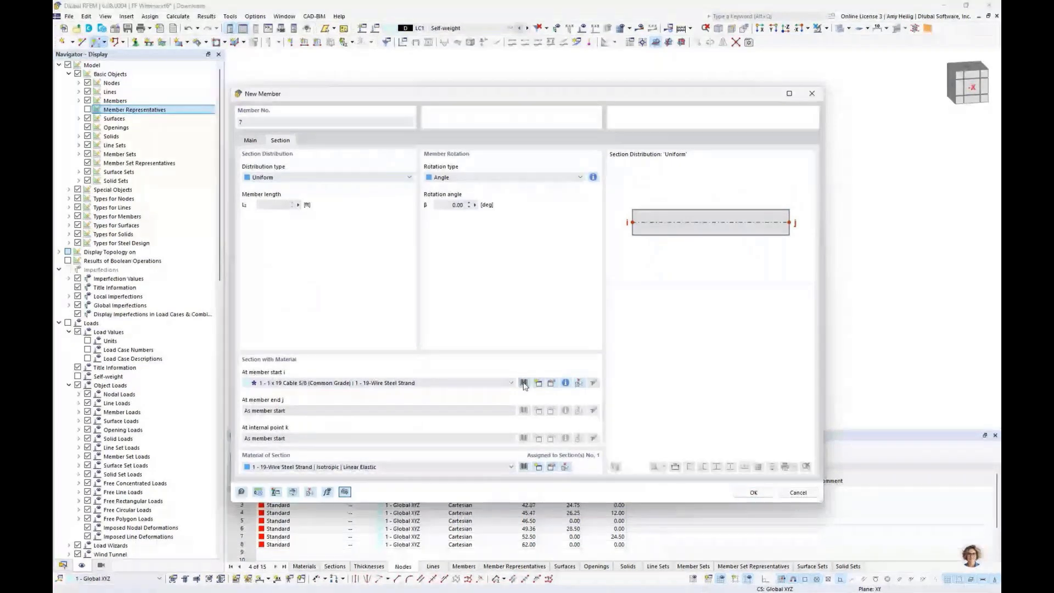
click(524, 383)
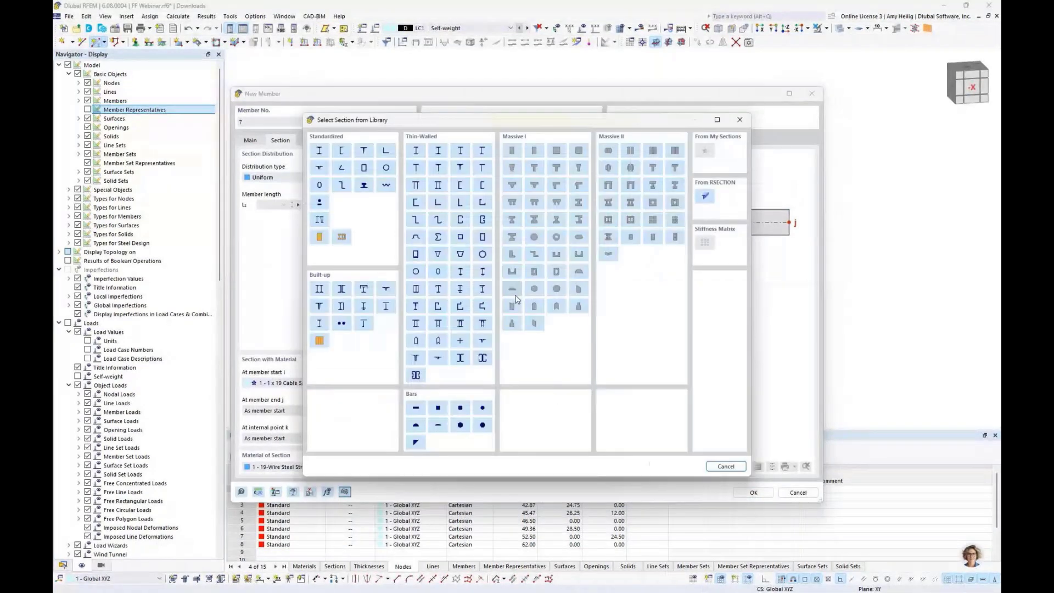
click(386, 168)
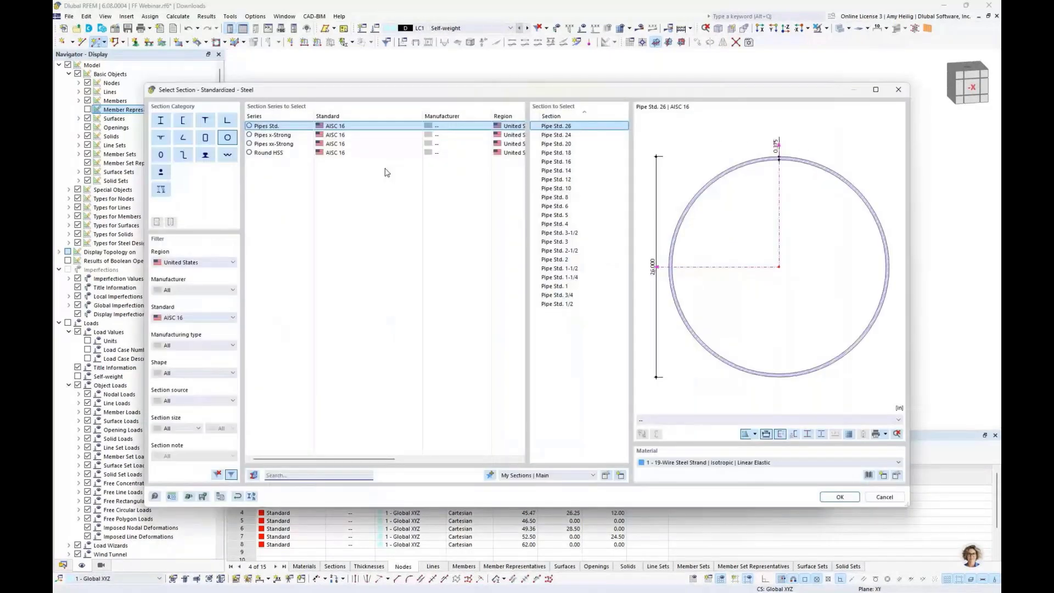
click(209, 263)
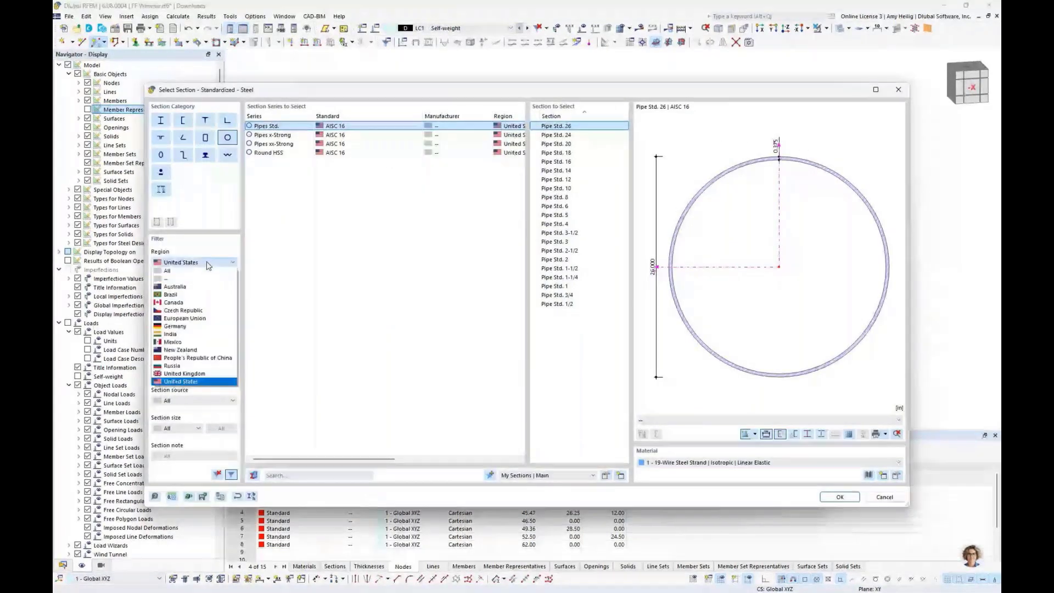
click(191, 382)
click(195, 317)
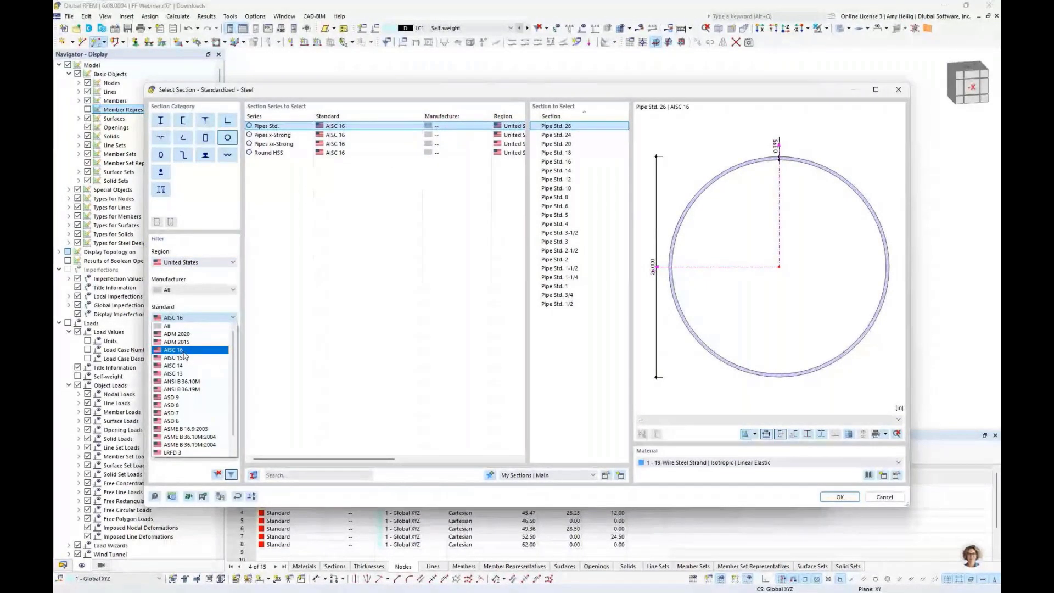
click(283, 152)
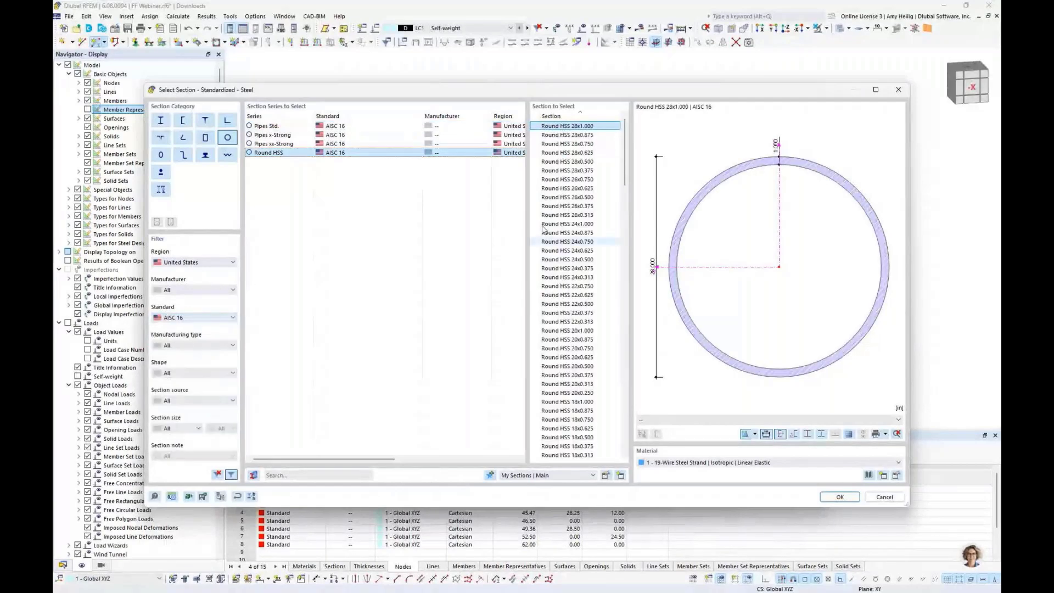
scroll(582, 318, down, 15)
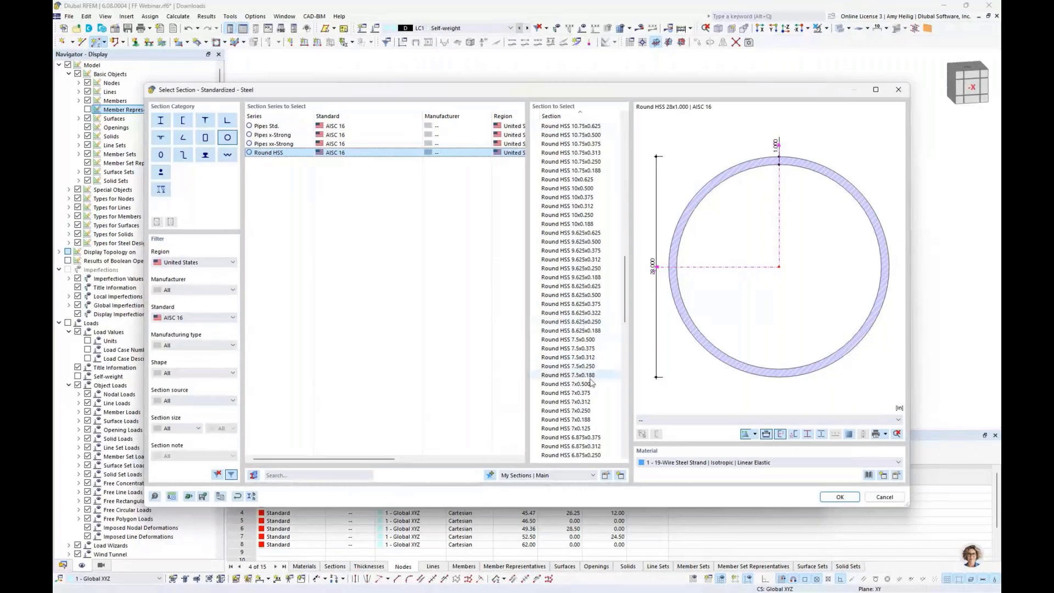
click(592, 376)
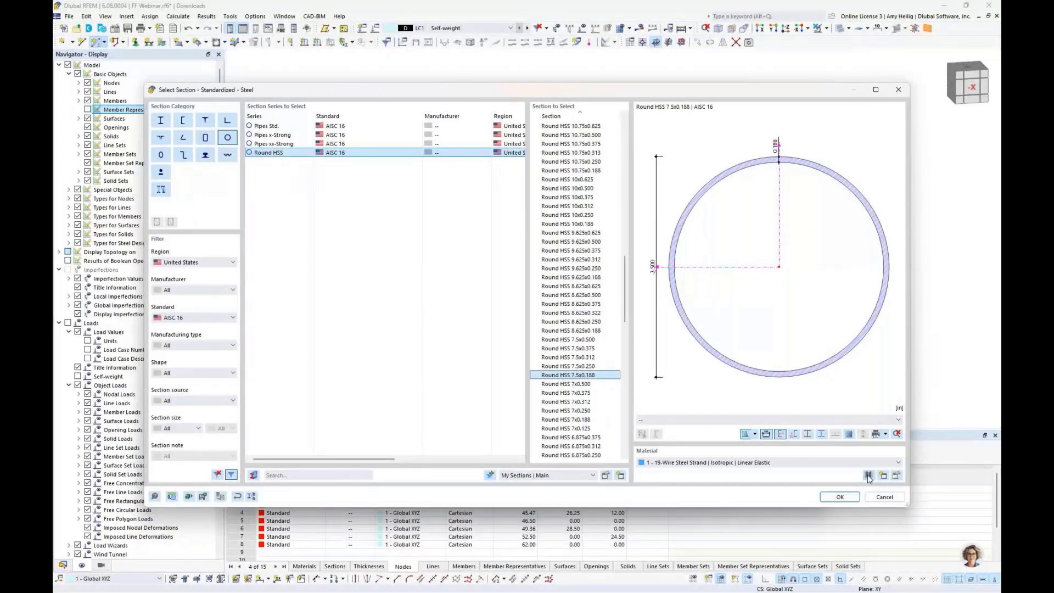
Step: Assign the section the steel material A500, Grade B from the Steel (Imperial) A500 series of the AISC 360-22 standard
click(868, 476)
click(232, 161)
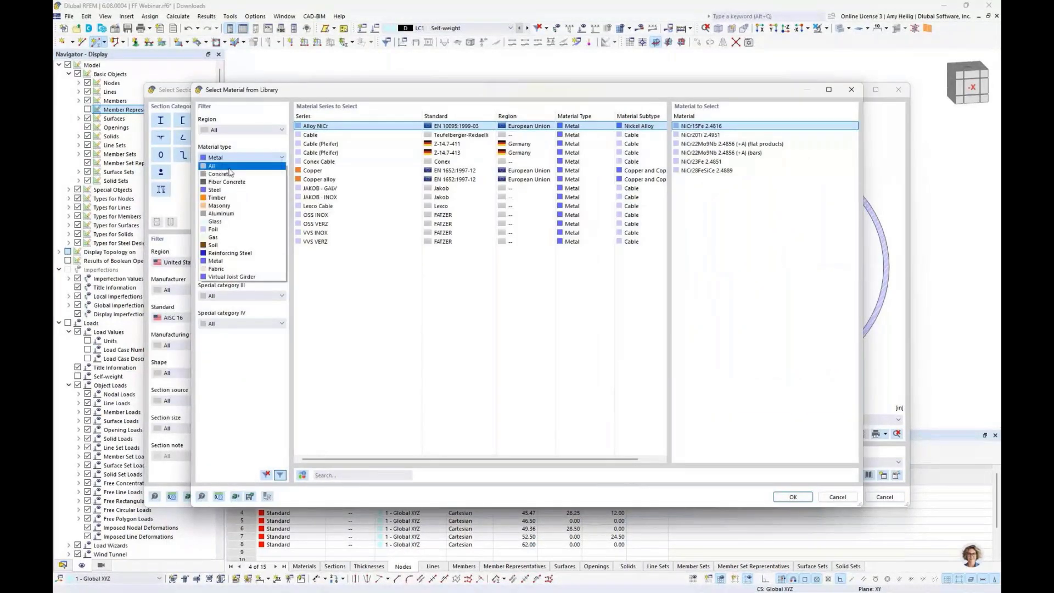
click(223, 189)
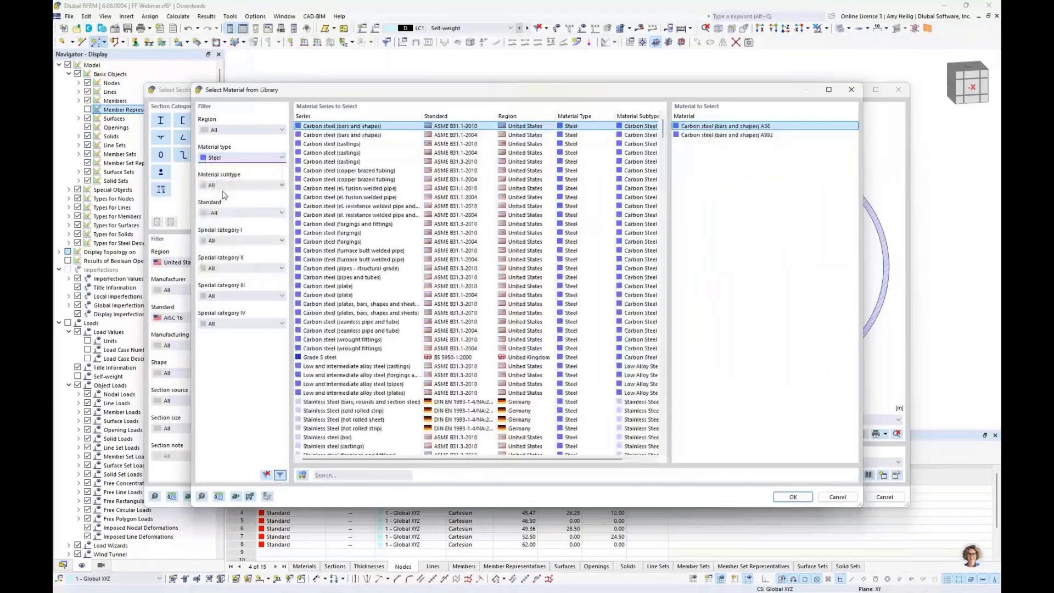
click(242, 213)
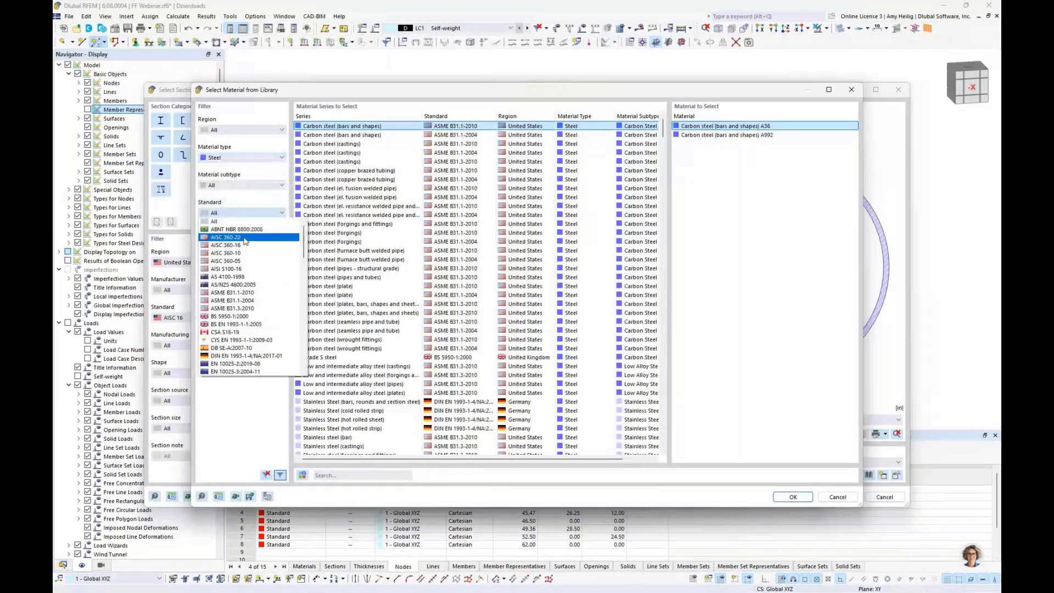
click(243, 238)
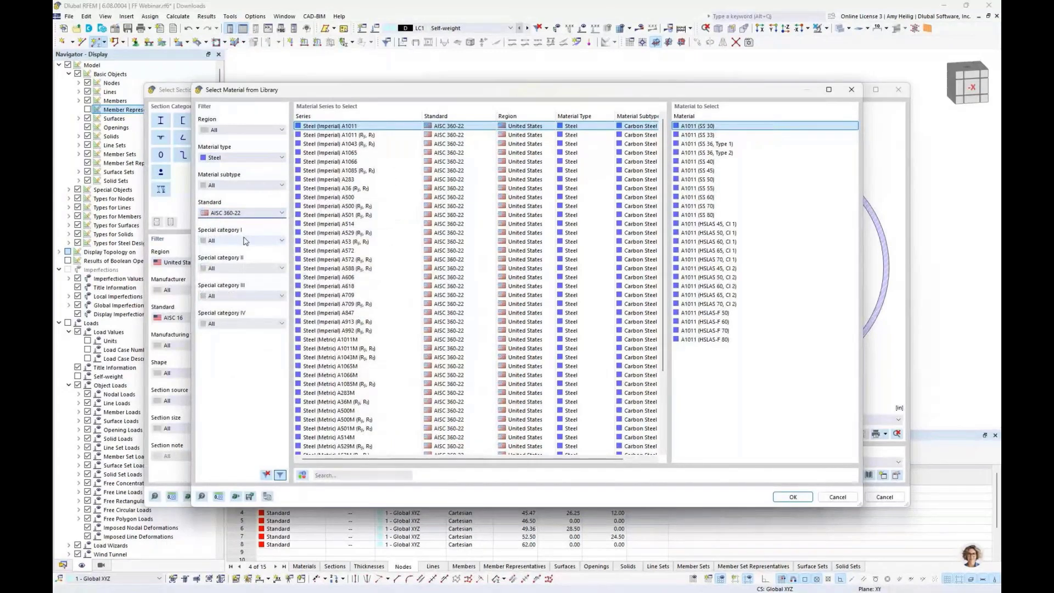
click(337, 206)
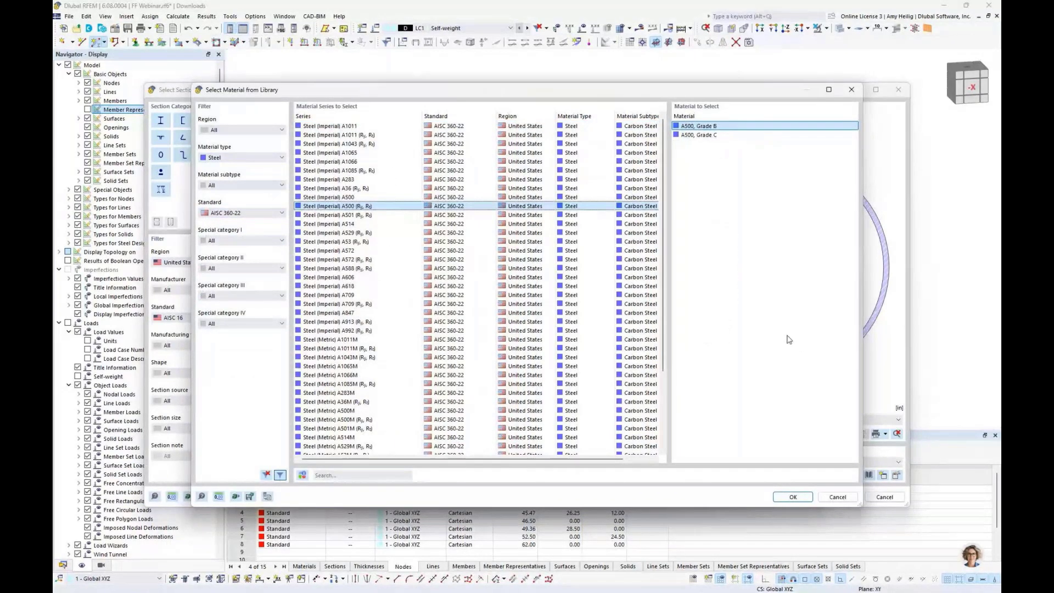
click(793, 497)
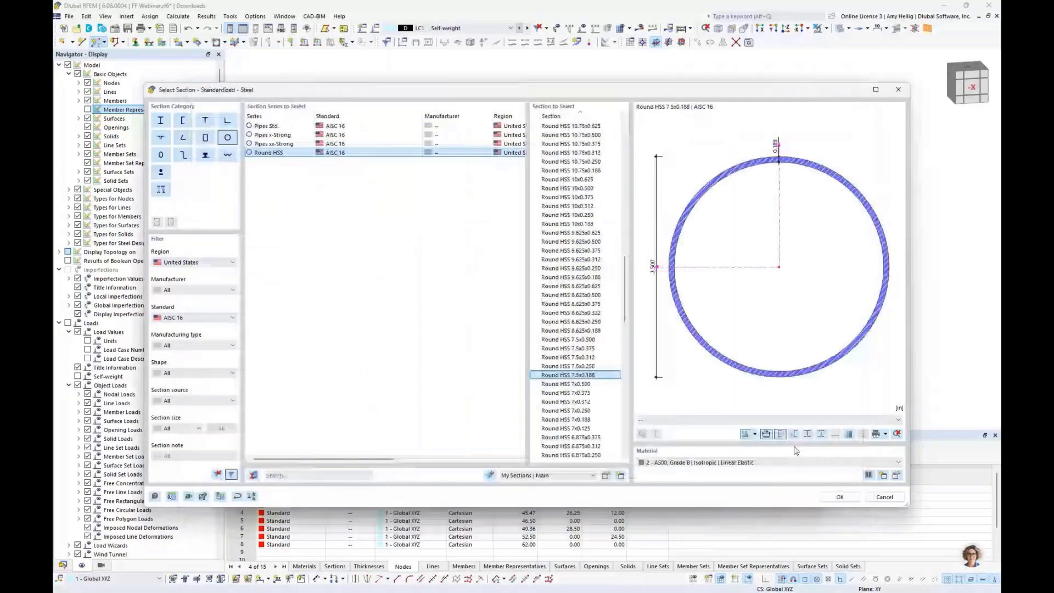
Step: Accept the section and member settings, and draw straight beam masts from node 7 to node 5 and from node 4 to node 3
click(840, 497)
click(747, 491)
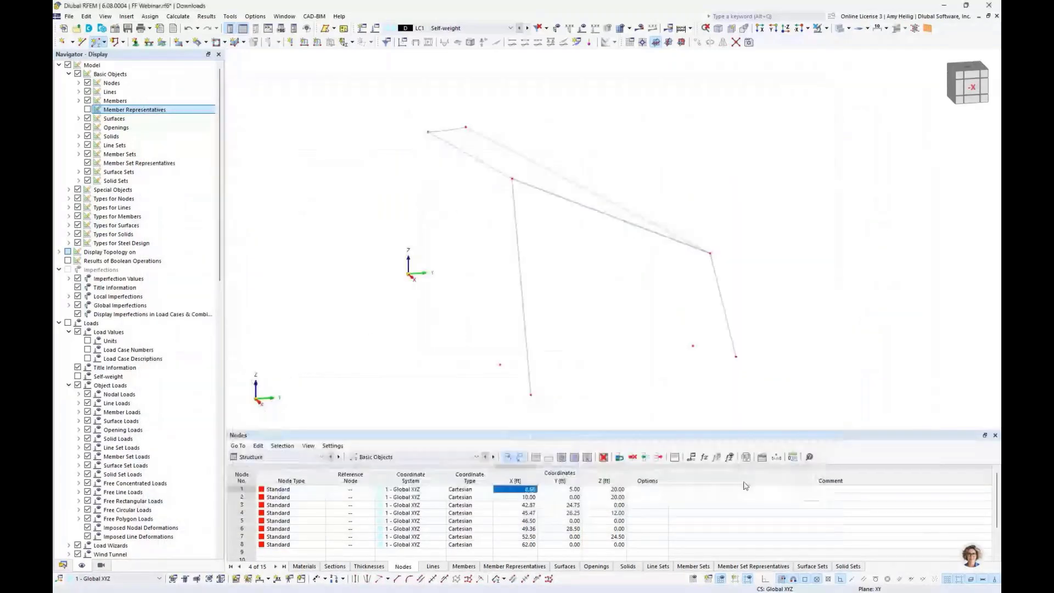
click(512, 178)
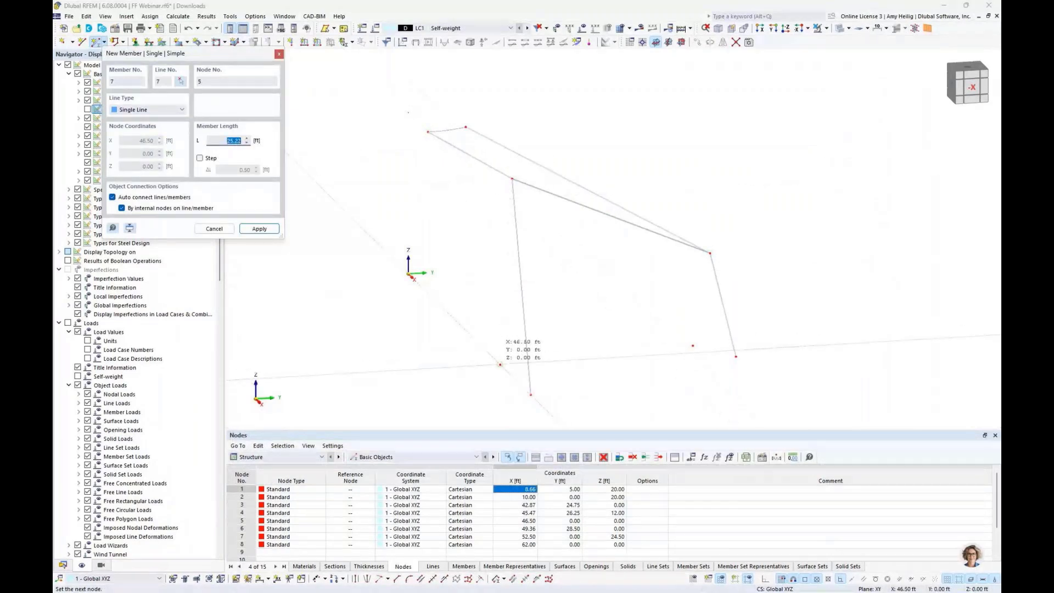
click(500, 364)
click(710, 253)
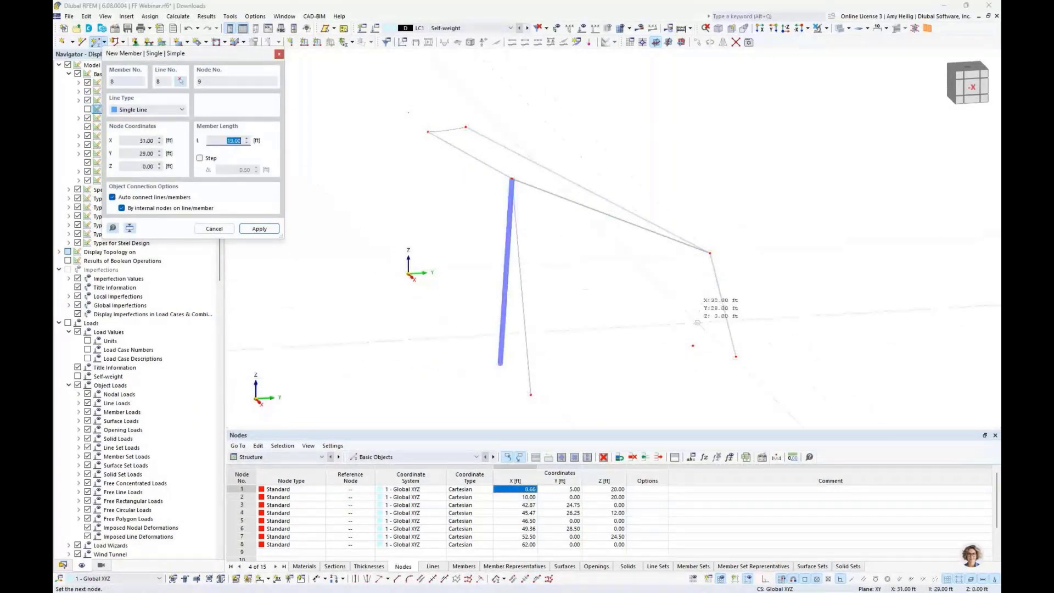
click(693, 345)
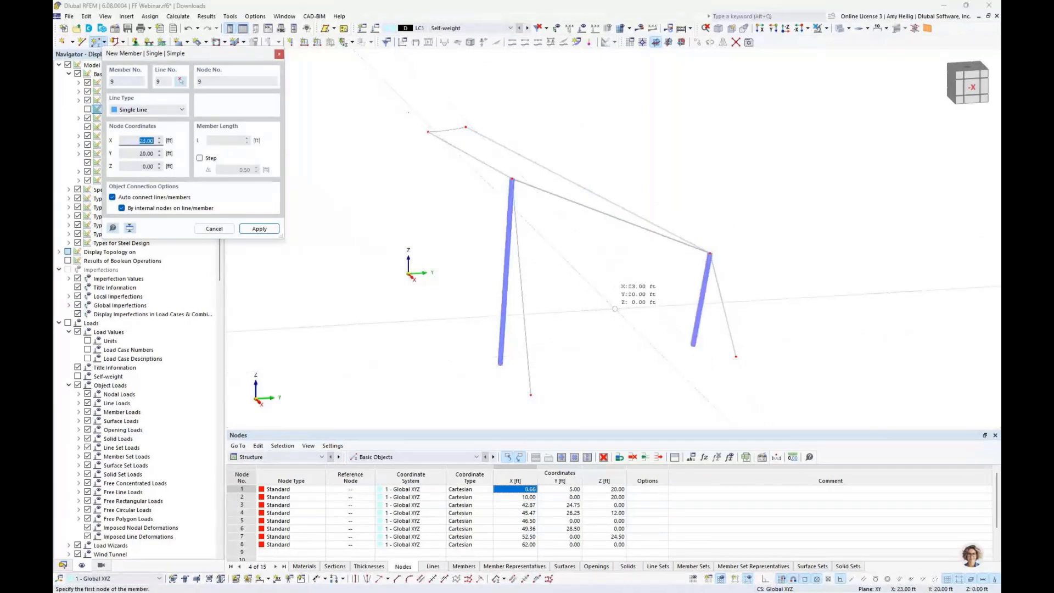
key(Escape)
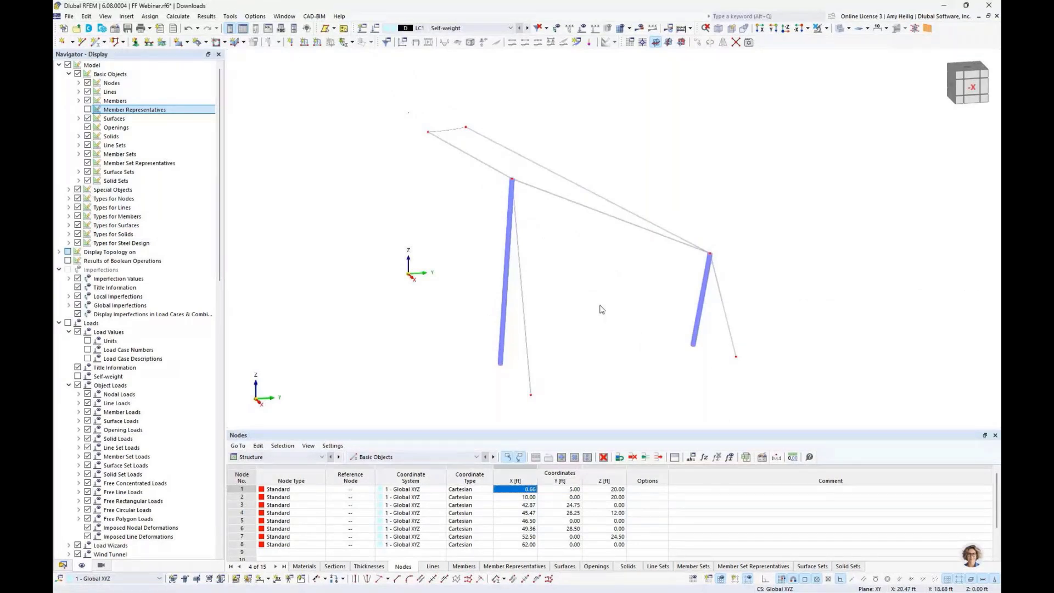
Step: Start a new quadrangle surface and set its stiffness type to Membrane
middle_drag(616, 318, 518, 311)
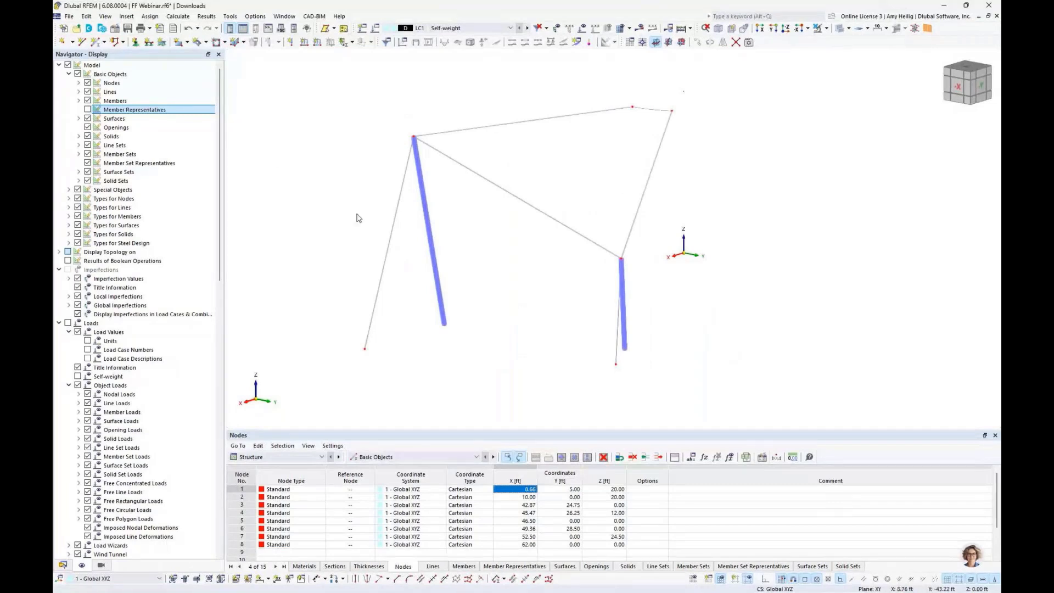
click(188, 43)
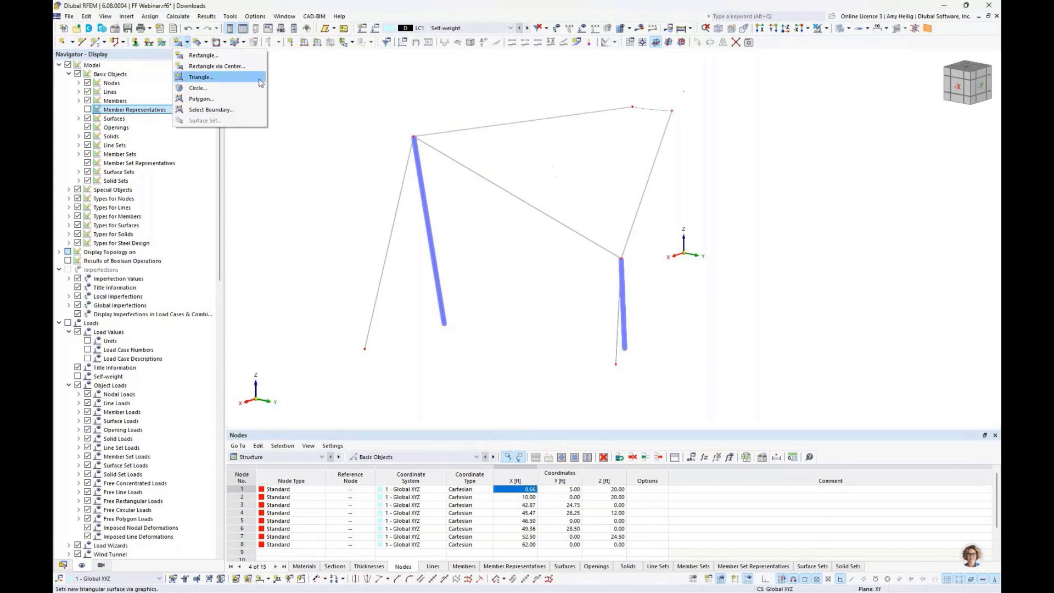
click(206, 43)
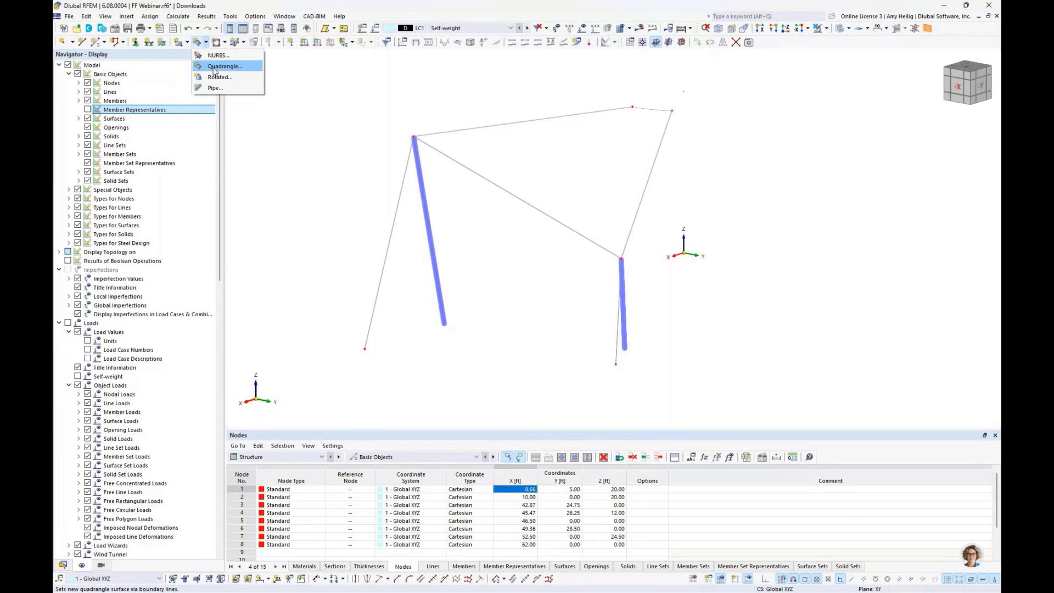
click(215, 66)
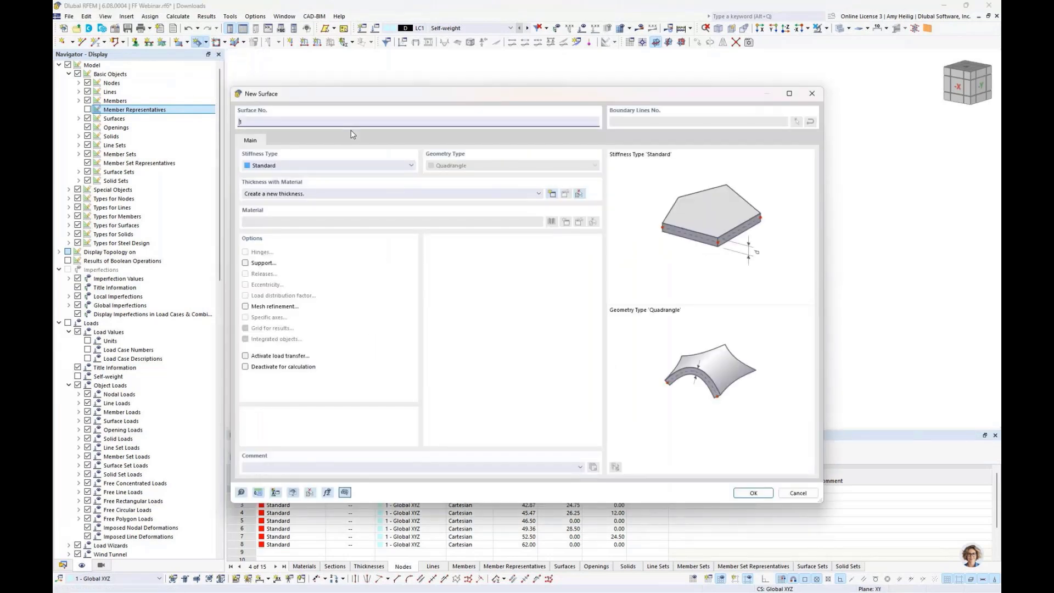
click(315, 167)
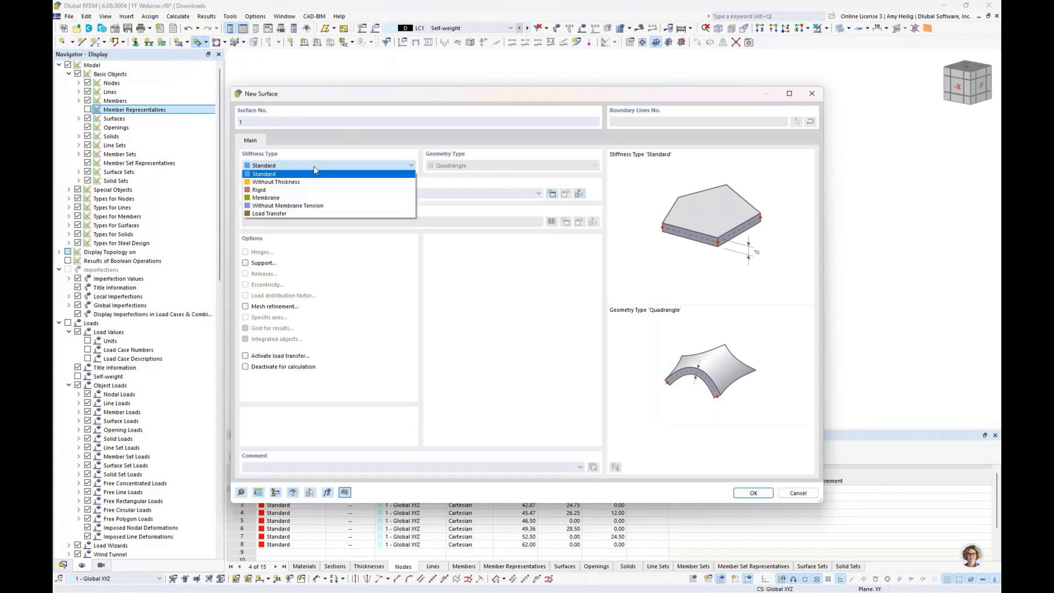
click(290, 198)
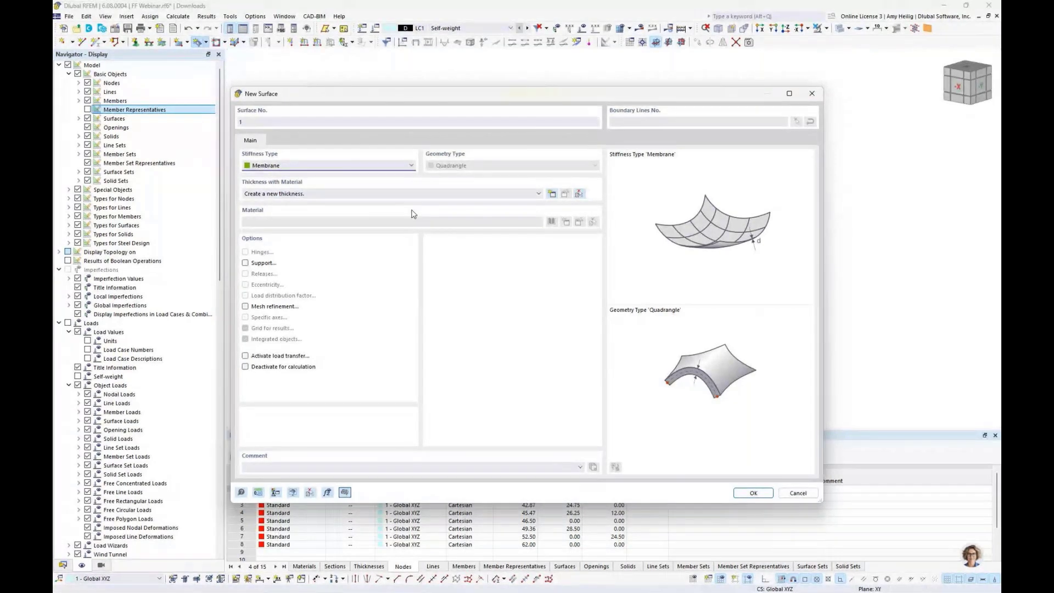
Step: Create a new uniform thickness for the membrane using the fabric material PES-PVC Typ I from the material library
click(552, 195)
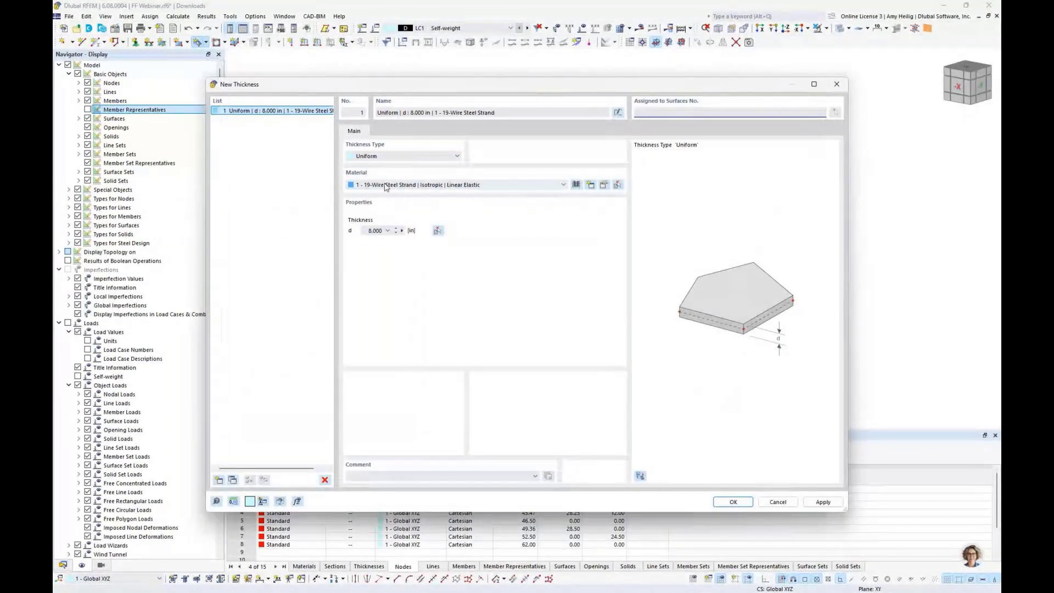
click(576, 186)
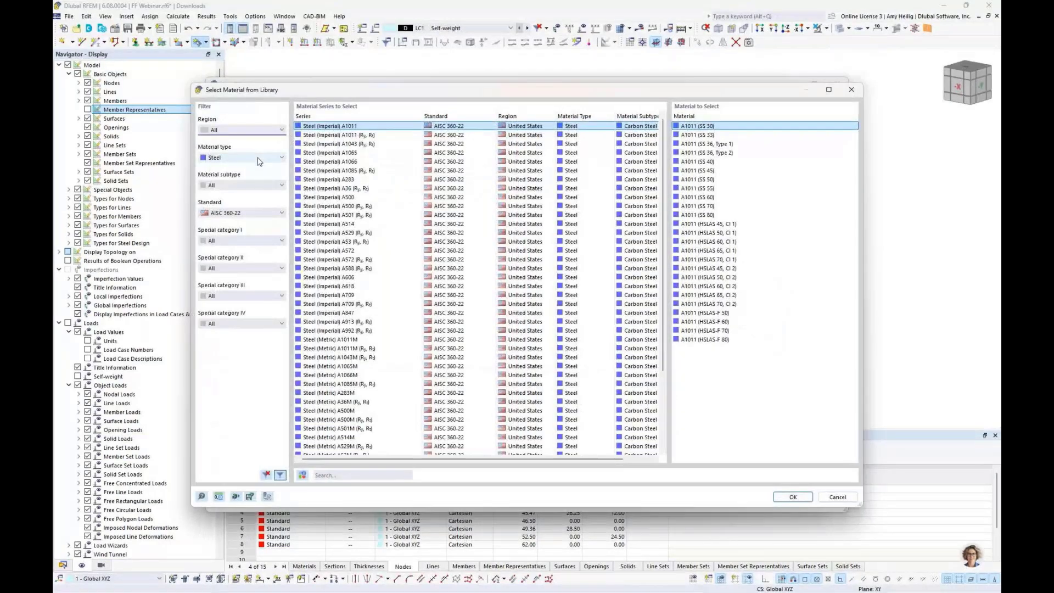
click(265, 158)
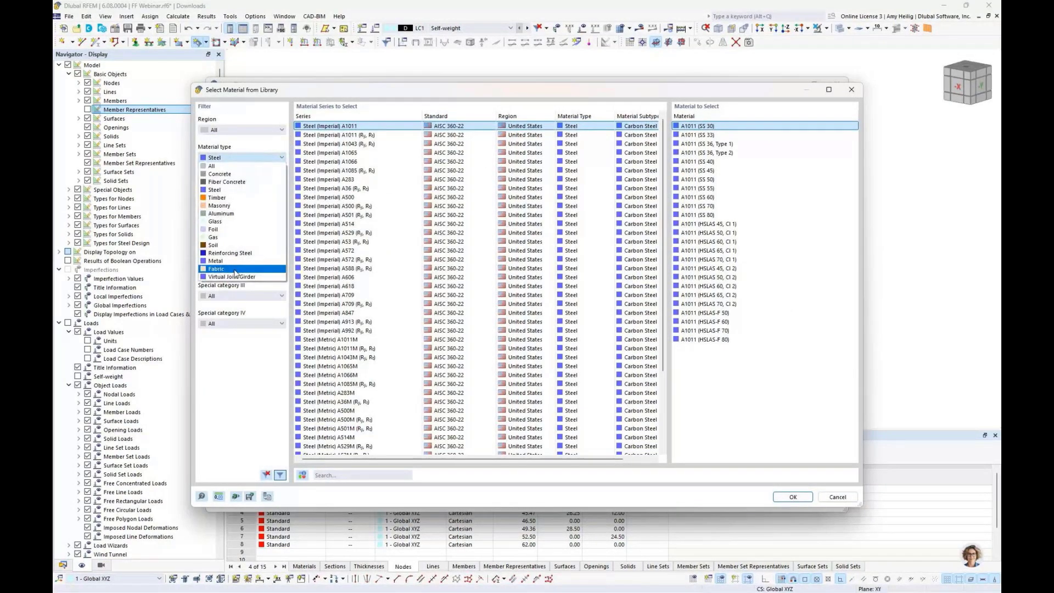
click(235, 269)
click(323, 136)
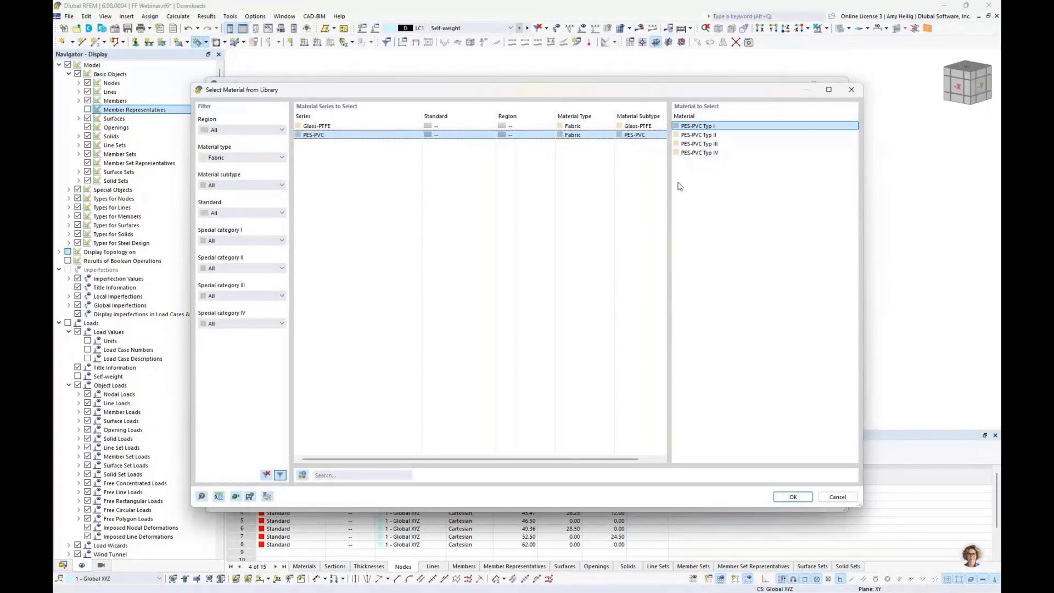
click(791, 497)
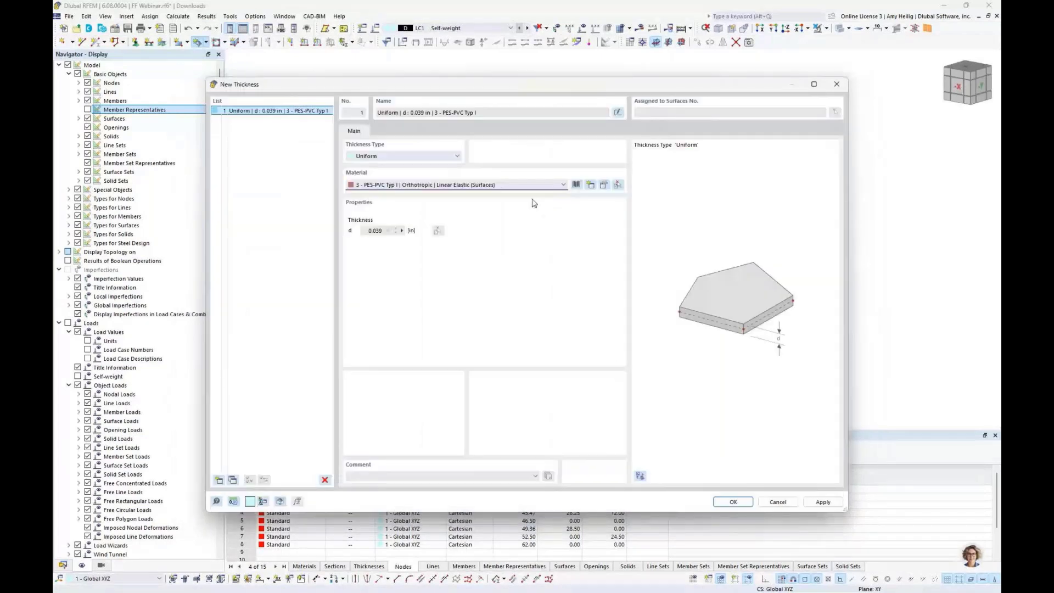
Step: Try the user-defined option on the PES-PVC Typ I material, review its material values, and discard the change
click(605, 187)
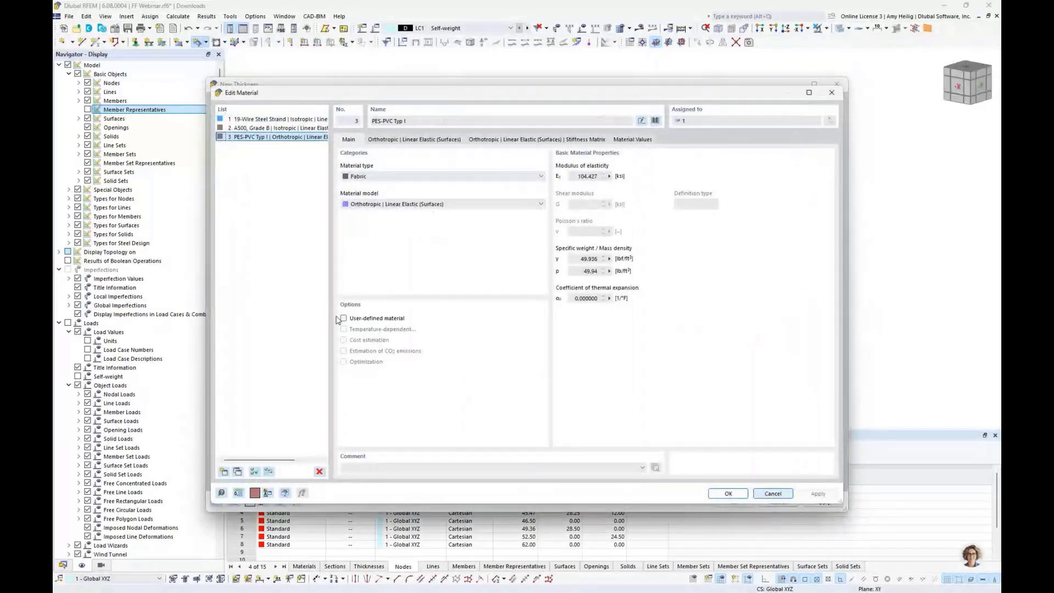
click(344, 319)
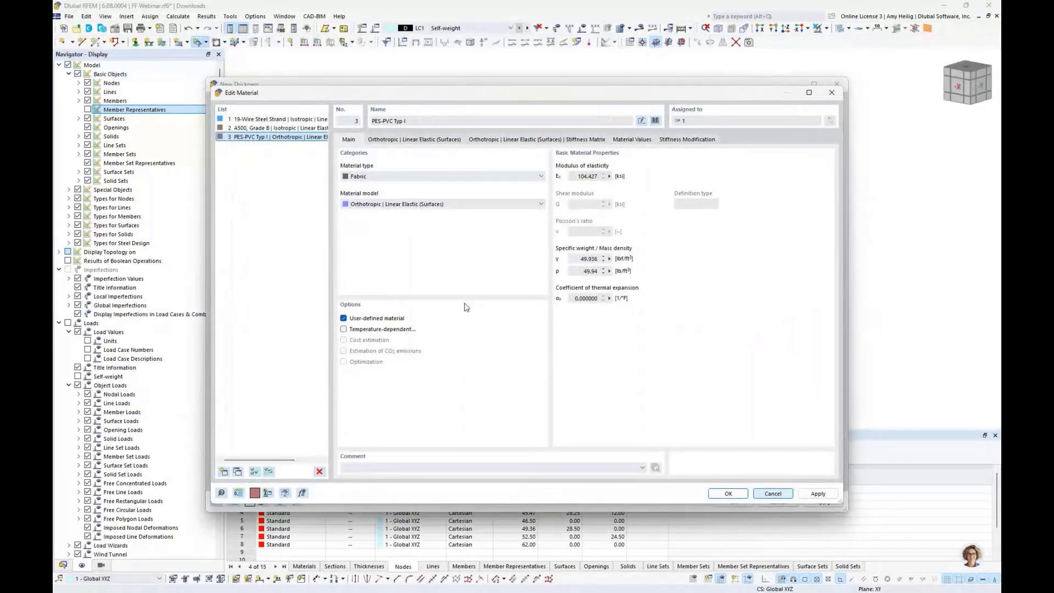
click(624, 141)
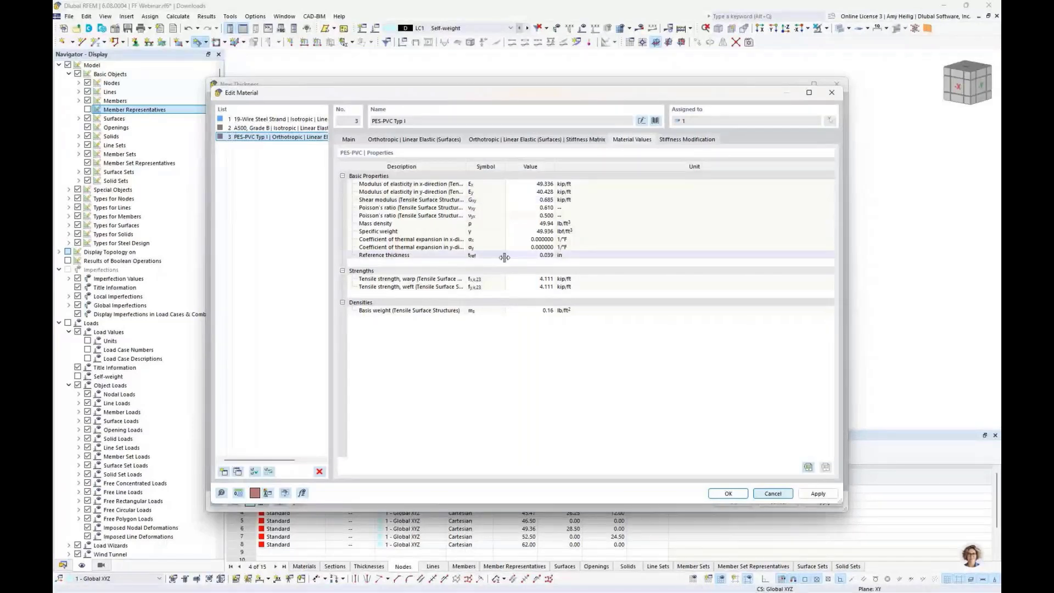
click(762, 495)
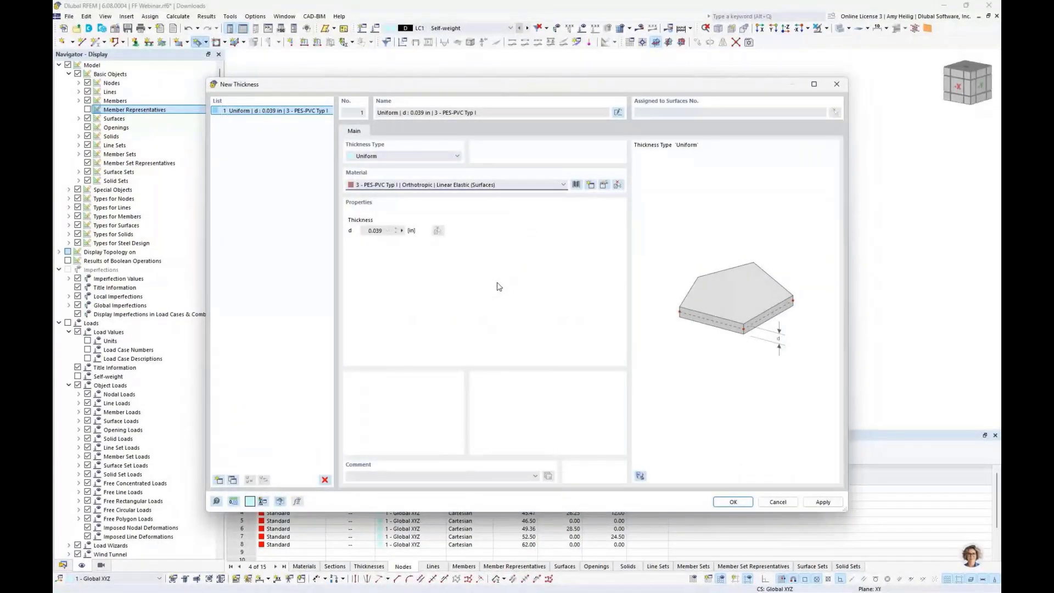
Step: Try the Orthotropic | Fabric | Nonlinear Elastic (Surfaces) model on the PES-PVC material, review its weave parameters, and switch to the PowerPoint slide about it
click(603, 185)
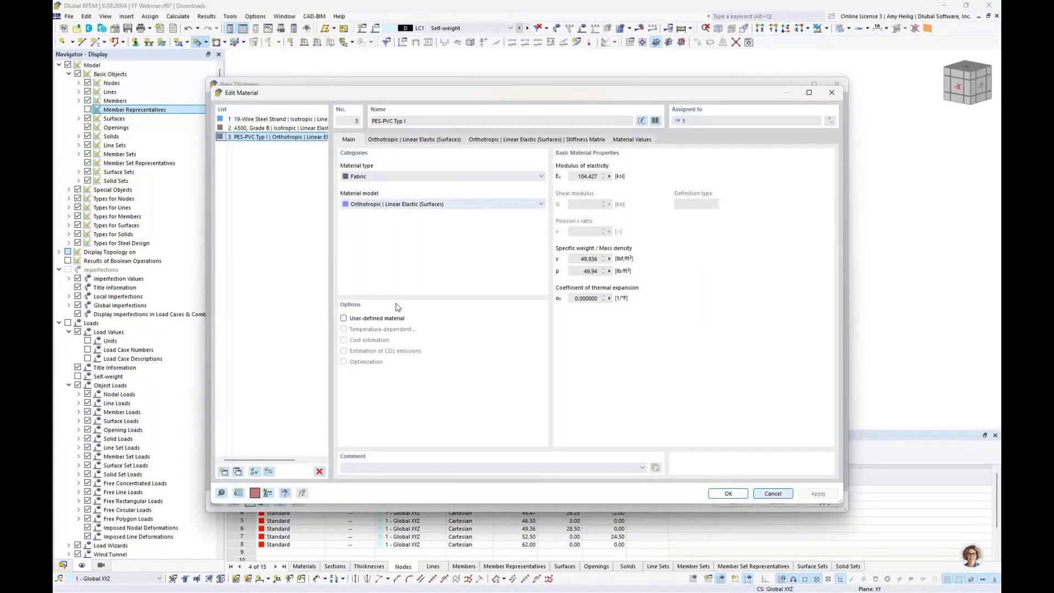
click(384, 205)
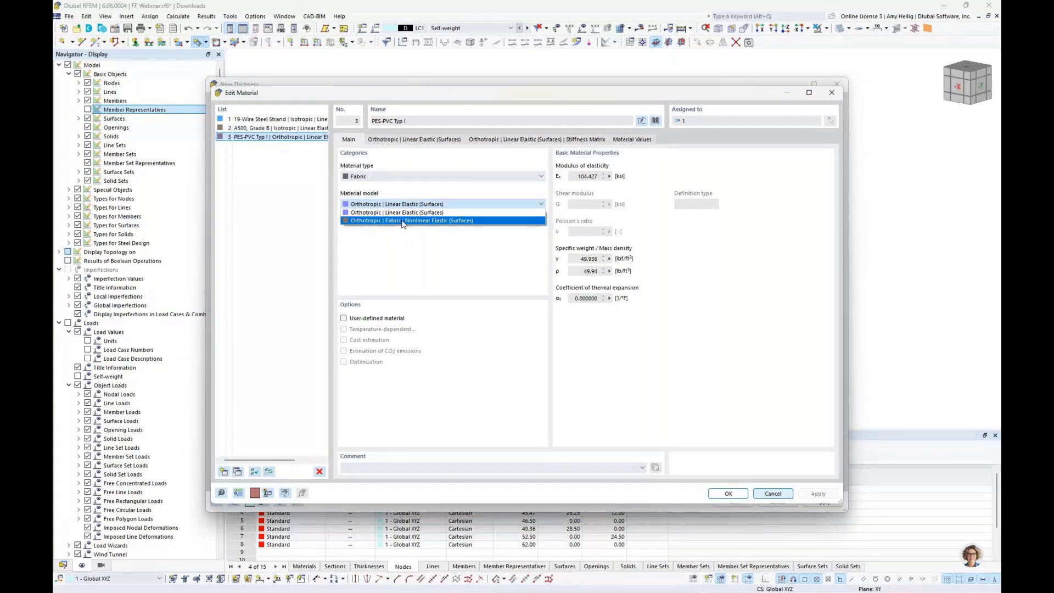
click(410, 221)
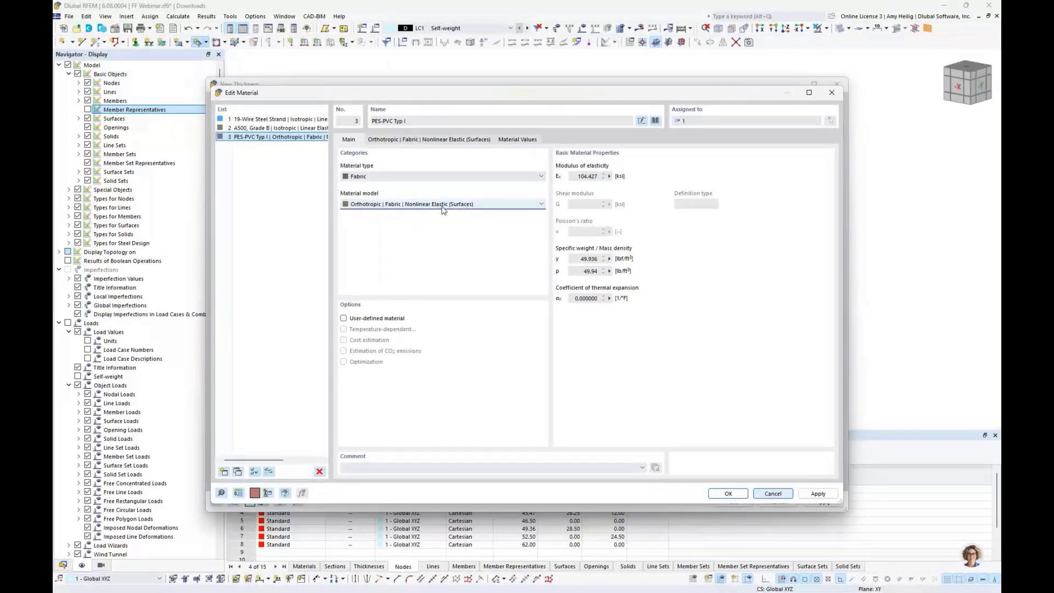
click(467, 140)
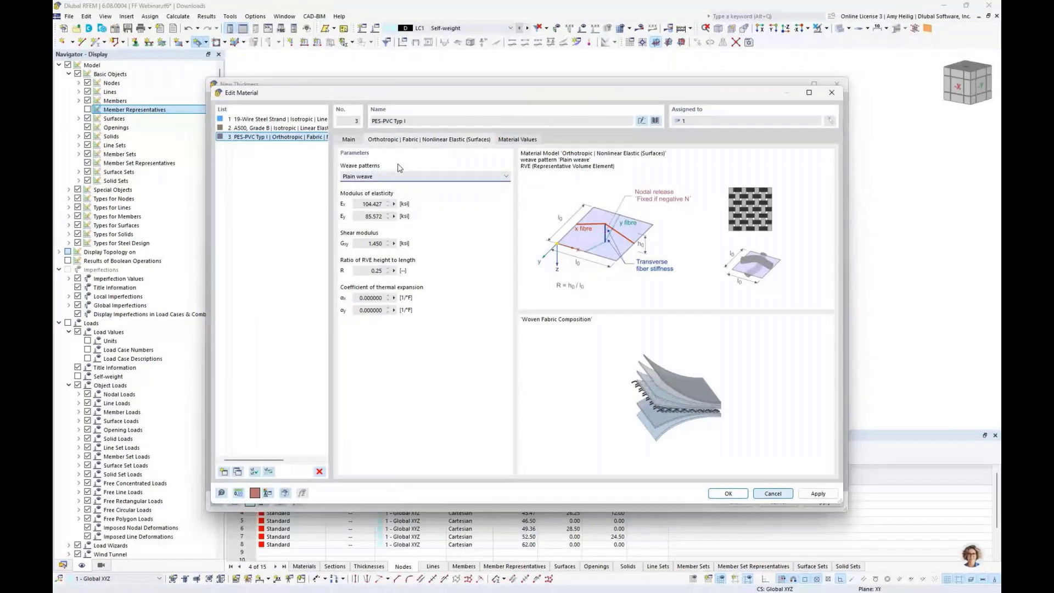
key(super+Tab)
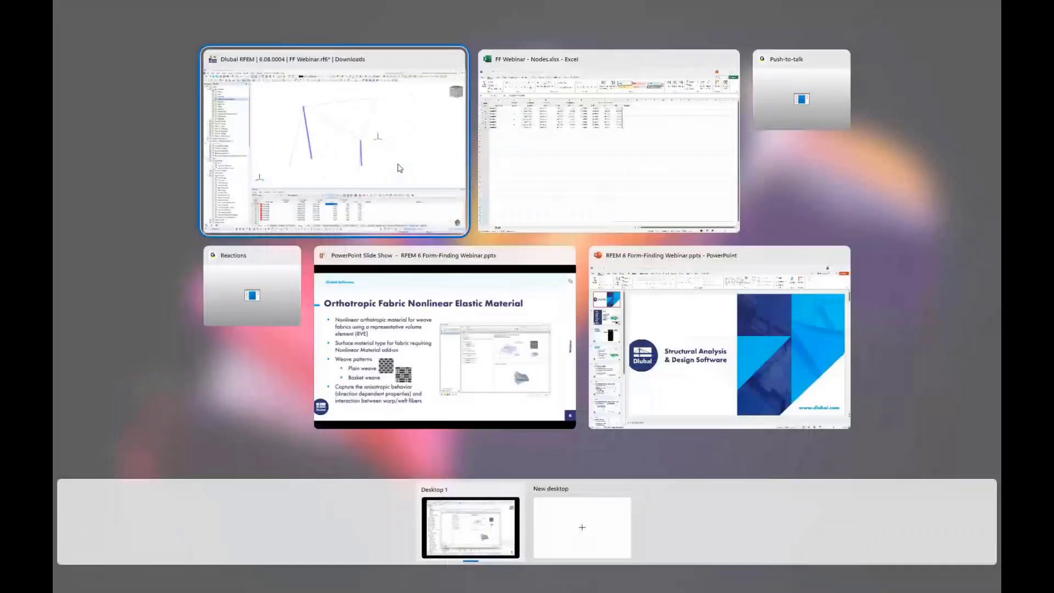
click(409, 312)
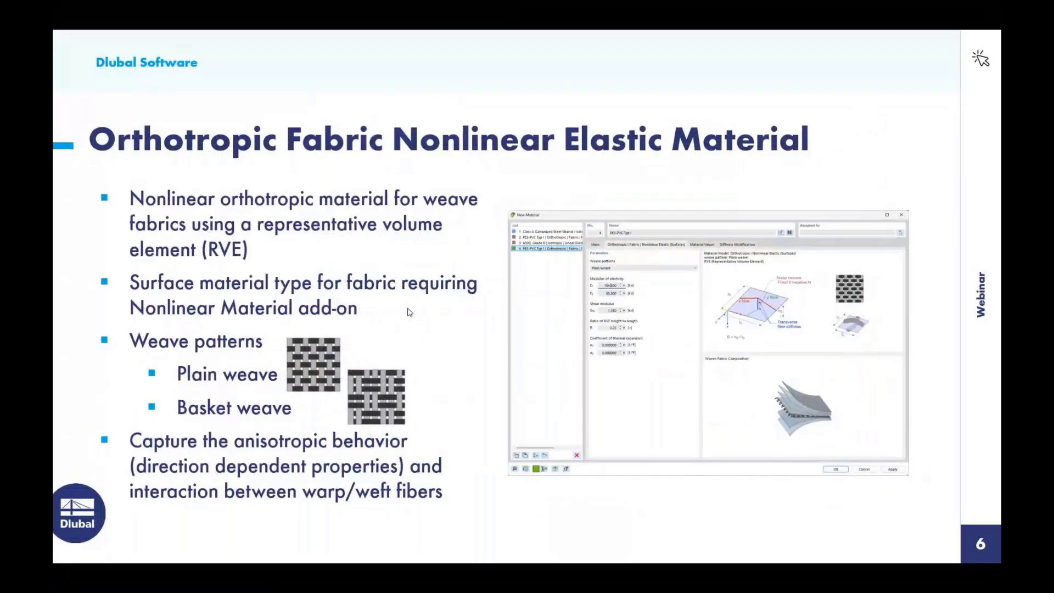
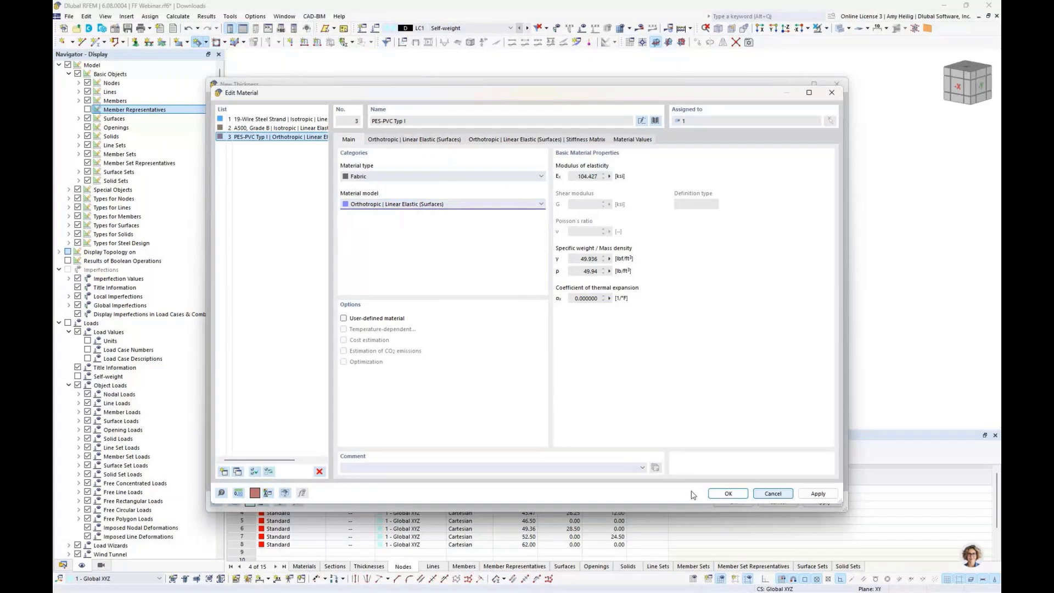
Step: Accept the Orthotropic | Linear Elastic (Surfaces) material, thickness and surface settings, and create the quadrangle membrane from its four boundary lines
click(728, 493)
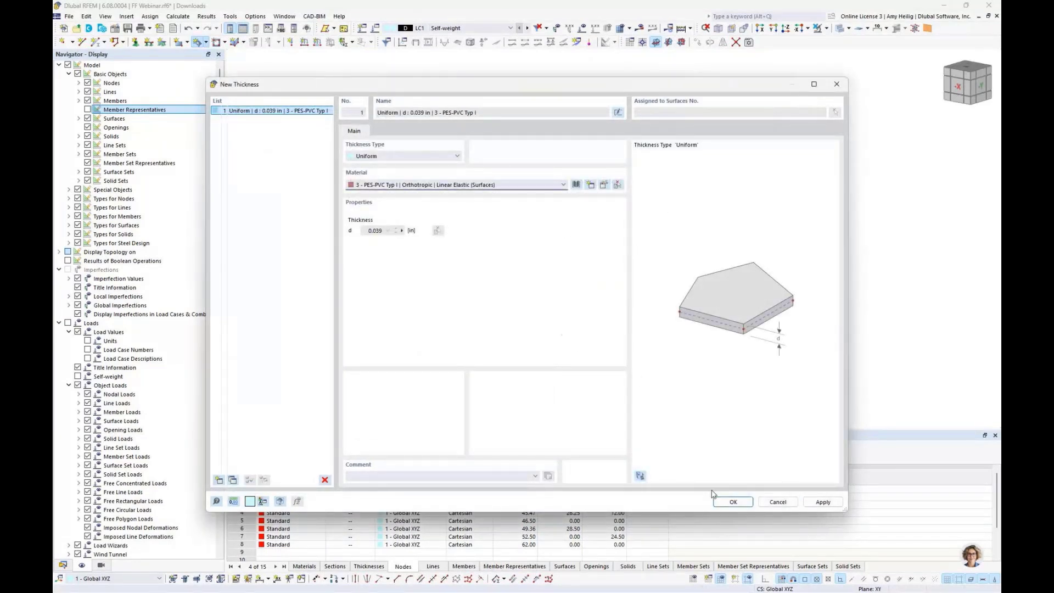
click(733, 502)
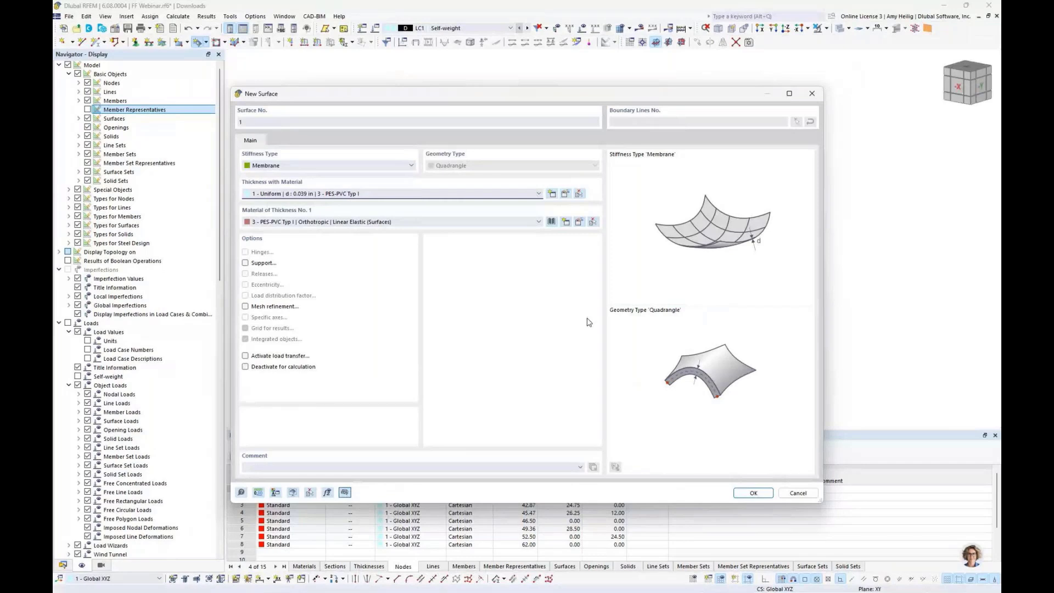
click(753, 493)
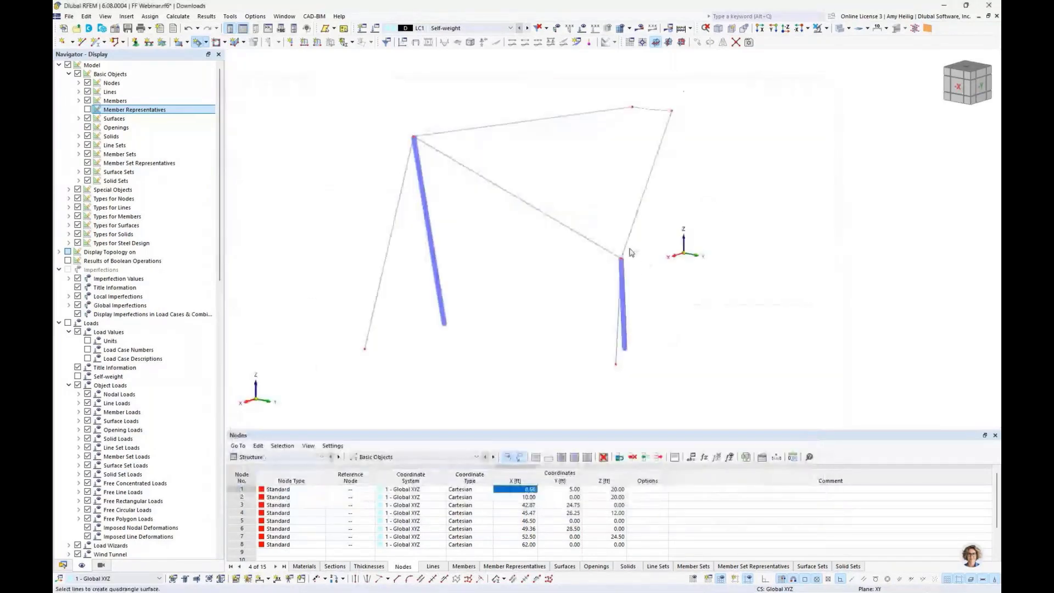
click(600, 244)
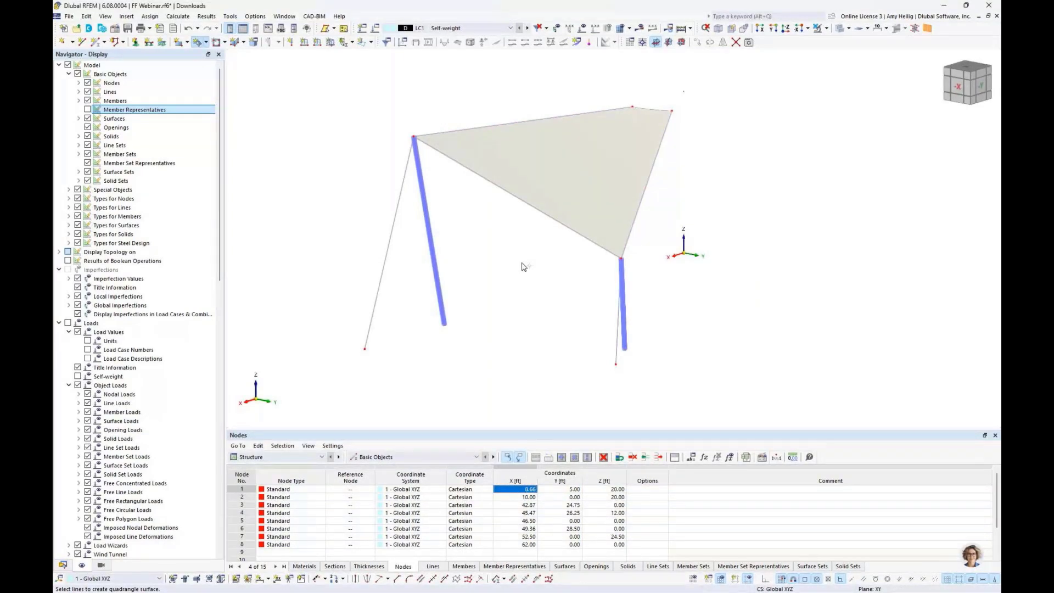
key(Escape)
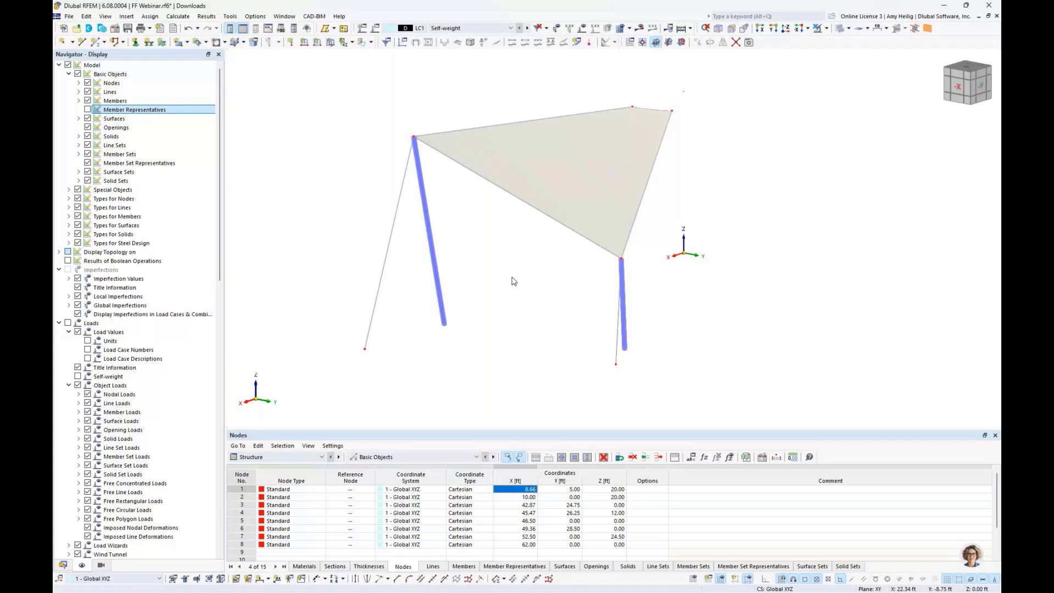
Step: Assign the Hinged nodal support to the four base nodes of the masts and guy cables
scroll(513, 281, down, 1)
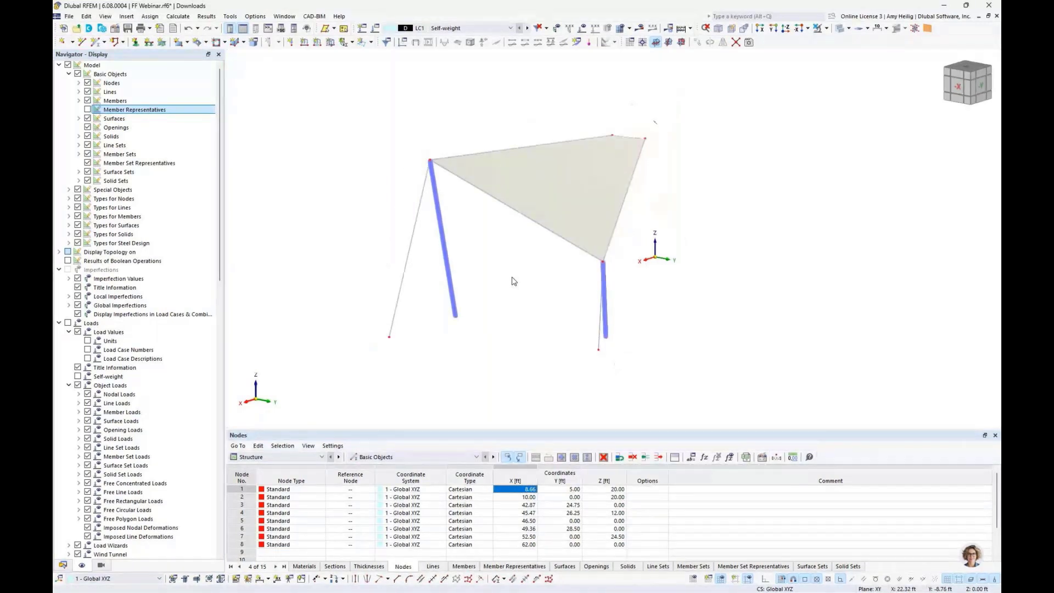
ctrl+middle_drag(513, 281, 612, 284)
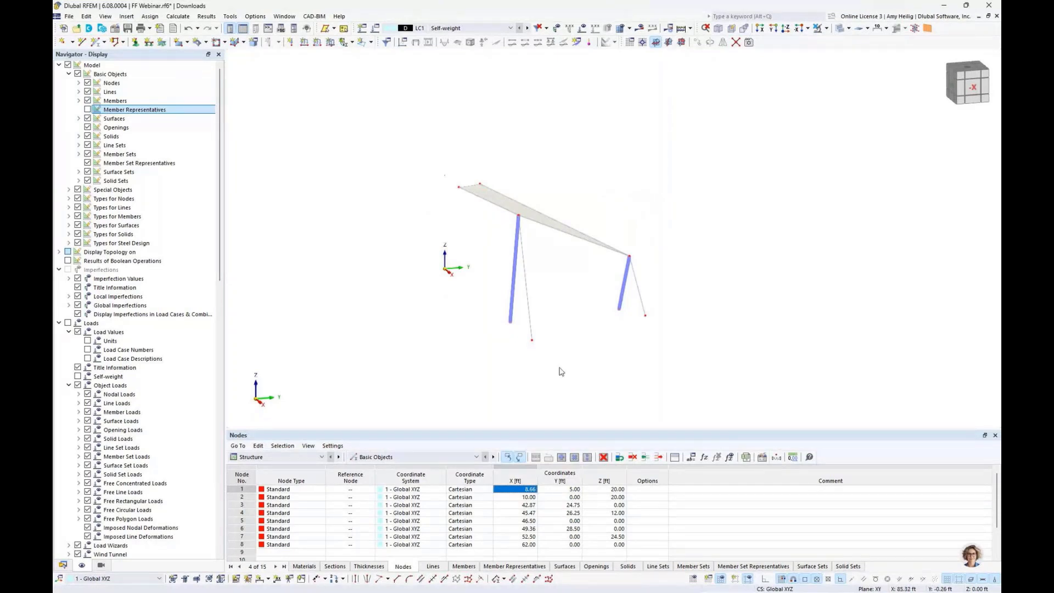
click(135, 43)
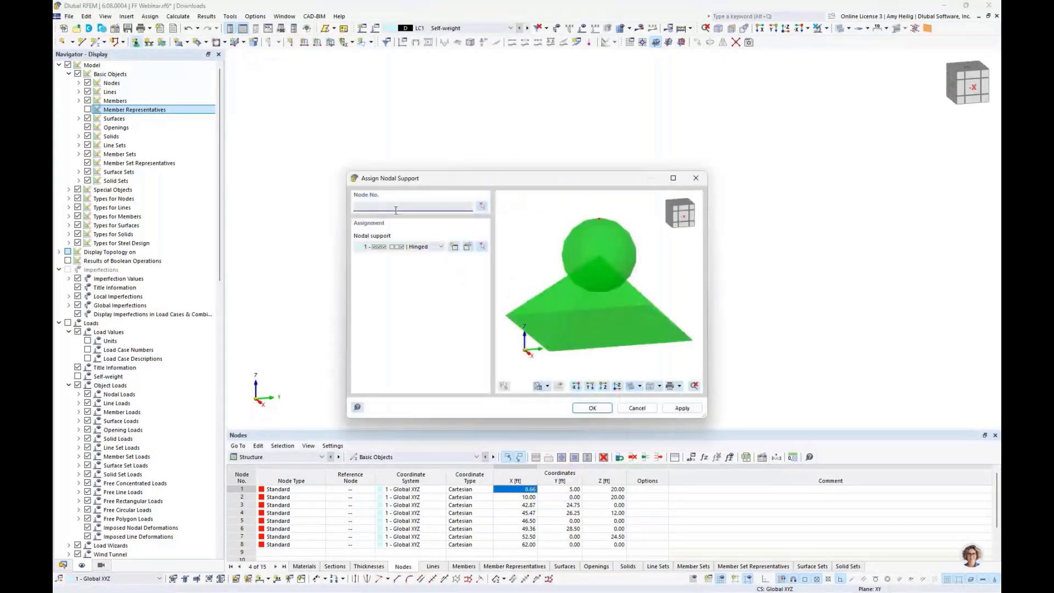
click(420, 247)
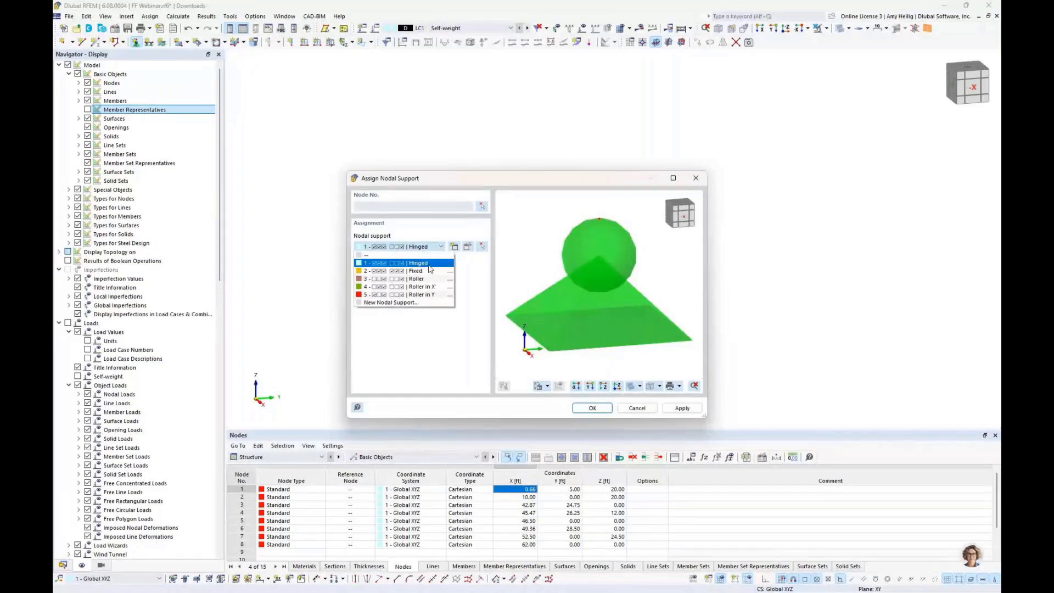
click(435, 265)
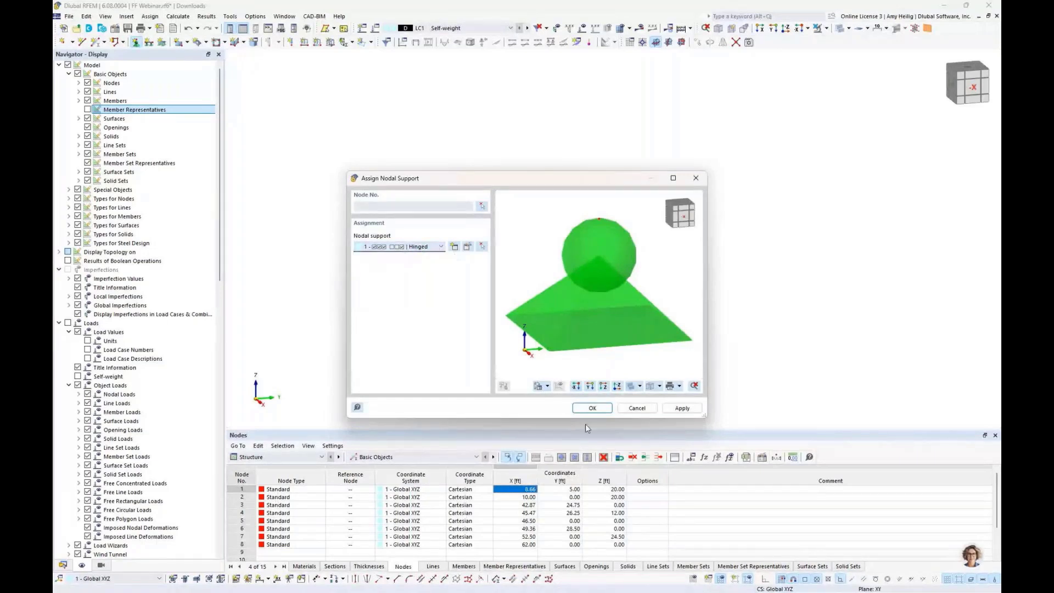
click(592, 408)
drag(487, 292, 686, 377)
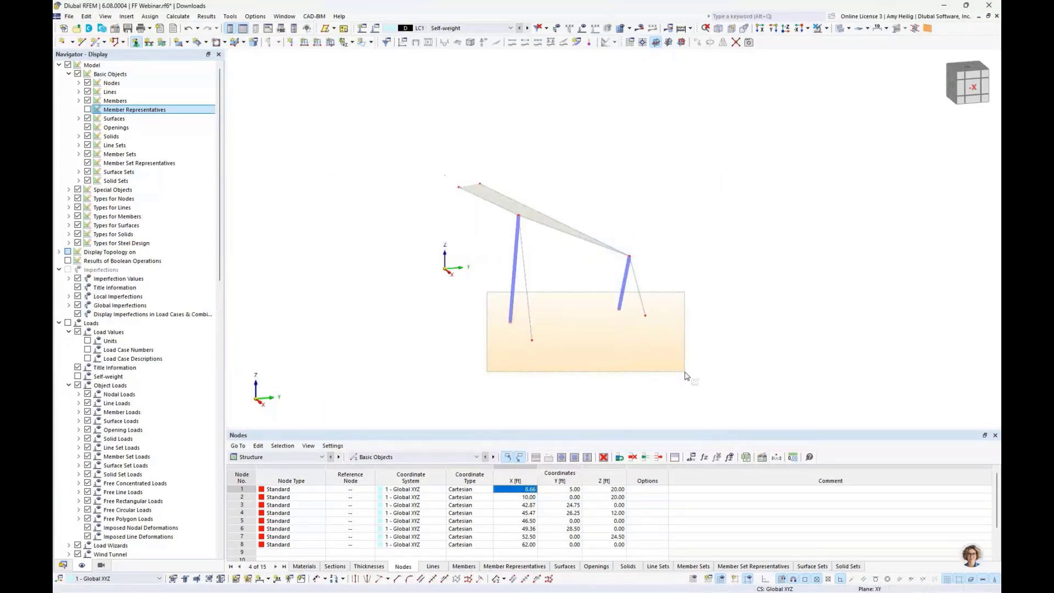
drag(685, 376, 686, 377)
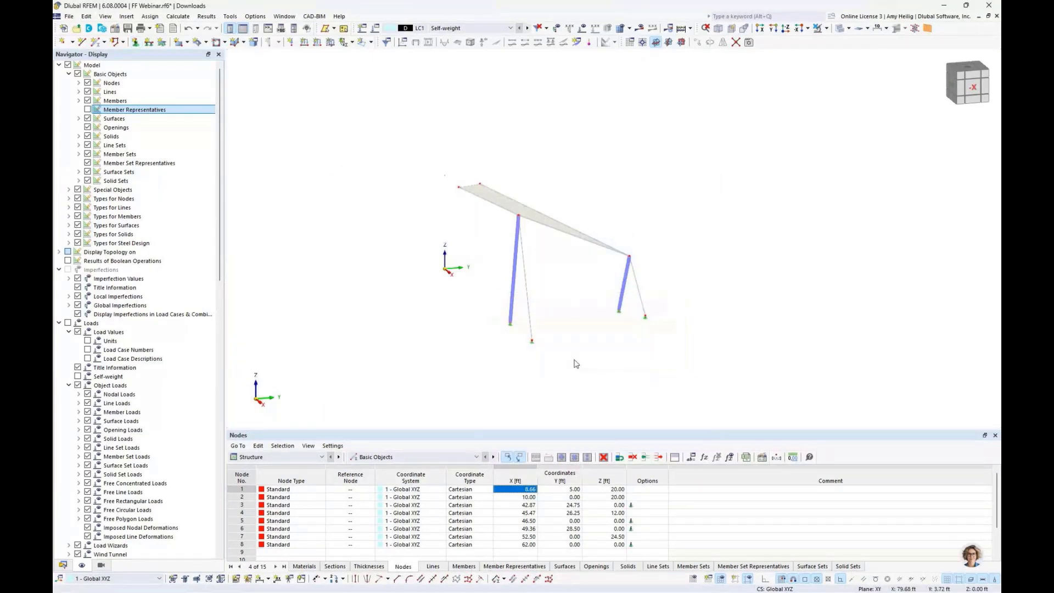
scroll(536, 346, up, 2)
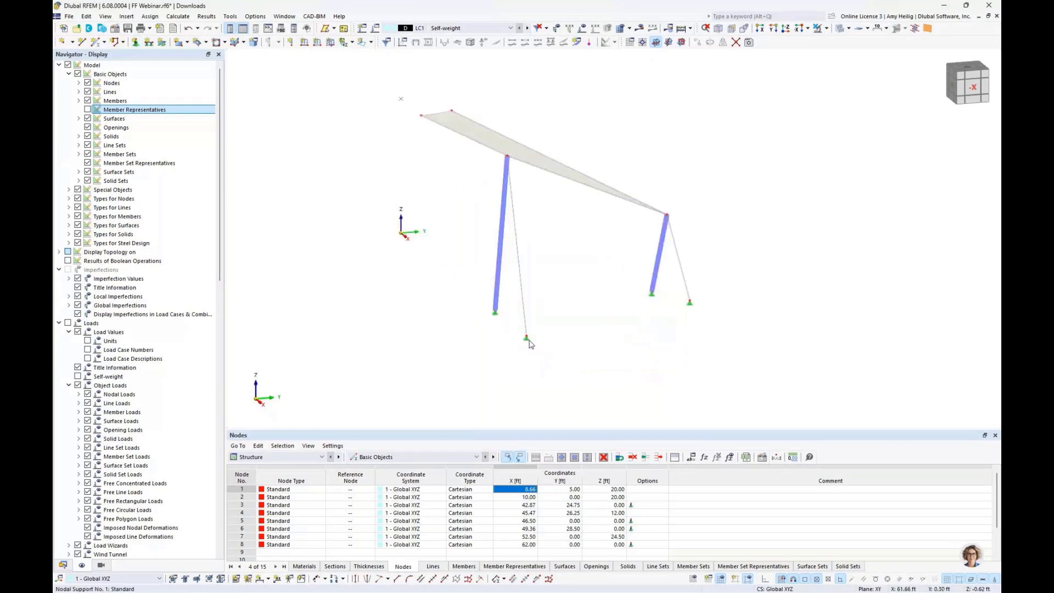
Step: Enlarge the nodal support symbols shown on the model
right_click(528, 342)
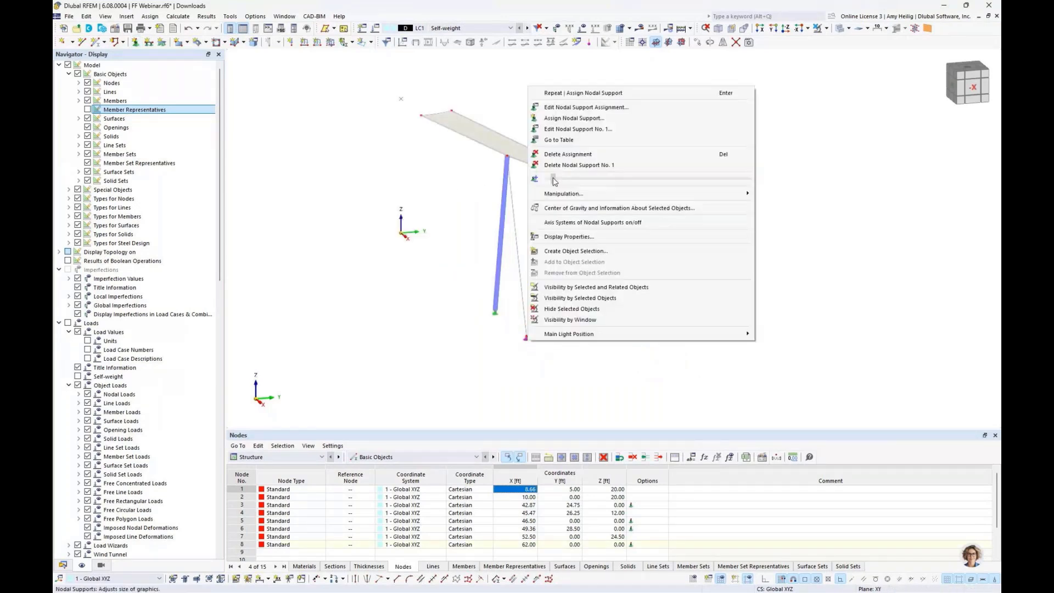
drag(581, 178, 551, 178)
click(635, 376)
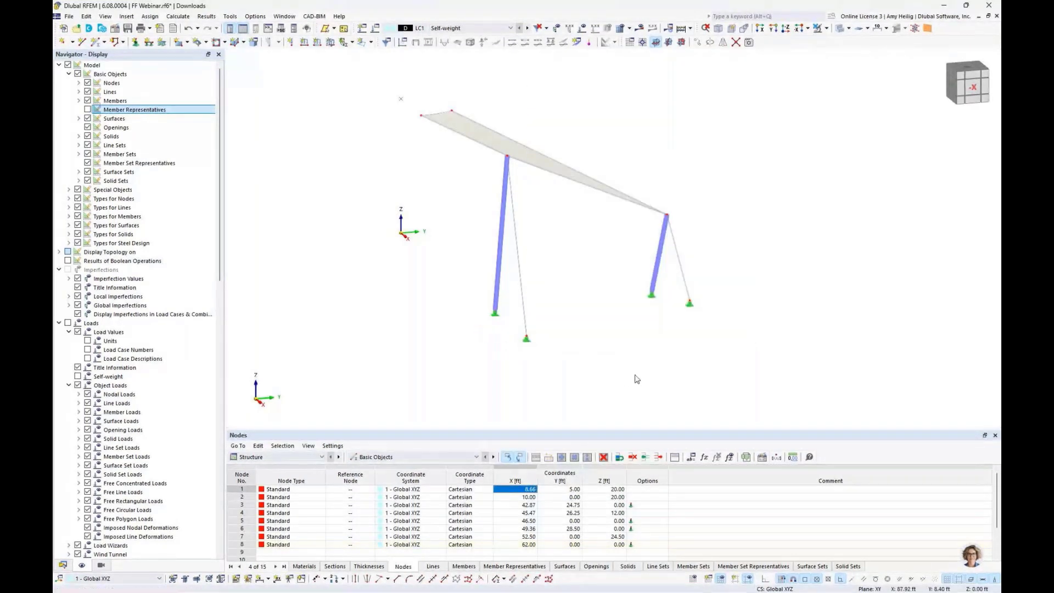
Step: Mirror the entire model segment as a copy about the XZ plane through the origin
ctrl+middle_drag(637, 379, 563, 365)
drag(409, 159, 708, 387)
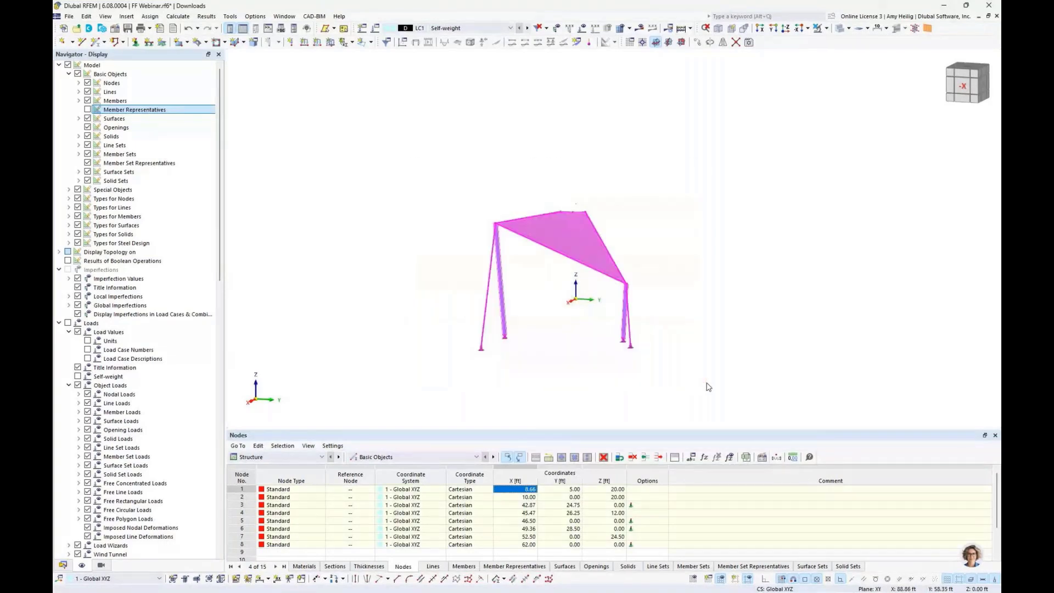
click(723, 44)
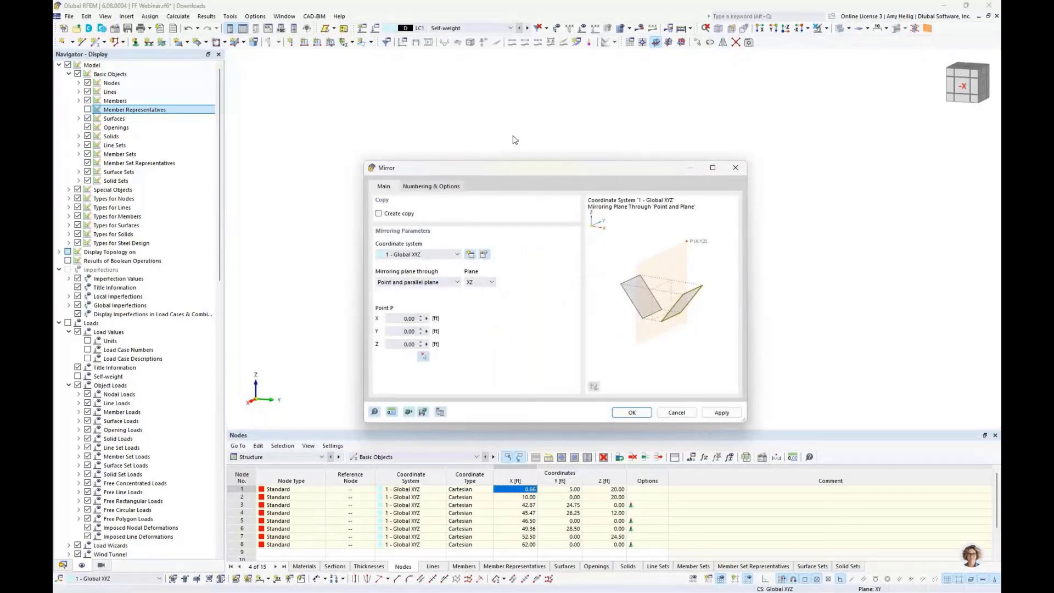
click(379, 214)
click(632, 412)
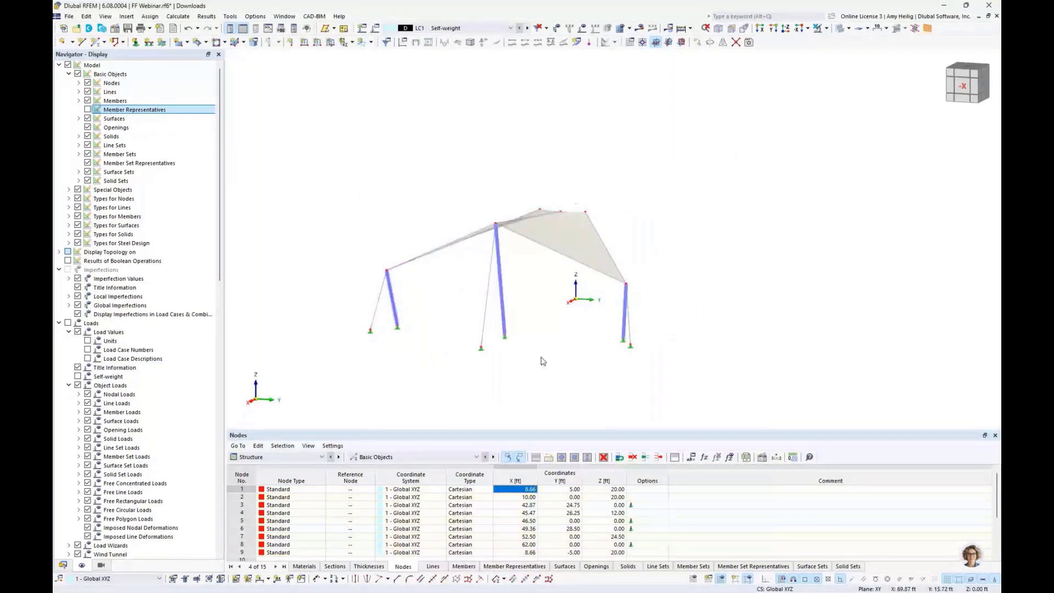
Step: Turn on the local axis systems of the surfaces, clear the selection, and display the model in transparent mode
ctrl+middle_drag(543, 361, 525, 201)
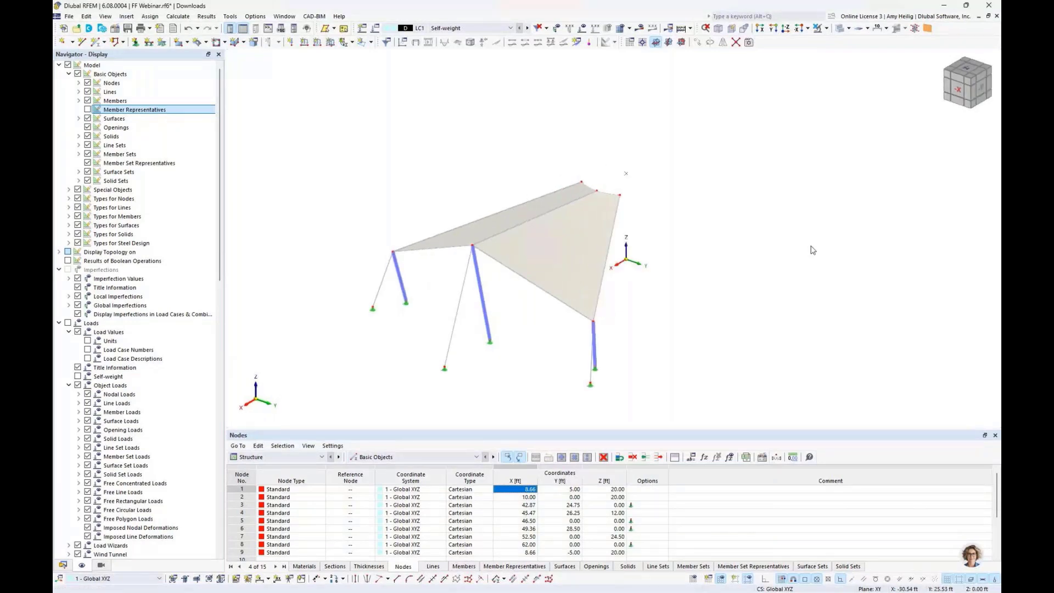
mouse_move(618, 222)
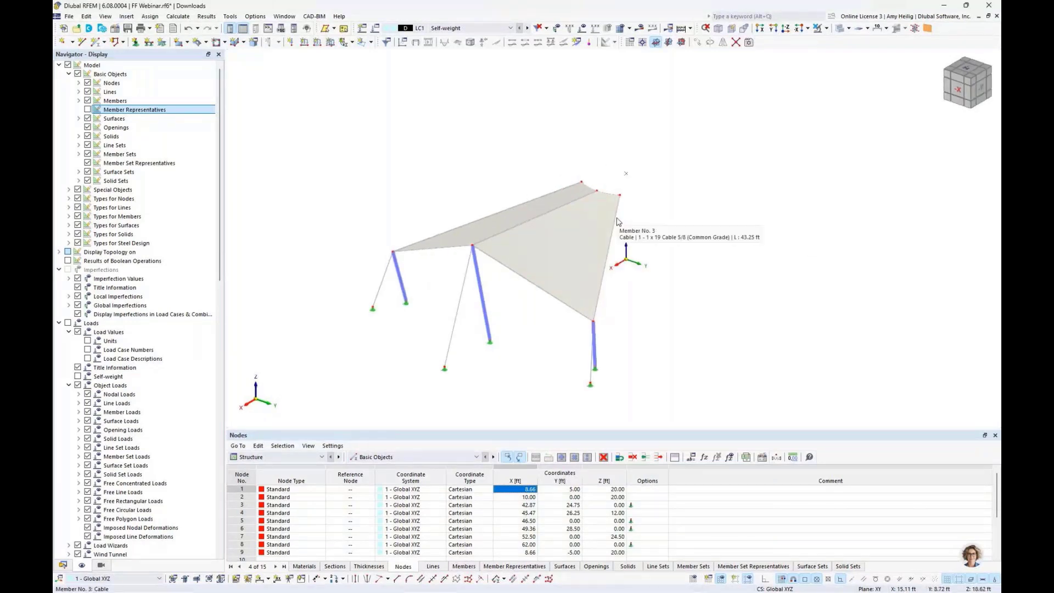
right_click(556, 240)
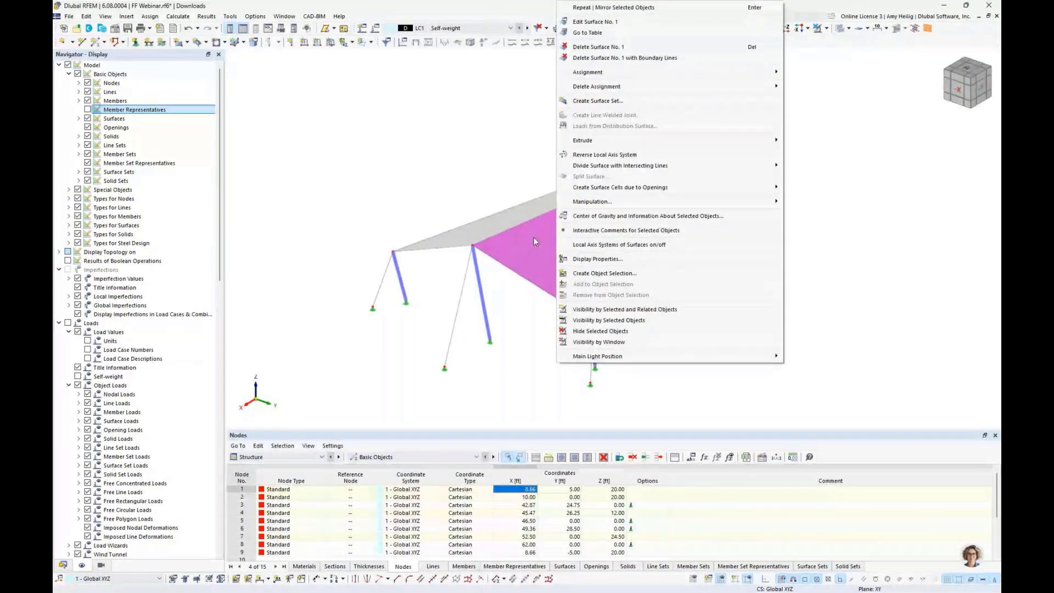
click(603, 244)
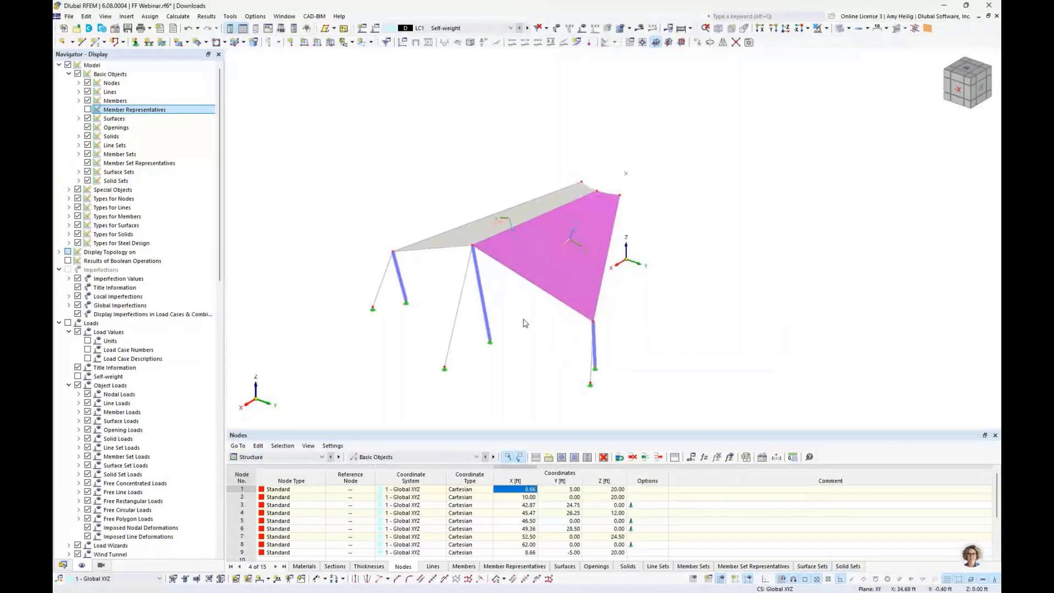
key(Escape)
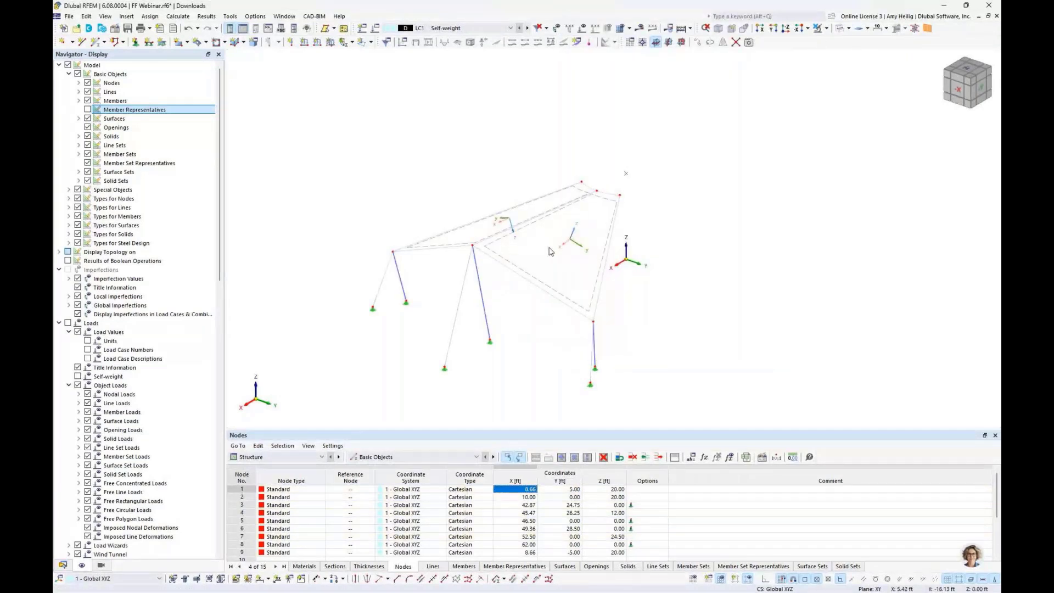
Step: Reverse the local axis system of the mirrored membrane surface
scroll(554, 247, up, 5)
scroll(552, 250, up, 2)
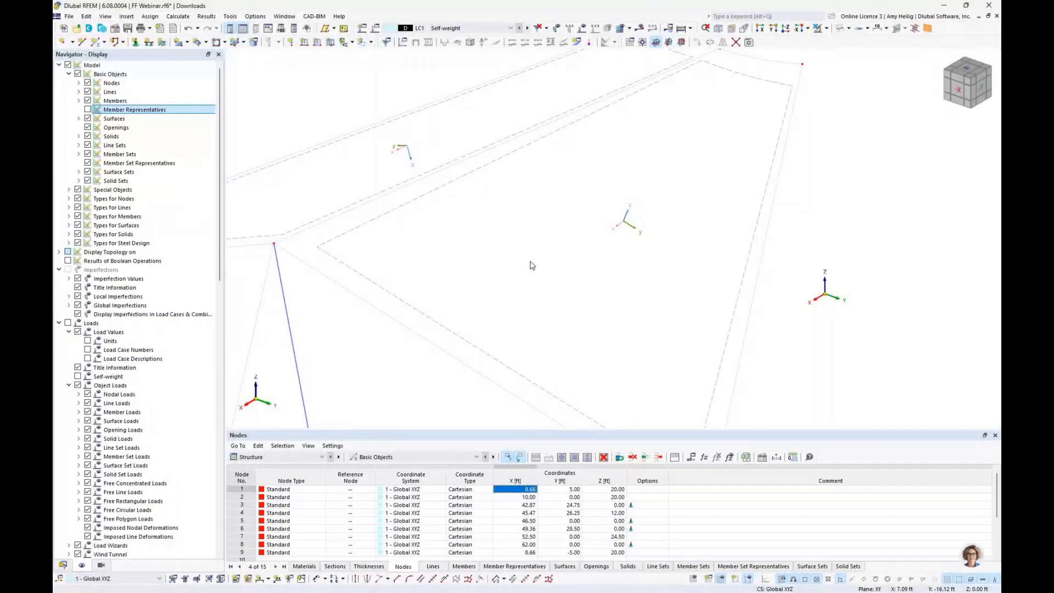
scroll(531, 265, down, 3)
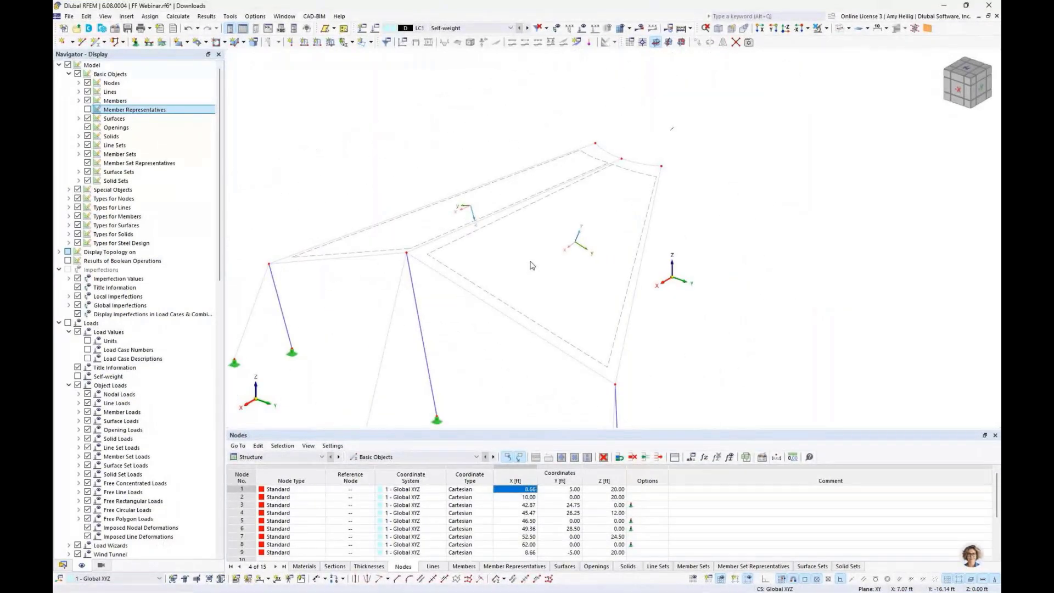
ctrl+middle_drag(531, 266, 478, 231)
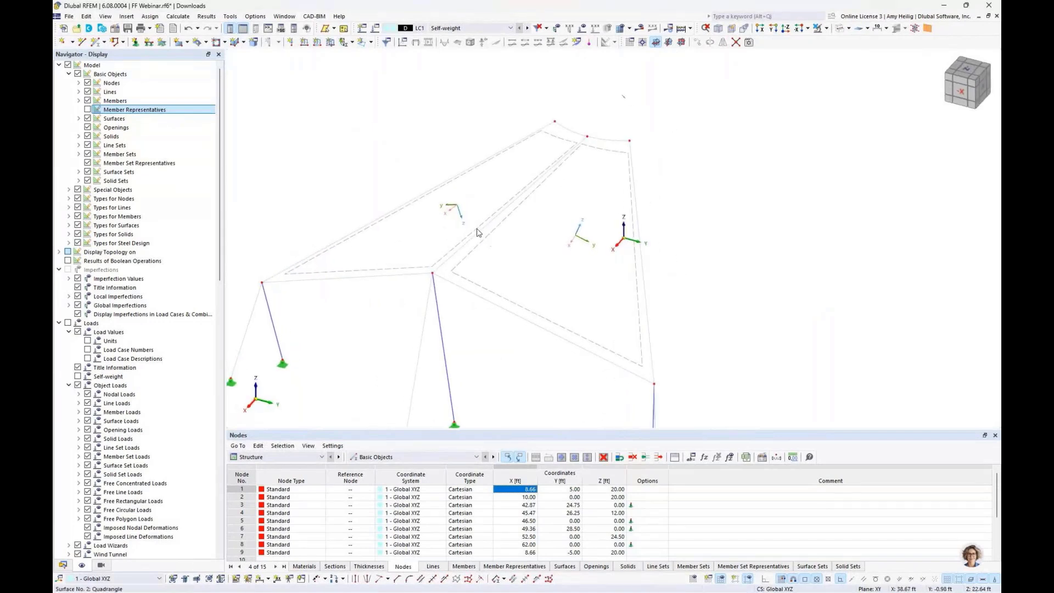
right_click(476, 232)
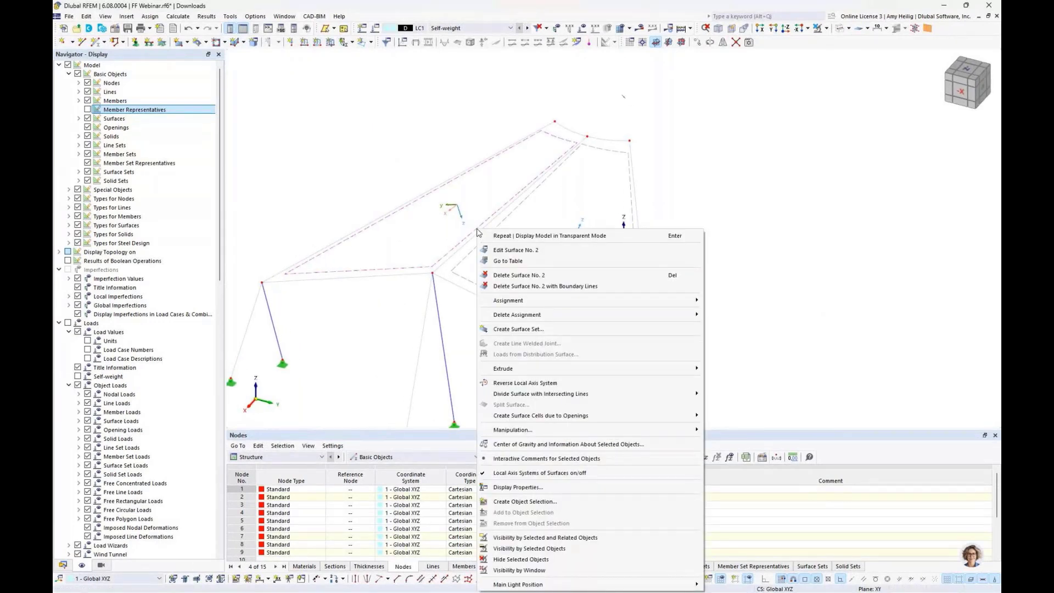
click(516, 382)
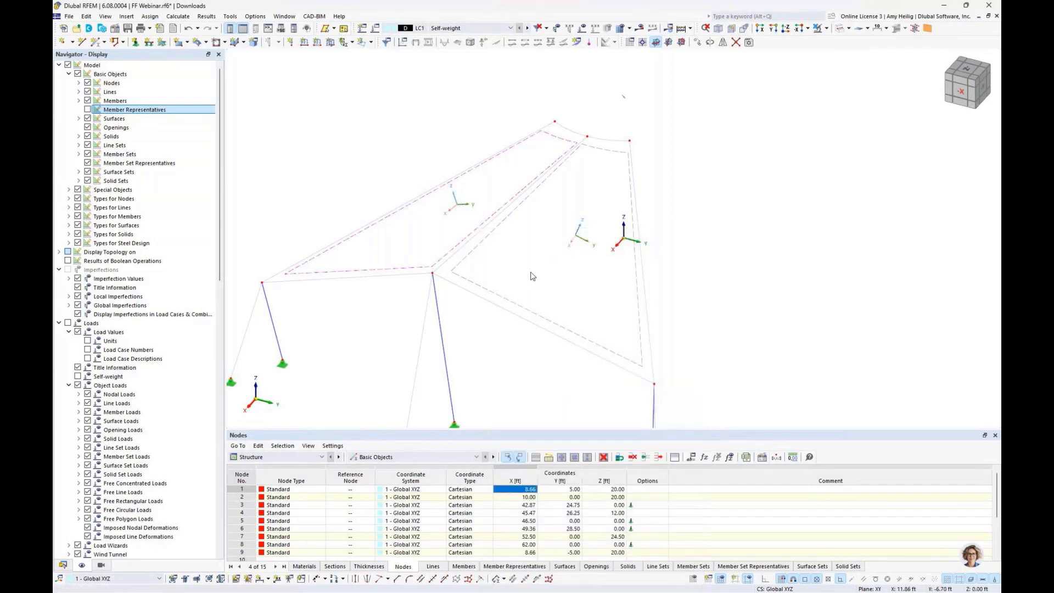
Step: Set both membrane surfaces' input axes to Axis directed to point, aiming axis x at the vertical line from the origin to Z 5 ft
double_click(490, 241)
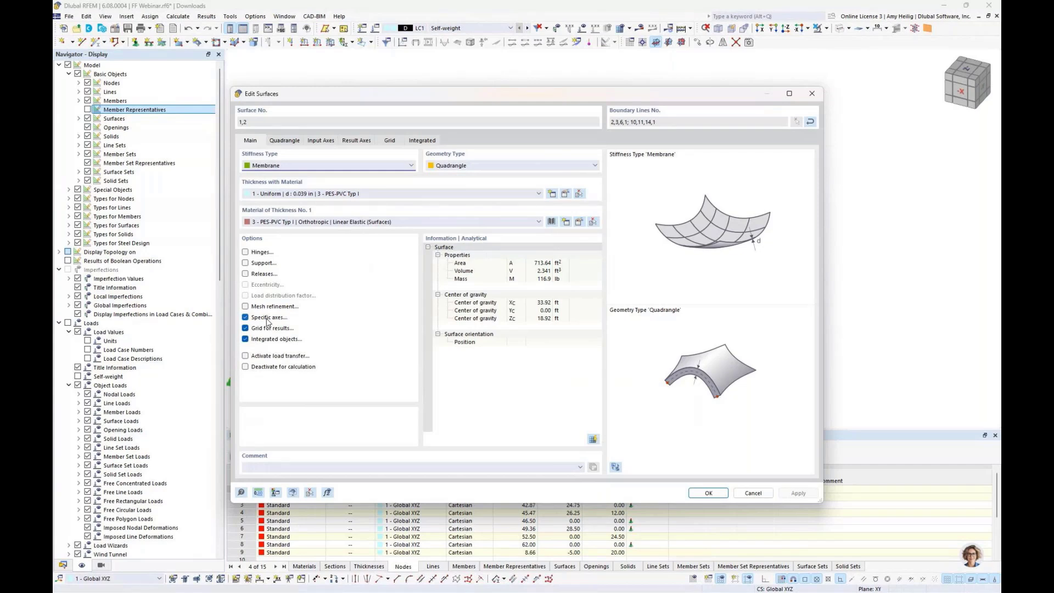
click(323, 141)
click(324, 169)
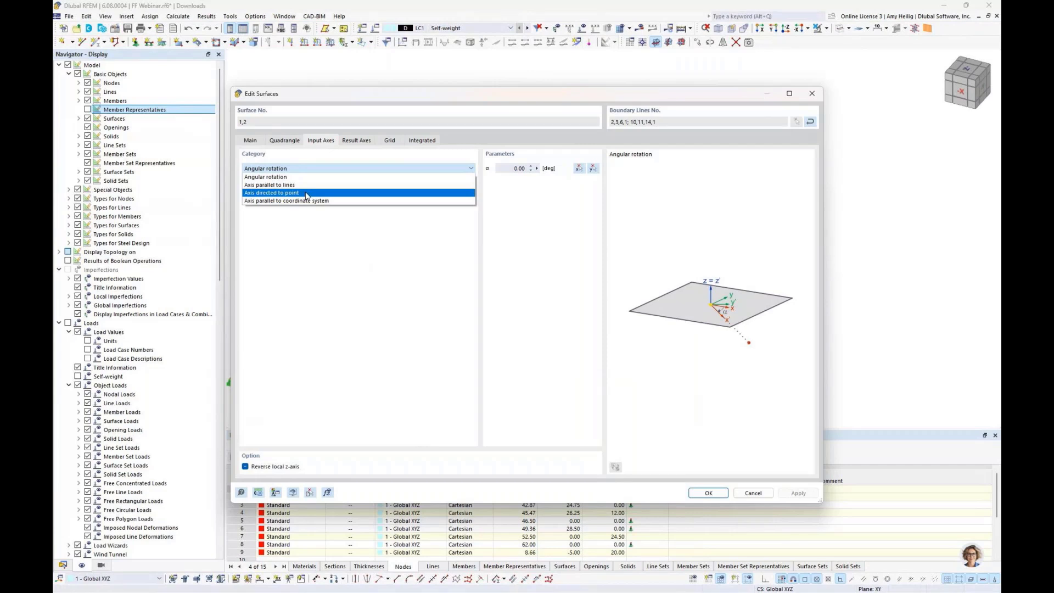
click(306, 193)
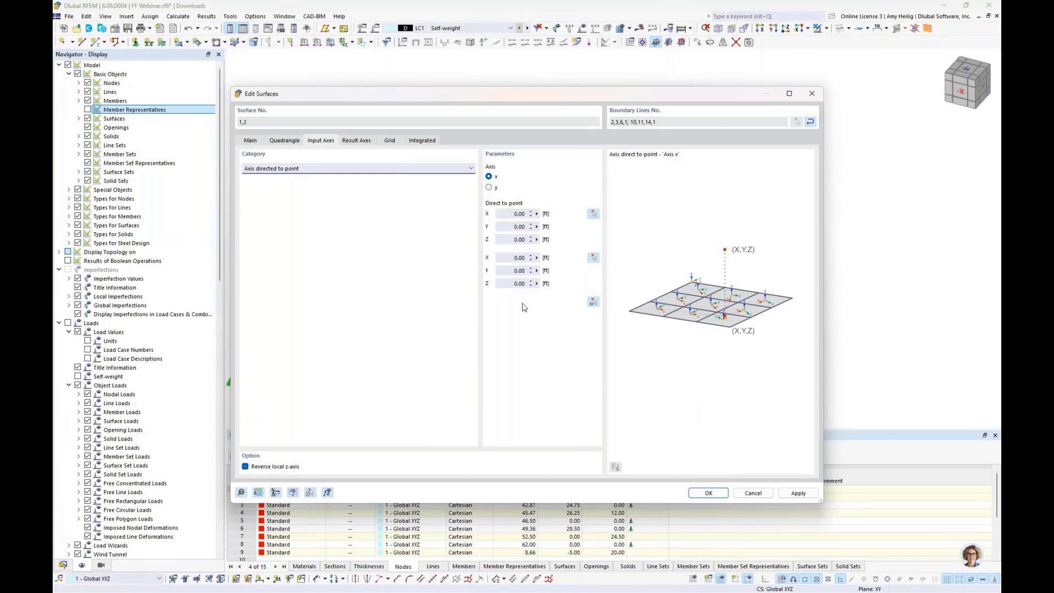
click(507, 282)
key(ctrl+a)
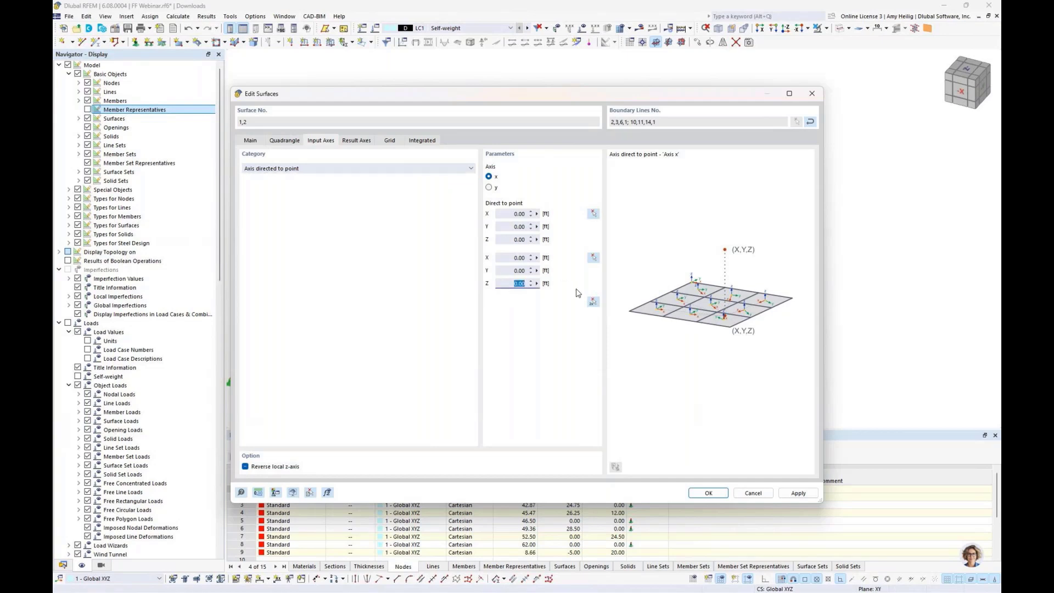
text(5)
click(516, 270)
click(698, 494)
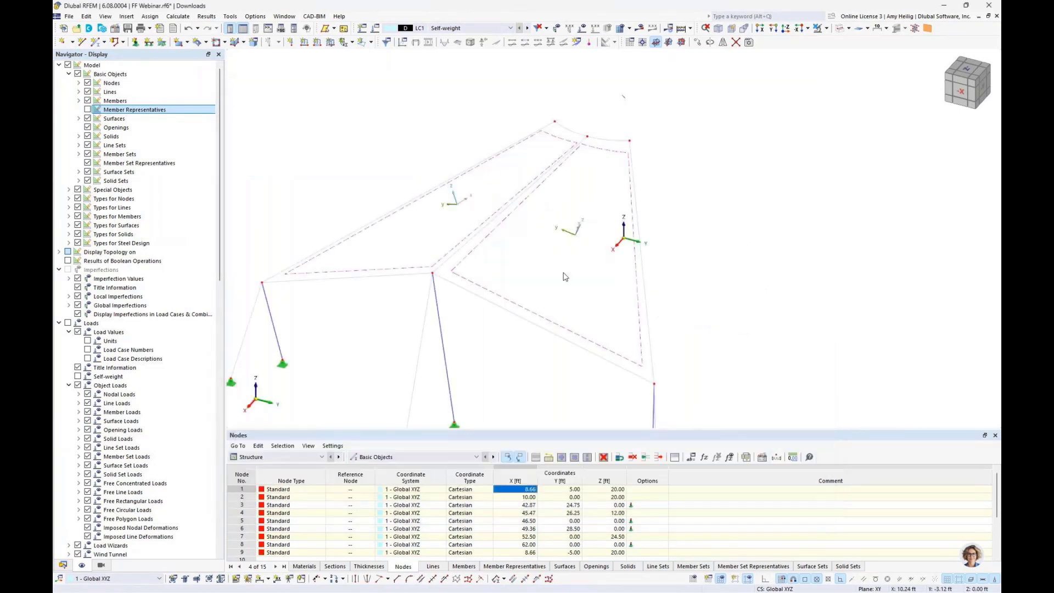
Step: Rotate the whole model about the global Z axis through the origin, creating 5 copies at 60° steps
middle_drag(512, 240, 523, 62)
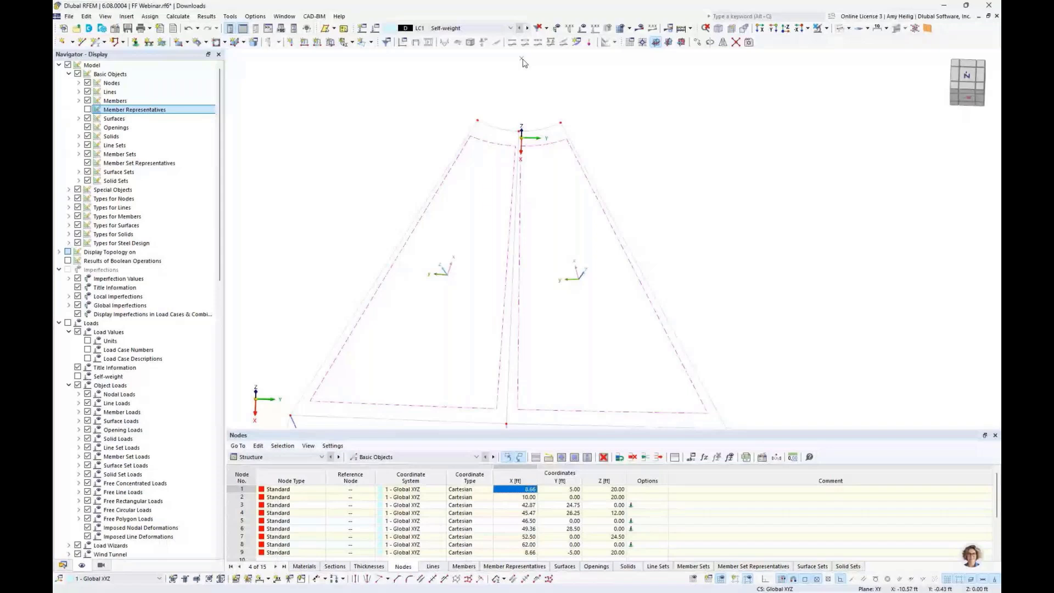
scroll(545, 247, down, 3)
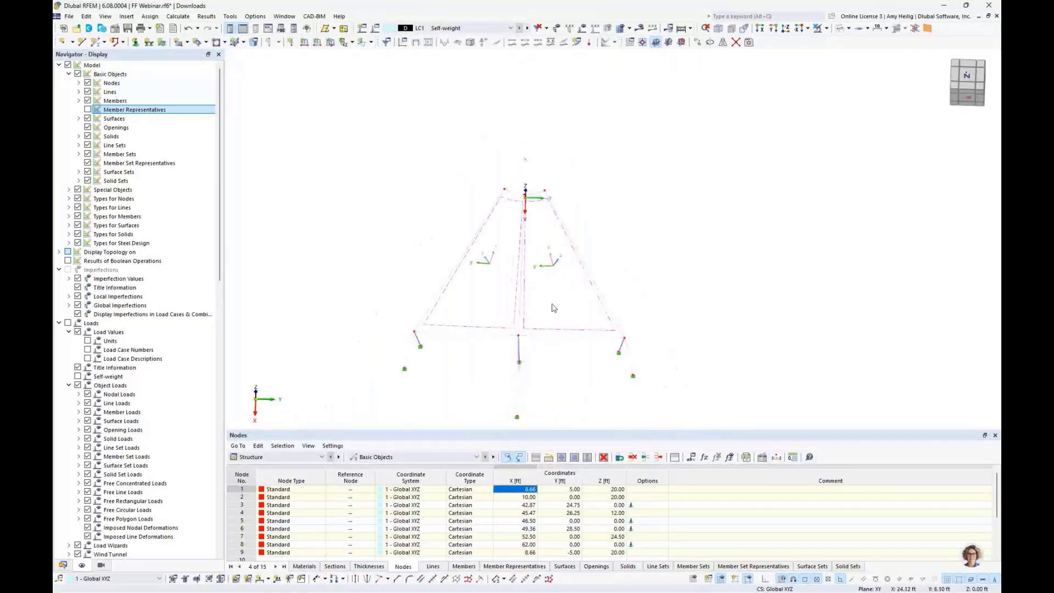
ctrl+middle_drag(553, 308, 492, 226)
drag(671, 397, 362, 177)
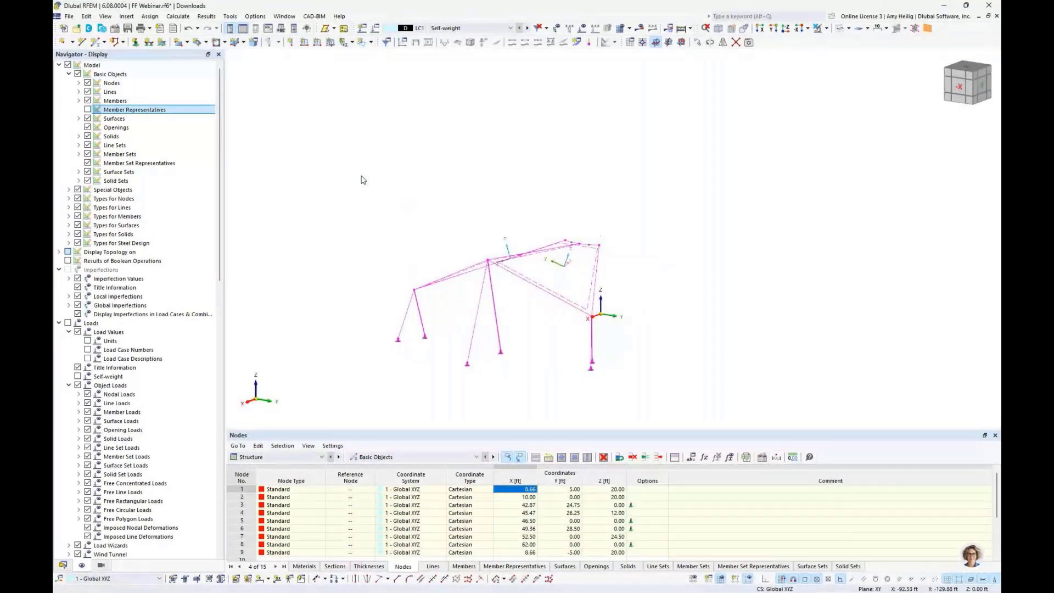
click(711, 43)
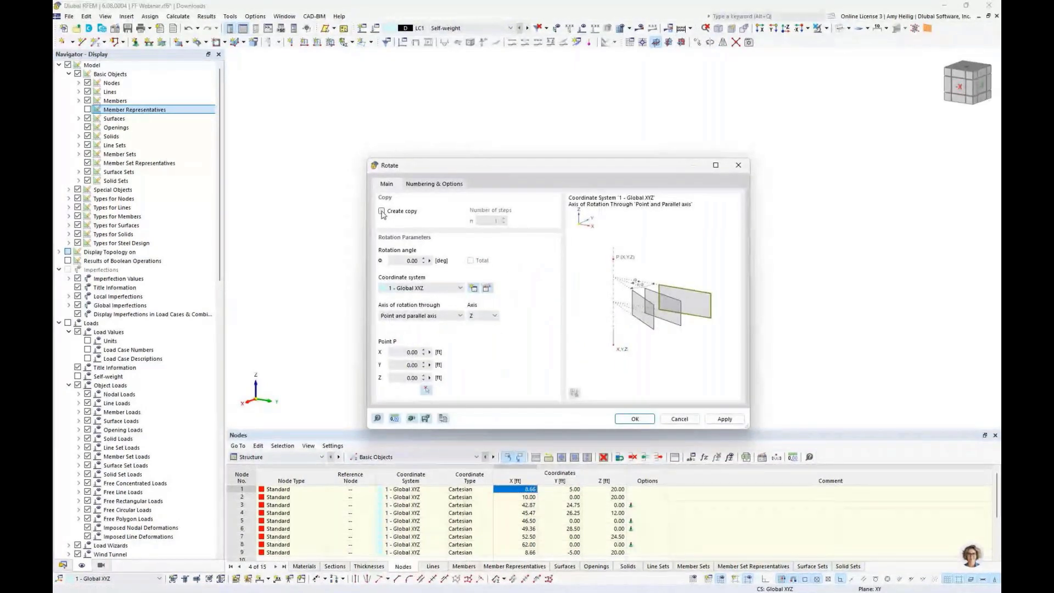
click(381, 212)
double_click(502, 220)
text(5)
key(Tab)
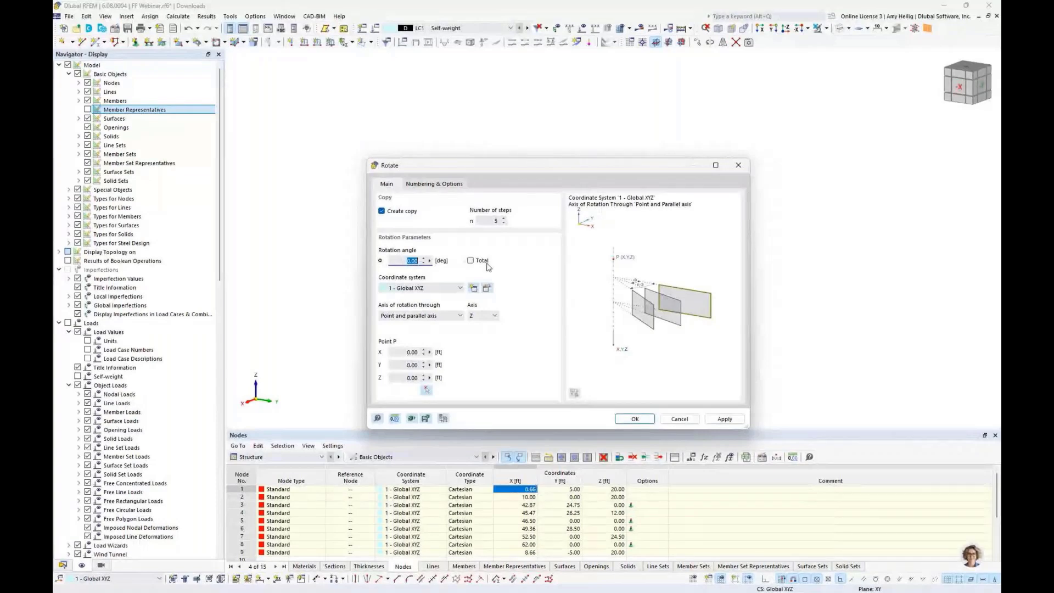
text(60)
click(635, 418)
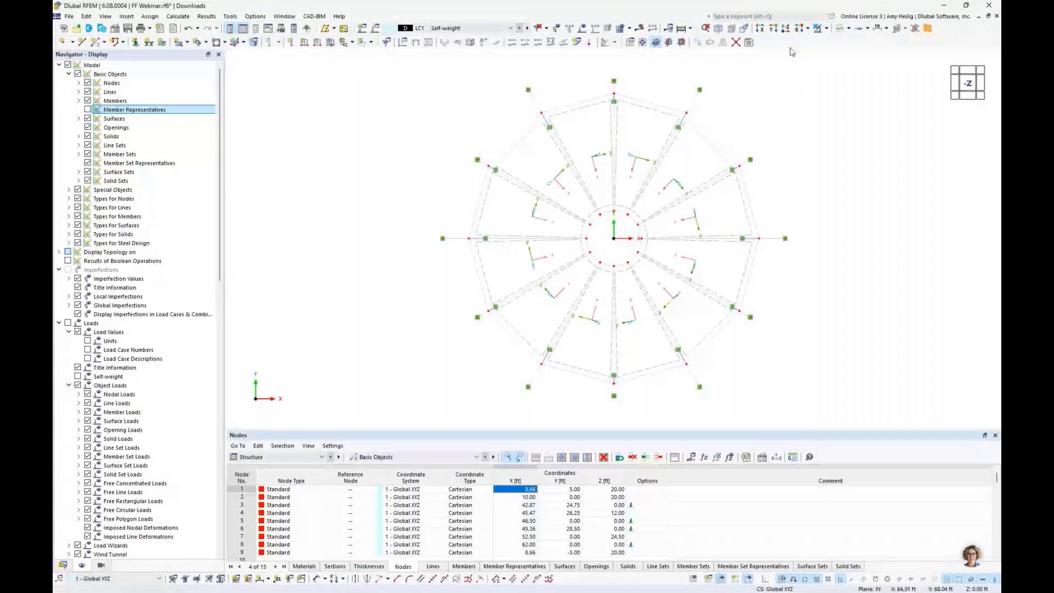
Step: Show the full circular canopy in the default axonometric view and turn off the surfaces' local axis systems
click(718, 29)
right_click(719, 273)
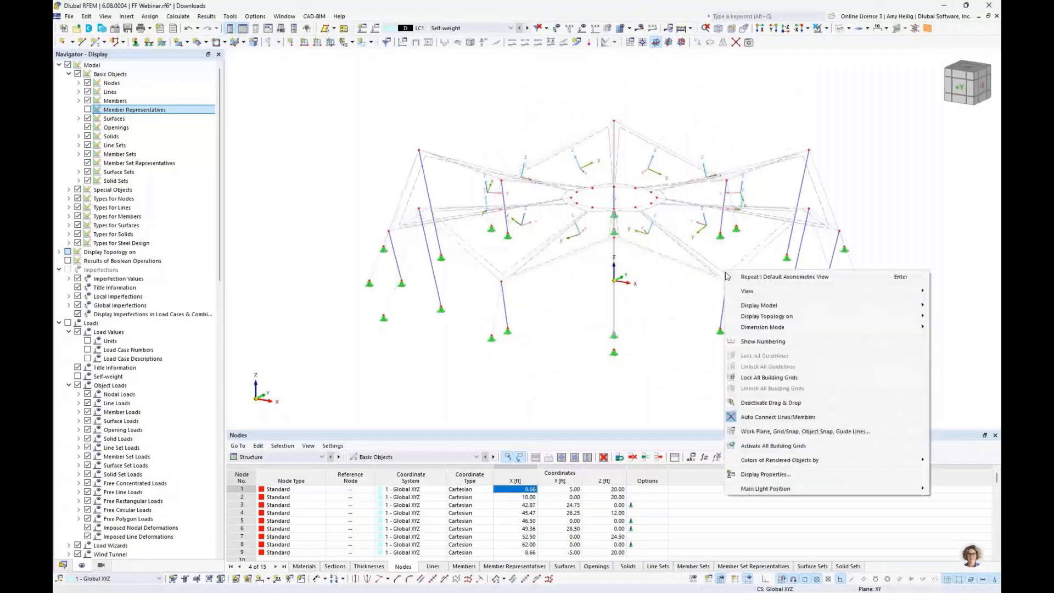
right_click(717, 262)
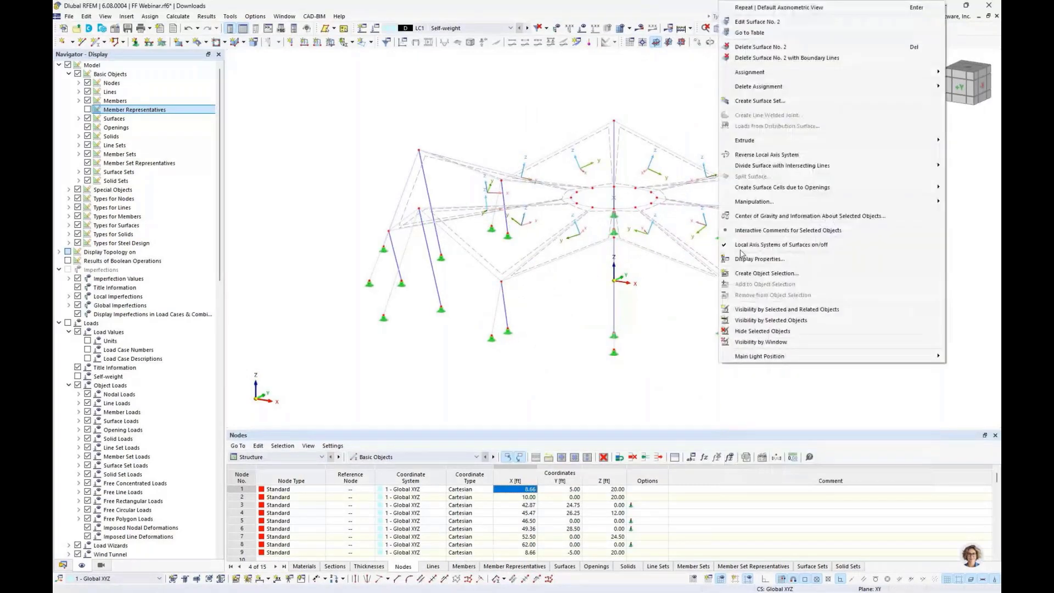
click(741, 246)
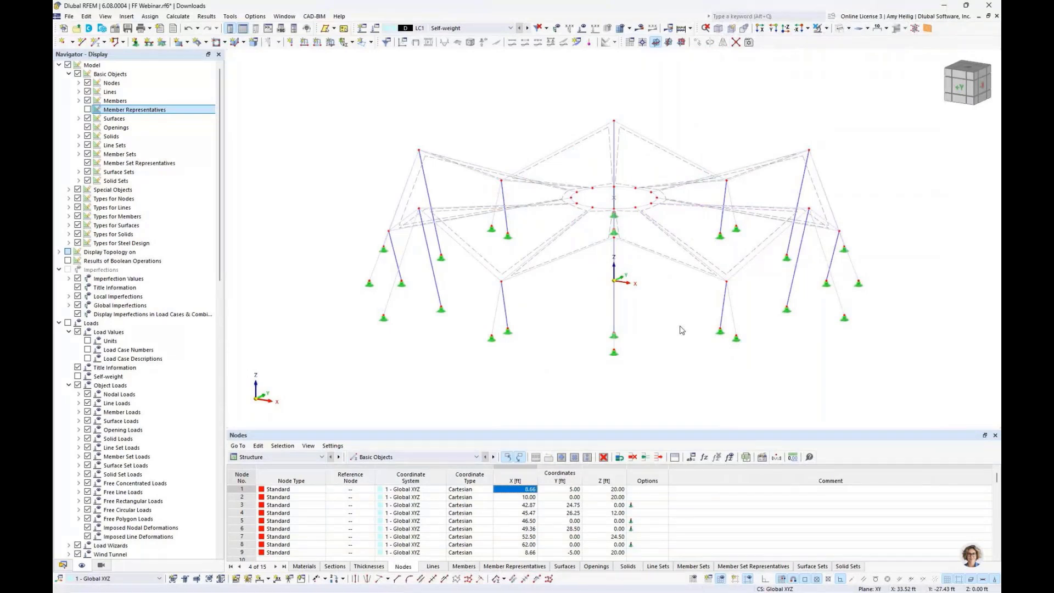
middle_drag(683, 317, 628, 328)
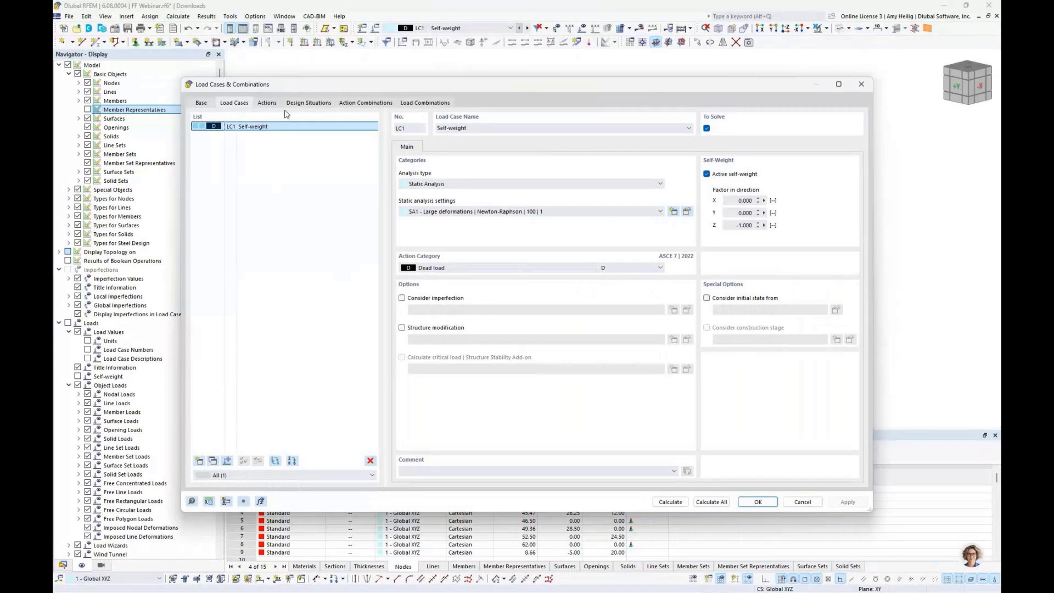
Step: Rename load case LC1 to Prestress, deactivate its self-weight, and assign the action category Self-straining force, permanent
click(488, 128)
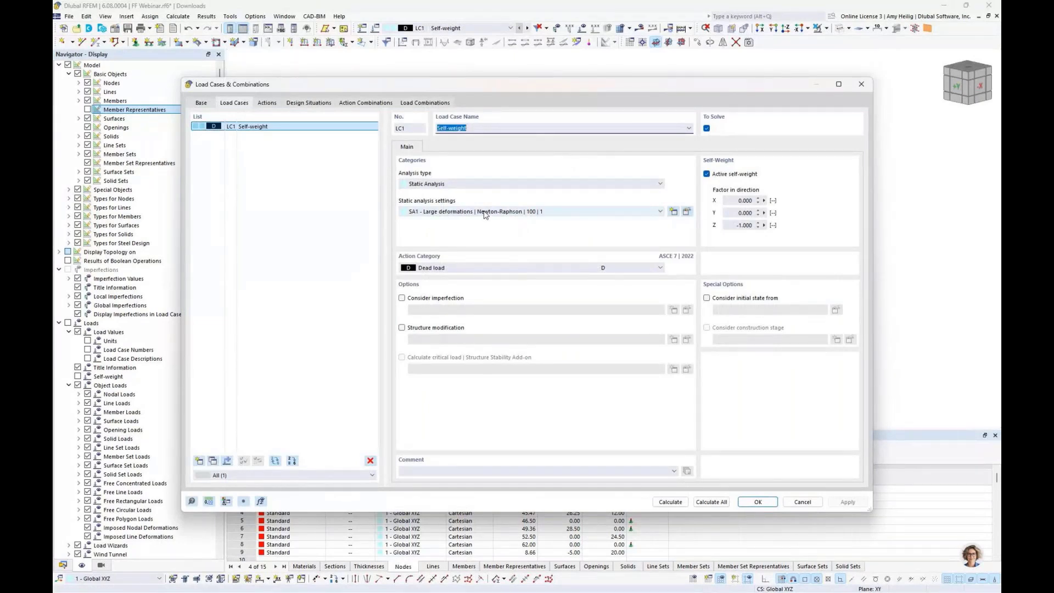
text(Prestress)
click(707, 174)
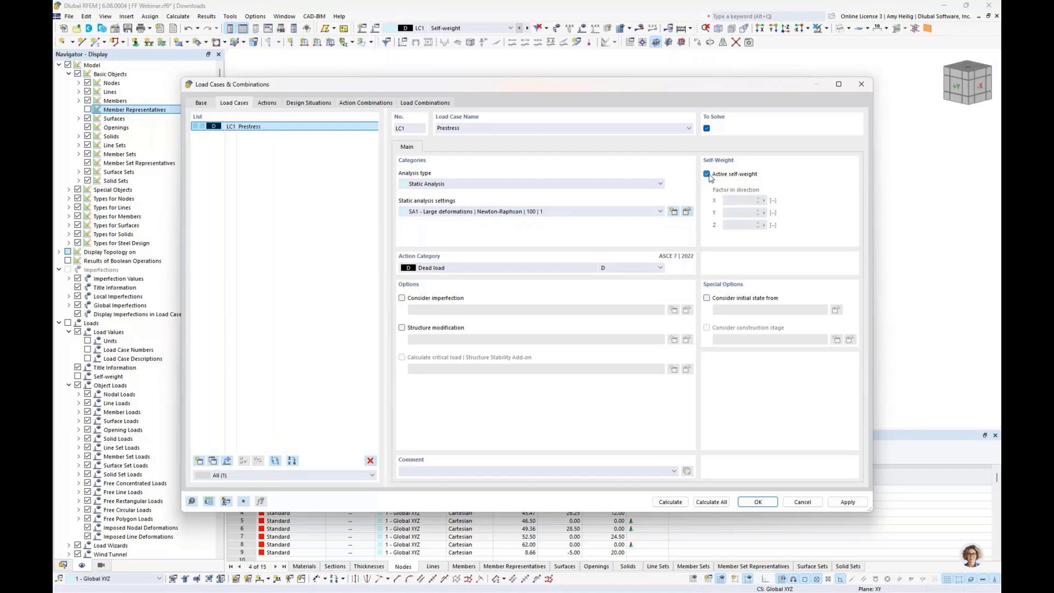
click(502, 268)
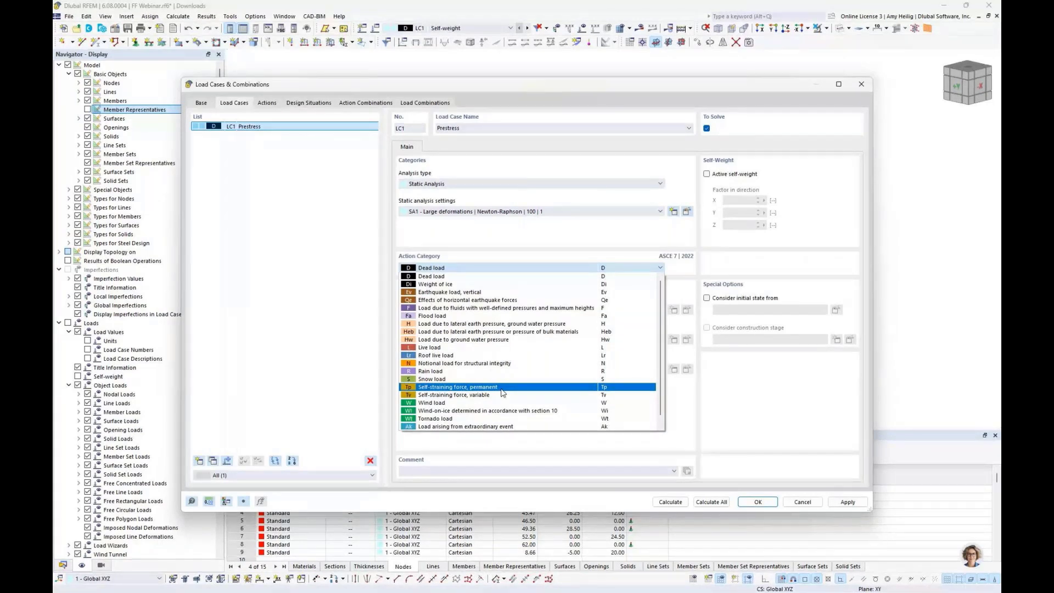
click(503, 388)
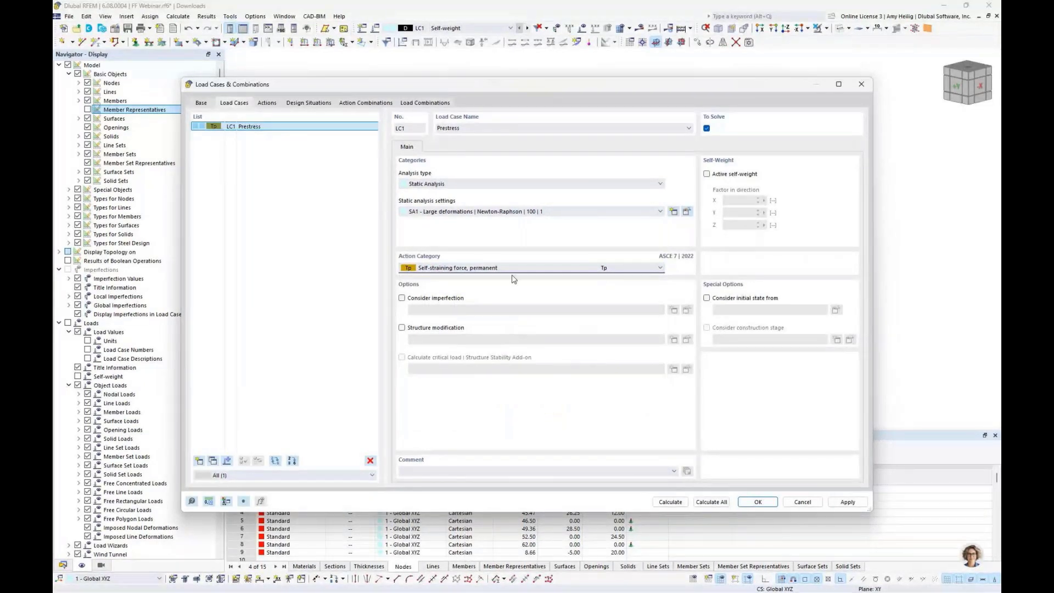
click(742, 501)
middle_drag(664, 297, 639, 295)
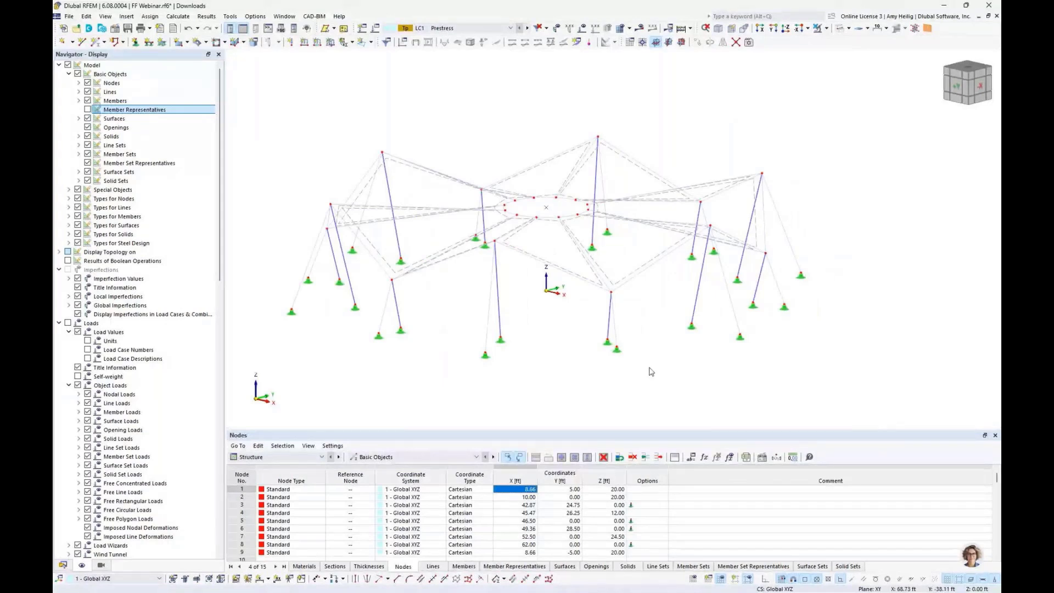
Step: Start a new member load in LC1 Prestress with load type Form-Finding, definition type Geometric and geometry definition Length
click(318, 44)
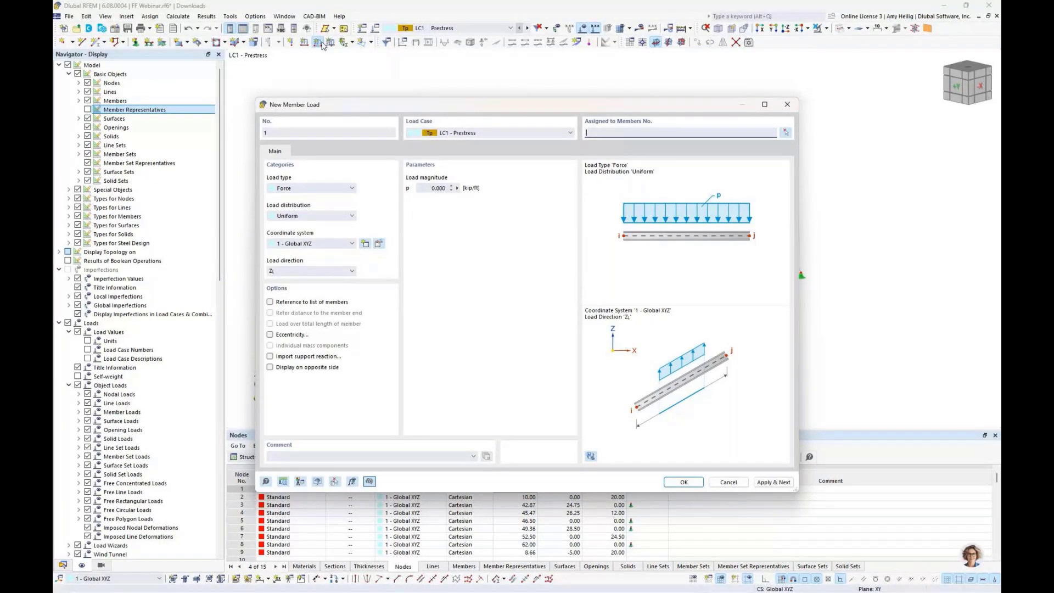
click(318, 188)
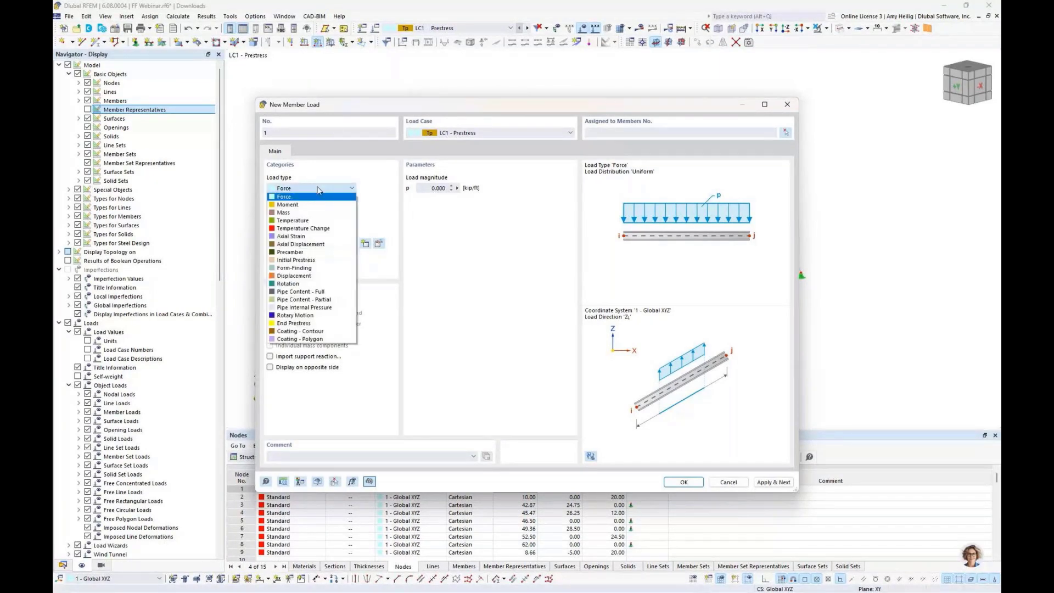
click(315, 270)
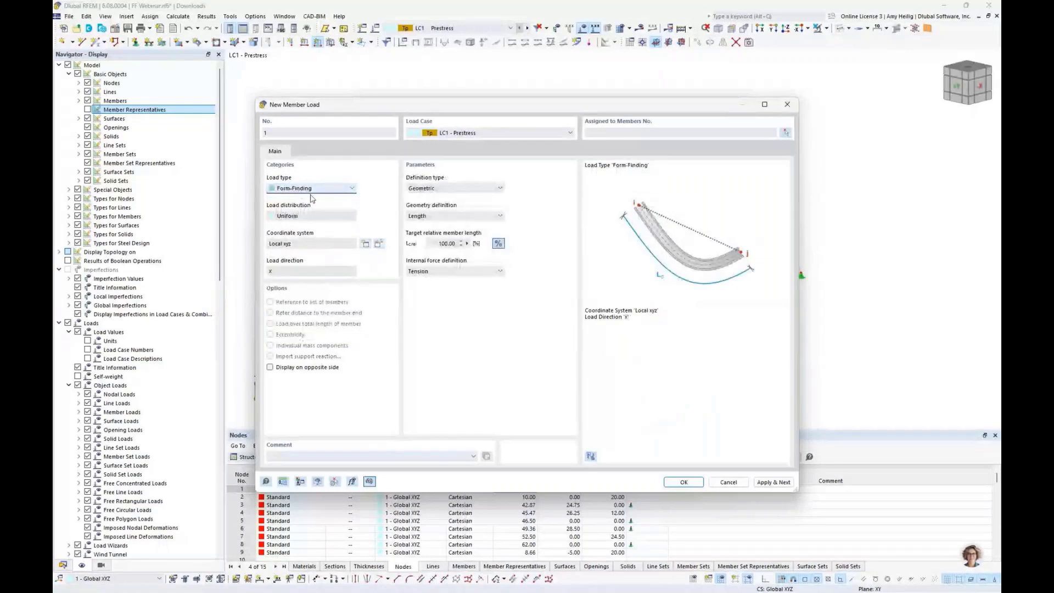
click(452, 189)
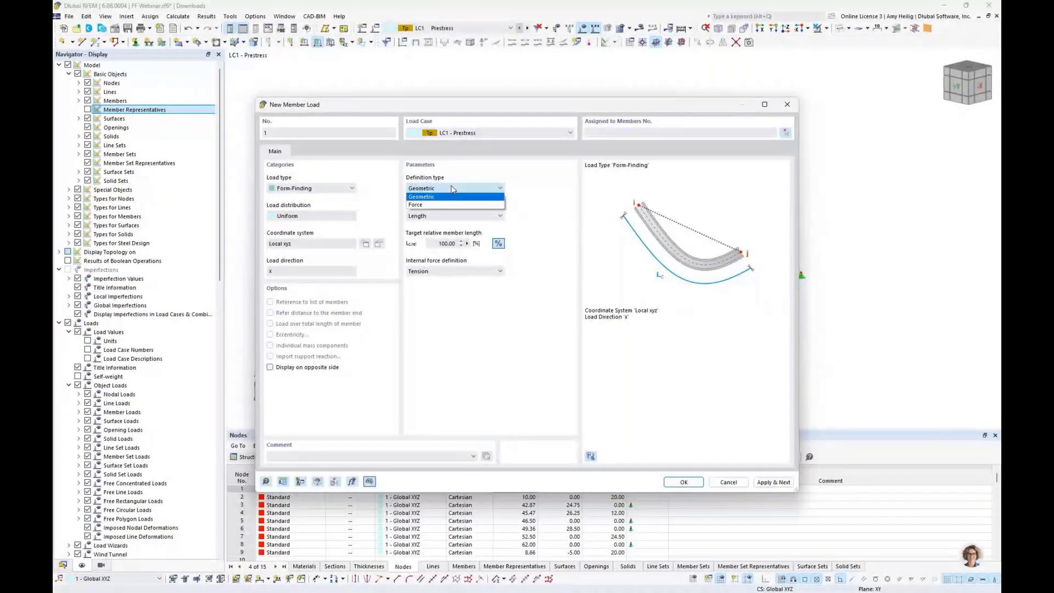
click(440, 196)
click(493, 218)
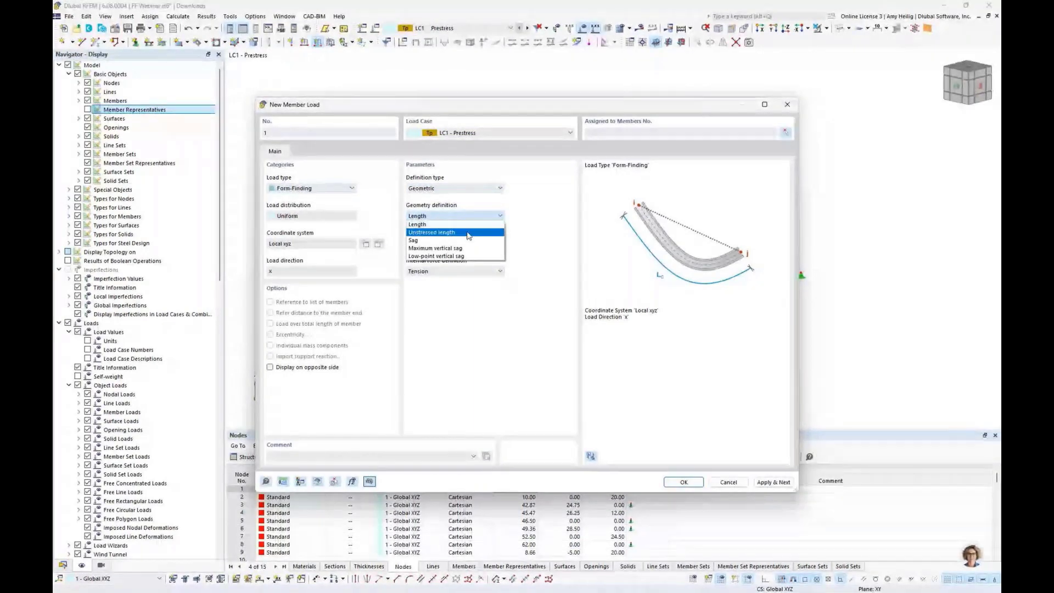
click(522, 246)
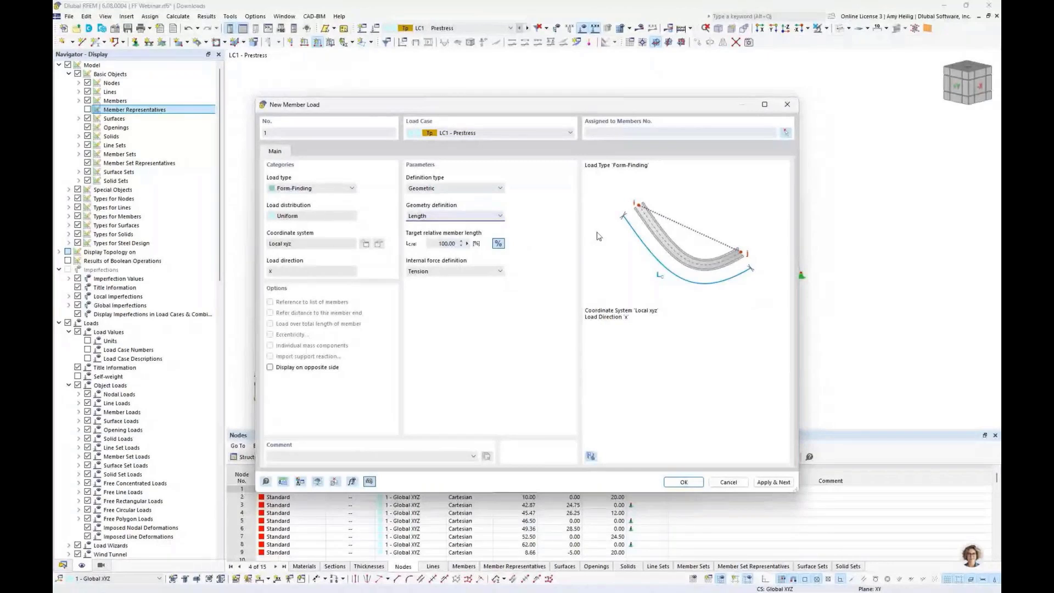
click(476, 189)
click(478, 204)
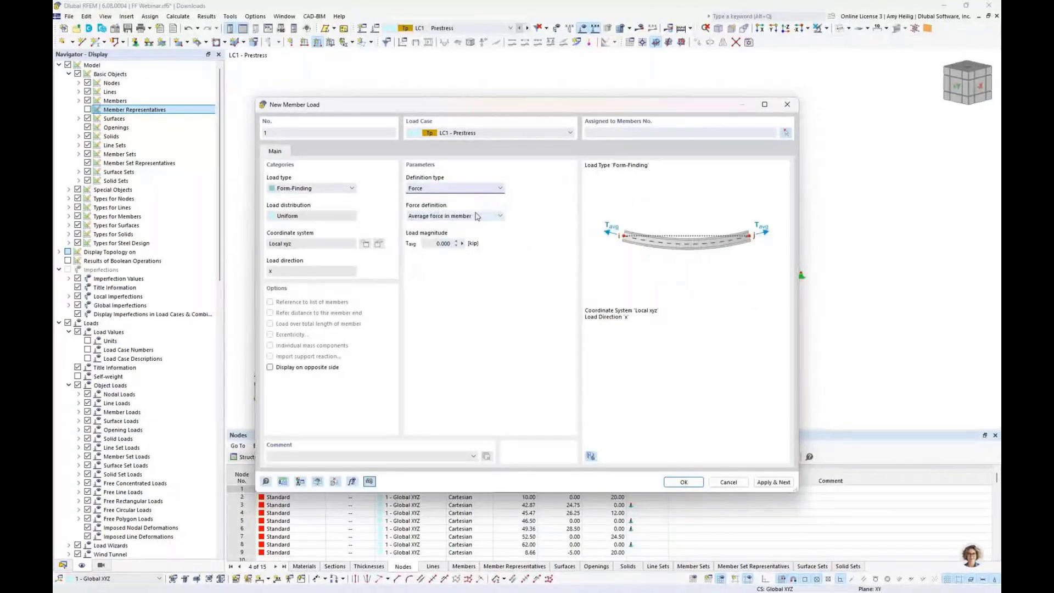
click(478, 217)
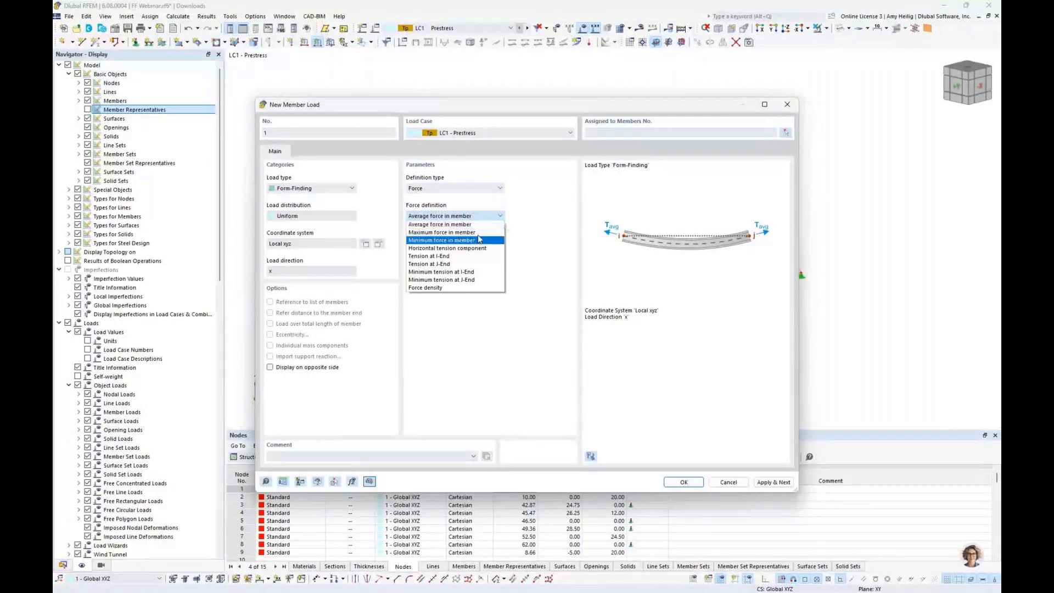
click(527, 304)
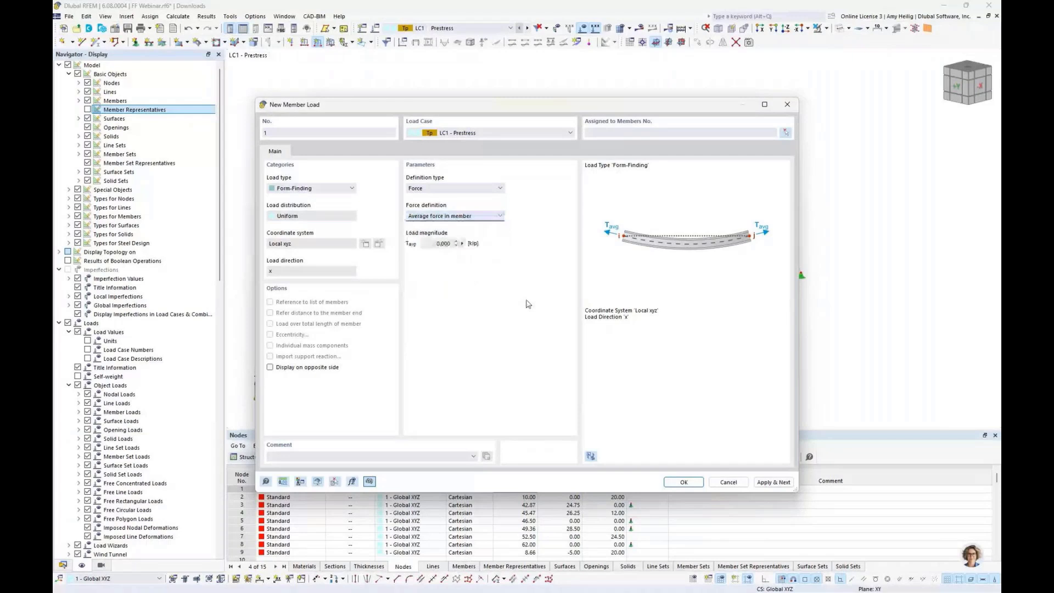
click(459, 190)
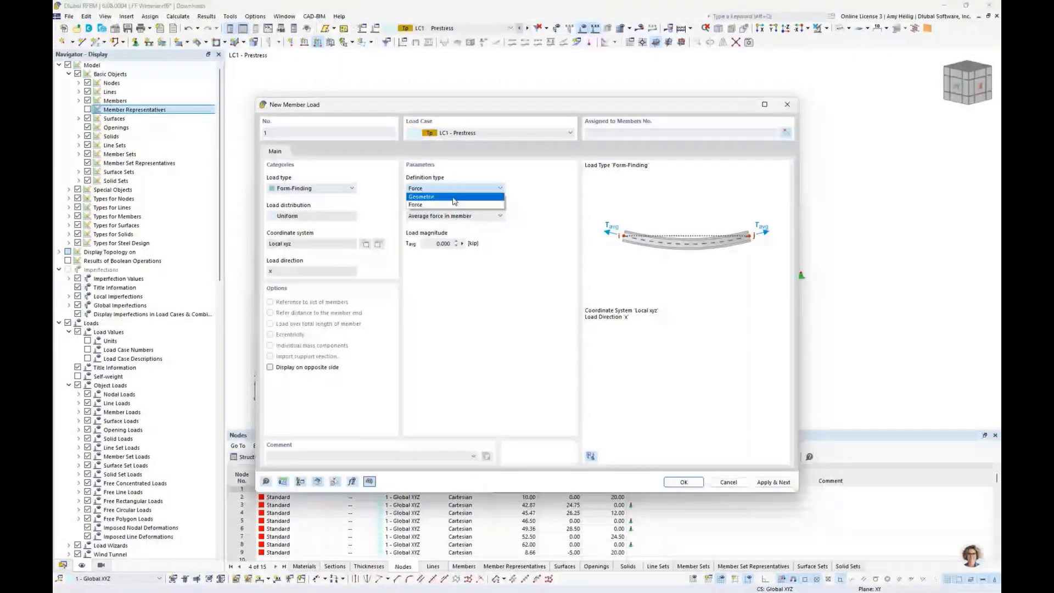
click(454, 198)
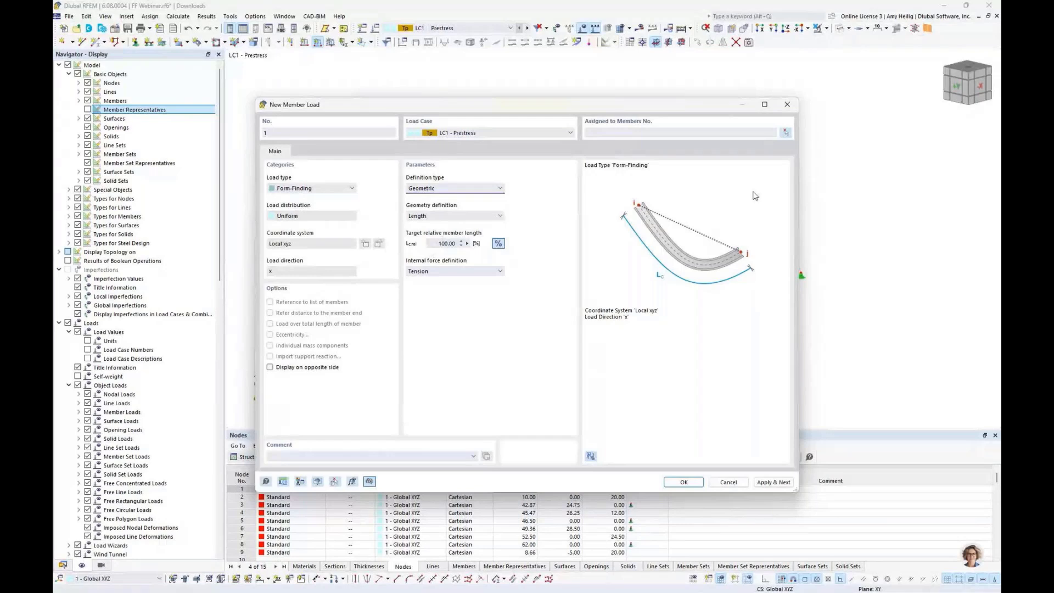
Step: Begin picking the member load's members graphically and restrict the active visibility to cable members
click(785, 134)
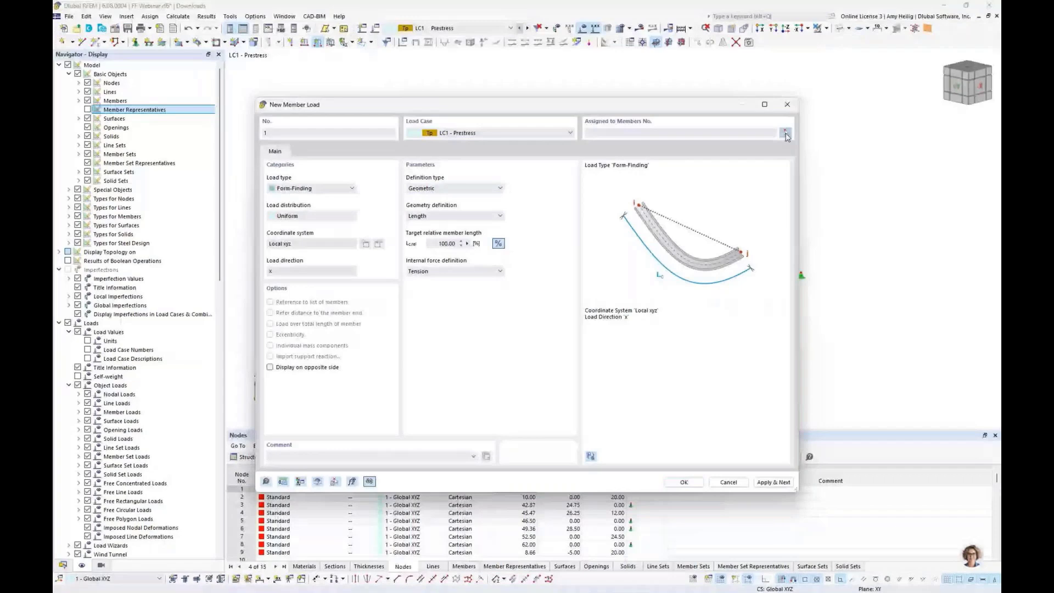
drag(239, 60, 351, 65)
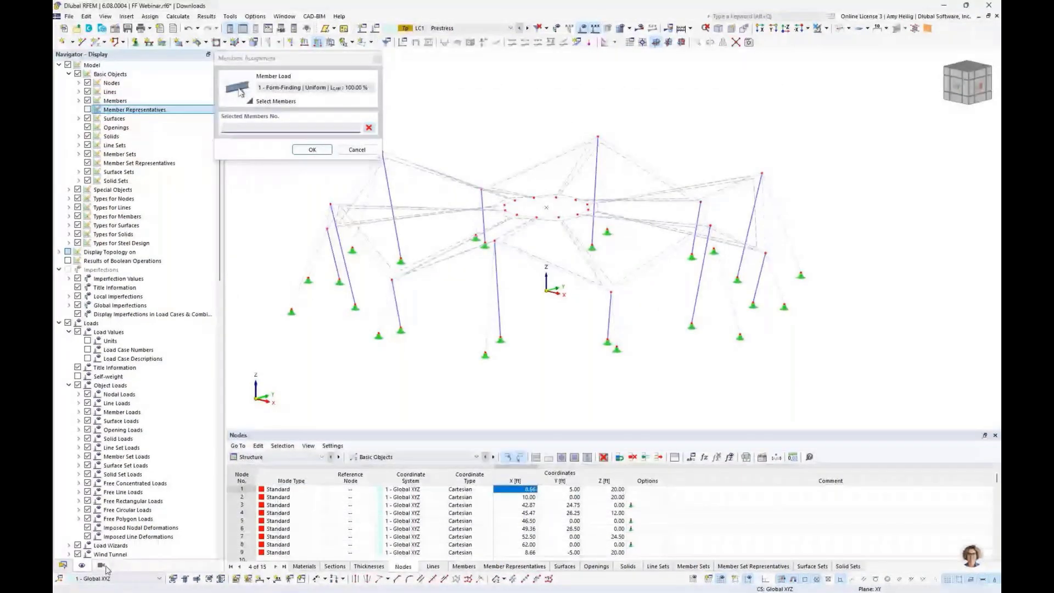
click(102, 566)
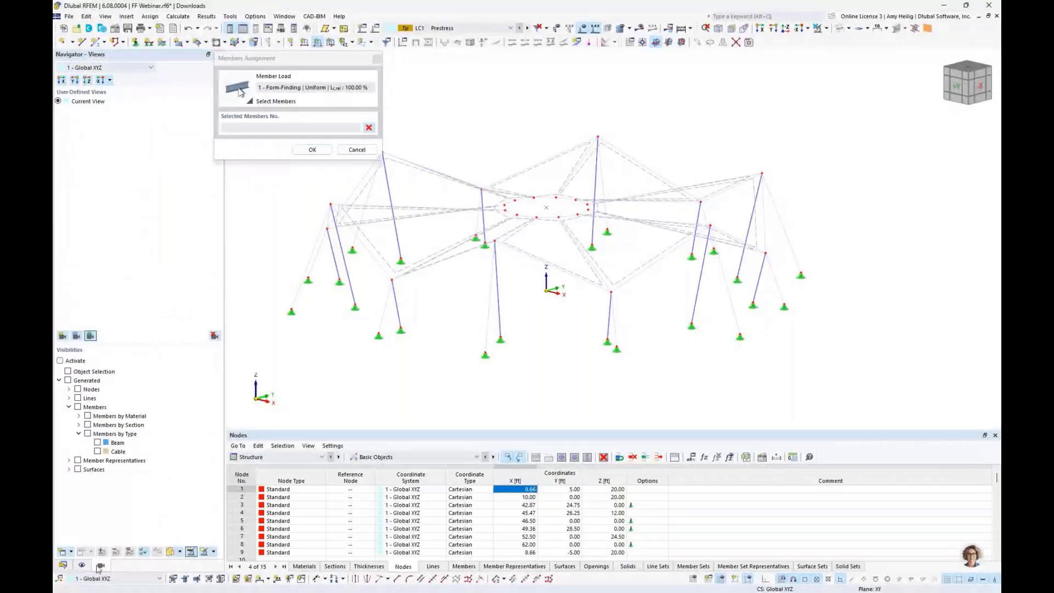
click(68, 407)
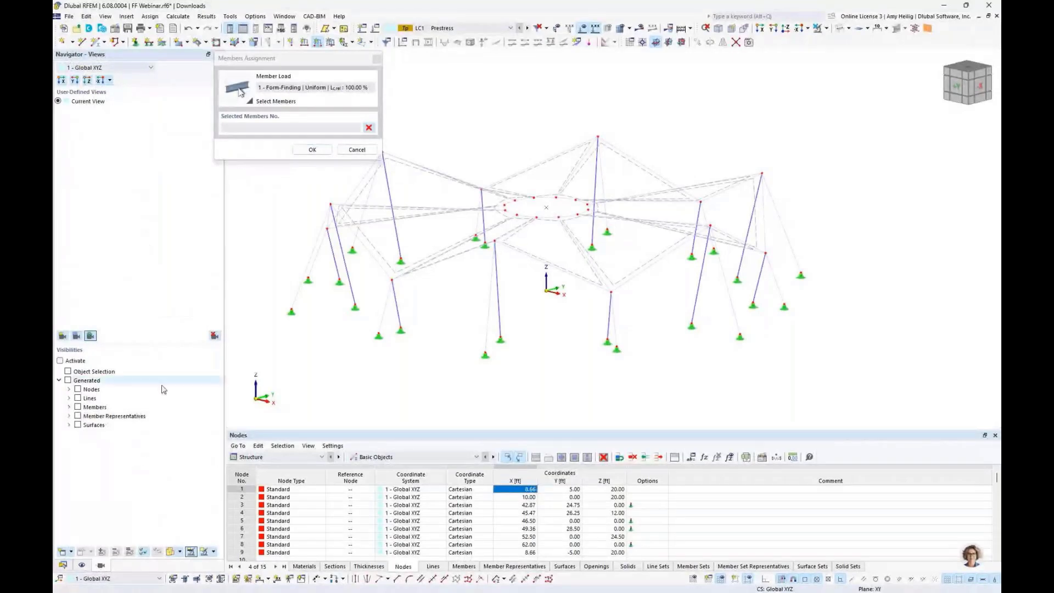
click(69, 408)
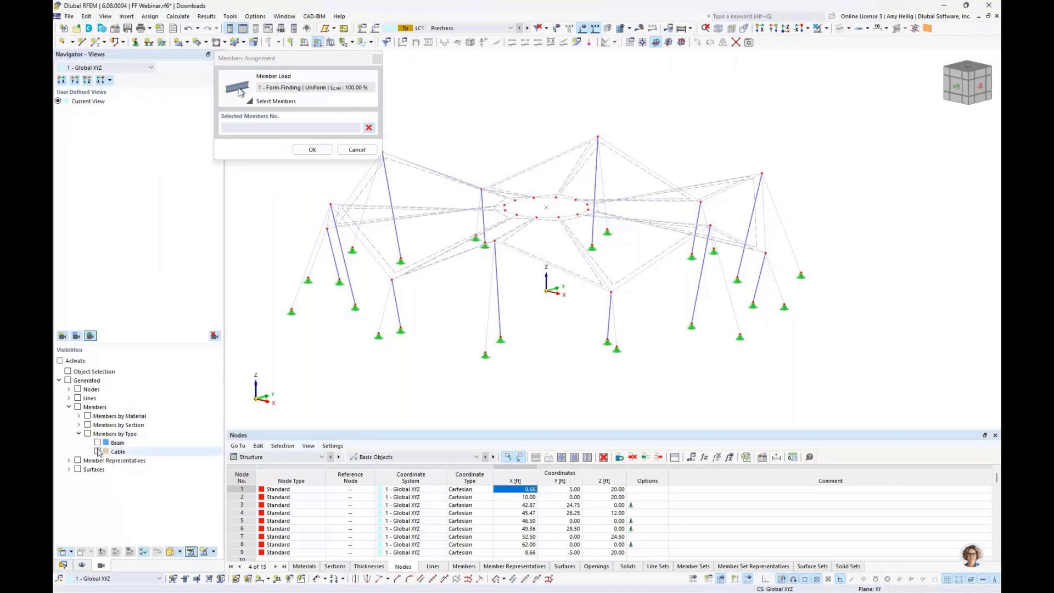
click(98, 451)
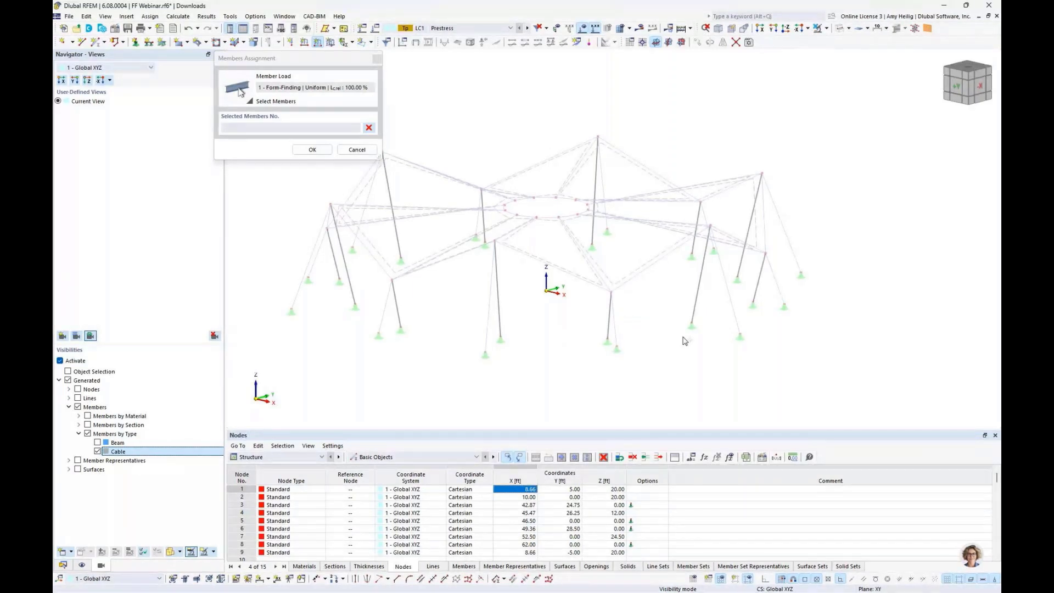
Step: Select all inclined stay cables between the mast tops and ground supports, plus all cables of the inner ring
click(761, 28)
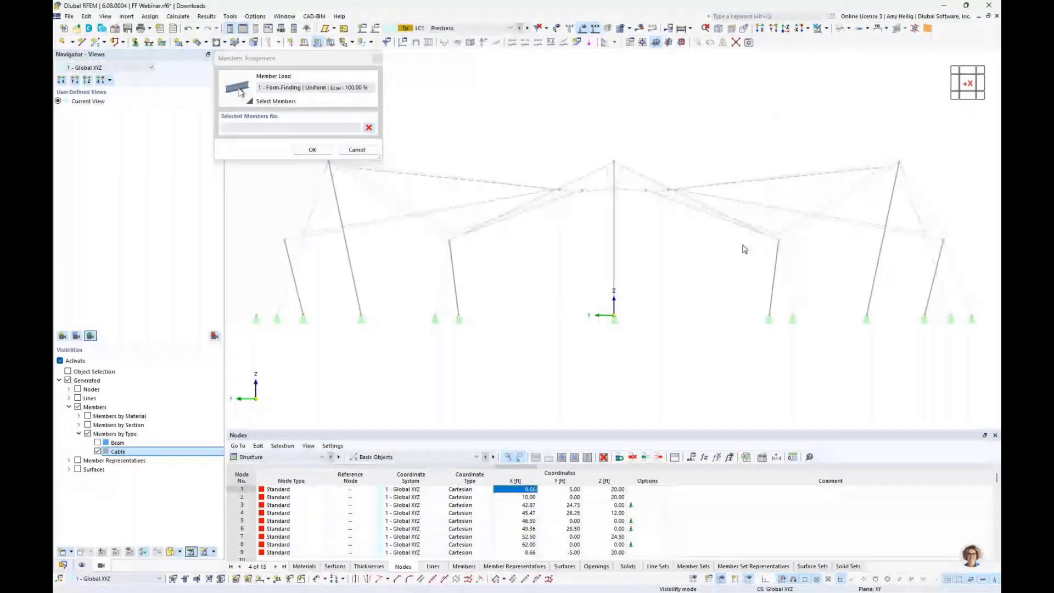
scroll(744, 249, down, 2)
drag(927, 290, 392, 266)
middle_drag(604, 290, 533, 295)
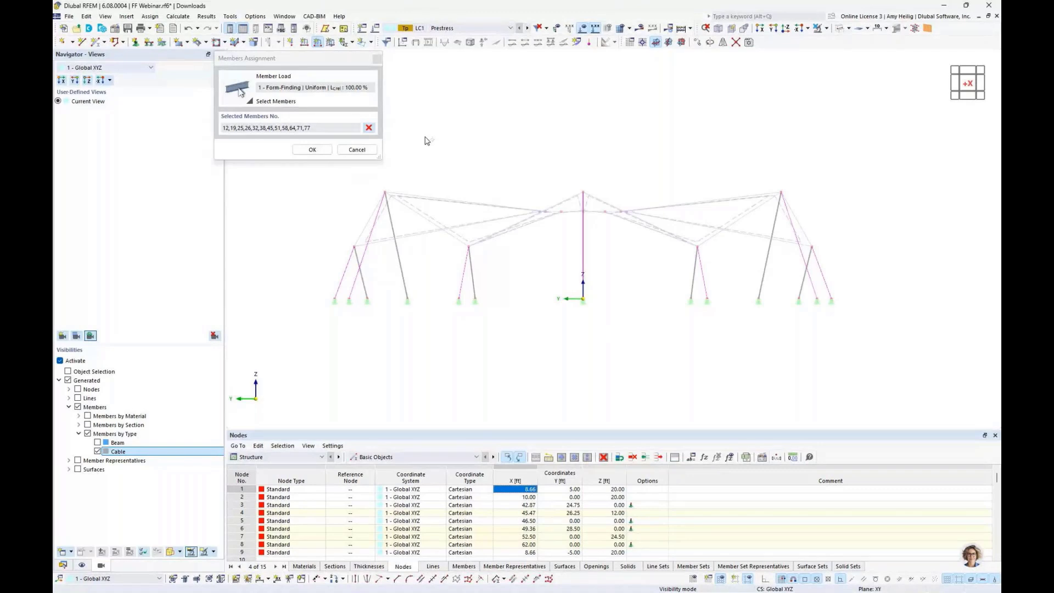
click(786, 29)
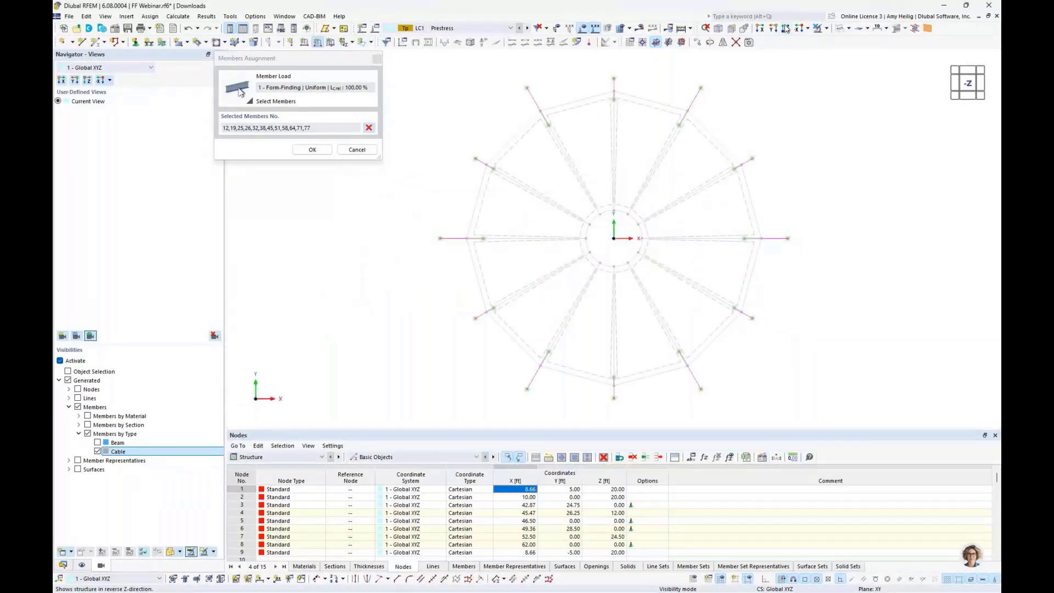
drag(555, 184, 674, 282)
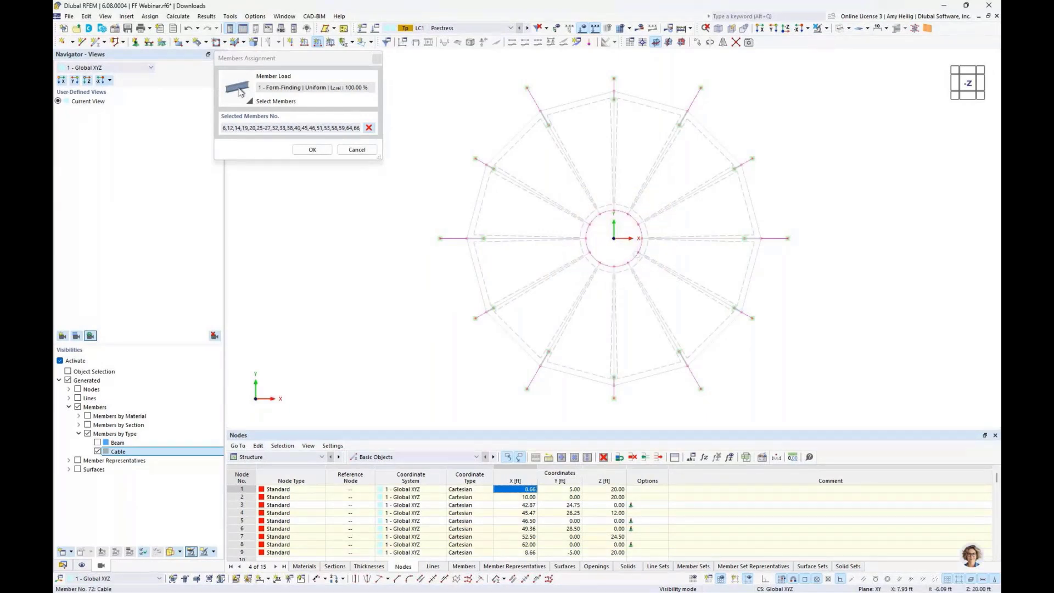
Step: Add the six radial cables running to the low masts, then apply the 100% length form-finding load and continue with another member load
click(629, 308)
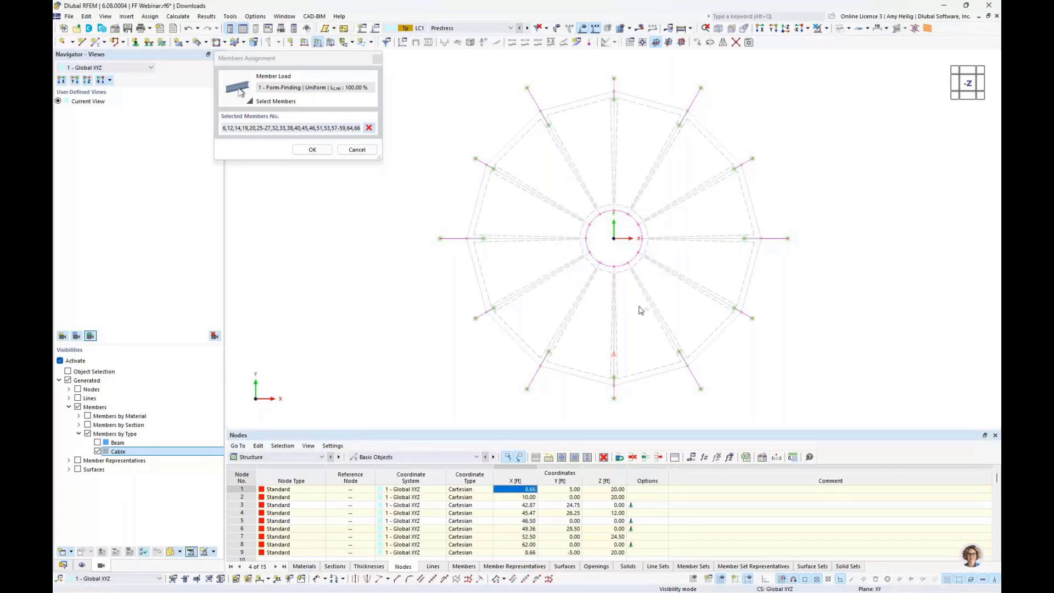
click(687, 281)
click(675, 203)
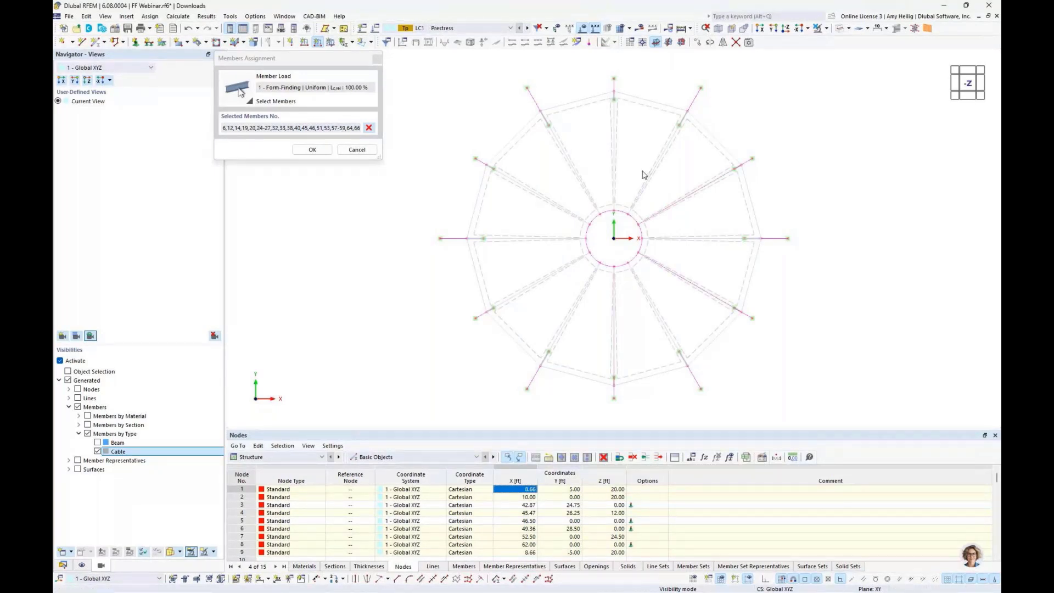
click(614, 168)
click(528, 188)
click(529, 287)
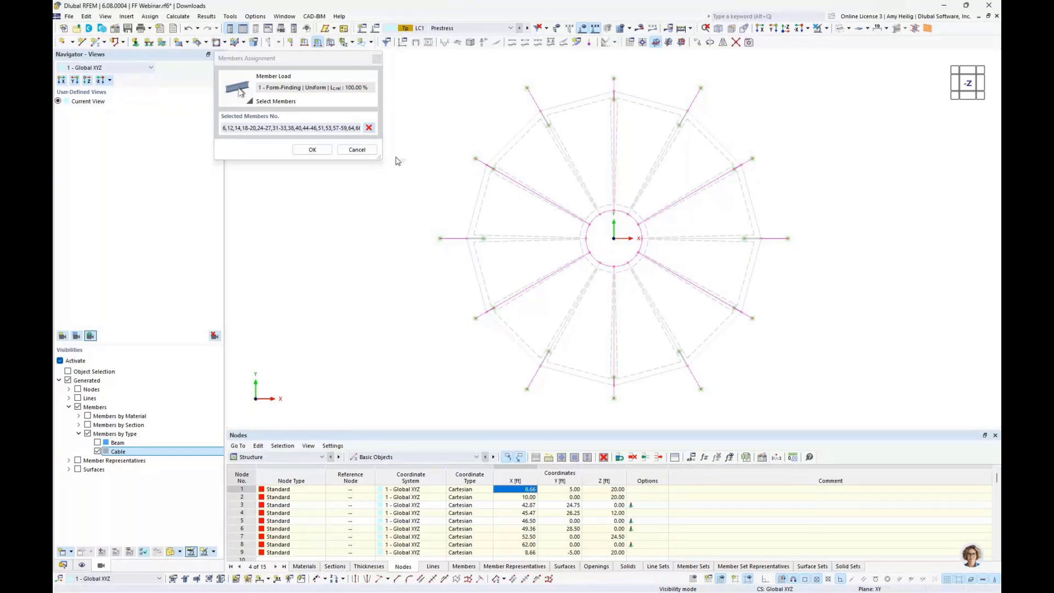
click(310, 150)
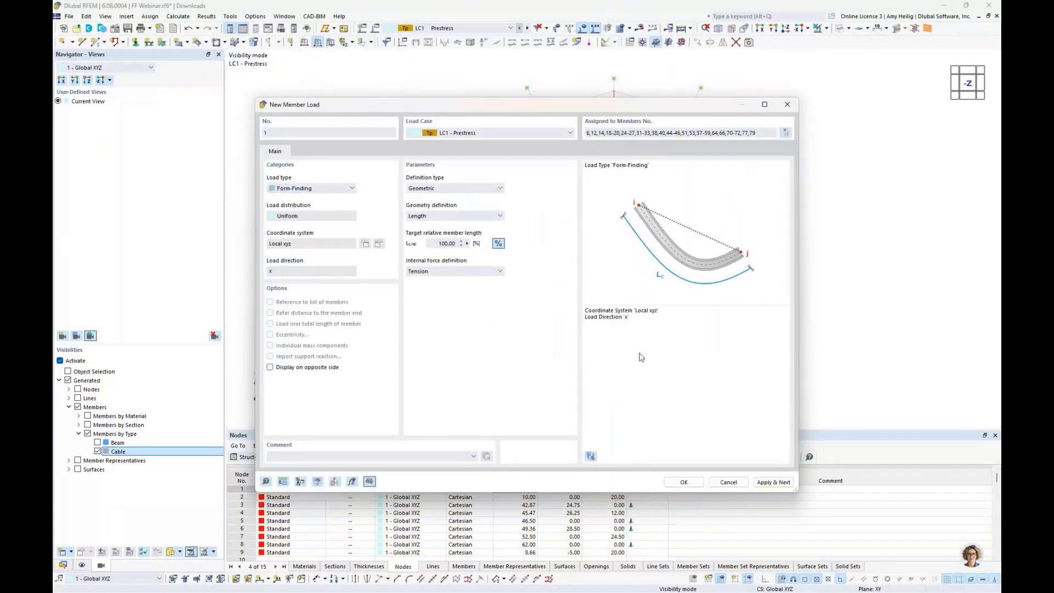
click(774, 482)
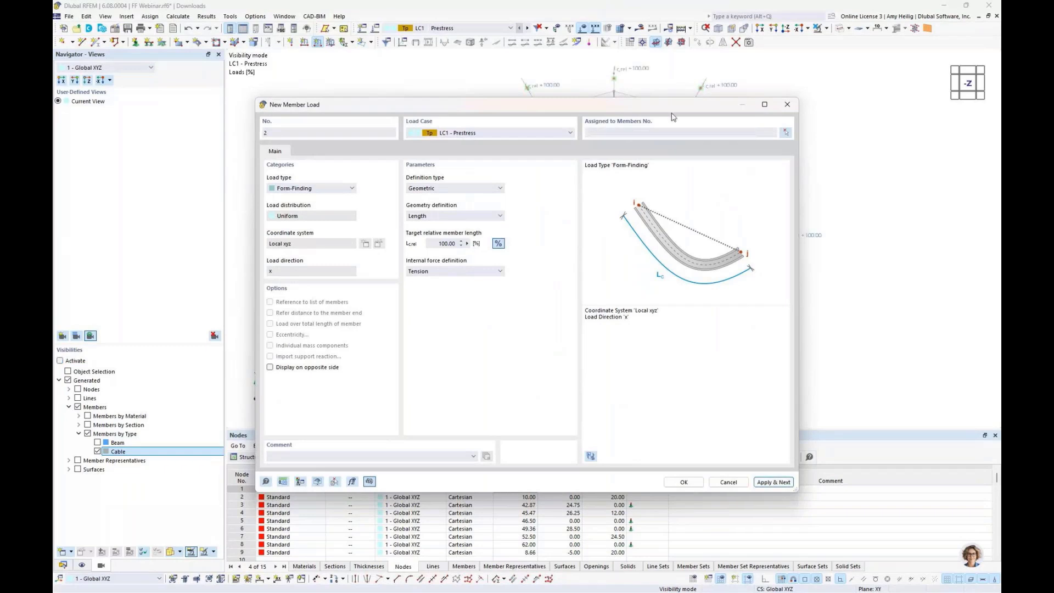
Step: Set the second form-finding member load's geometry definition to Sag with a target relative member sag of 12%
drag(670, 105, 680, 366)
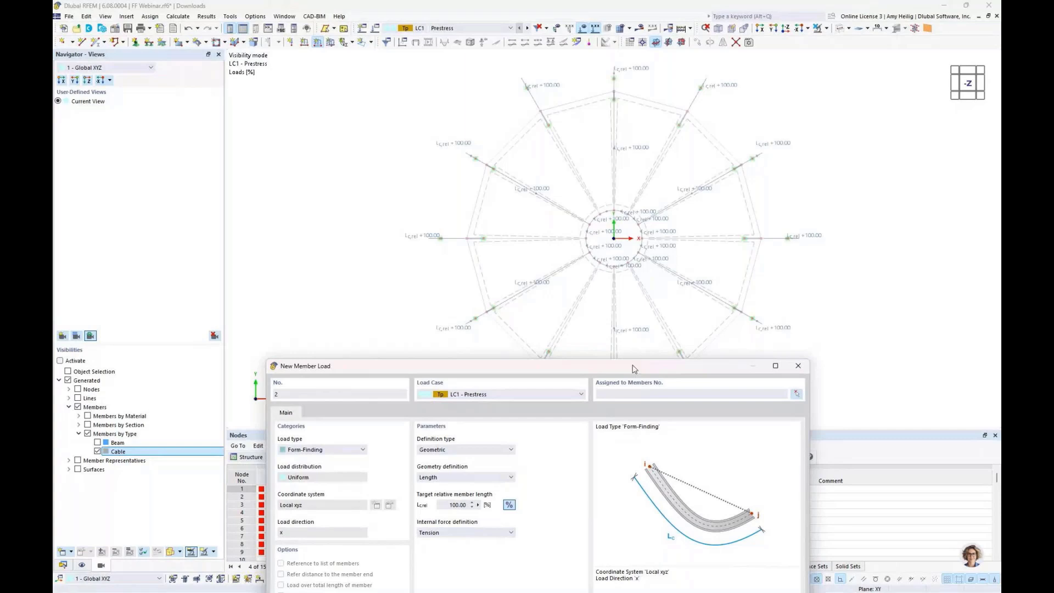
drag(634, 369, 649, 116)
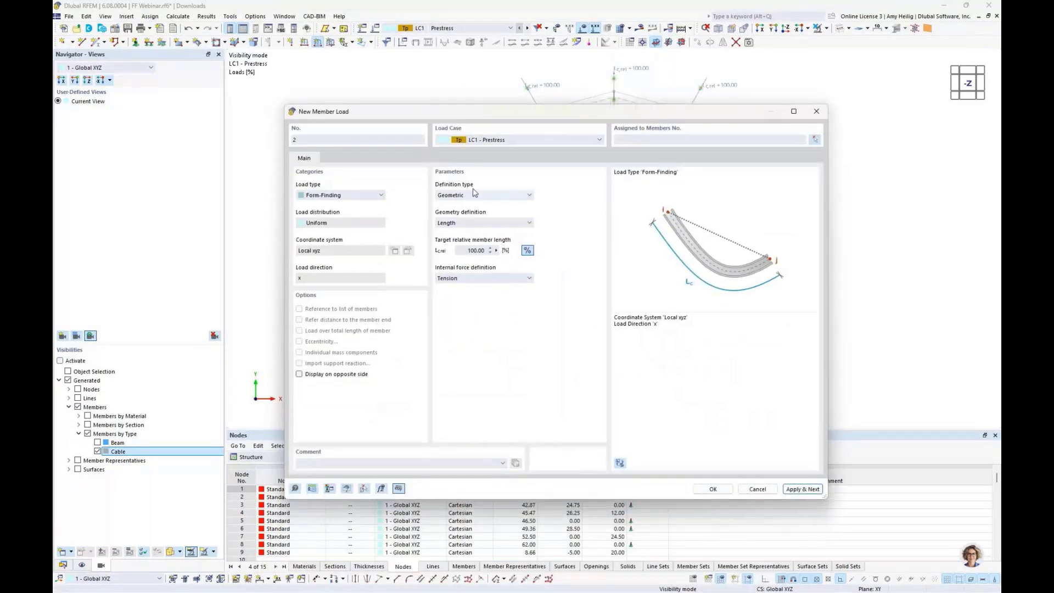
click(474, 225)
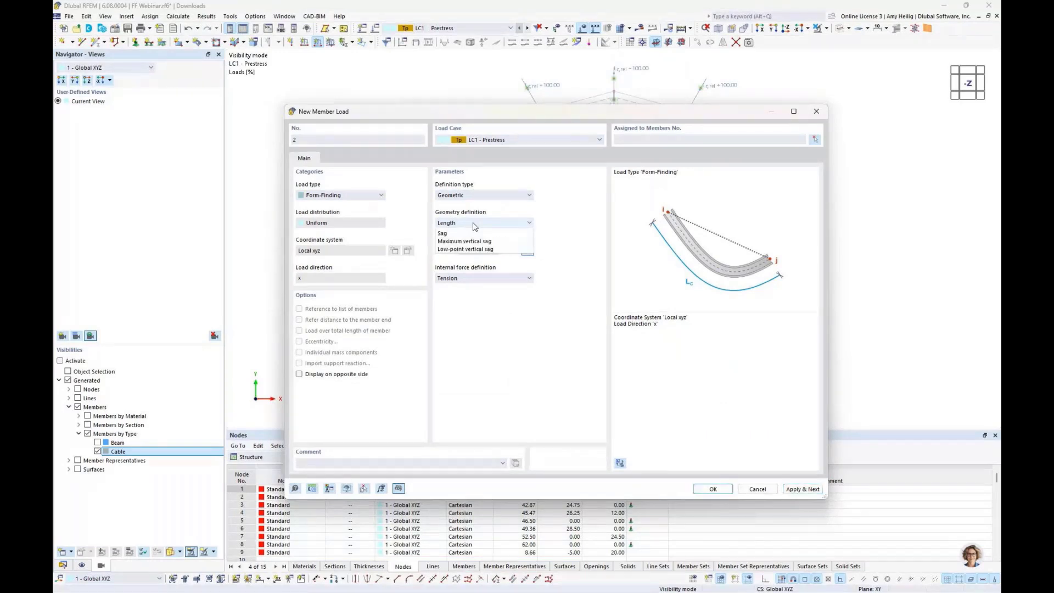
click(475, 248)
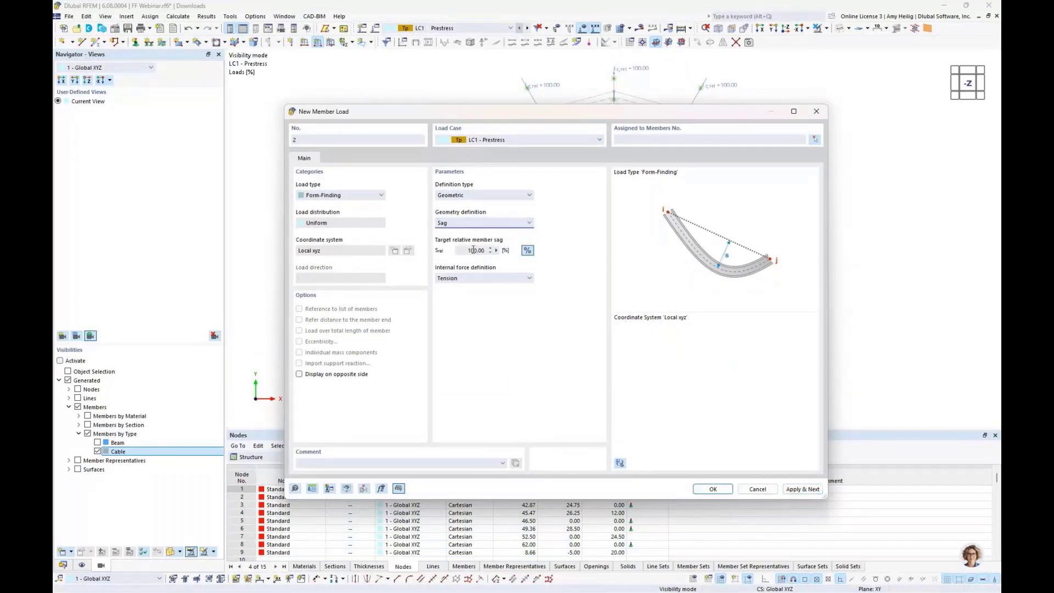
double_click(473, 250)
text(12)
Step: Pick the sag load's members graphically and select all twelve cables along the canopy's outer perimeter
click(814, 139)
click(683, 109)
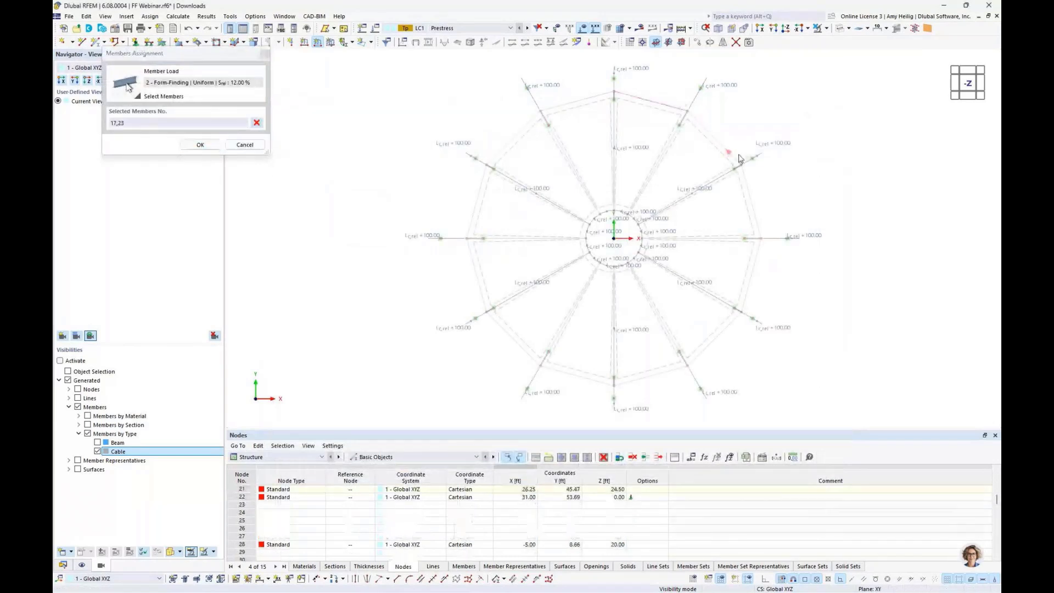
click(753, 195)
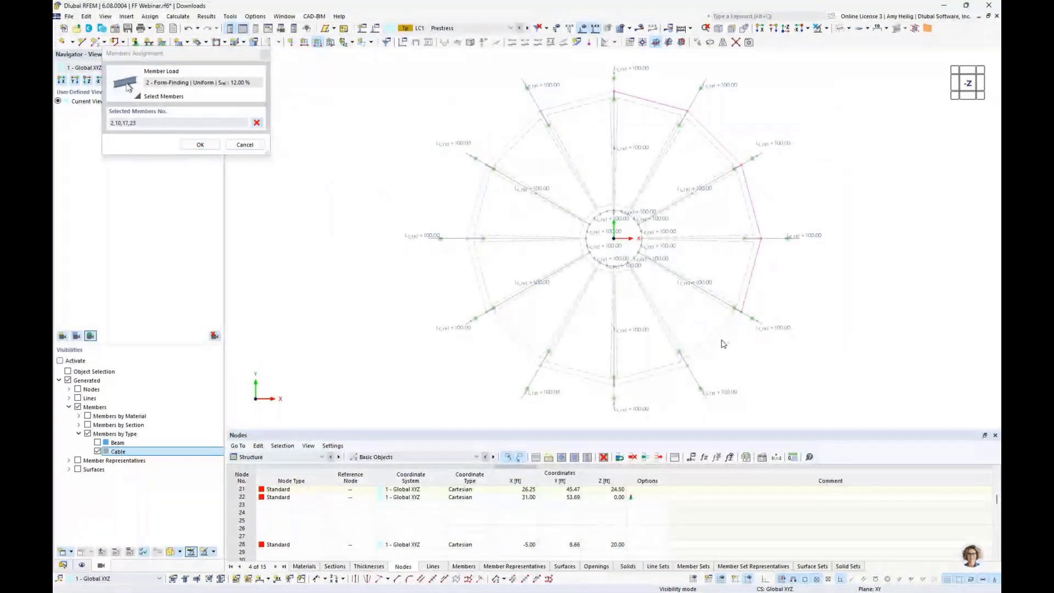
click(651, 375)
click(570, 380)
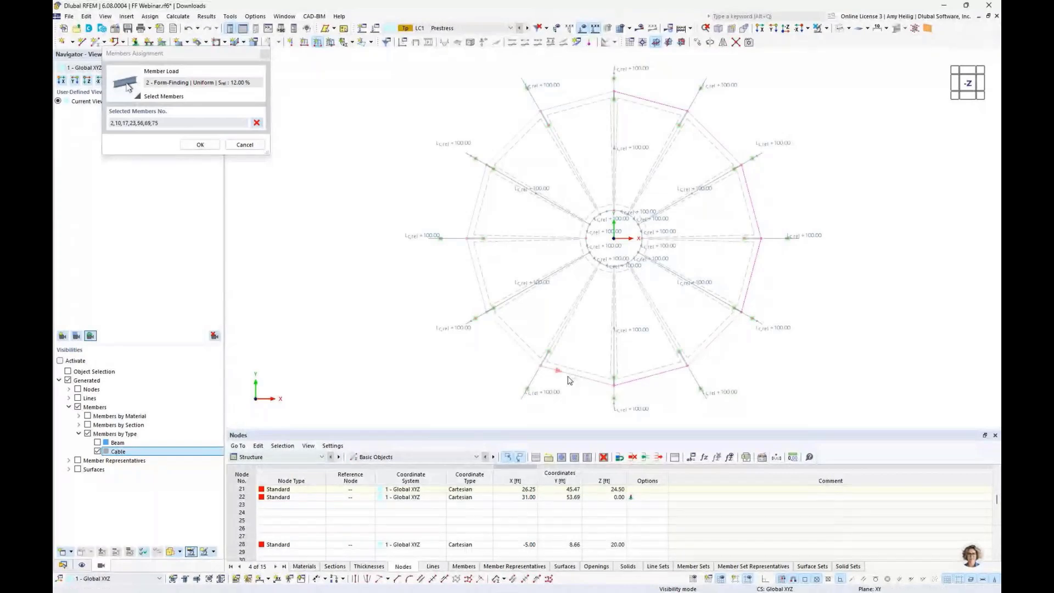
click(513, 339)
click(475, 269)
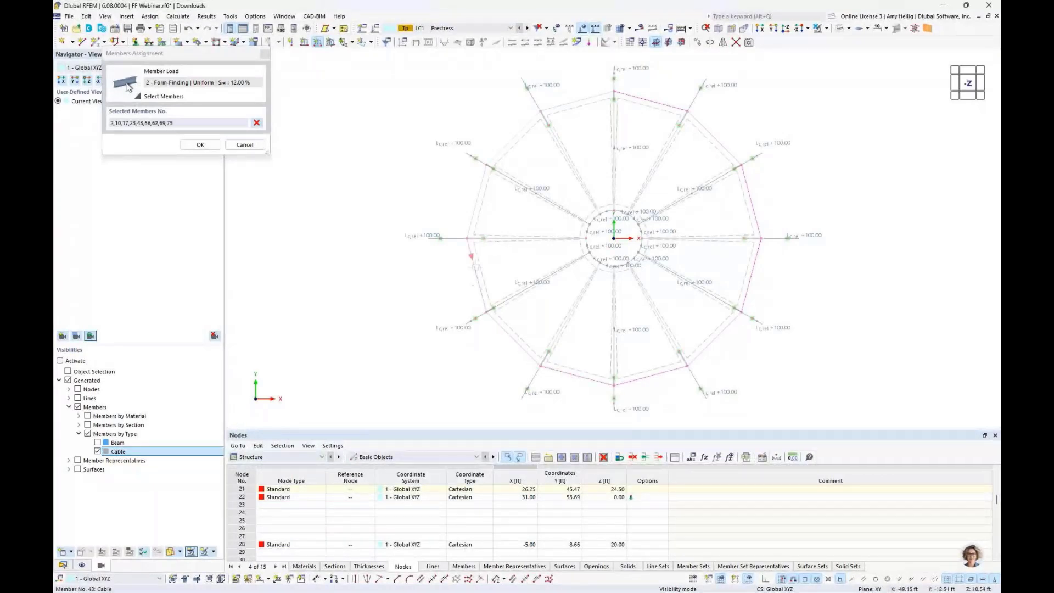
click(471, 217)
click(526, 124)
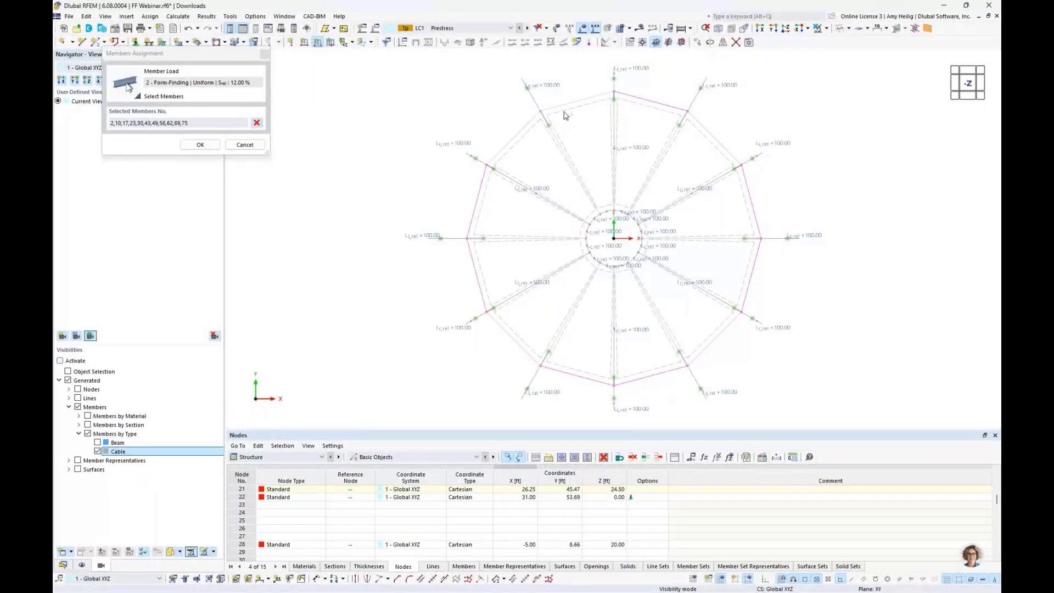
click(597, 99)
Step: Add the six radial cables running to the high masts and create the 12% sag form-finding member load
click(563, 151)
click(655, 169)
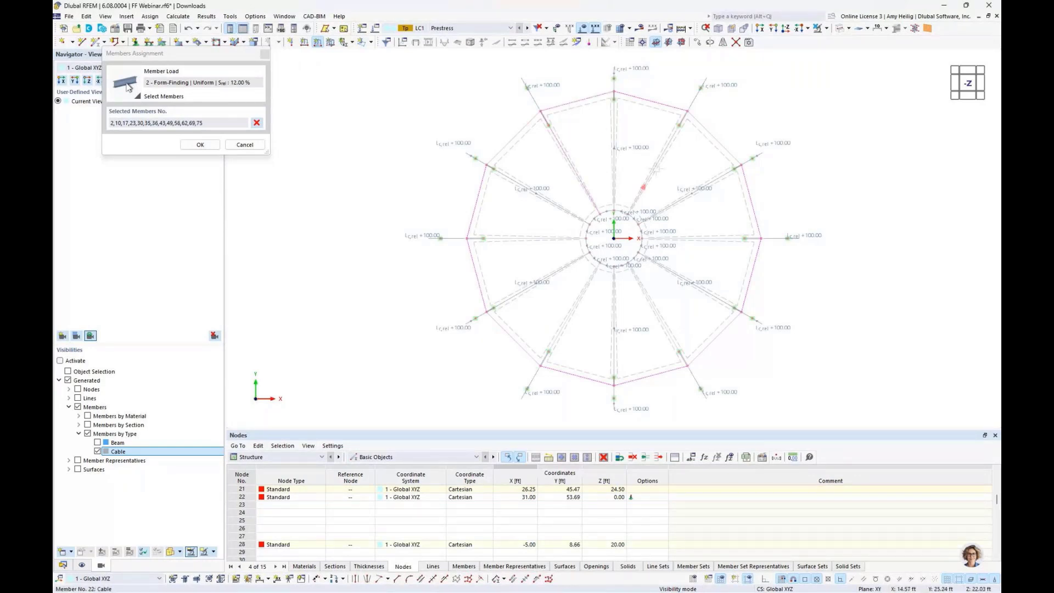
click(694, 238)
click(658, 315)
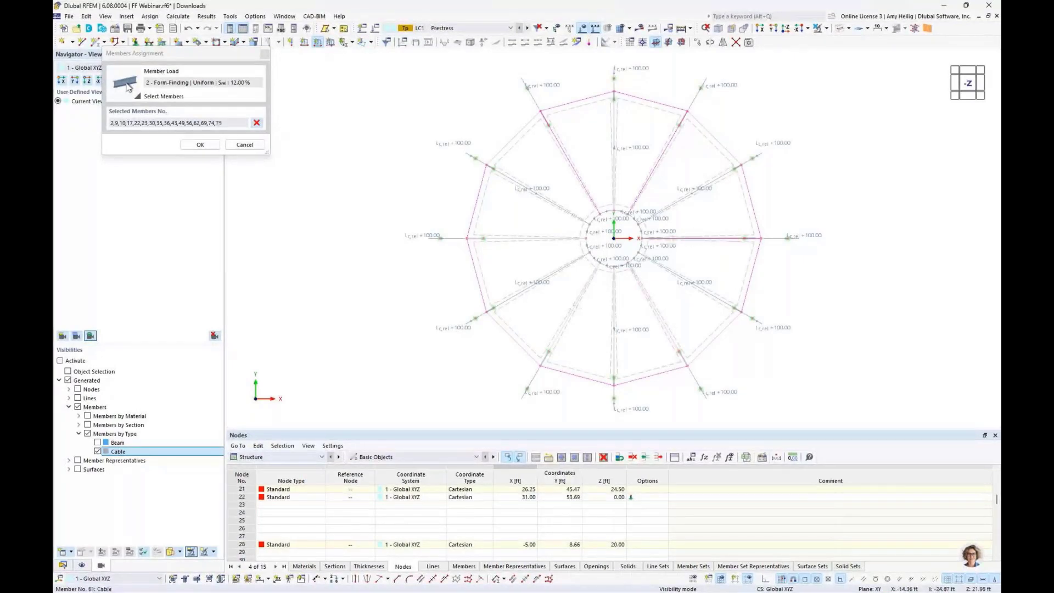
click(569, 315)
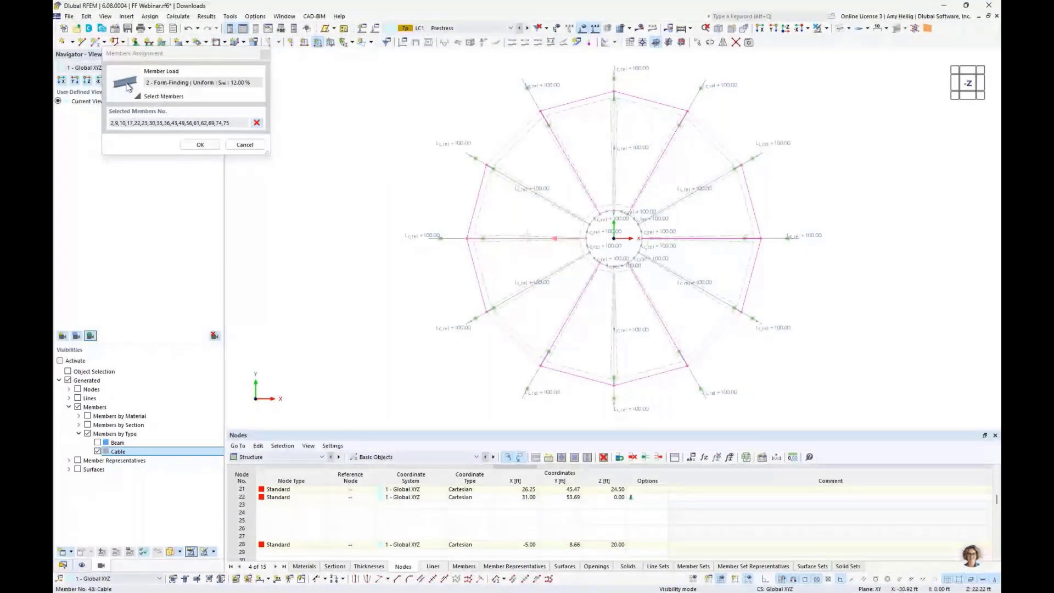
click(549, 238)
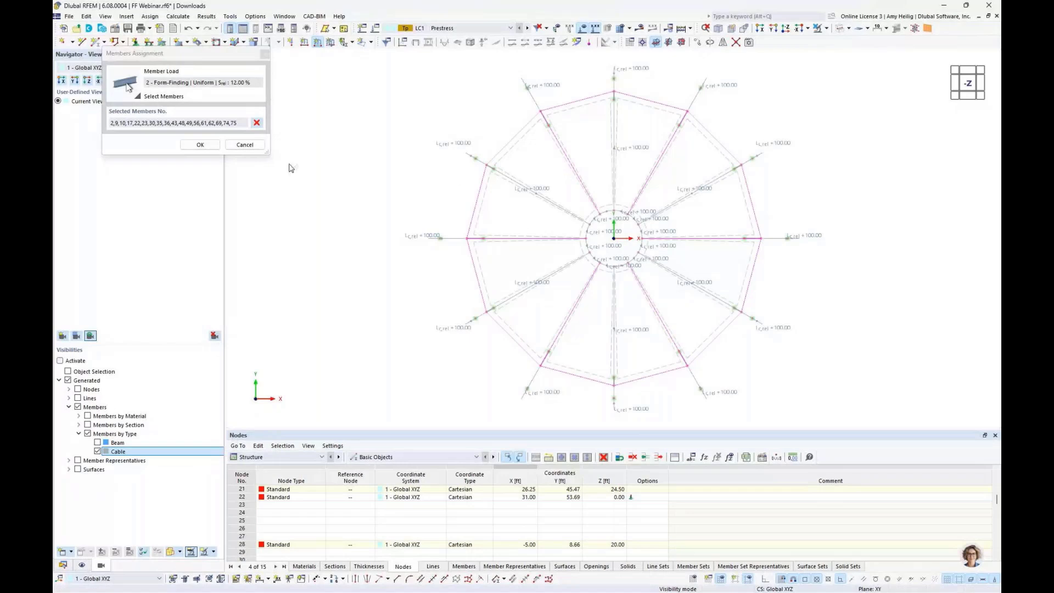
click(201, 144)
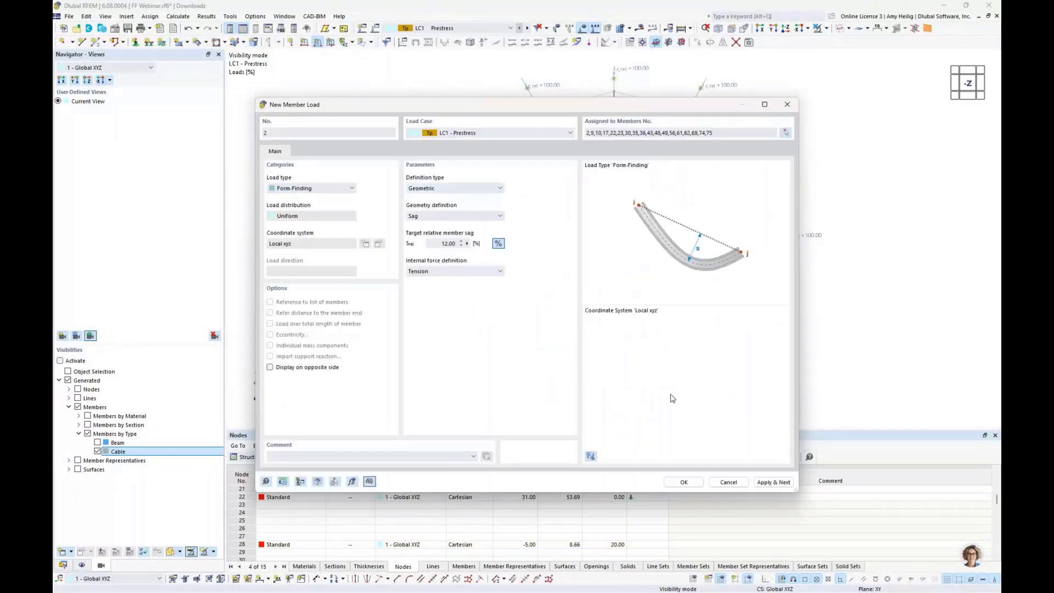
click(684, 482)
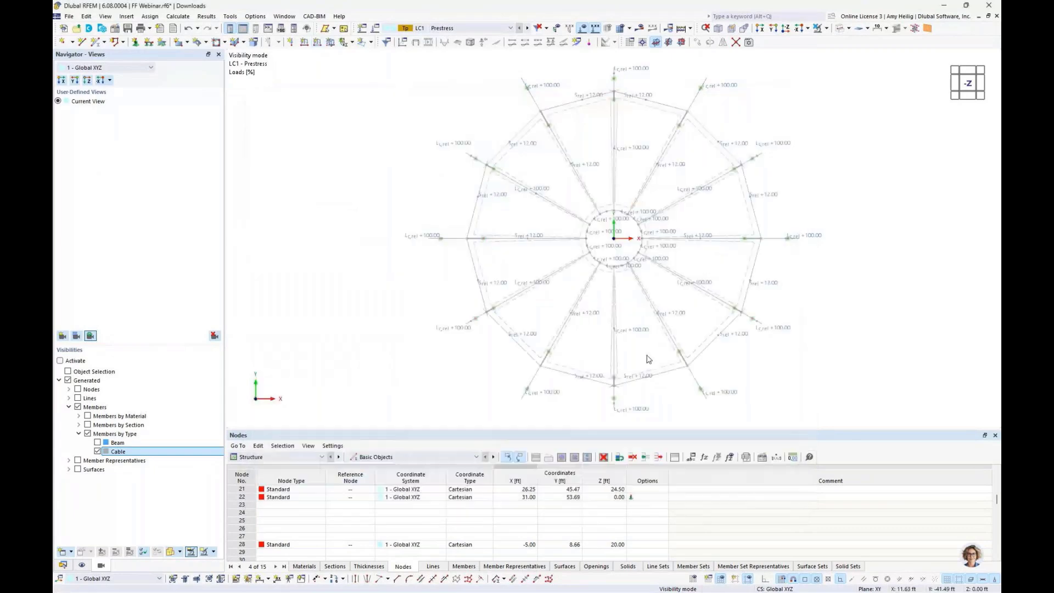
Step: Start a surface load in LC1 with load type Form-Finding and the Projection calculation method
ctrl+middle_drag(654, 364, 635, 234)
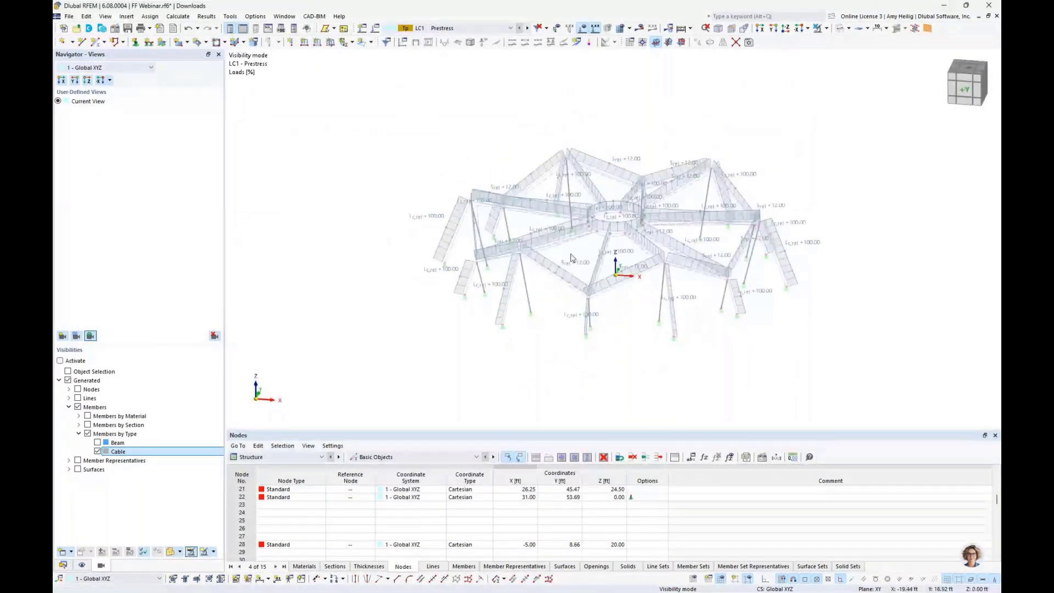
ctrl+middle_drag(571, 258, 523, 318)
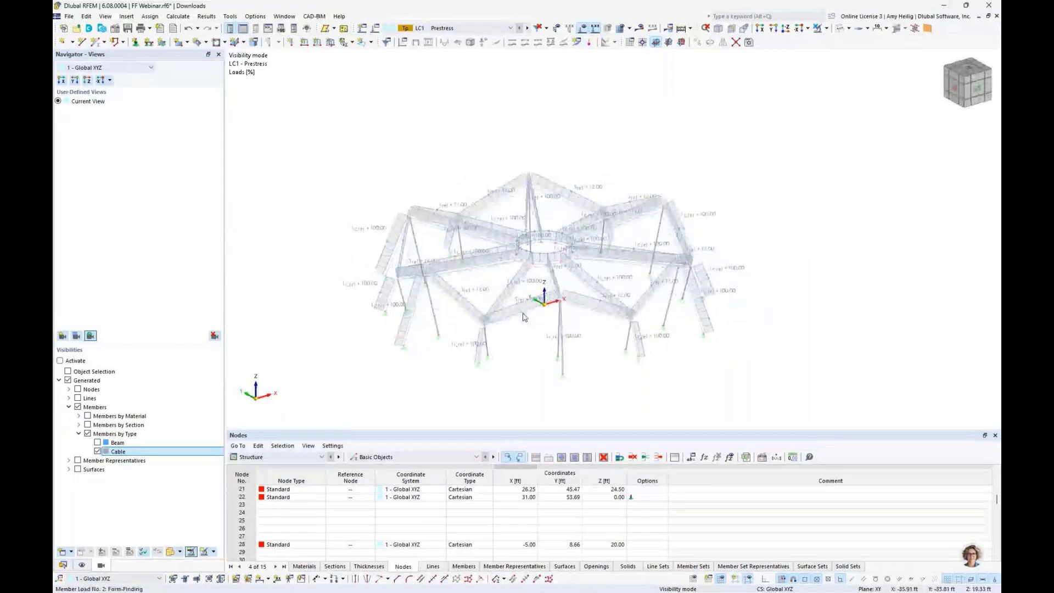
scroll(519, 319, up, 2)
scroll(515, 318, up, 1)
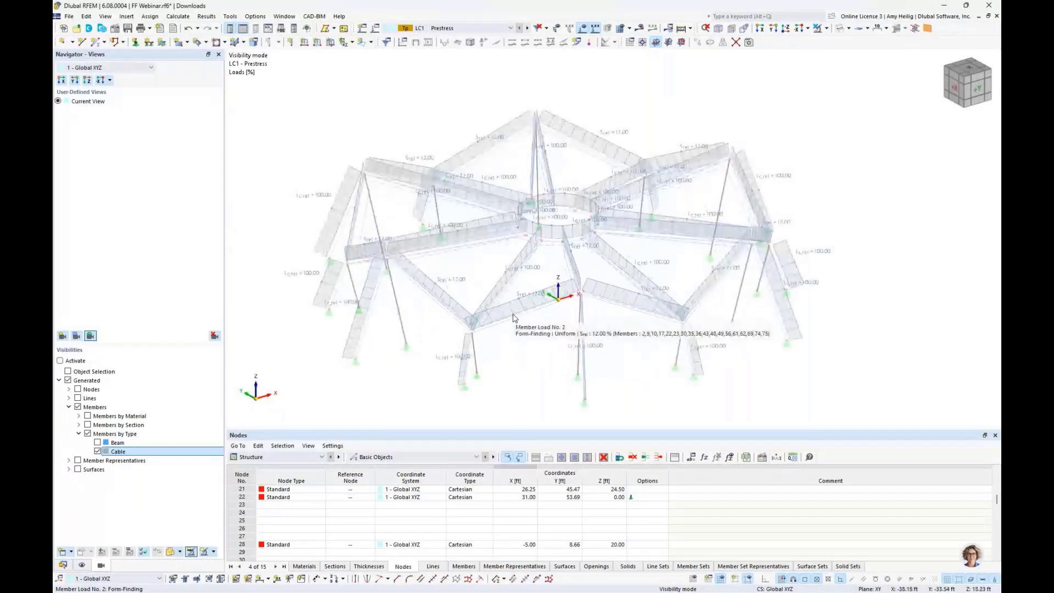
click(331, 46)
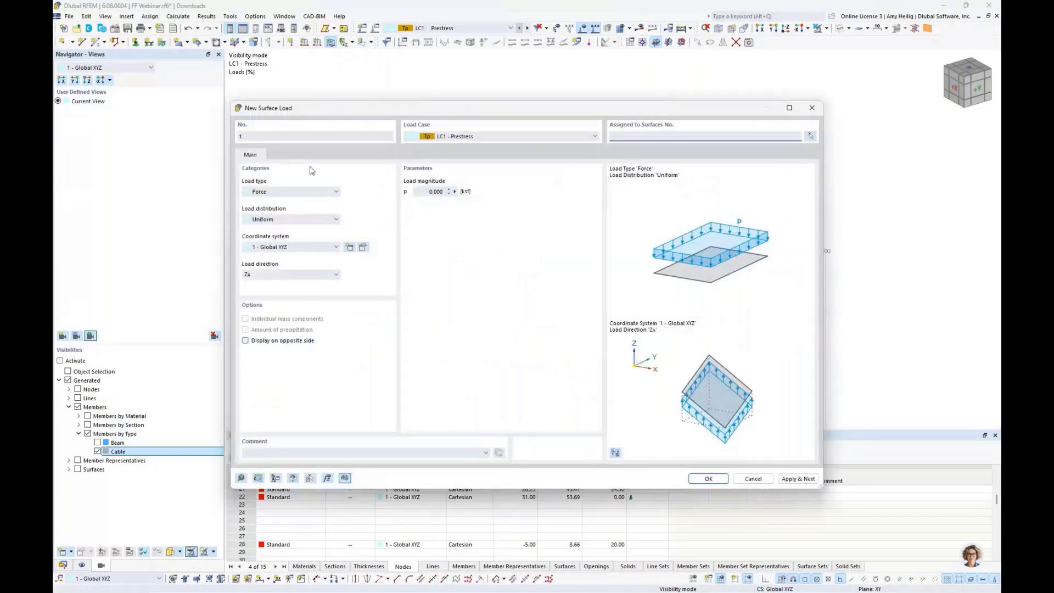
click(308, 192)
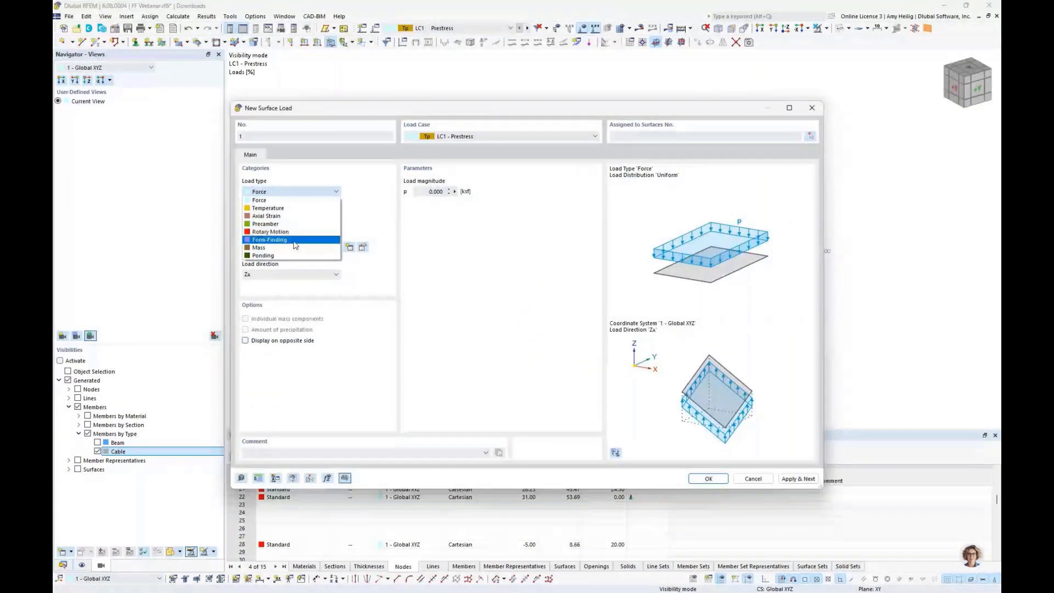
click(295, 240)
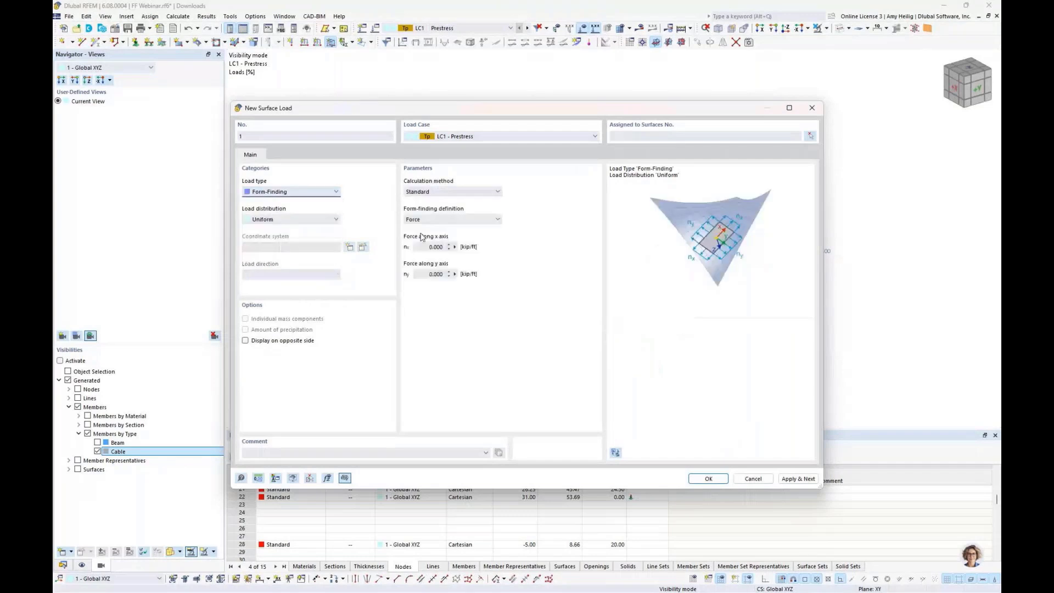
click(443, 193)
click(442, 201)
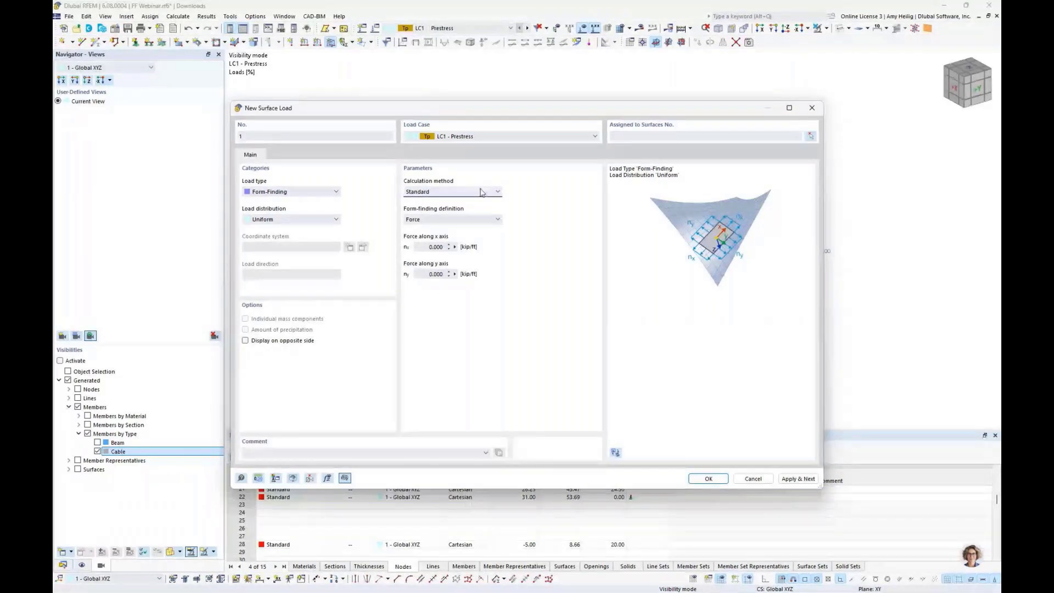
click(481, 192)
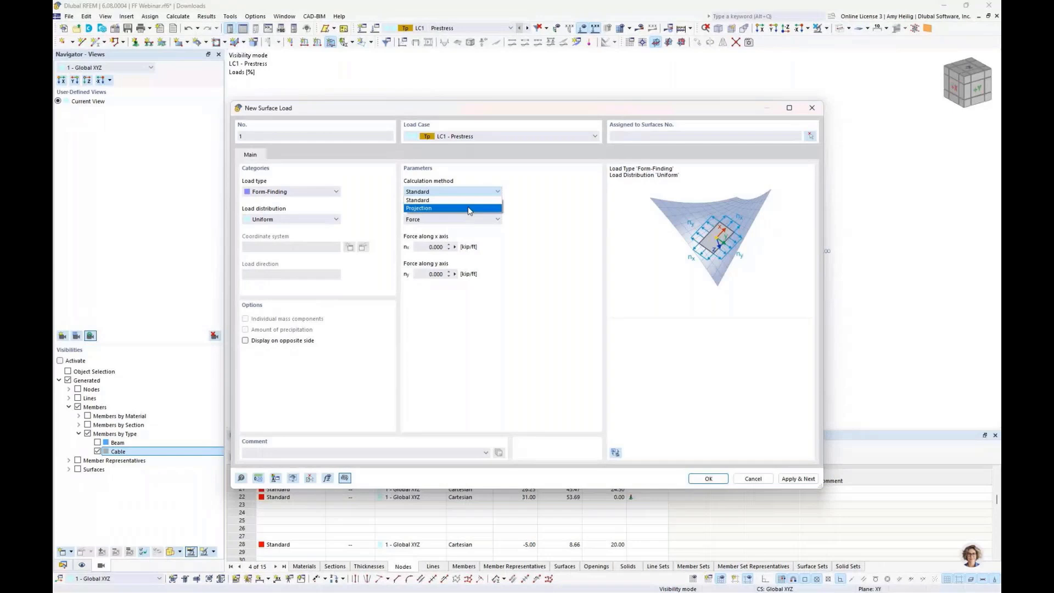
click(469, 209)
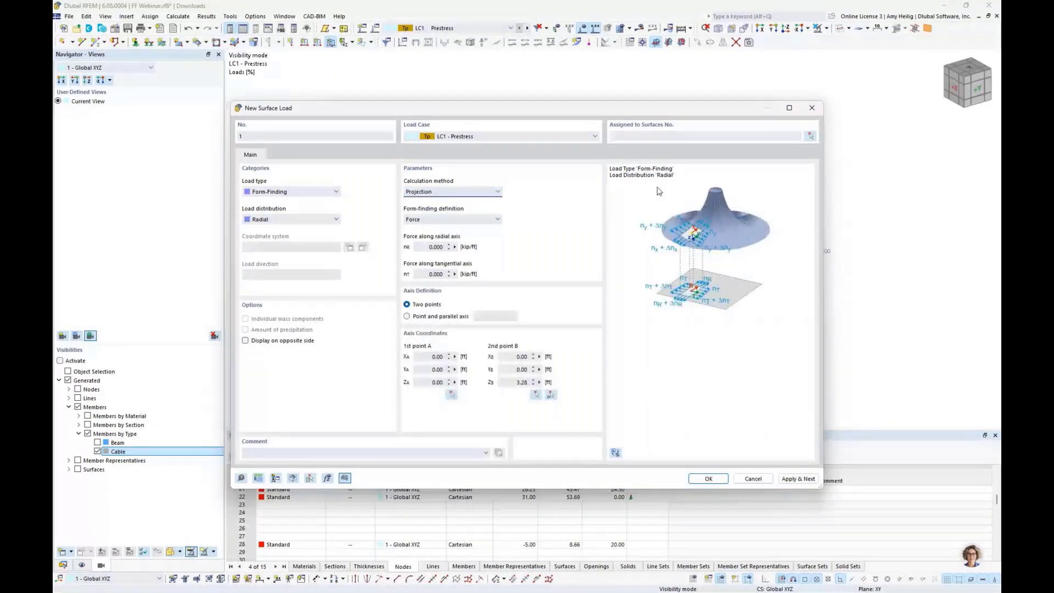
Step: Try the Sag form-finding definition for the surface load, then return it to Force
drag(668, 108, 646, 317)
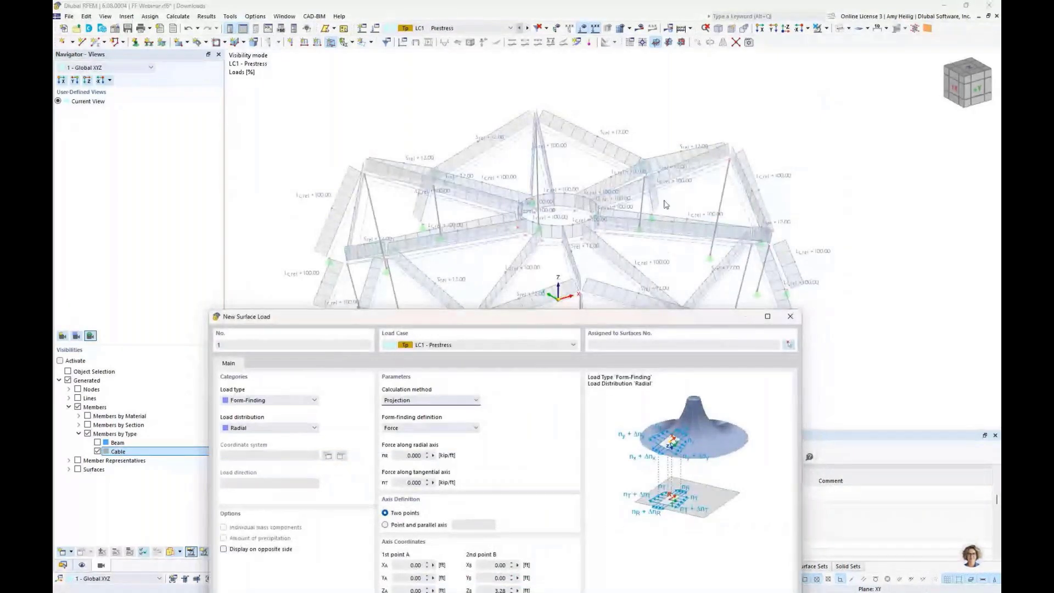
drag(627, 322, 653, 116)
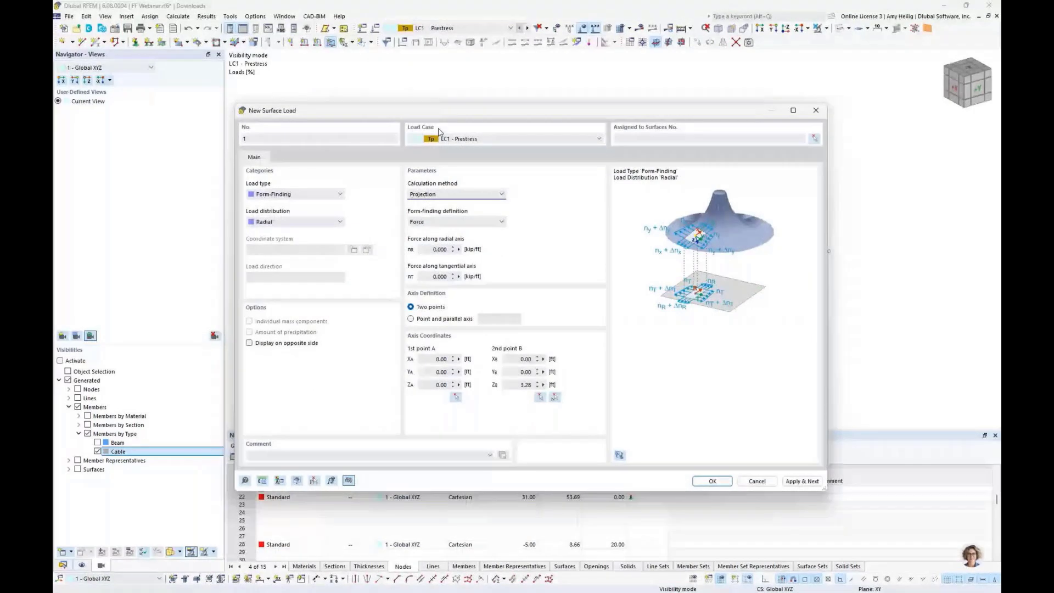
click(453, 222)
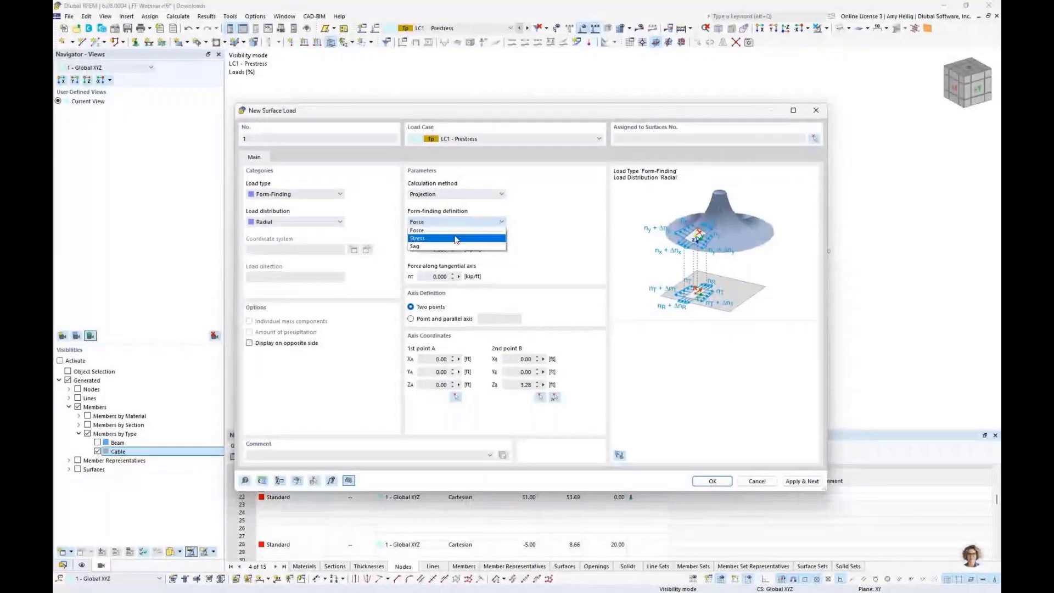
click(454, 232)
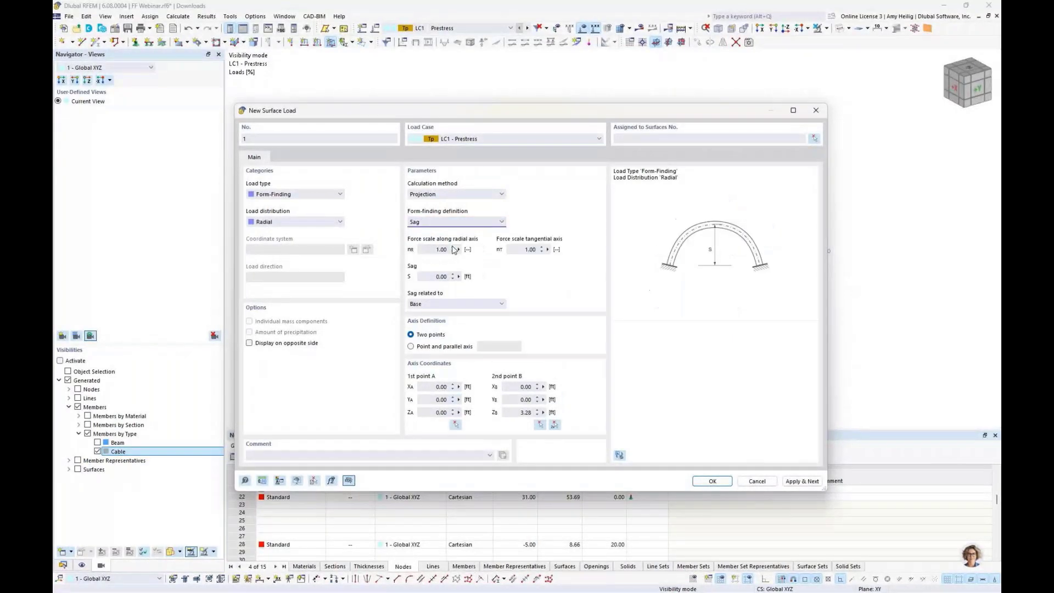
click(436, 222)
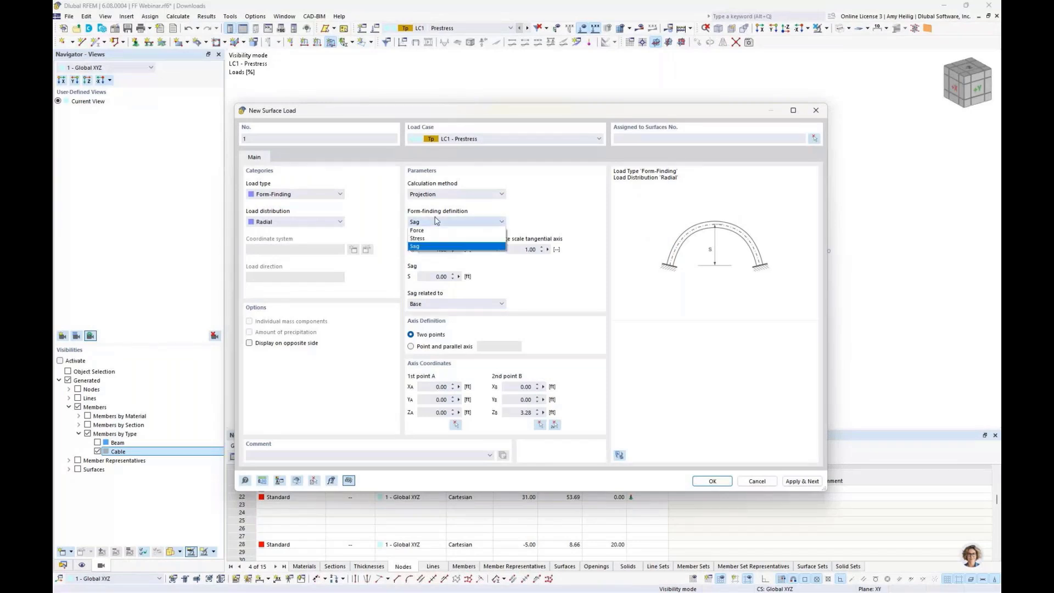
click(441, 230)
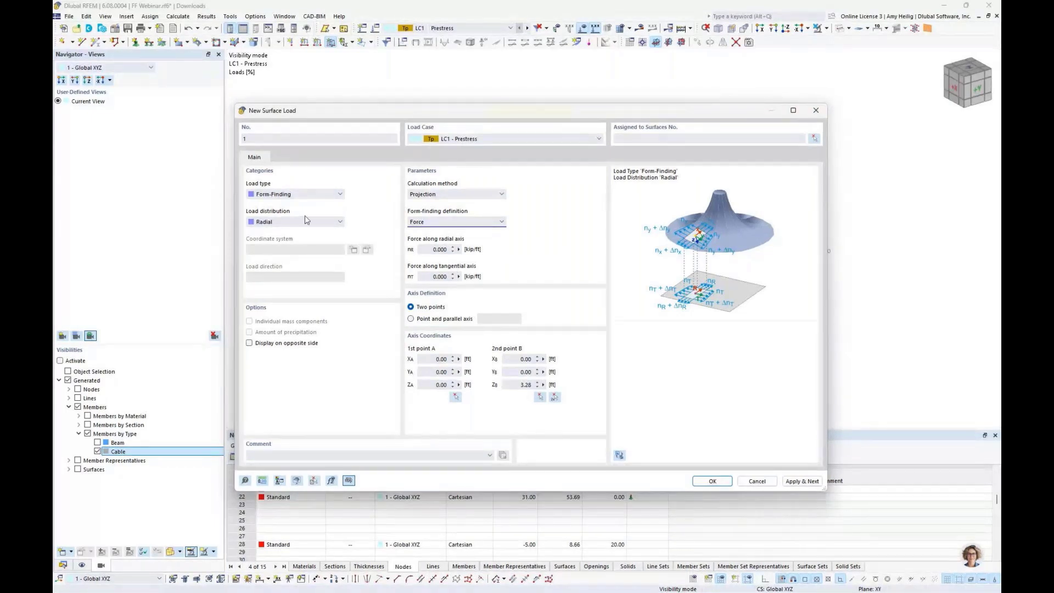
Step: Set the surface load's radial and tangential forces to 0.07 kip/ft each
click(431, 249)
double_click(432, 250)
text(0.07)
key(Tab)
text(0.07)
click(437, 249)
mouse_move(583, 113)
mouse_down()
mouse_move(588, 275)
mouse_move(587, 124)
mouse_up()
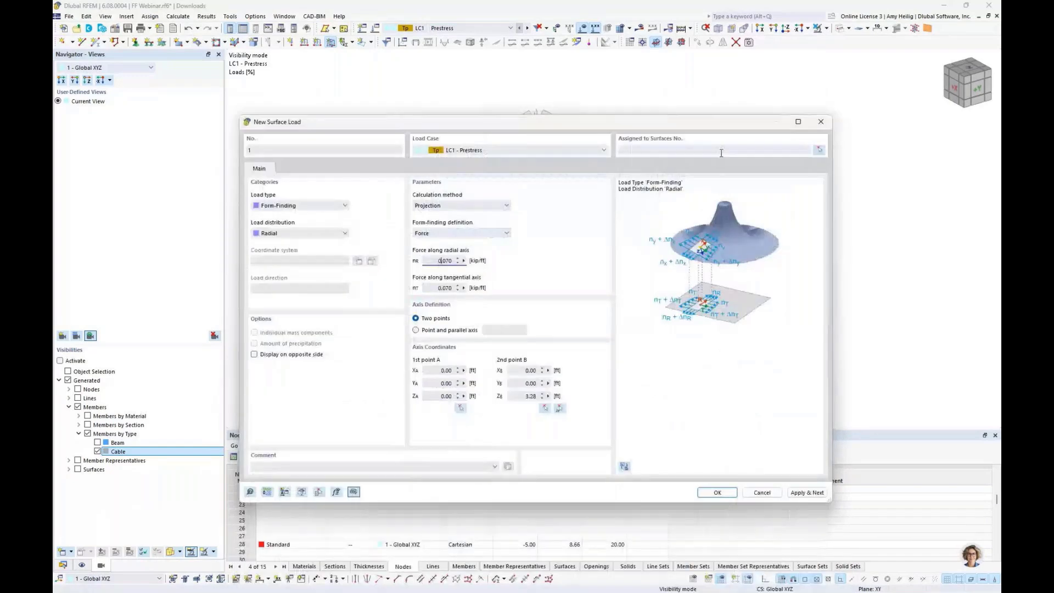
Step: Restore full model visibility, assign the surface load to all twelve membrane surfaces and create it
click(819, 150)
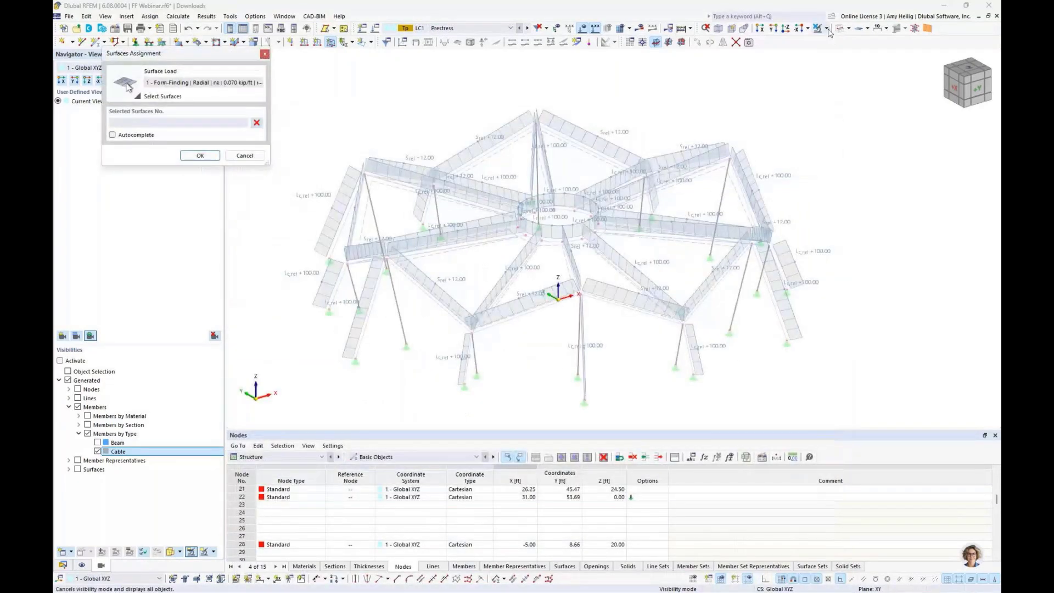
click(829, 30)
drag(854, 375, 332, 79)
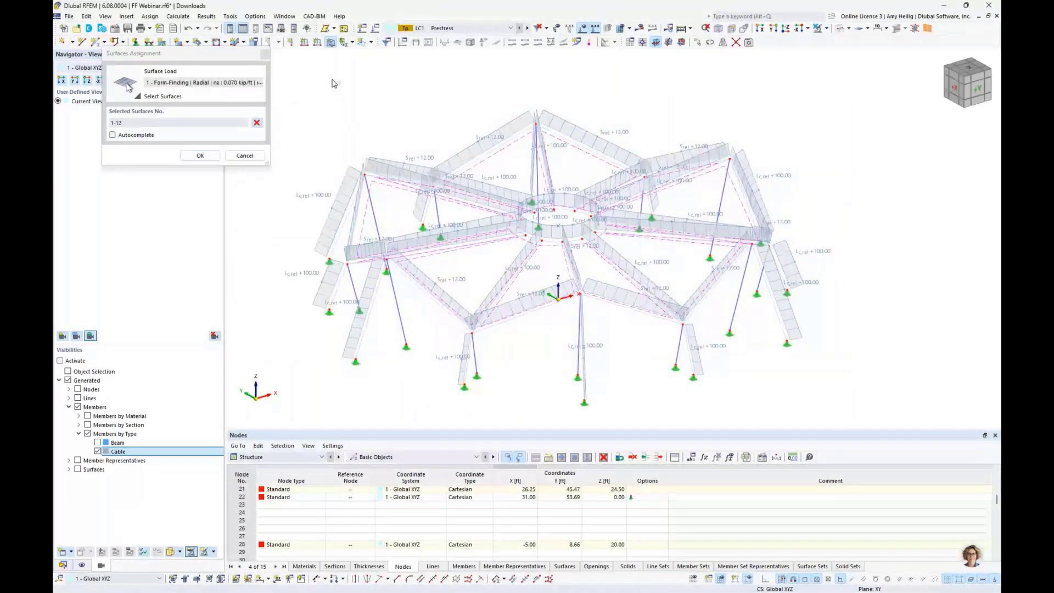
key(Return)
click(709, 479)
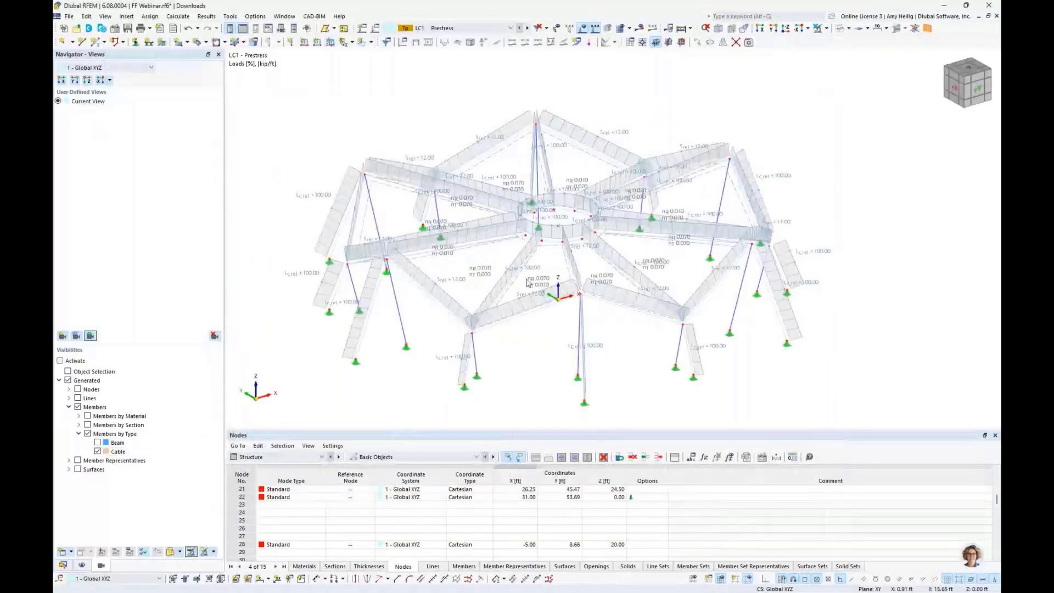
Step: Calculate the Prestress load case and display its deformation results with the loads and FE mesh hidden
ctrl+middle_drag(528, 282, 545, 312)
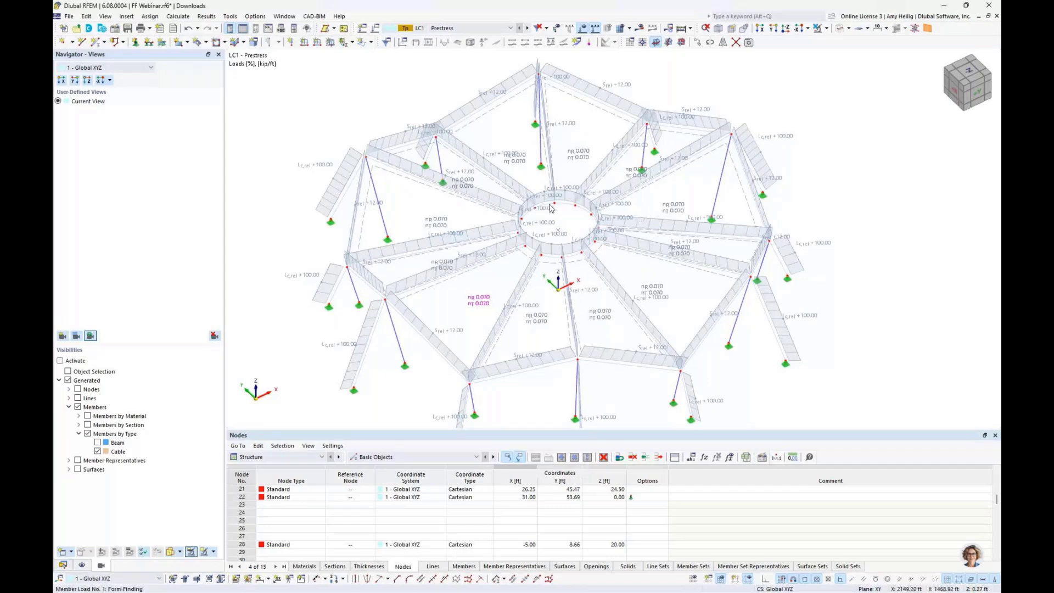
click(639, 28)
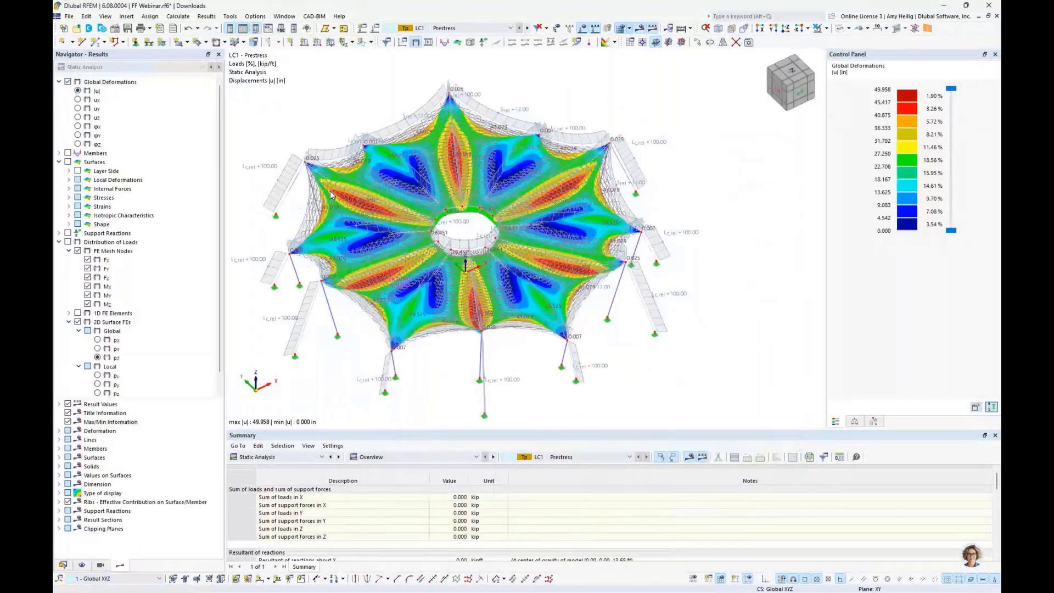
click(579, 29)
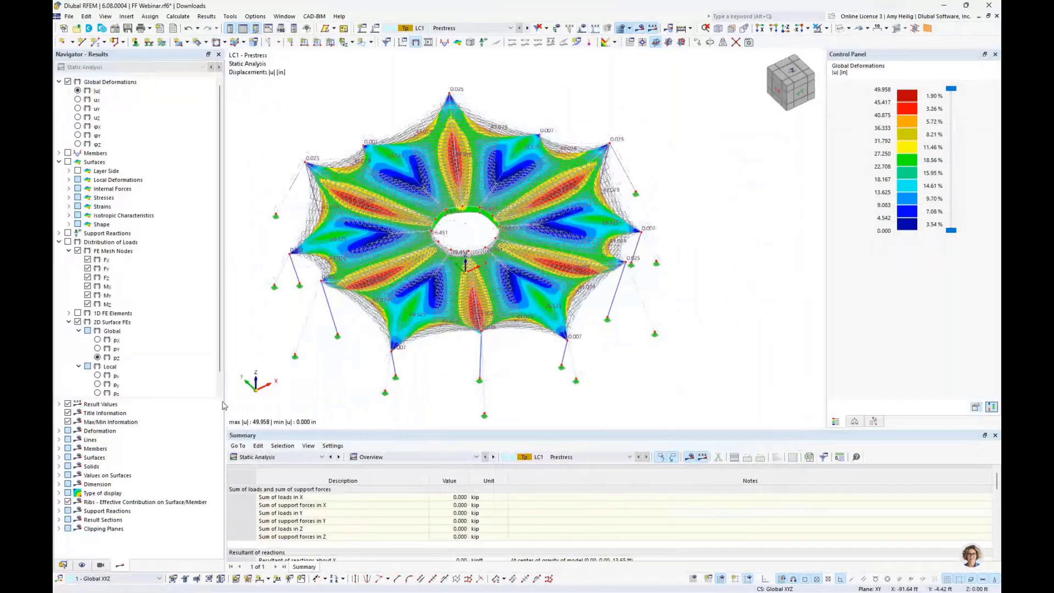
click(82, 565)
scroll(109, 329, down, 10)
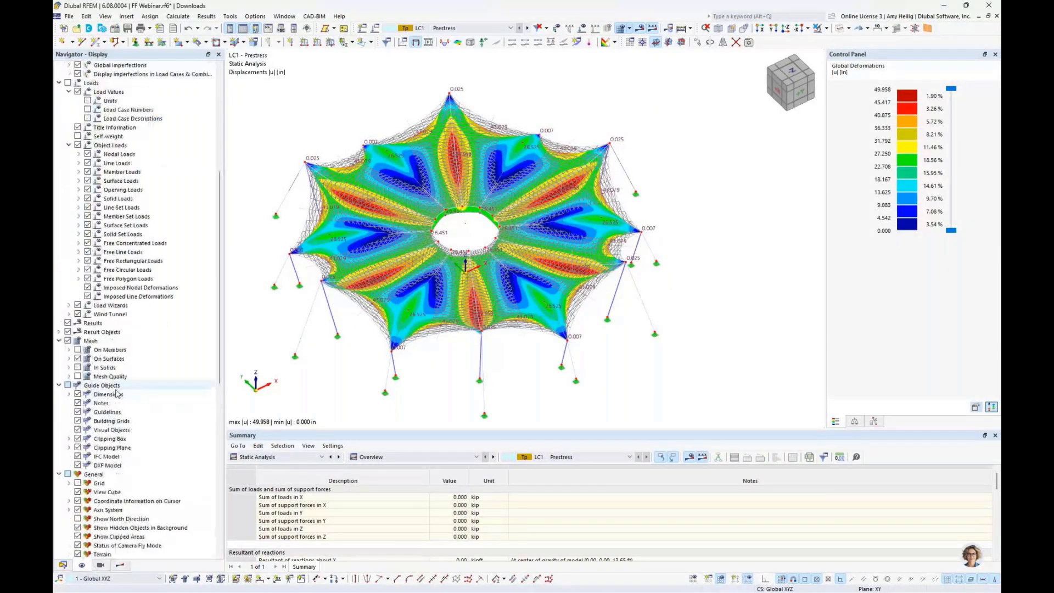
click(68, 341)
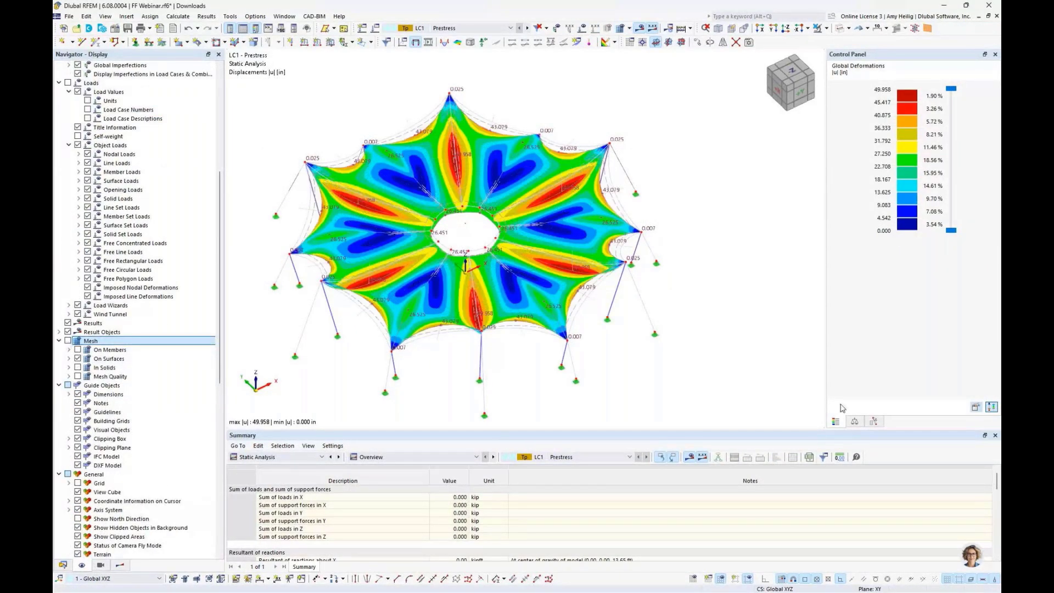
Step: Set the deformation display factor to 1.00 and examine the form-found canopy with the global deformation color scale
click(854, 421)
click(969, 91)
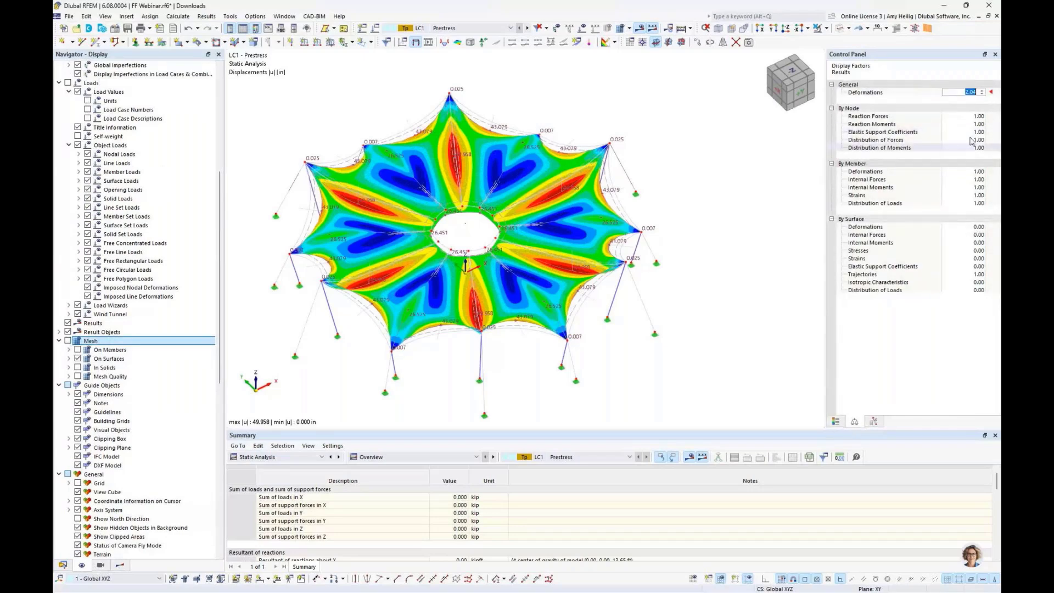
text(1)
key(Tab)
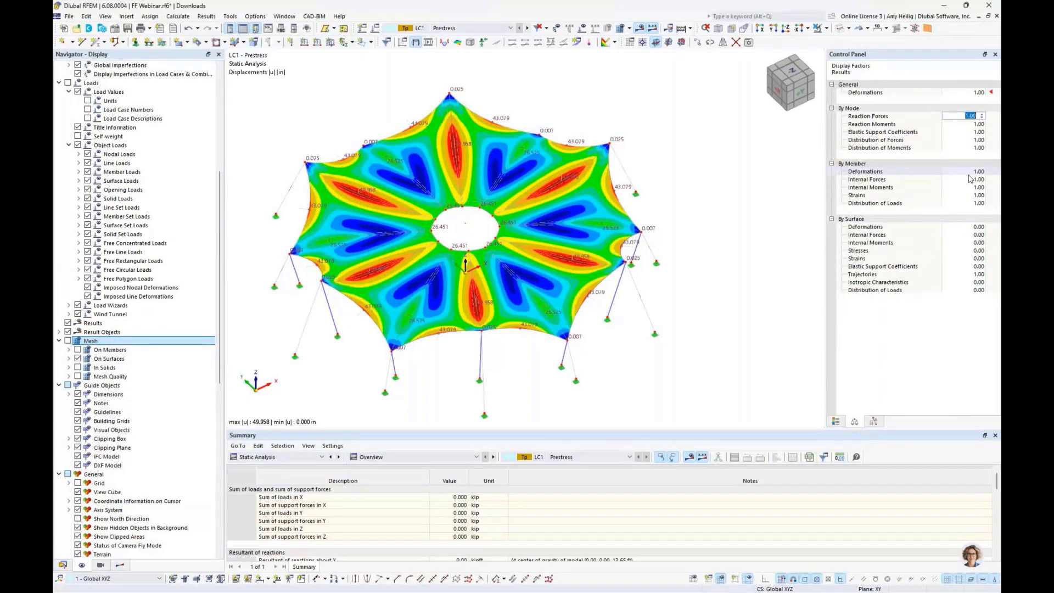
middle_drag(632, 336, 609, 290)
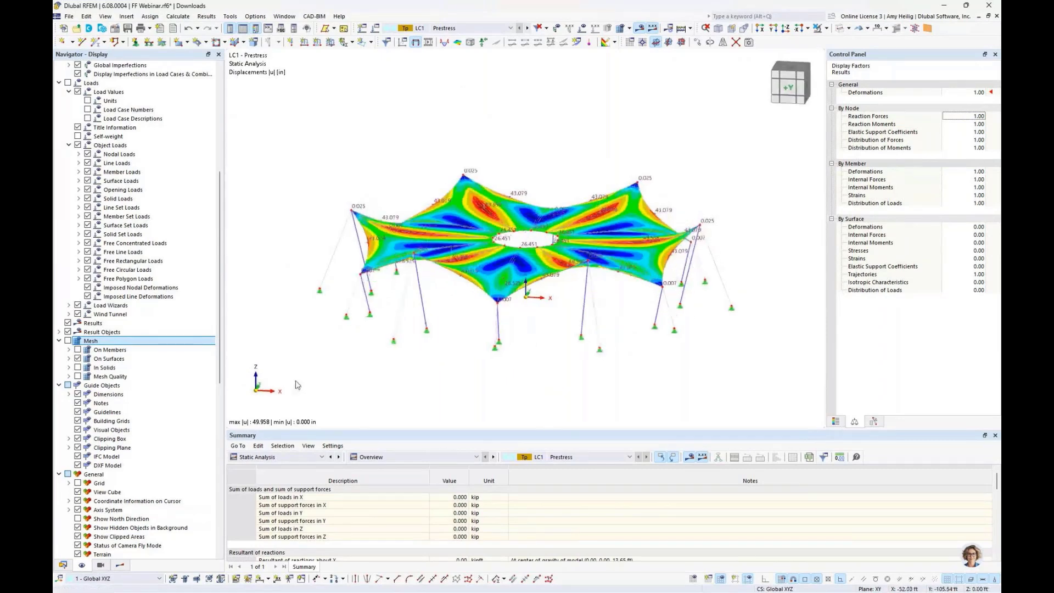
click(120, 566)
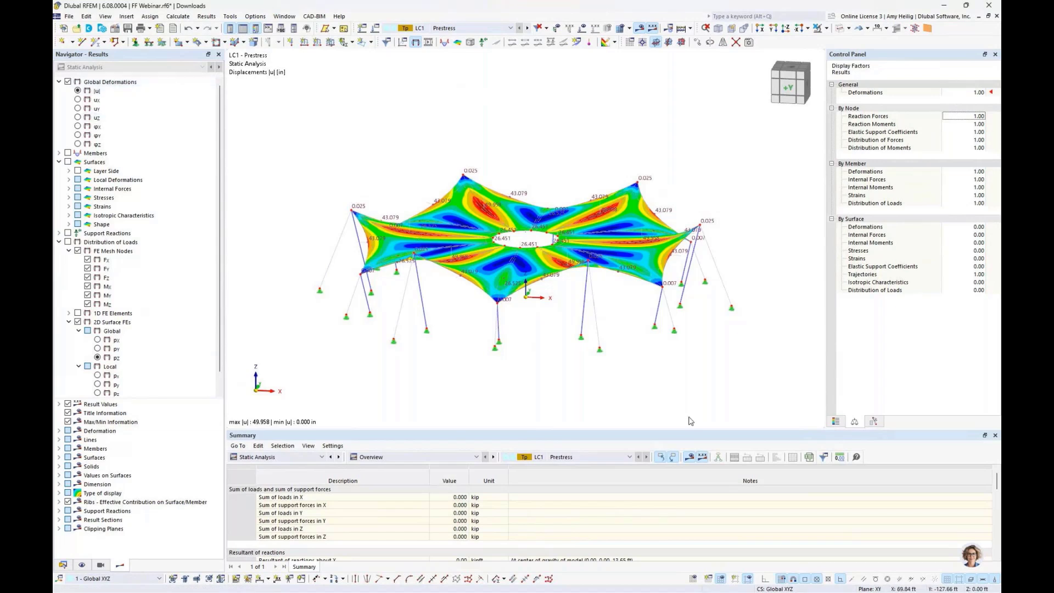
click(836, 422)
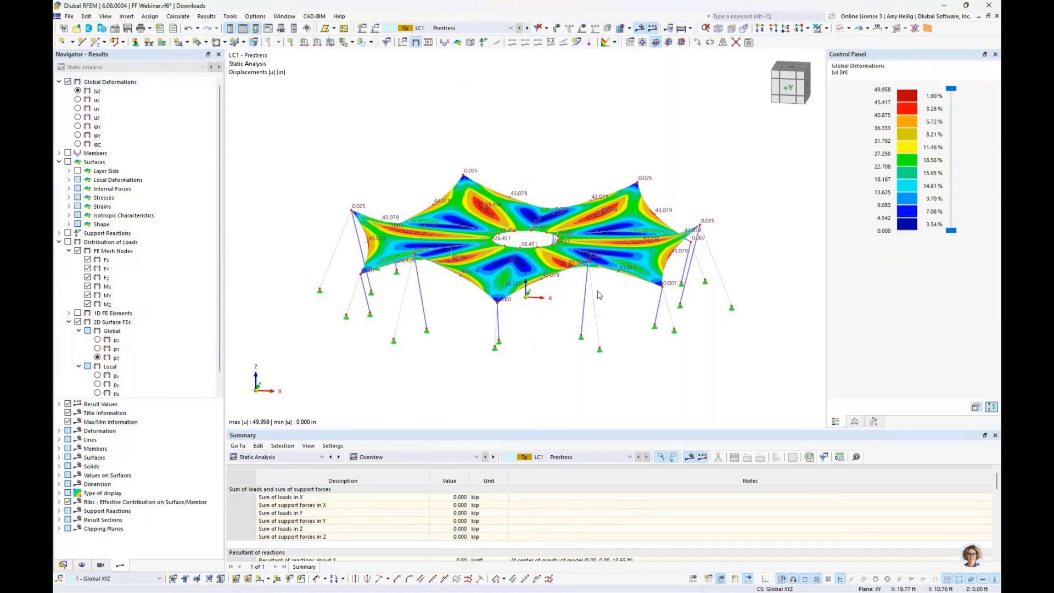
middle_drag(610, 306, 561, 320)
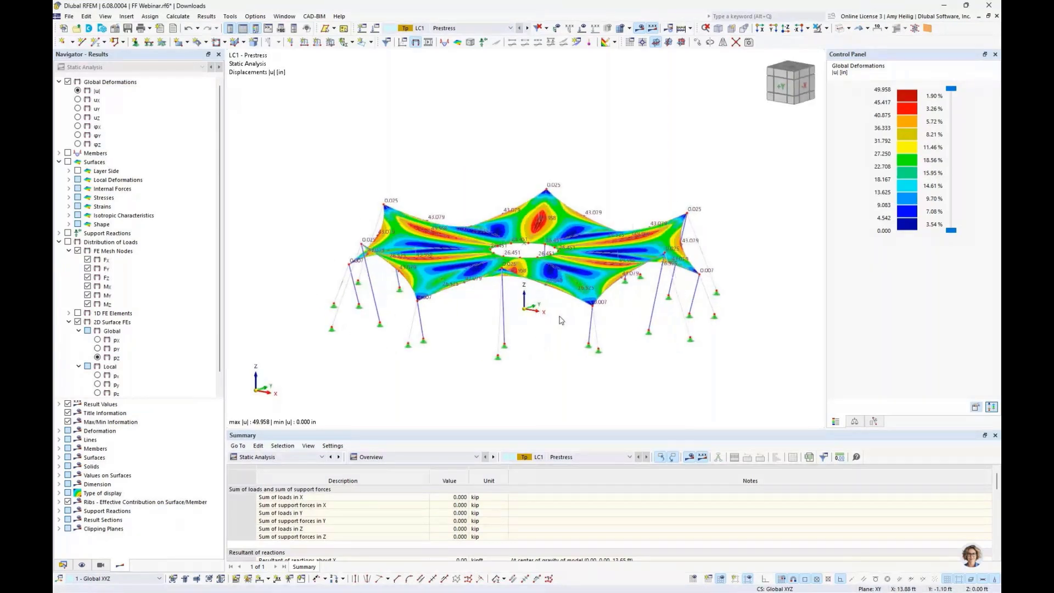
Step: Display the members' axial forces N instead of the global deformations and examine them along the cables and masts
click(59, 153)
click(68, 153)
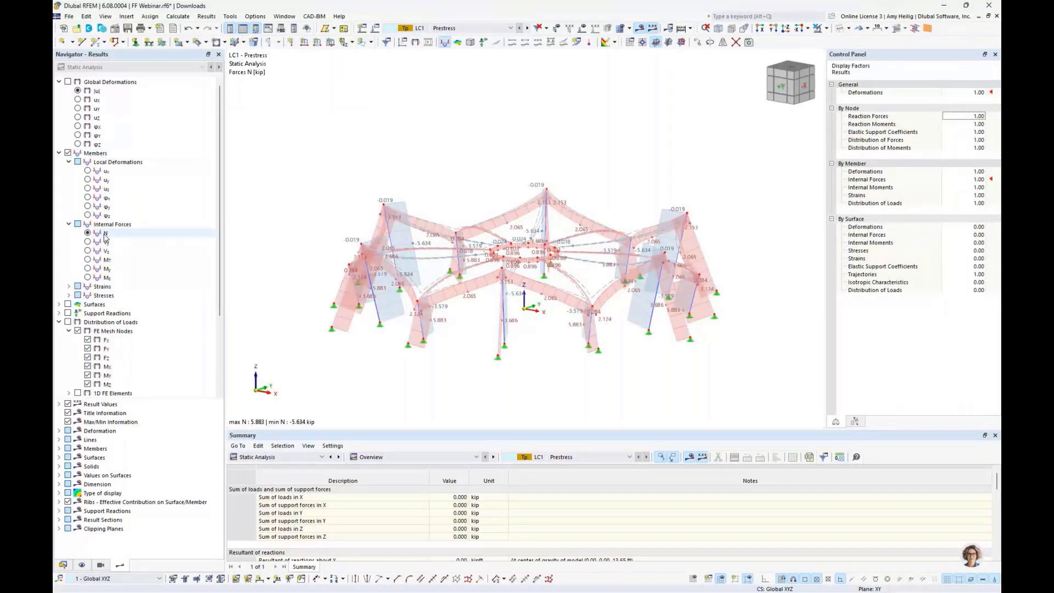
scroll(436, 336, up, 5)
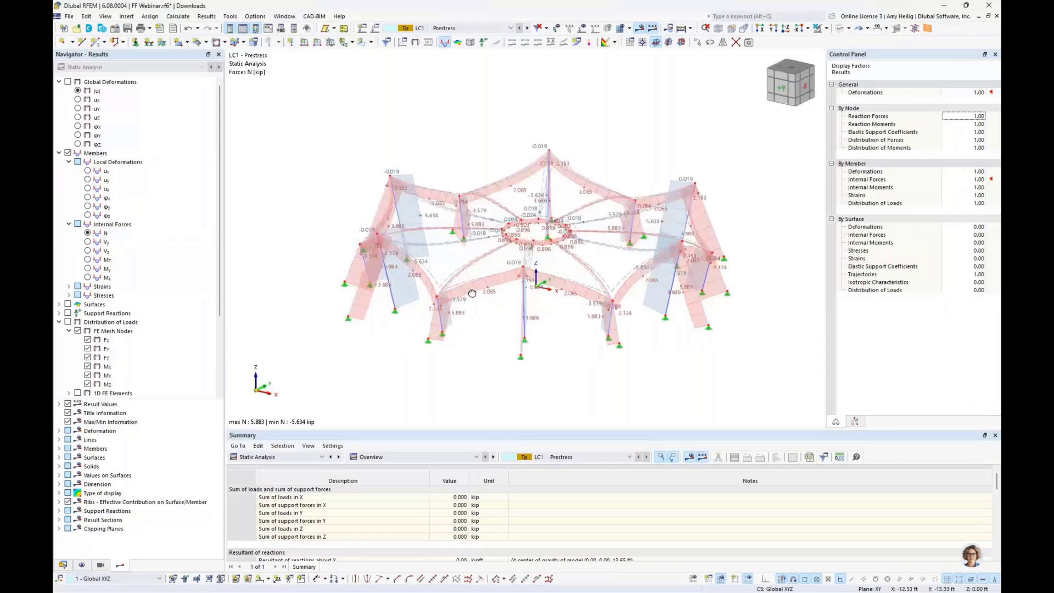
scroll(437, 336, up, 2)
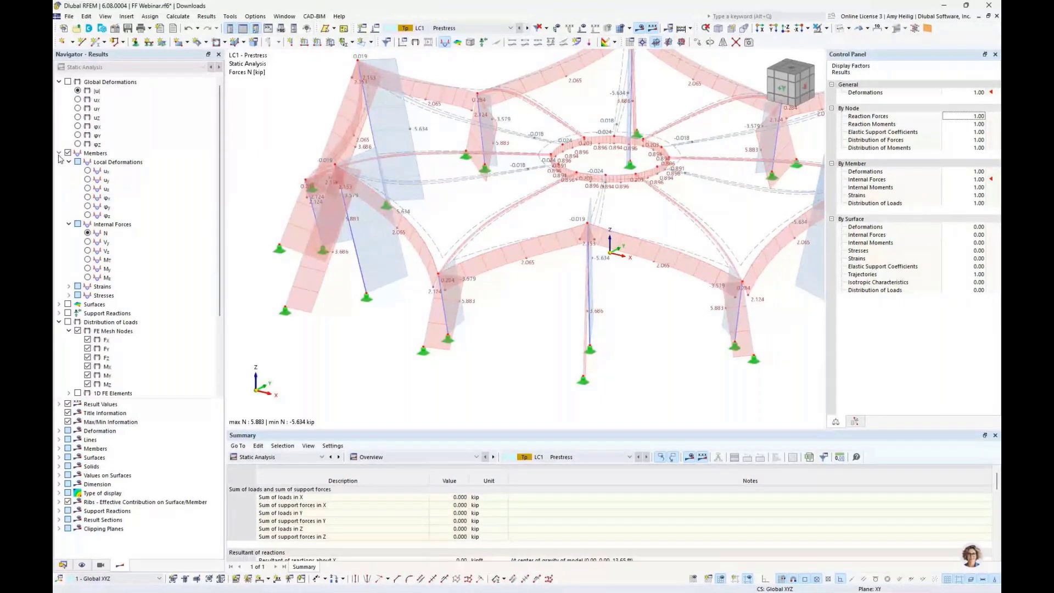
Step: Review the members' local deformations uy in plan view, then hide the member results
click(790, 35)
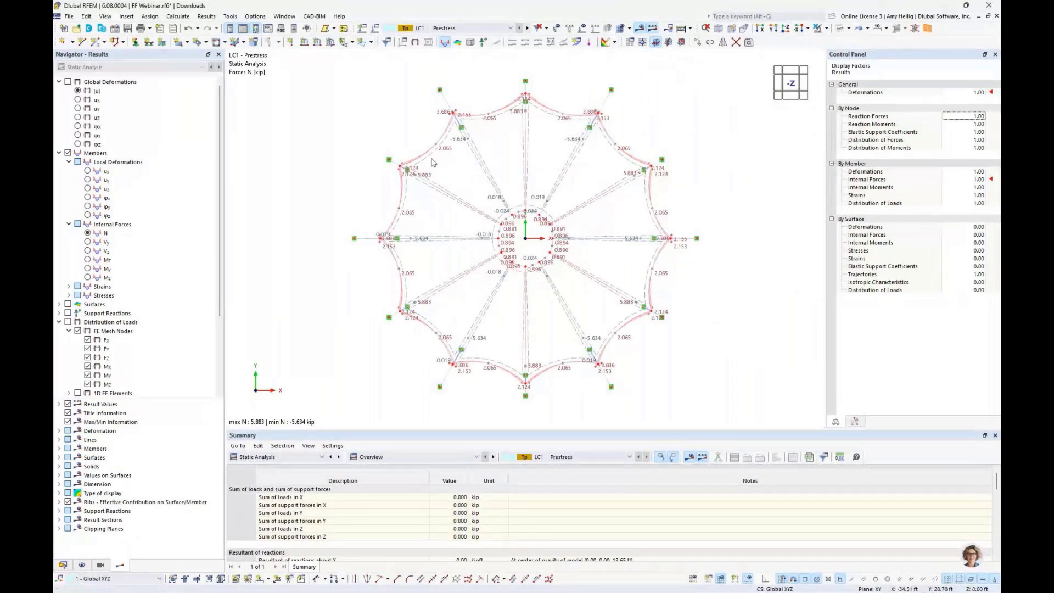
click(88, 181)
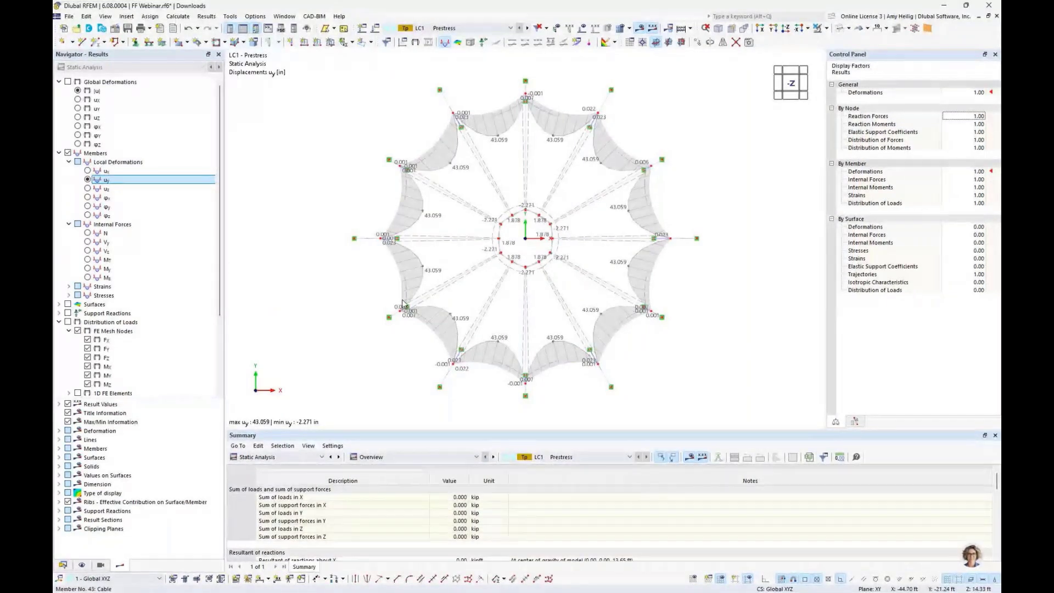
click(59, 153)
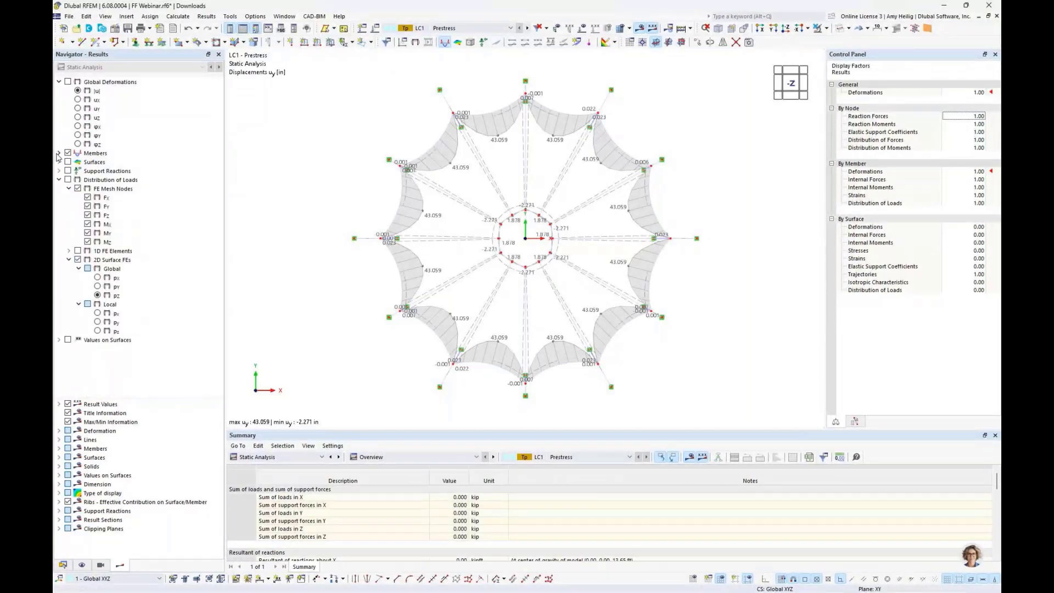
click(68, 154)
Step: Examine the membrane surfaces' axial forces nx and then ny with the color scale, in plan and in isometric view
click(58, 162)
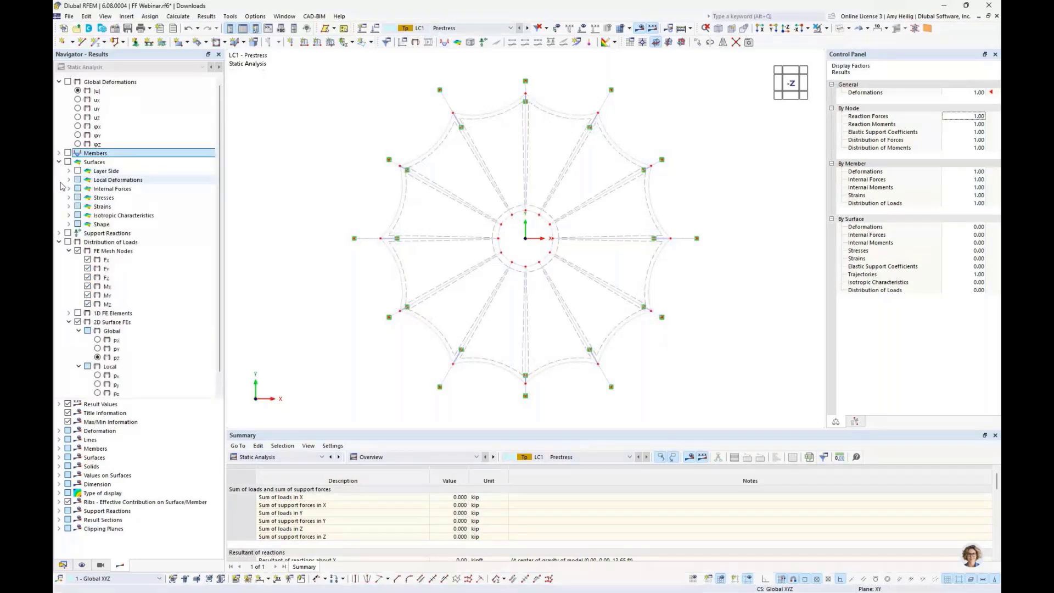
click(68, 188)
click(97, 251)
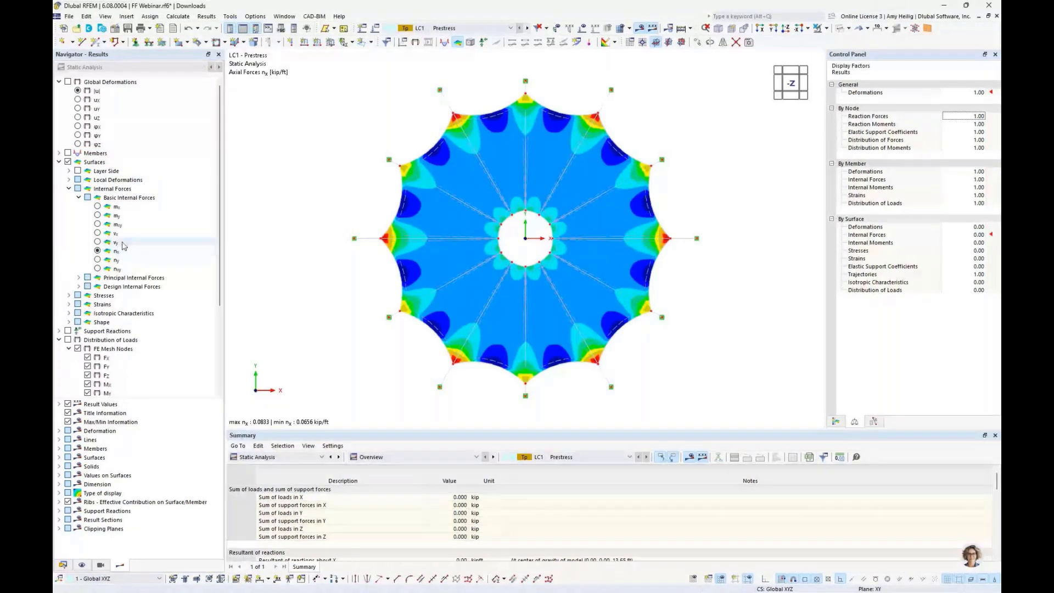
click(836, 422)
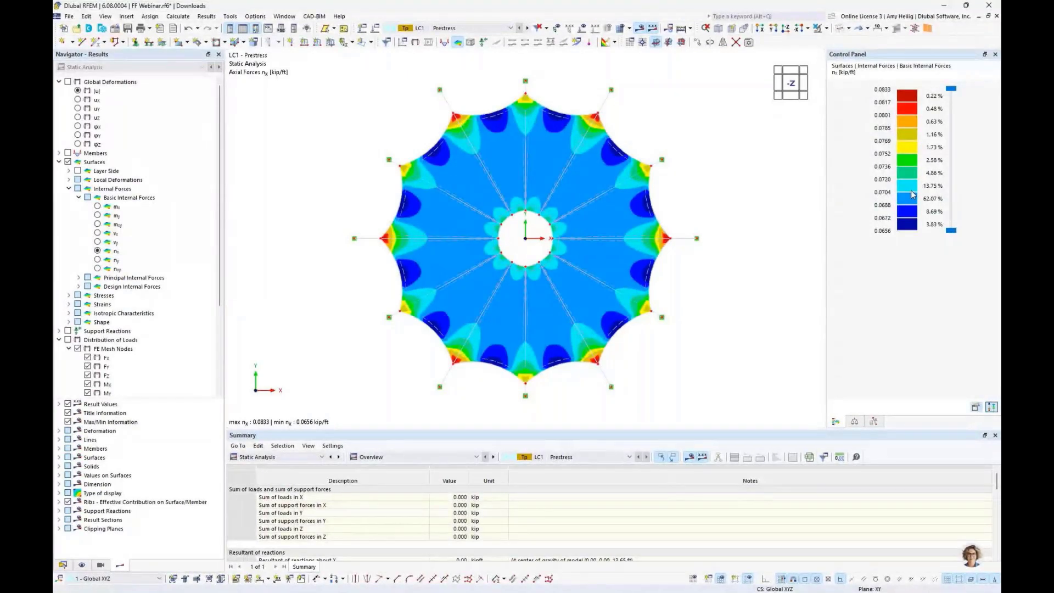
click(98, 260)
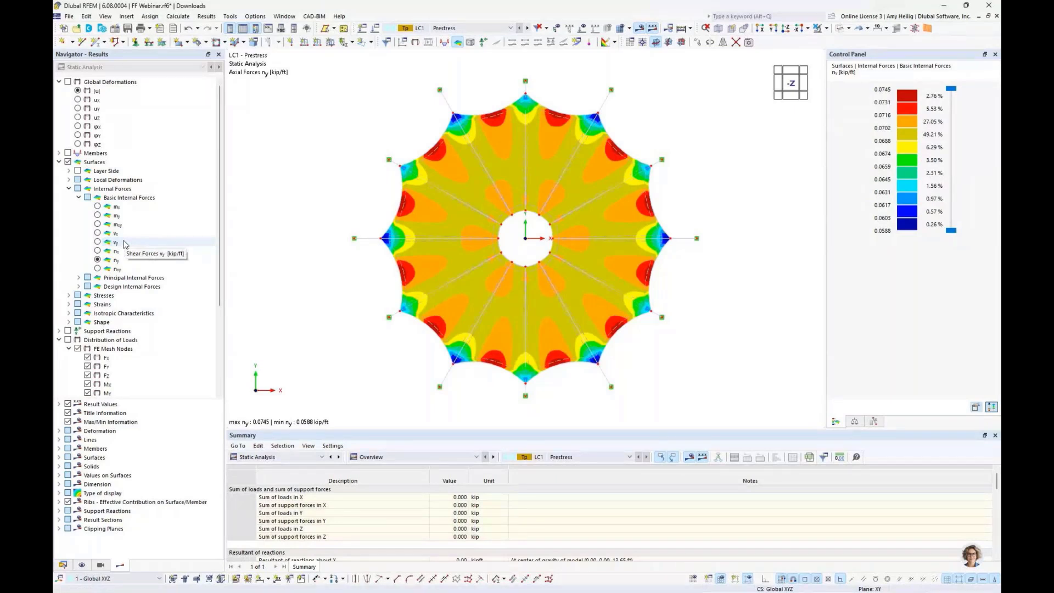
click(640, 29)
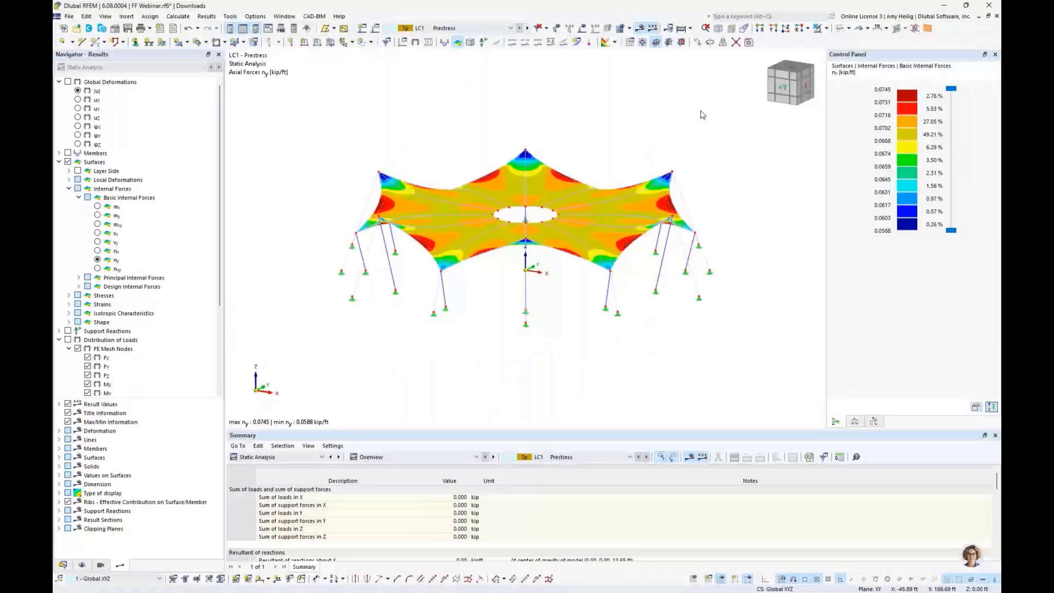
scroll(607, 160, up, 2)
mouse_move(607, 160)
middle_down()
mouse_move(629, 145)
mouse_move(604, 150)
middle_up()
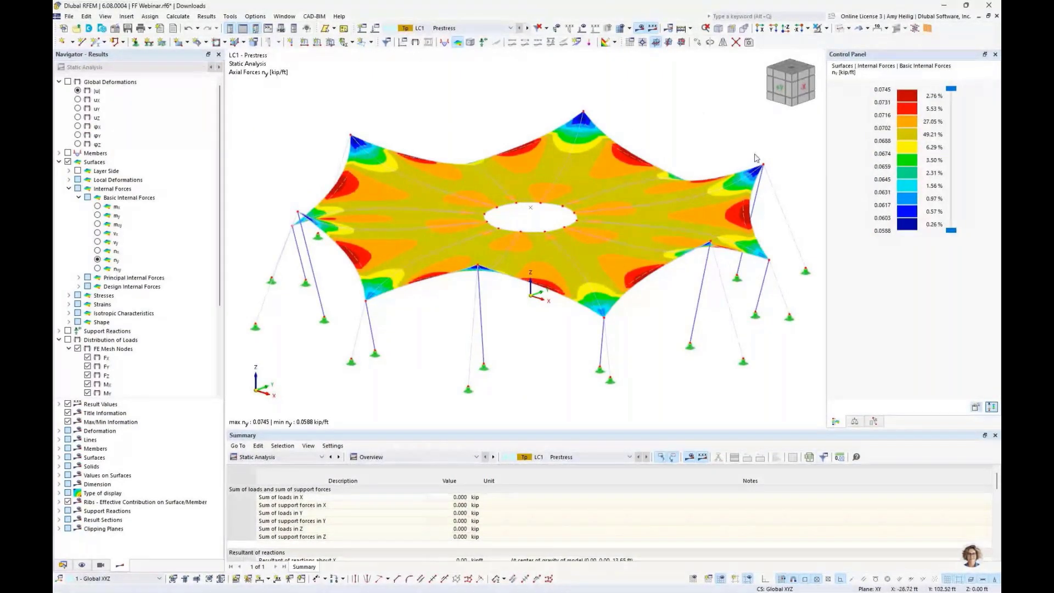
mouse_move(702, 248)
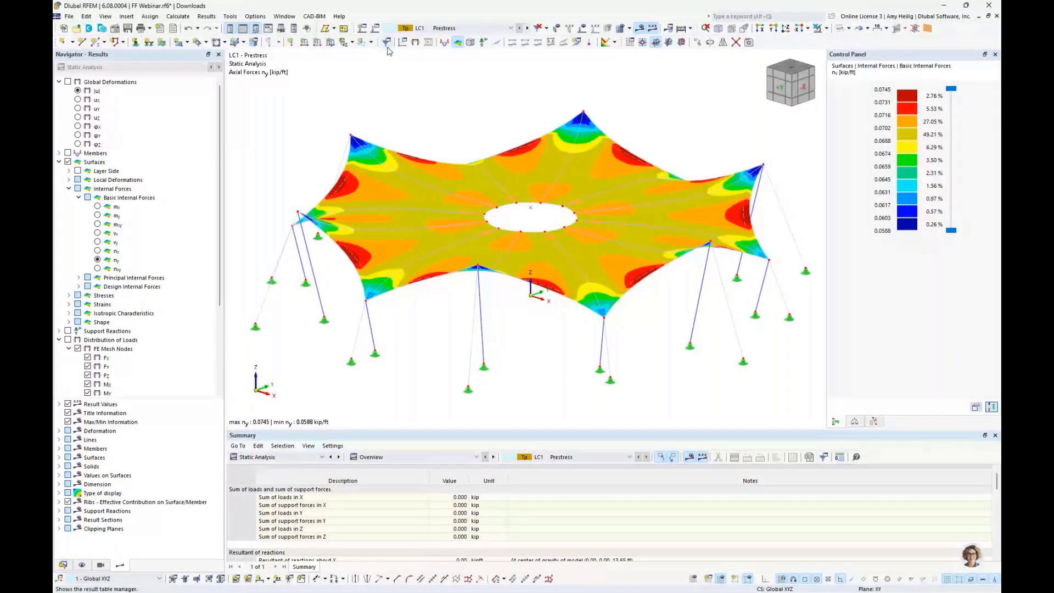
Step: Add a second load case named Dead with active self-weight and the action category Dead load
click(375, 29)
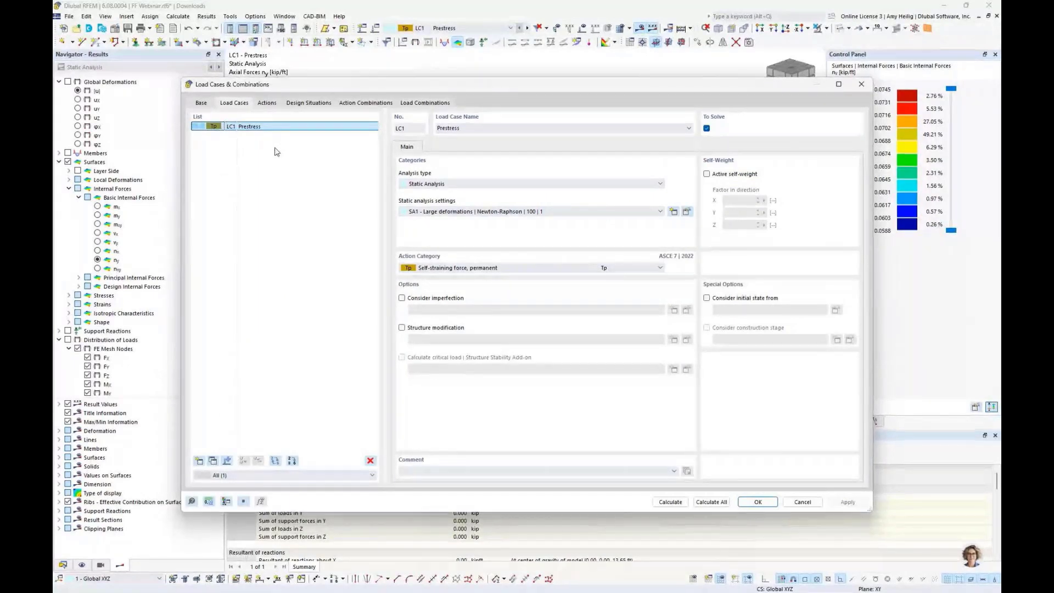
click(200, 461)
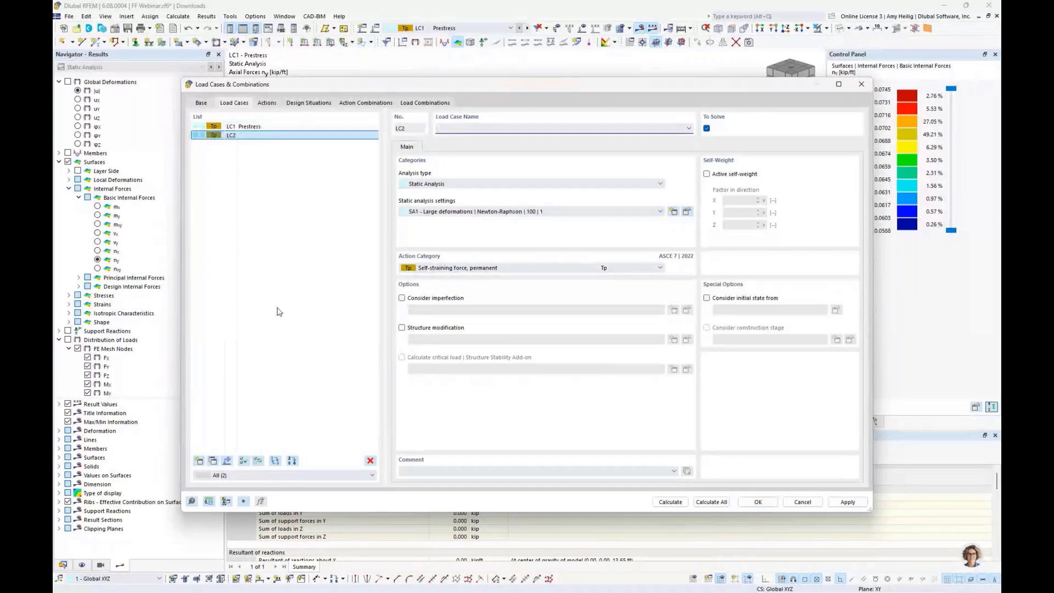
text(Dead)
click(708, 175)
click(485, 268)
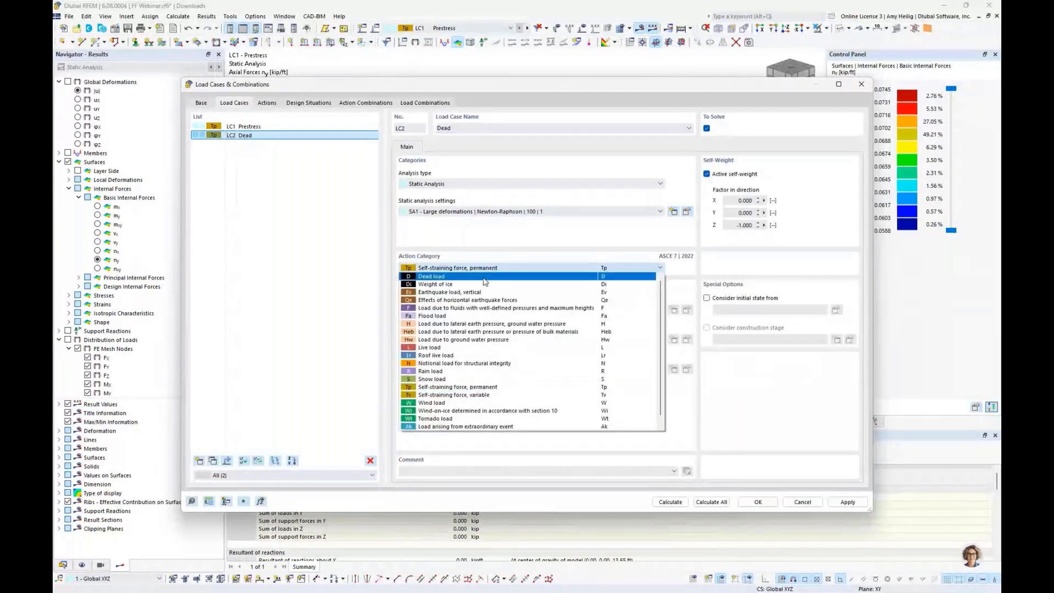
click(485, 277)
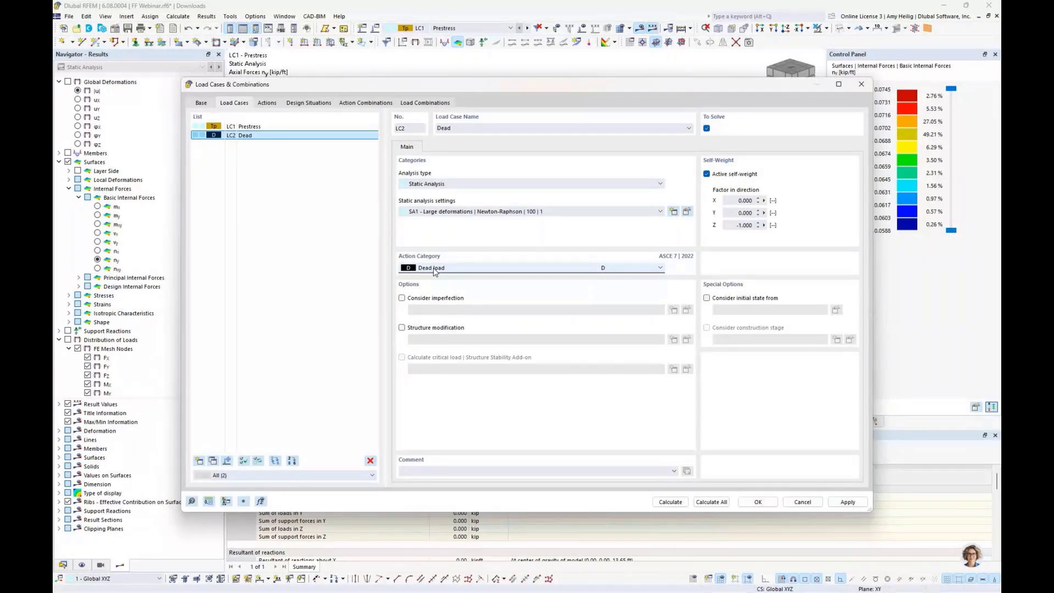
Step: Enable structure modification for the Dead load case and create a new modification named Remove FF Supports
click(415, 328)
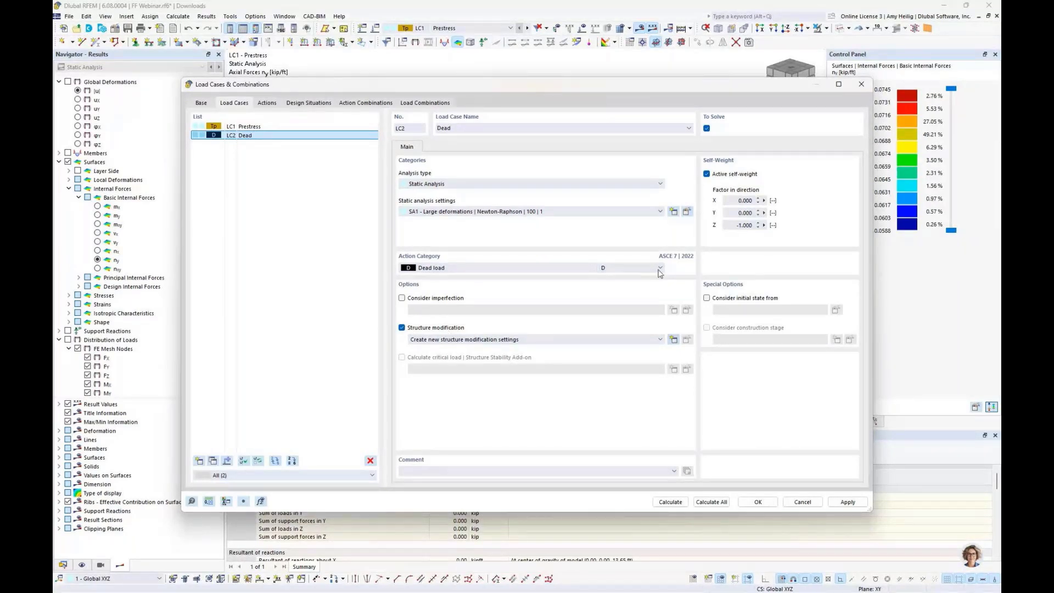
click(674, 340)
drag(483, 139, 358, 138)
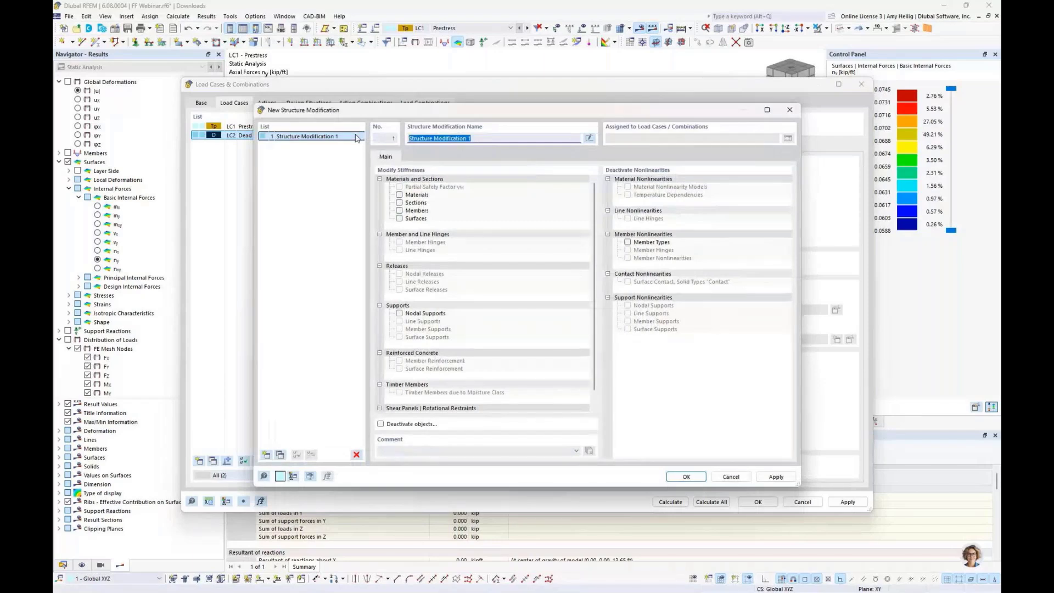
key(BackSpace)
text(D)
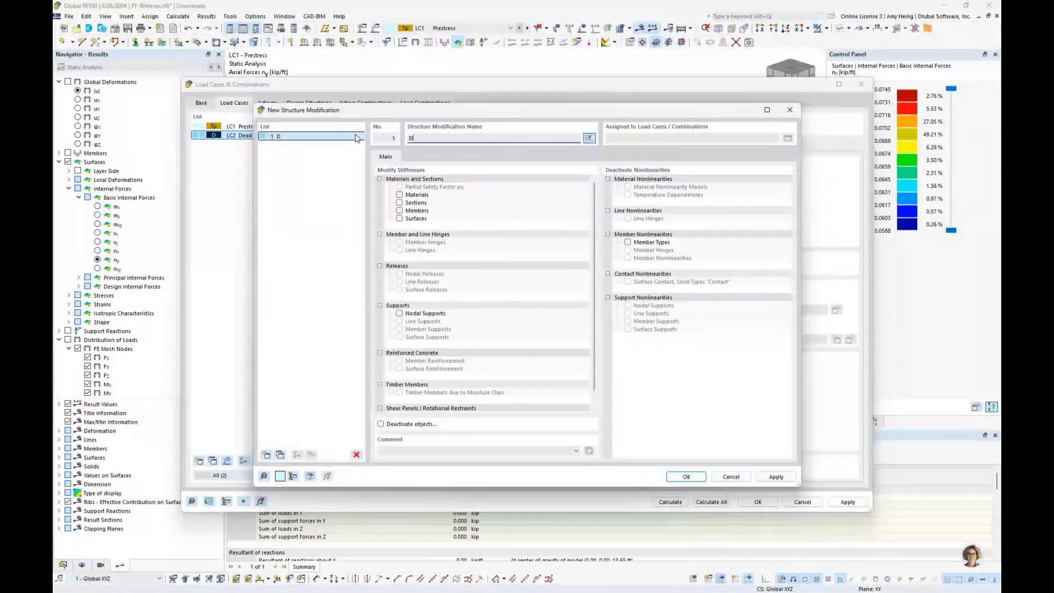
text(emove FF Support)
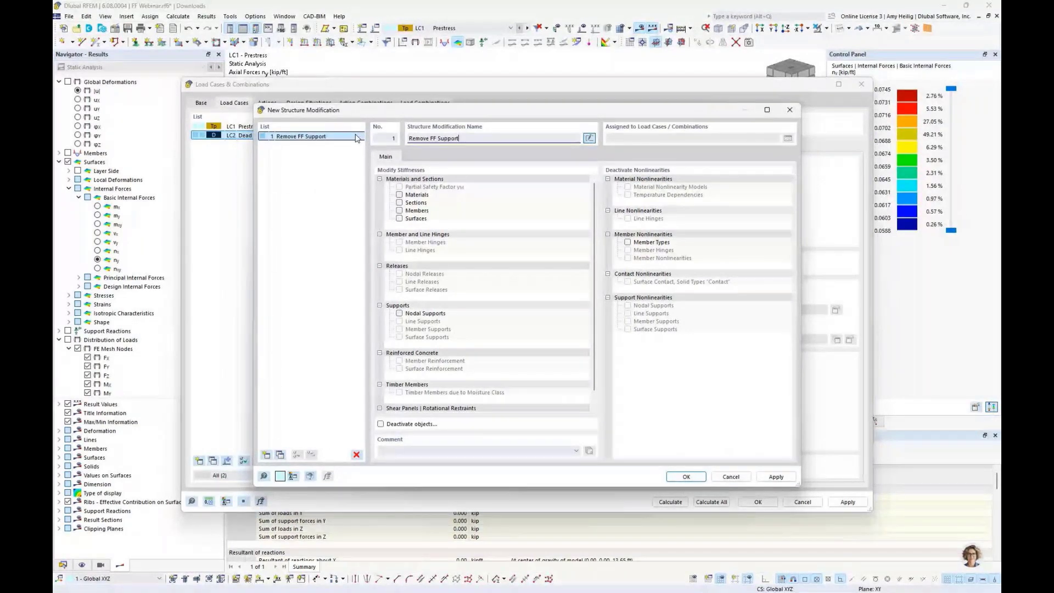
text(s)
Step: Activate object deactivation for supports on nodes in the structure modification and start a new object selection for it
click(392, 424)
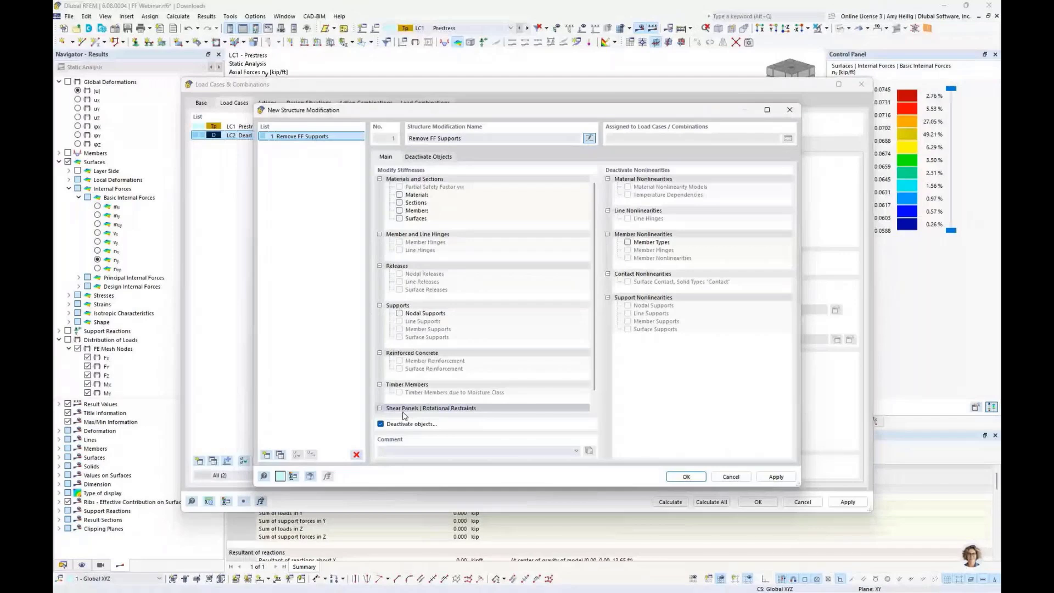
click(428, 157)
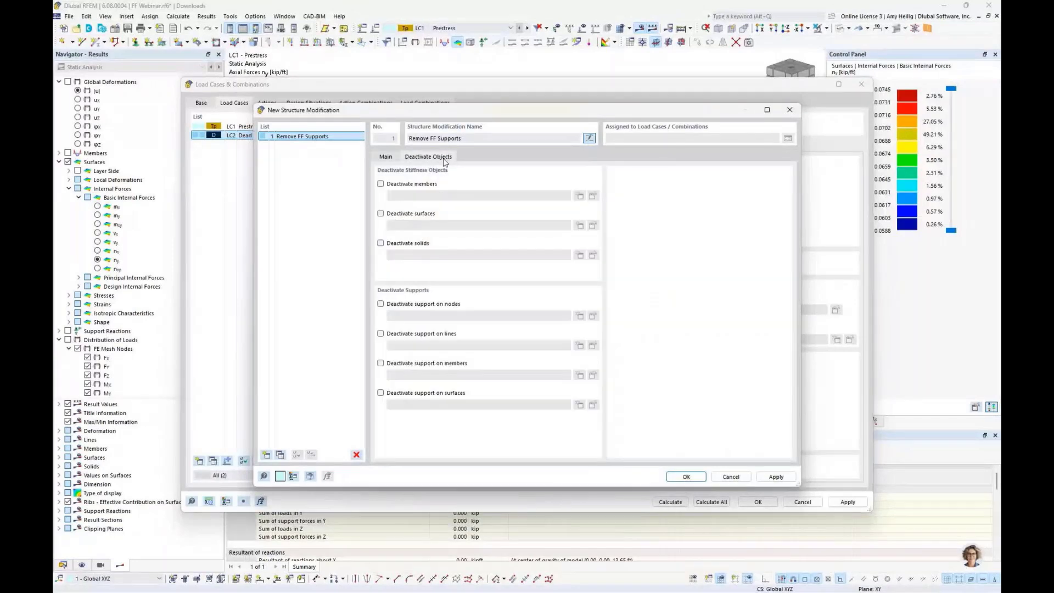
click(381, 305)
click(580, 315)
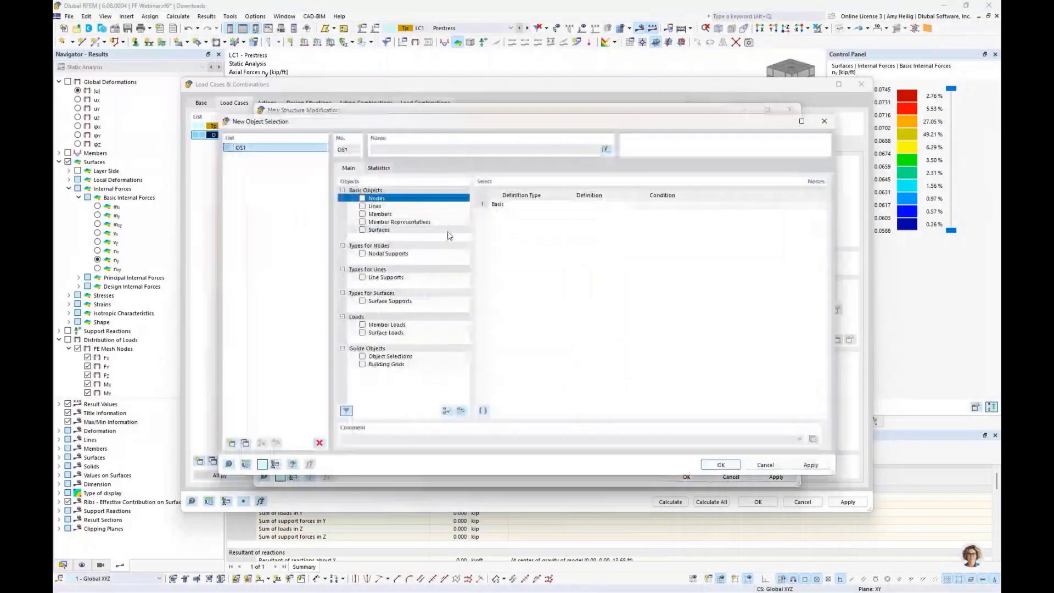
click(362, 199)
click(604, 218)
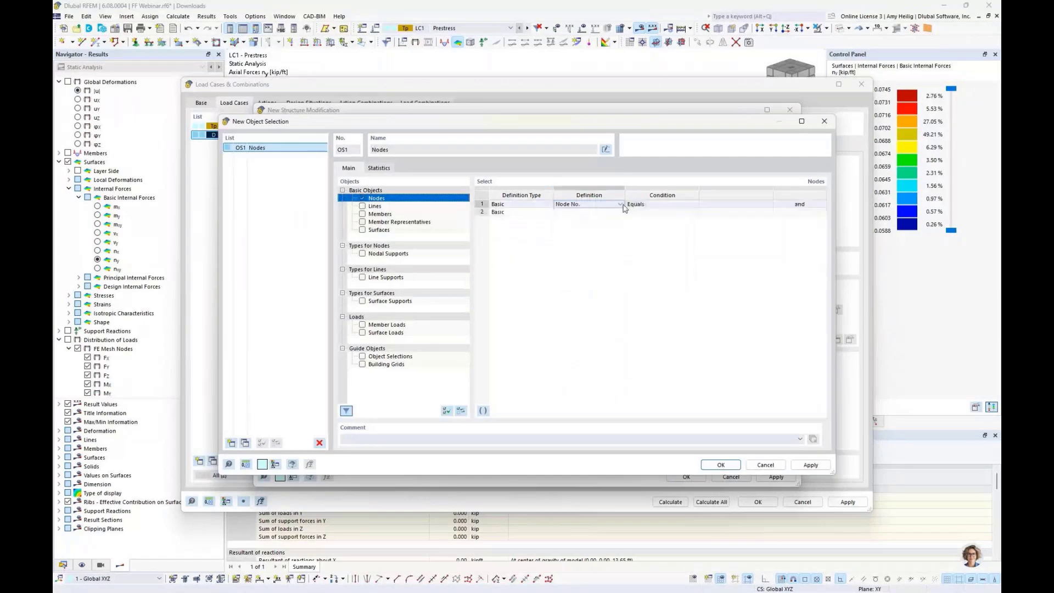
click(762, 208)
click(768, 205)
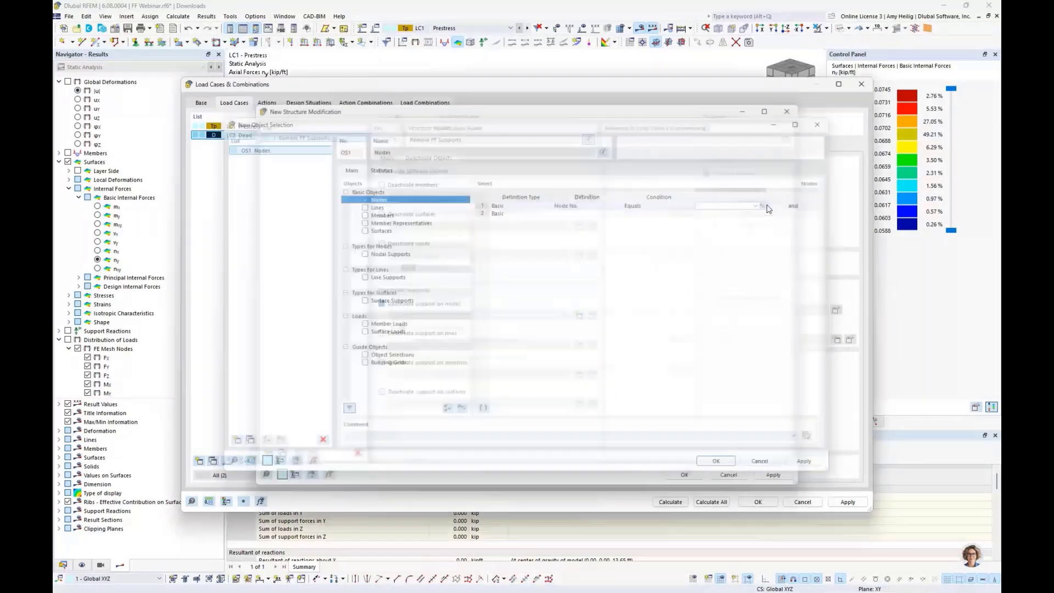
click(760, 29)
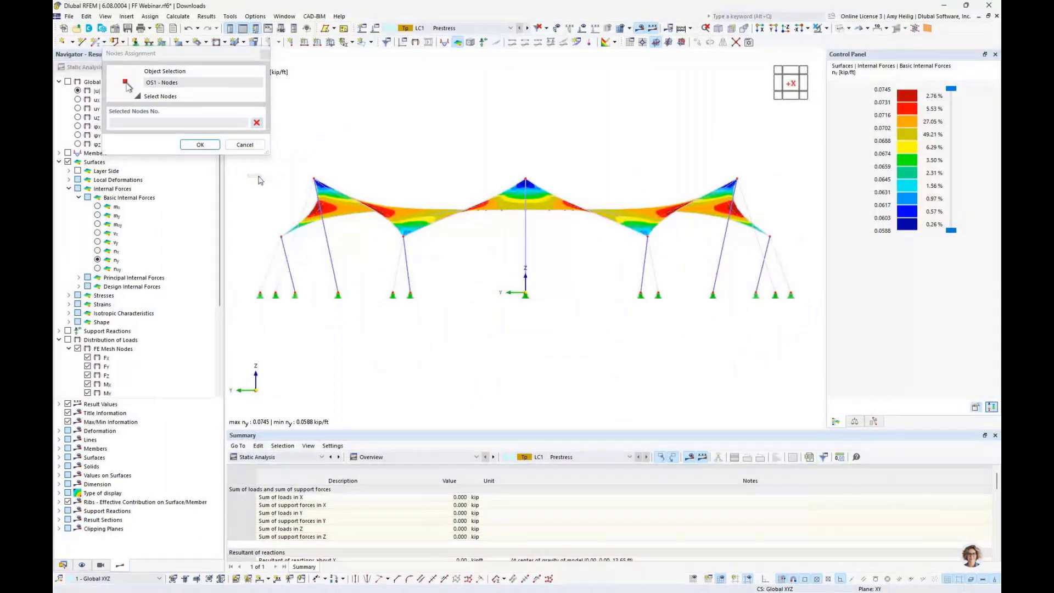
drag(248, 175, 427, 268)
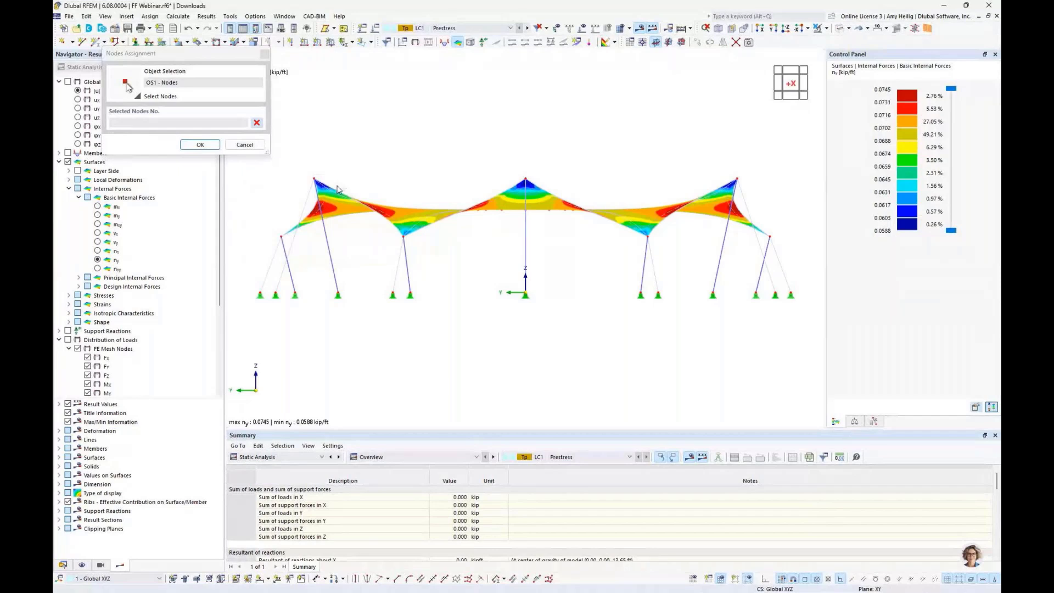
click(201, 145)
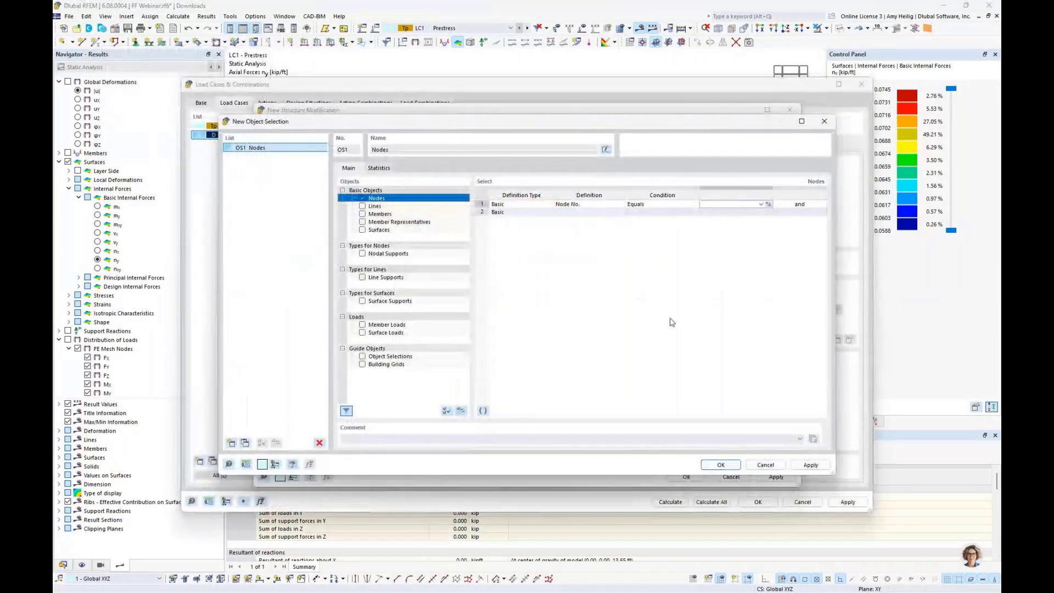
click(362, 207)
click(612, 354)
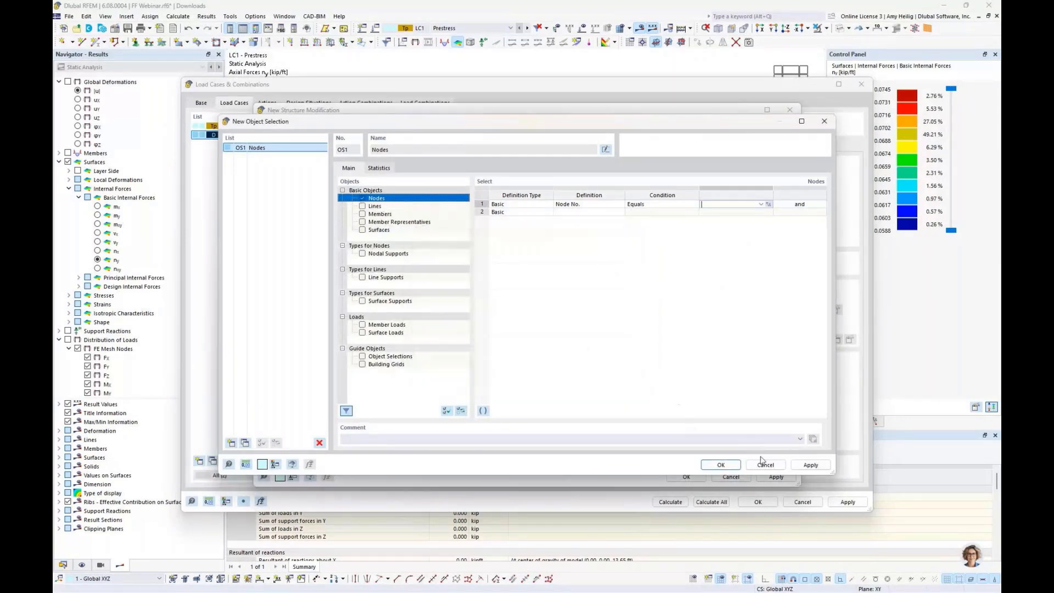
click(765, 466)
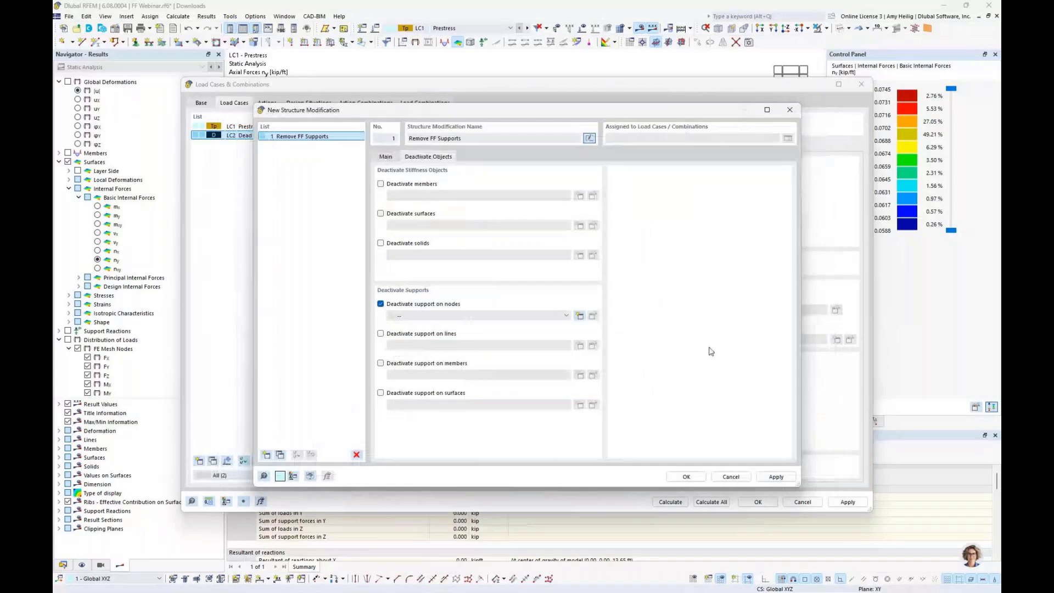
Step: Accept the structure modification but disable it for the Dead load case, and consider its initial state from LC1 - Prestress instead
click(686, 476)
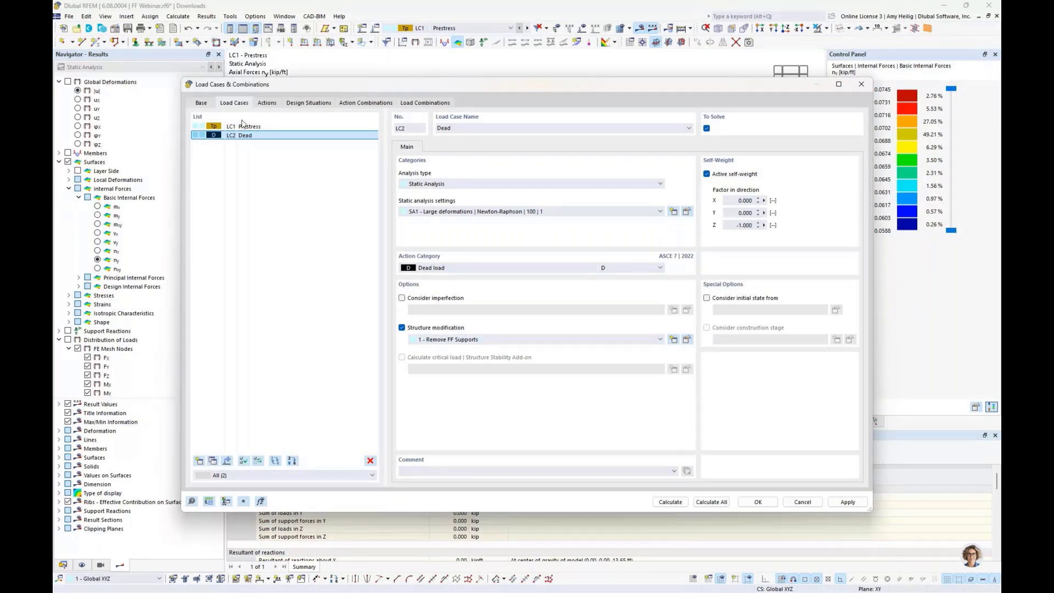
click(402, 327)
click(706, 298)
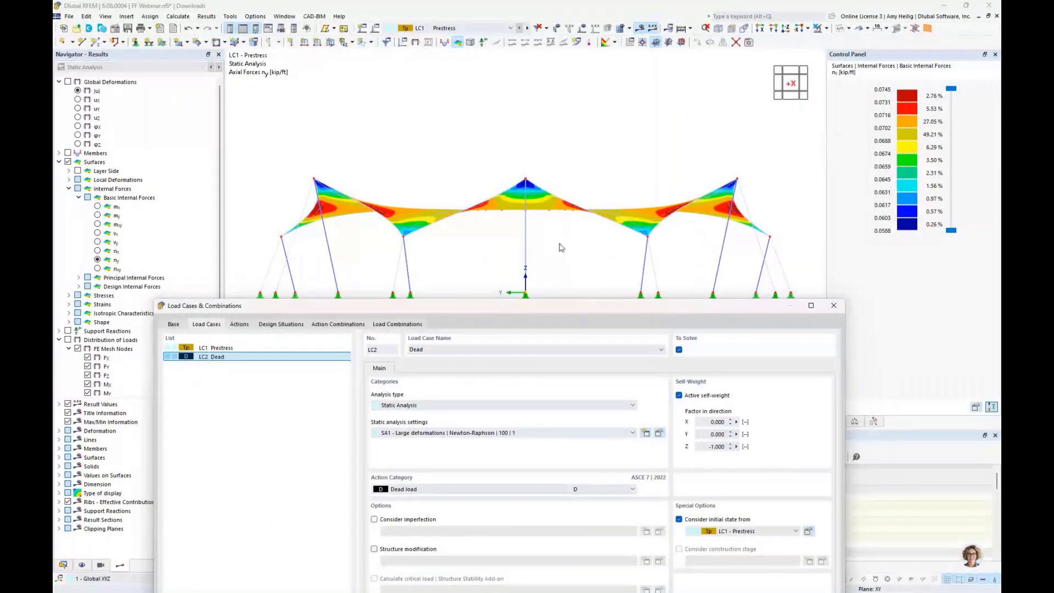
drag(554, 306, 576, 89)
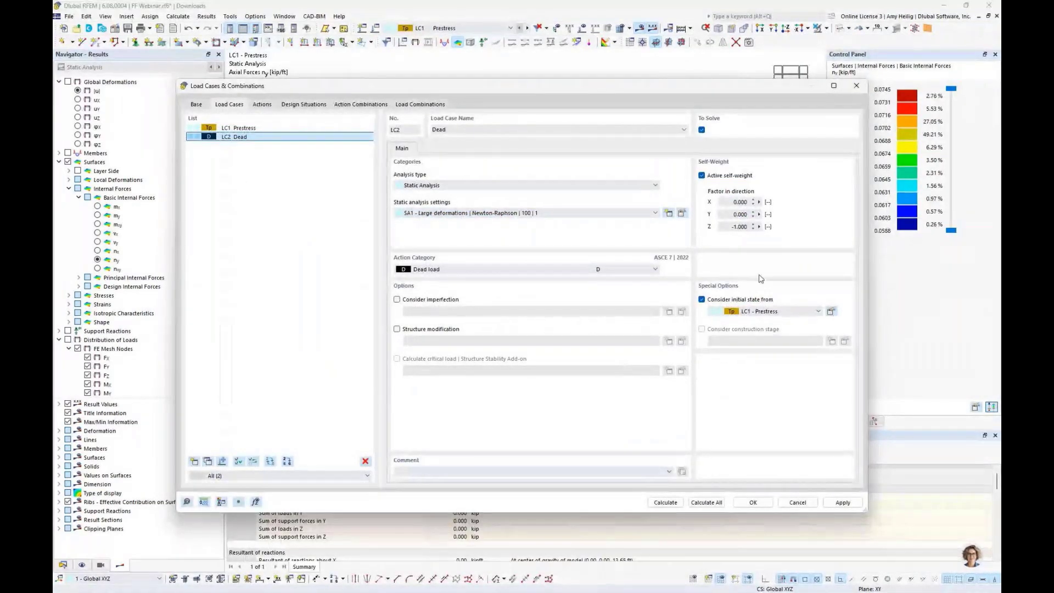
Step: Copy the Dead load case as Live, set its action category to Live load, and deactivate its self-weight
click(208, 462)
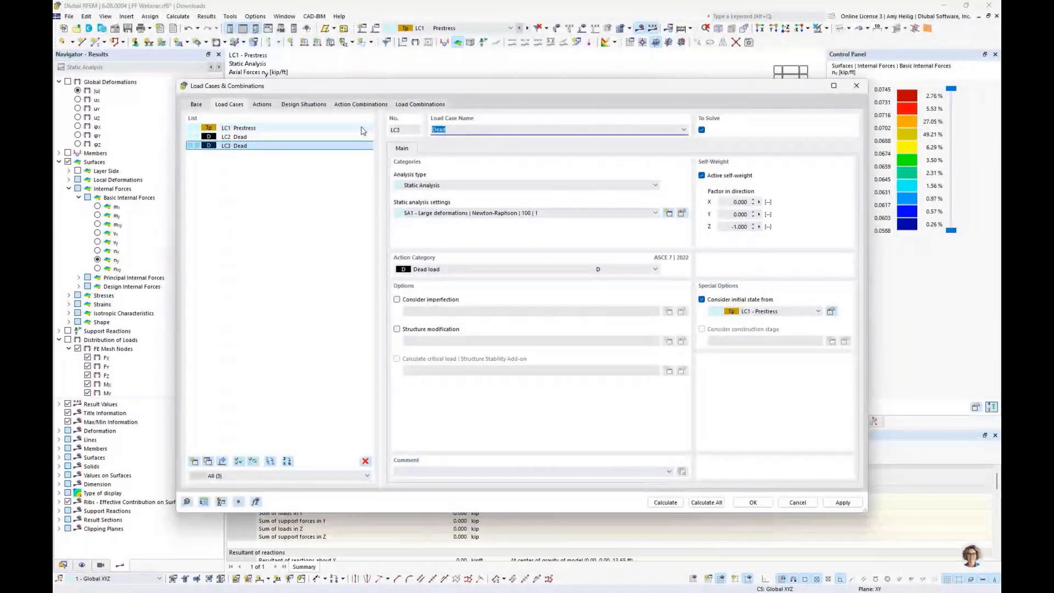
text(Live)
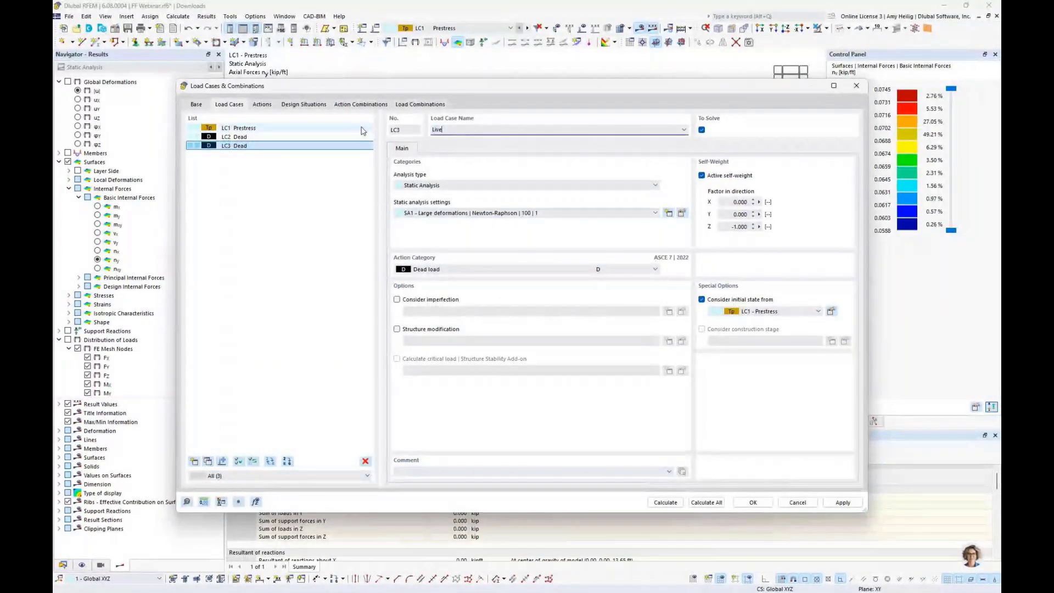
click(427, 271)
click(445, 348)
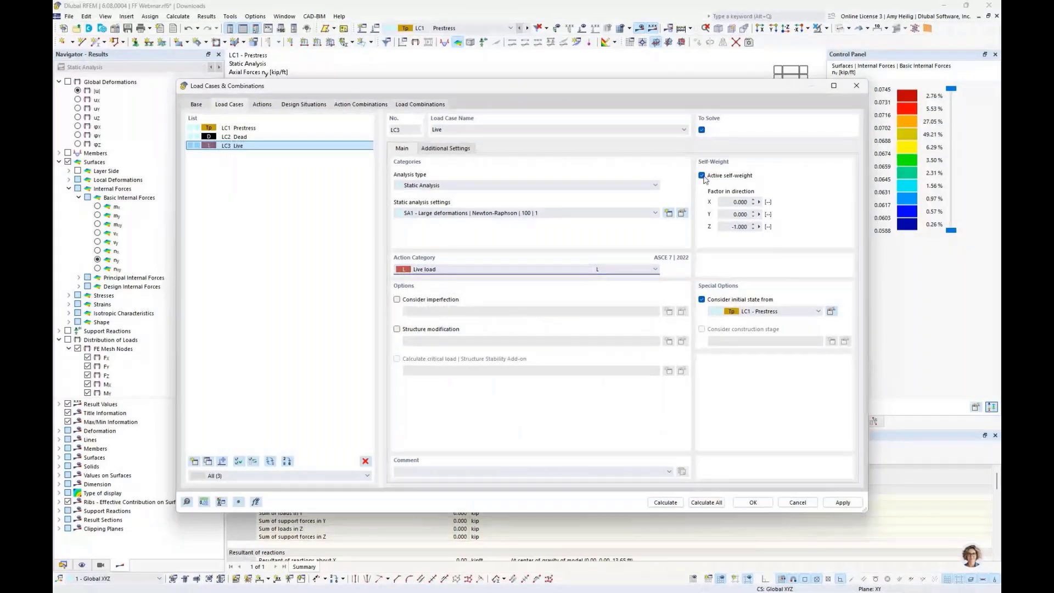
click(702, 176)
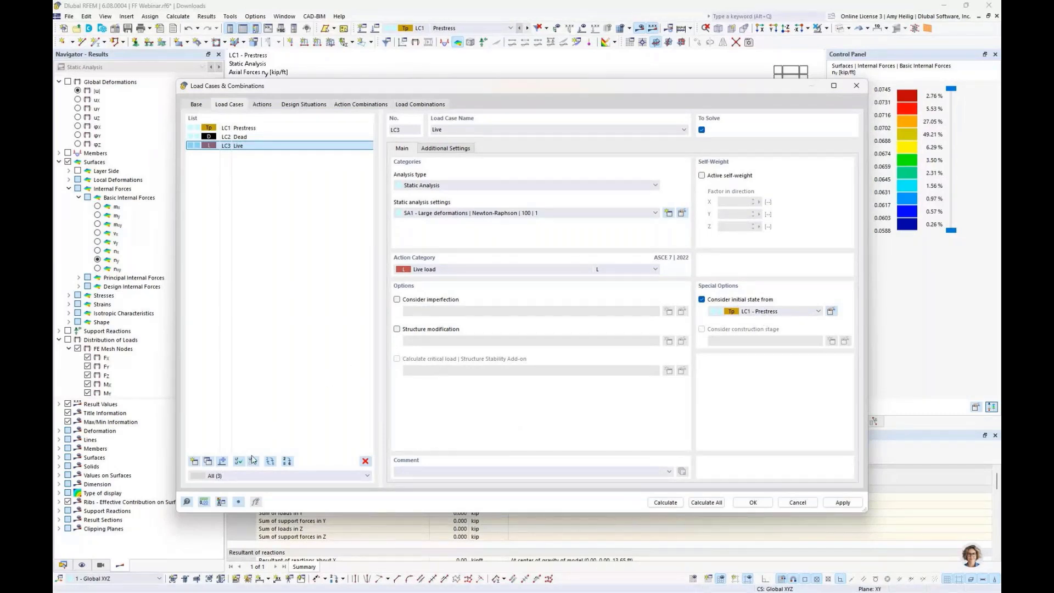
Step: Copy the Live load case, name the copy Rain, and set its action category to Rain load
click(207, 461)
key(BackSpace)
text(Rain)
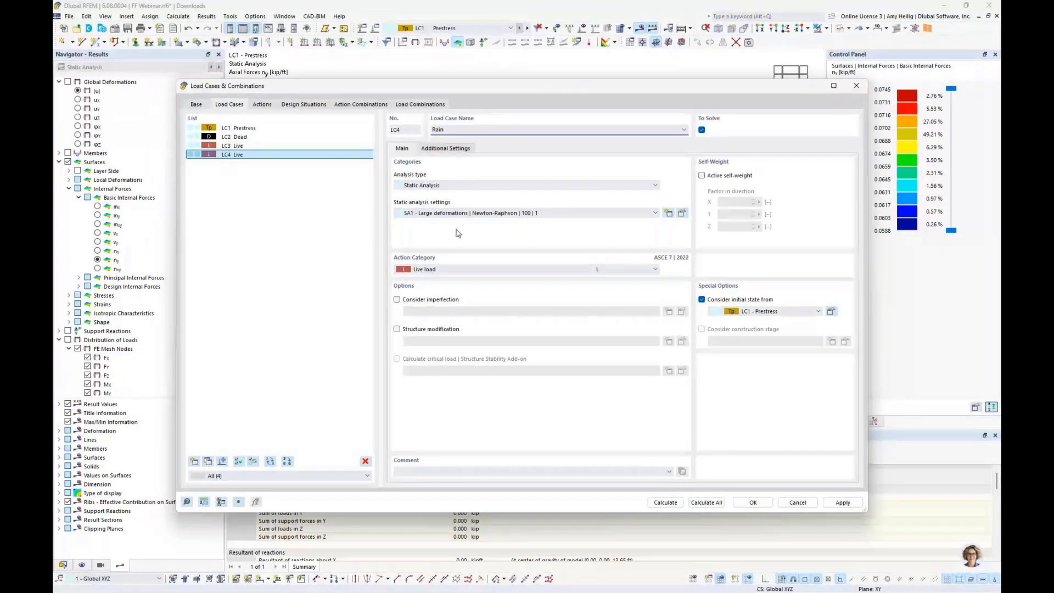
click(453, 269)
click(446, 373)
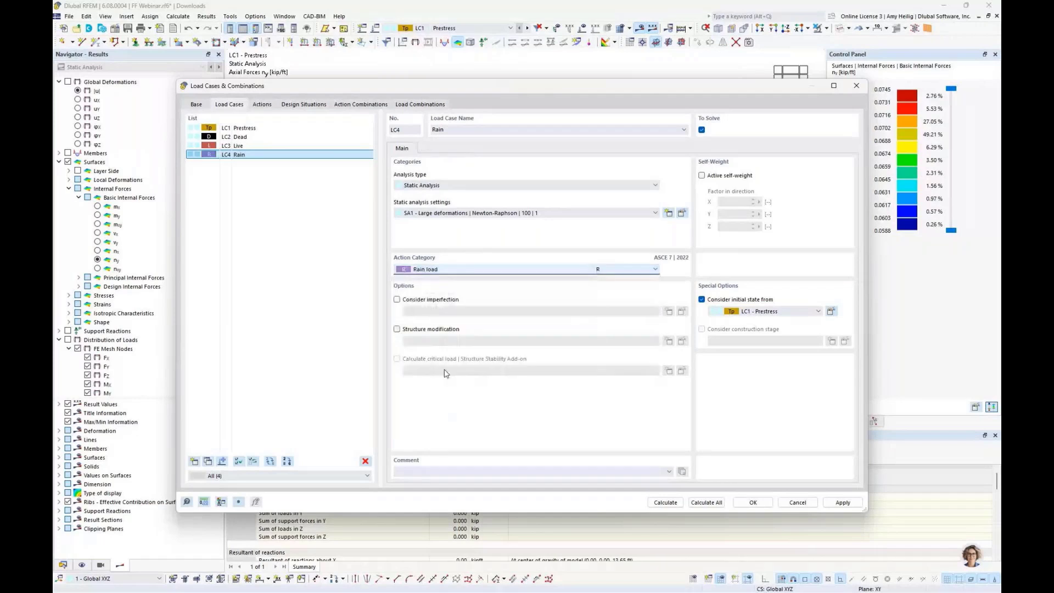
Step: Copy the Rain load case, name the copy Wind, and set its action category to Wind load
click(208, 462)
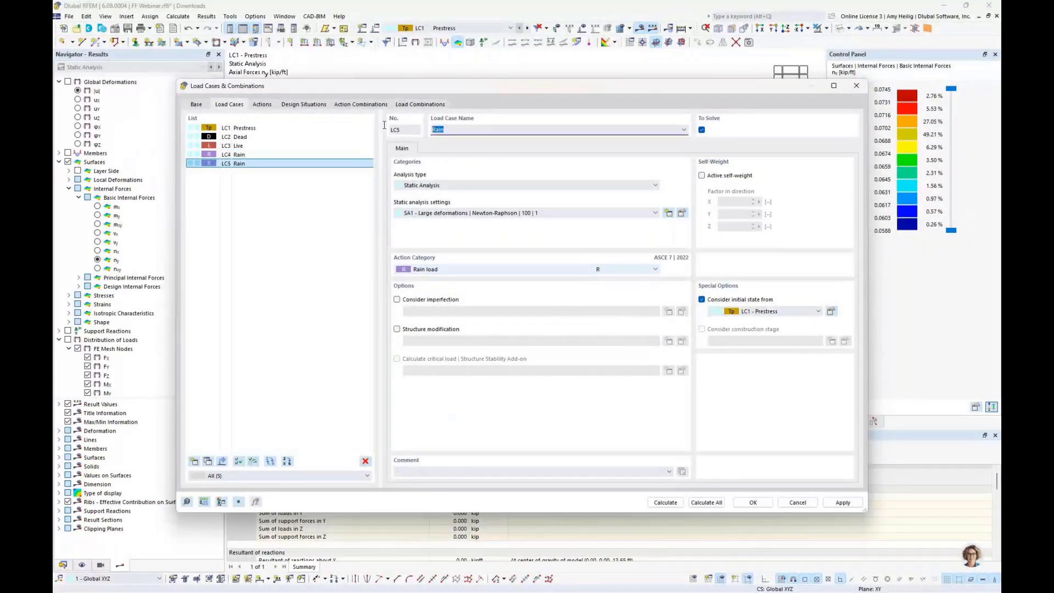
text(Wind)
click(440, 274)
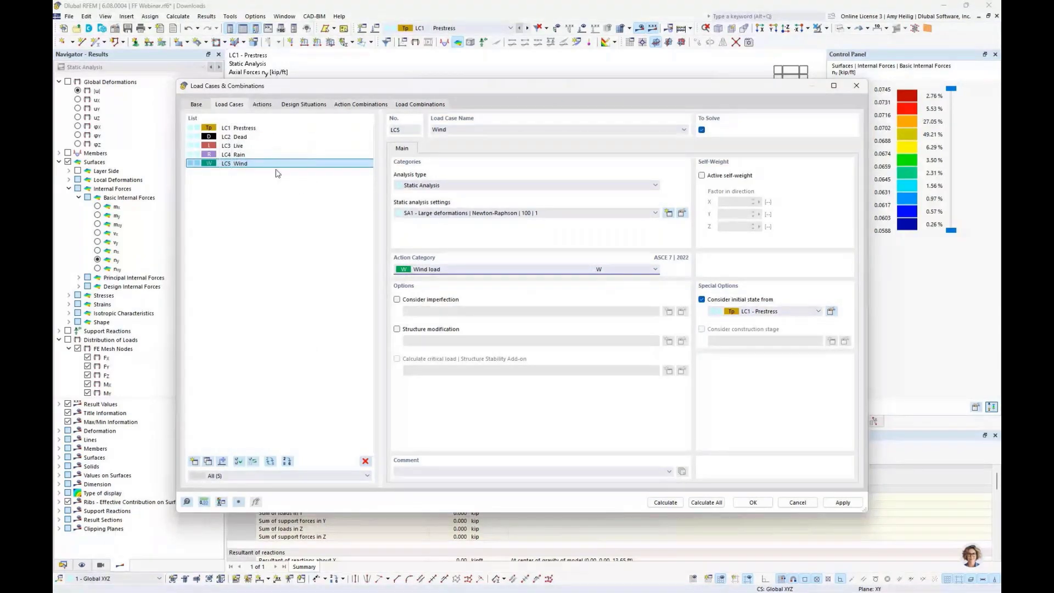
Step: Deactivate the permanent self-straining force action and check the remaining actions against the load cases
click(262, 105)
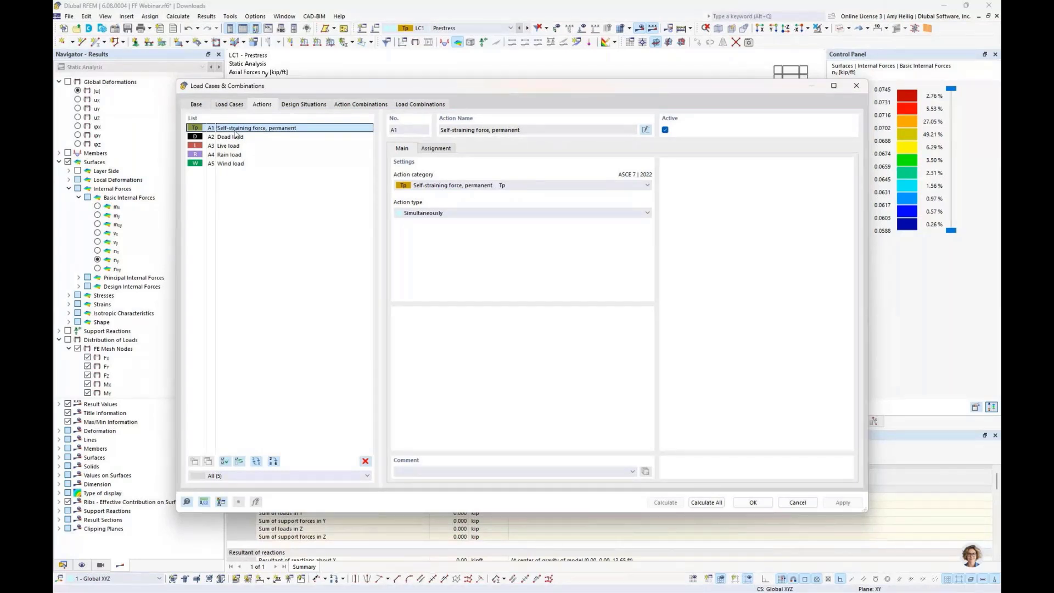
click(665, 130)
click(239, 110)
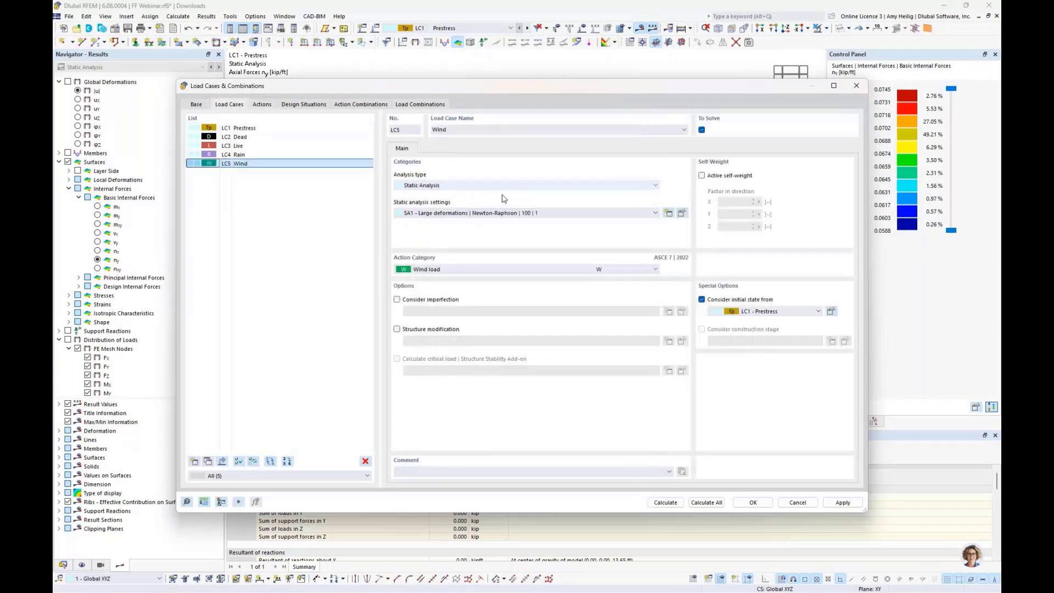
click(260, 105)
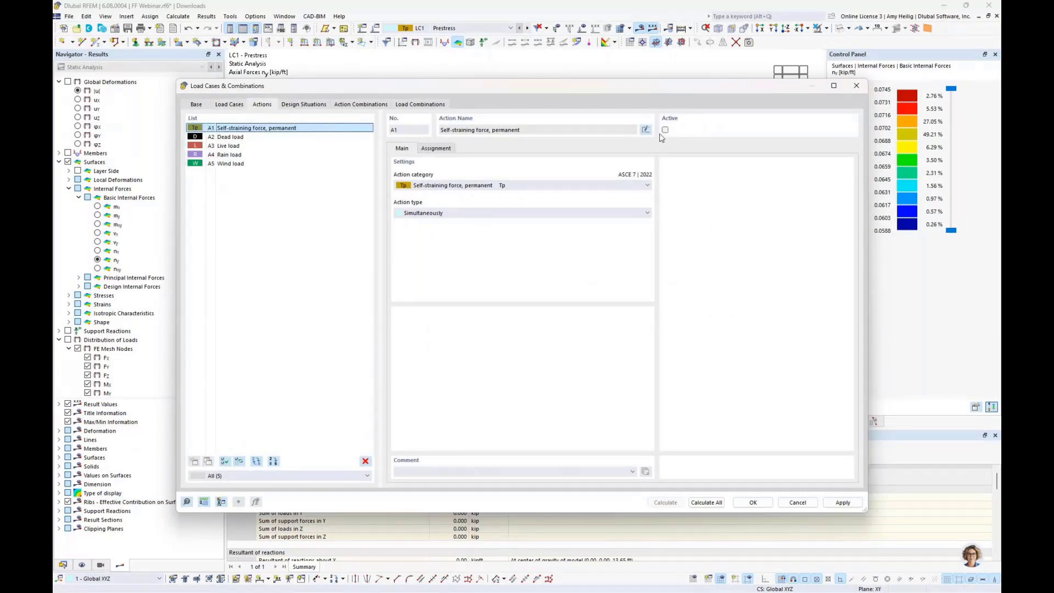
click(224, 138)
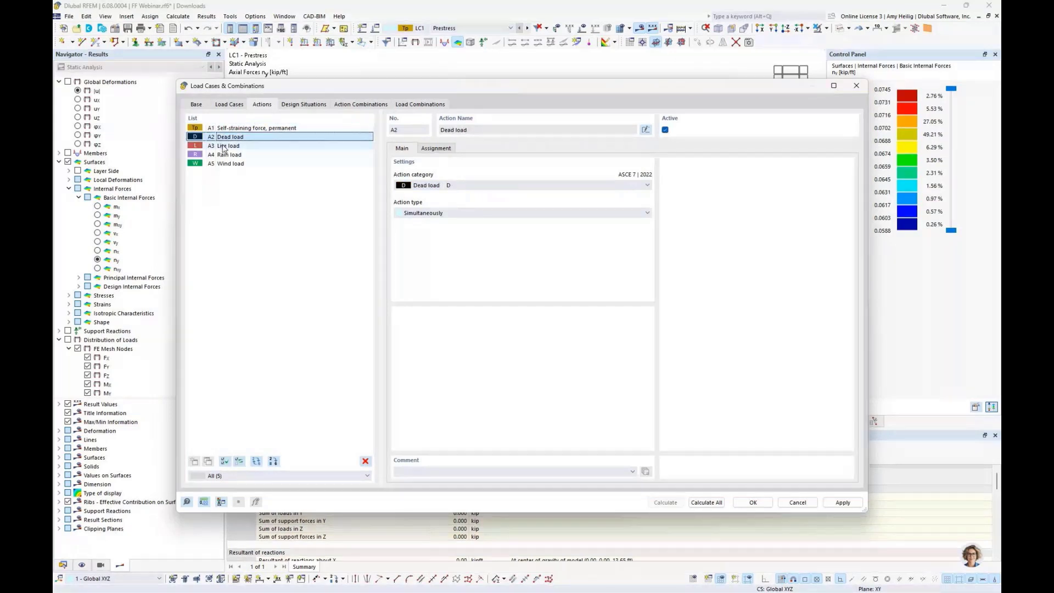
Step: Edit the combination wizard used by both design situations to consider the initial state, assigning LC1 Prestress
click(312, 108)
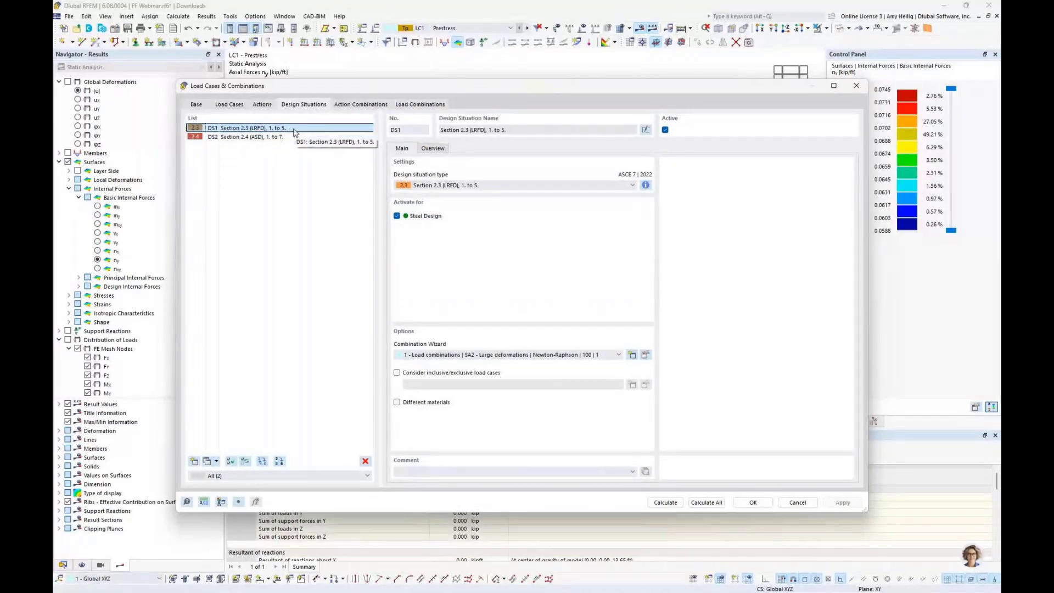
click(298, 137)
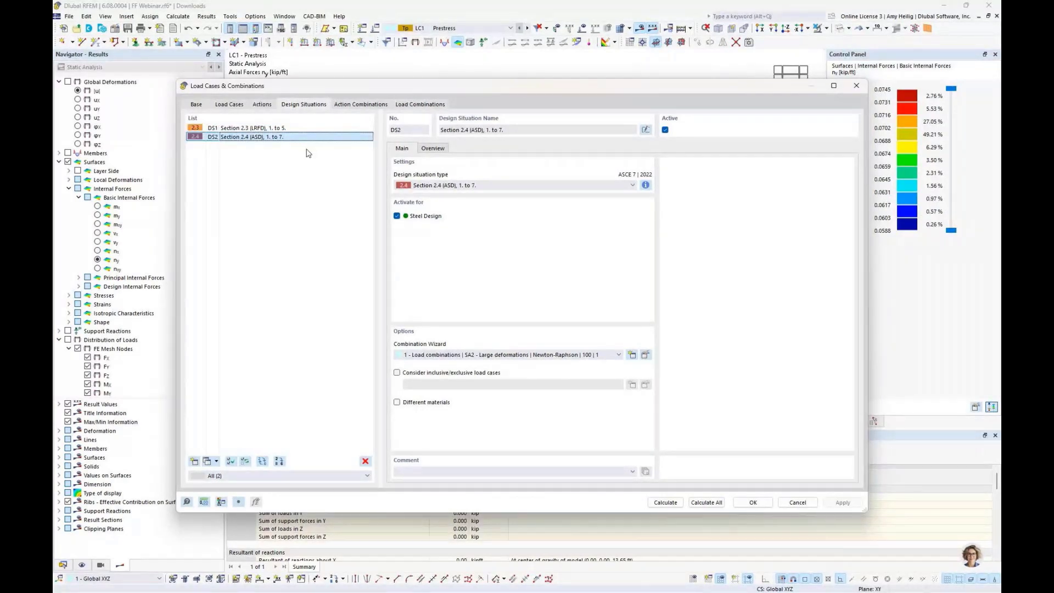
click(646, 355)
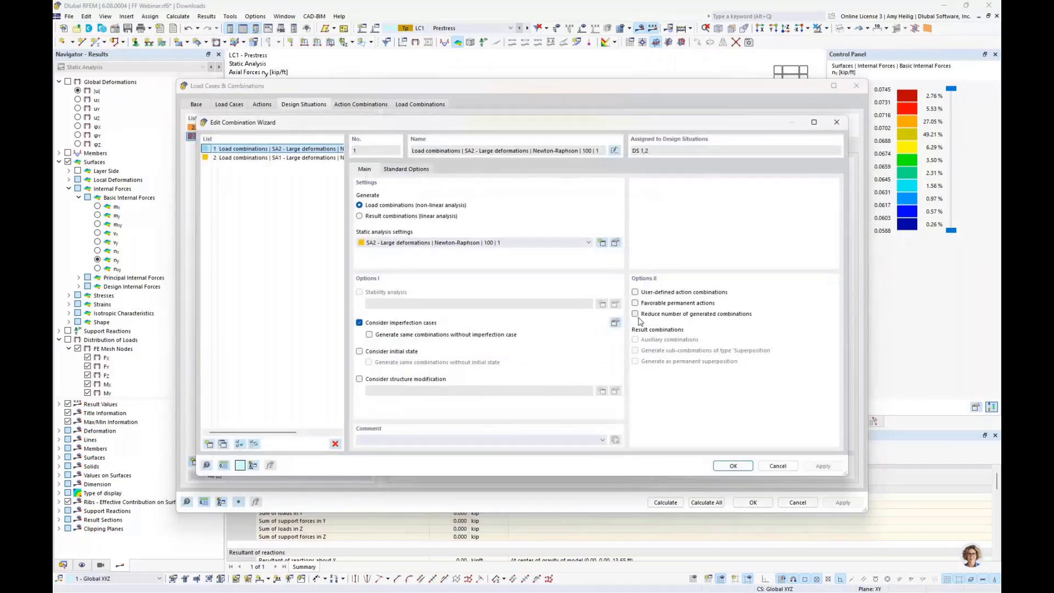
click(360, 351)
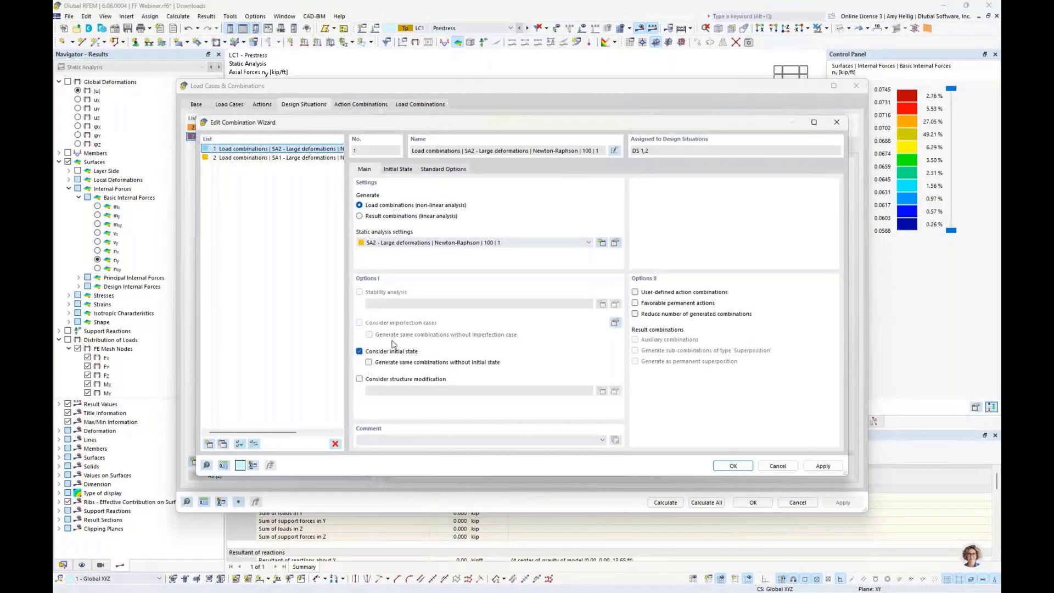
click(404, 171)
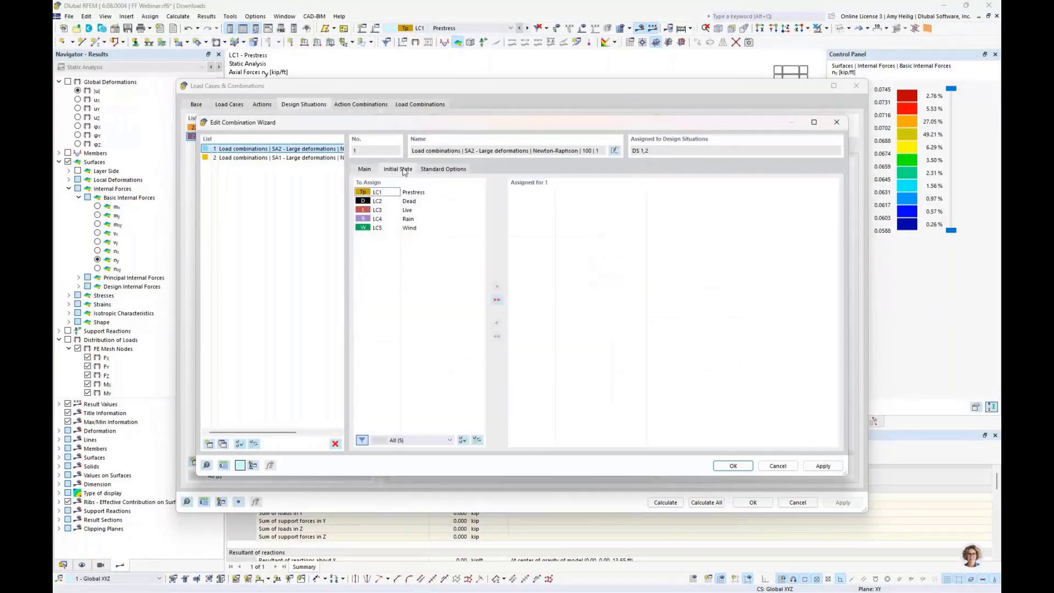
double_click(418, 196)
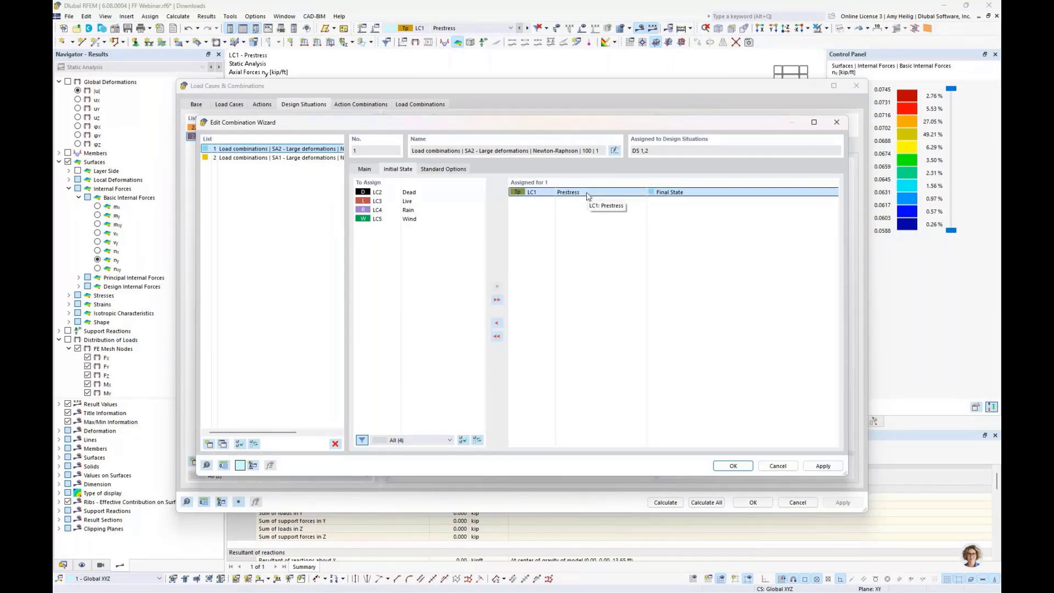
click(733, 466)
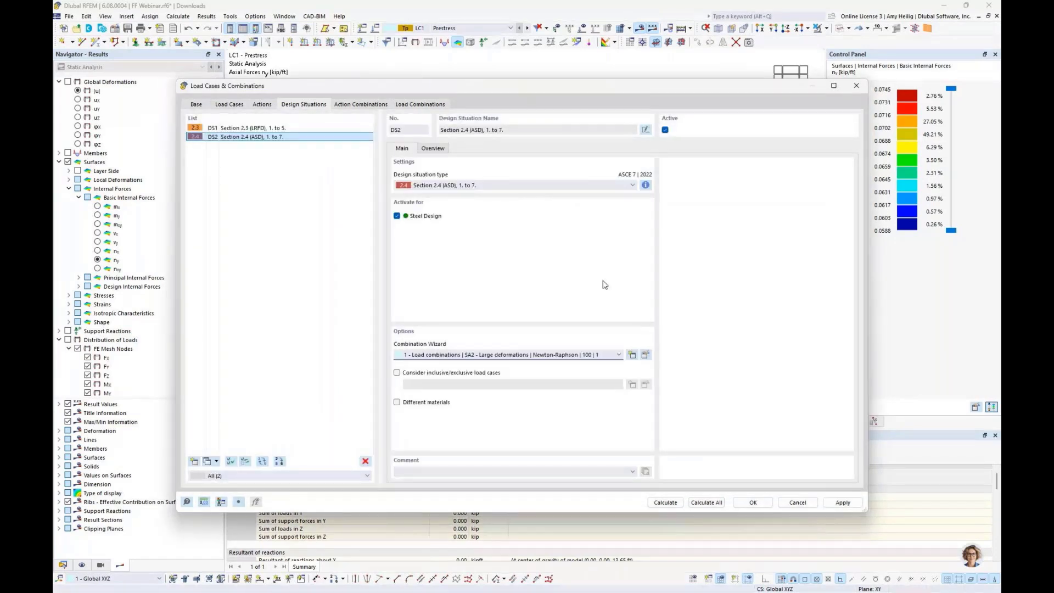
Step: Review the generated load combinations for the LRFD and ASD design situations, and return to the Dead load case's settings
click(420, 104)
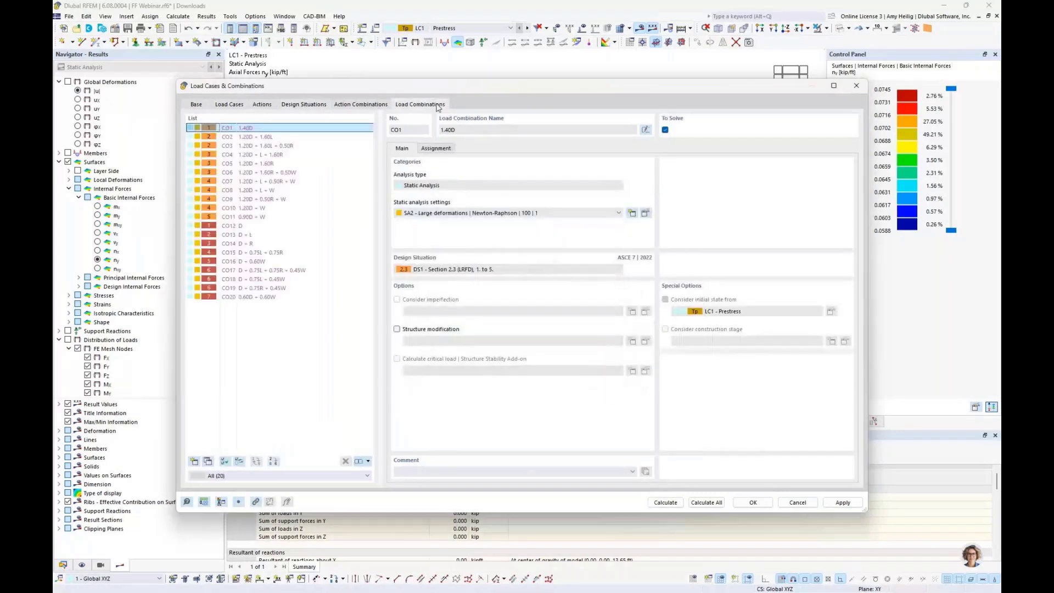
click(297, 137)
click(291, 155)
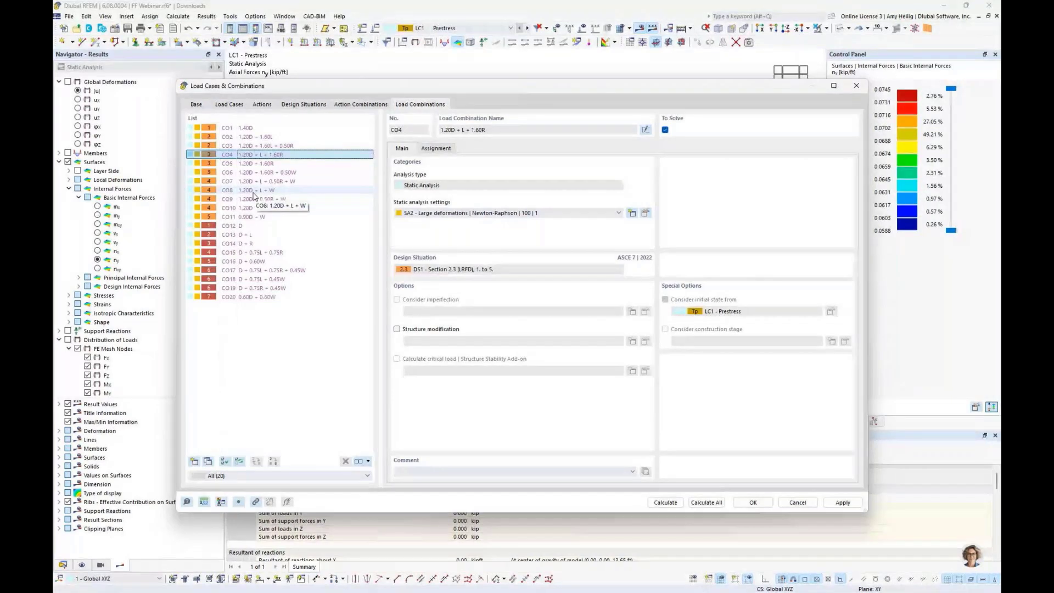
click(259, 225)
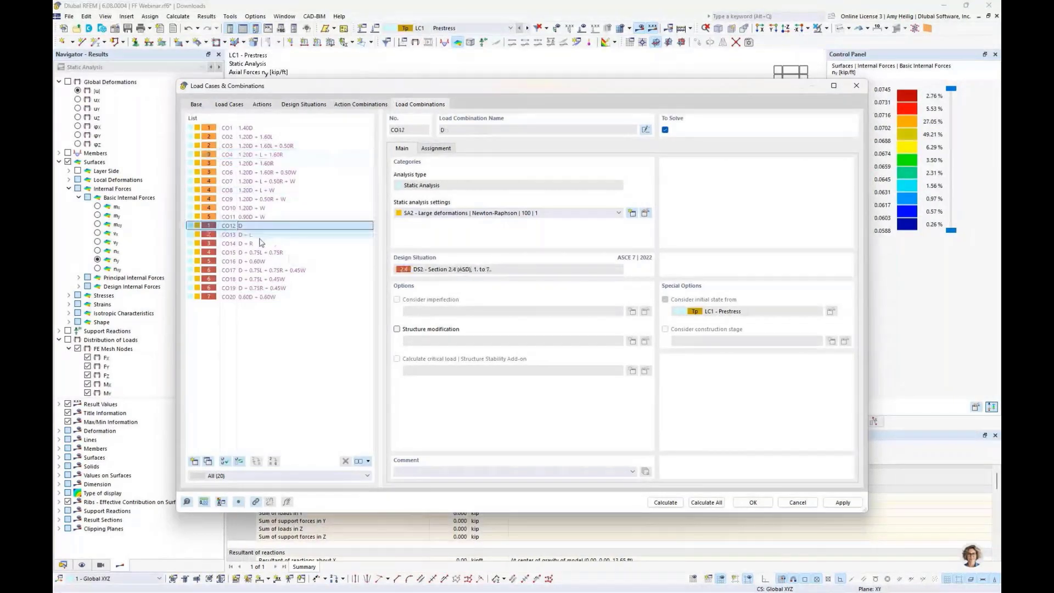
click(258, 261)
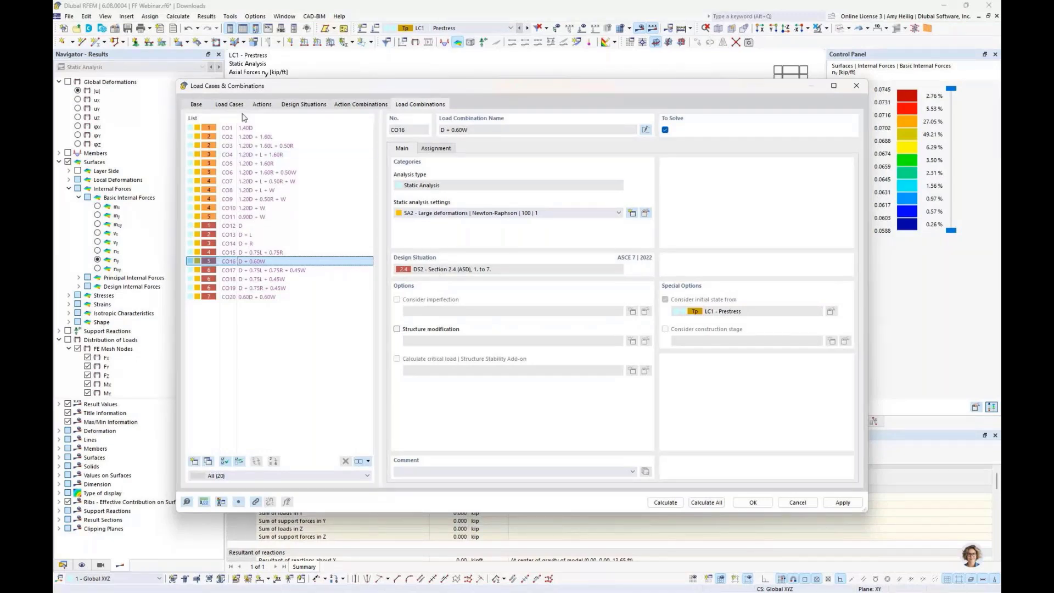
click(229, 104)
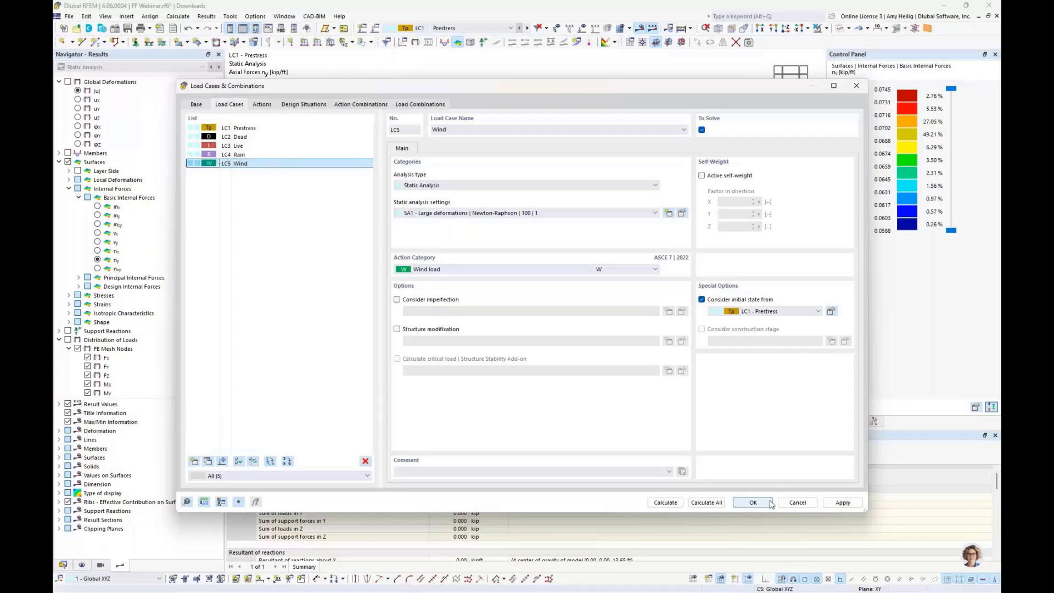
click(285, 139)
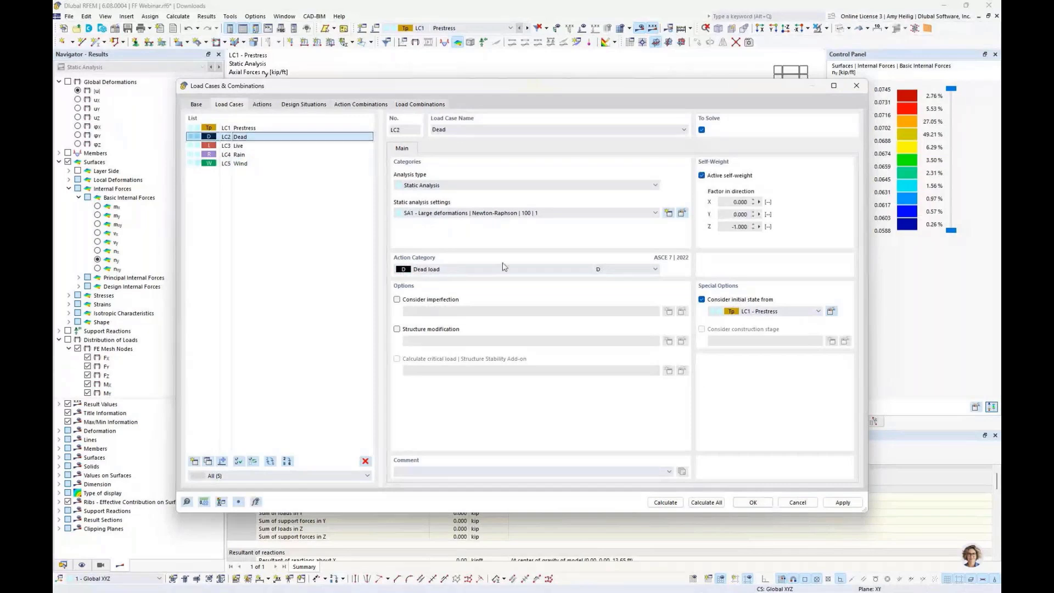
Step: Accept the load case settings and start a new surface load in LC3 Live, with load type Force and uniform distribution
click(751, 502)
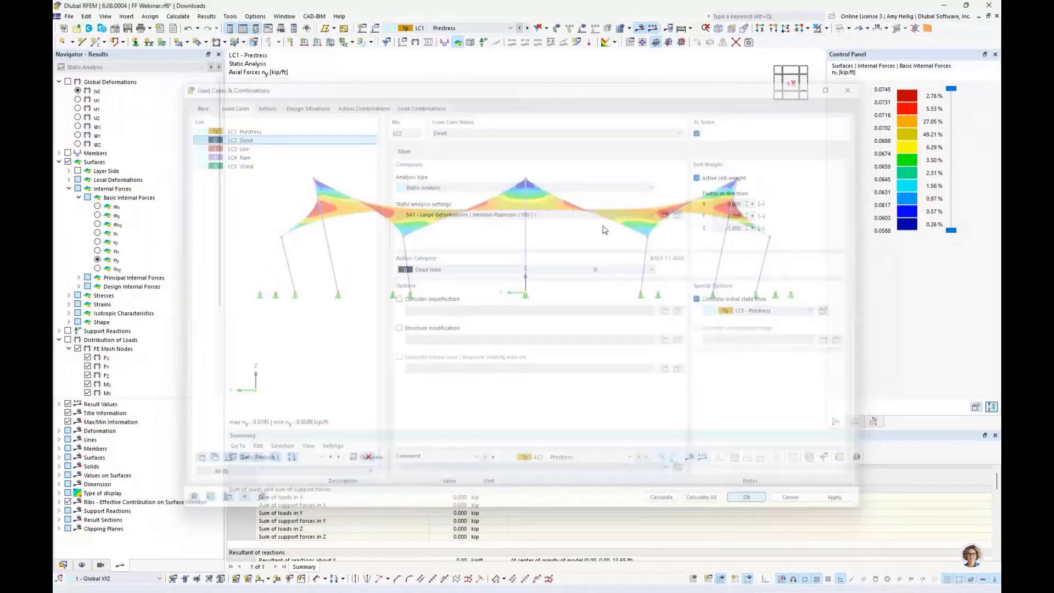
ctrl+middle_drag(658, 234, 580, 271)
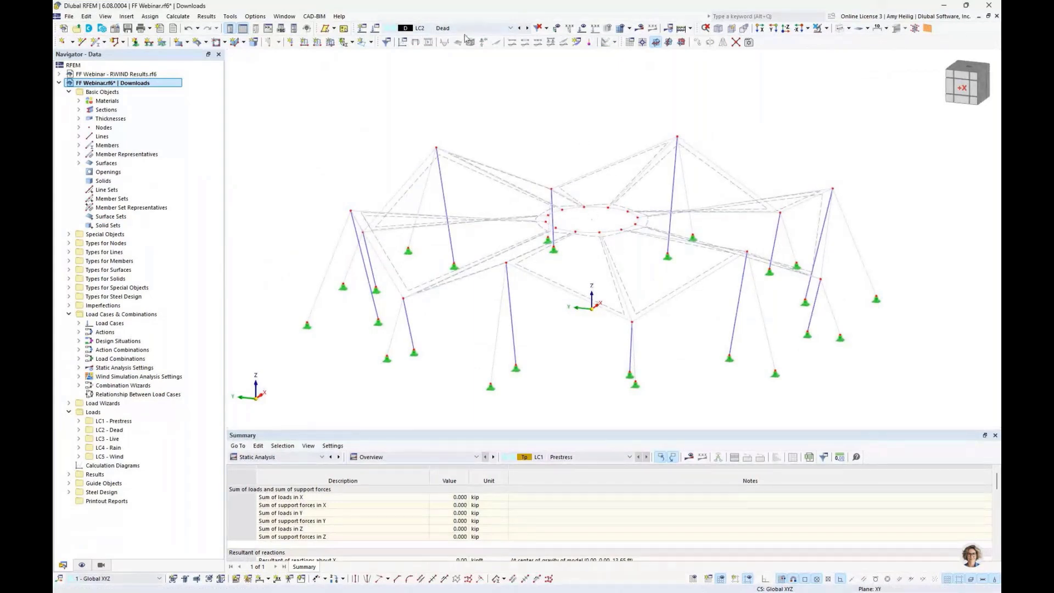
click(527, 28)
click(331, 41)
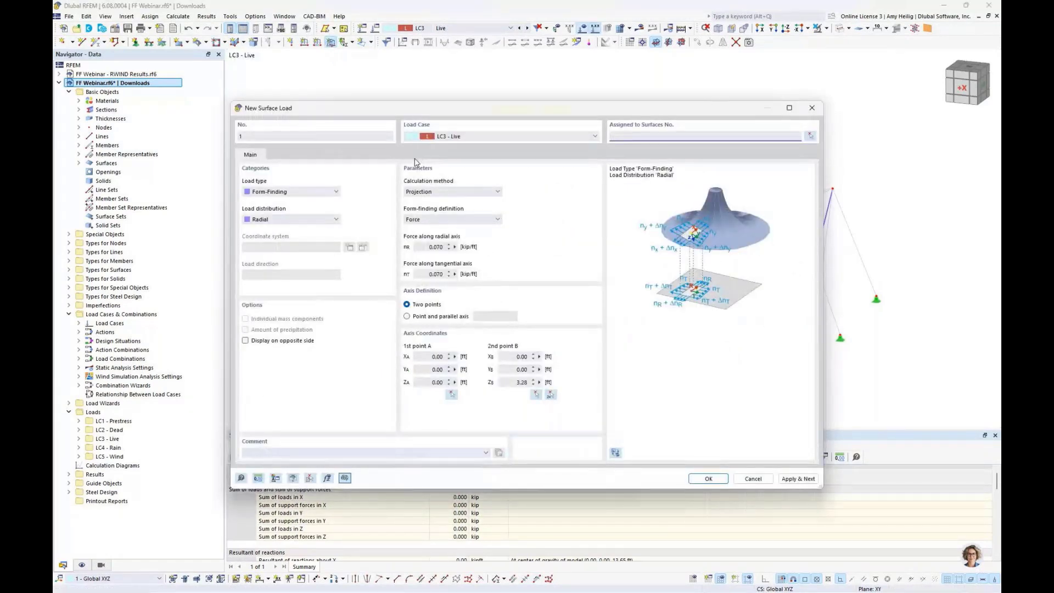
click(311, 192)
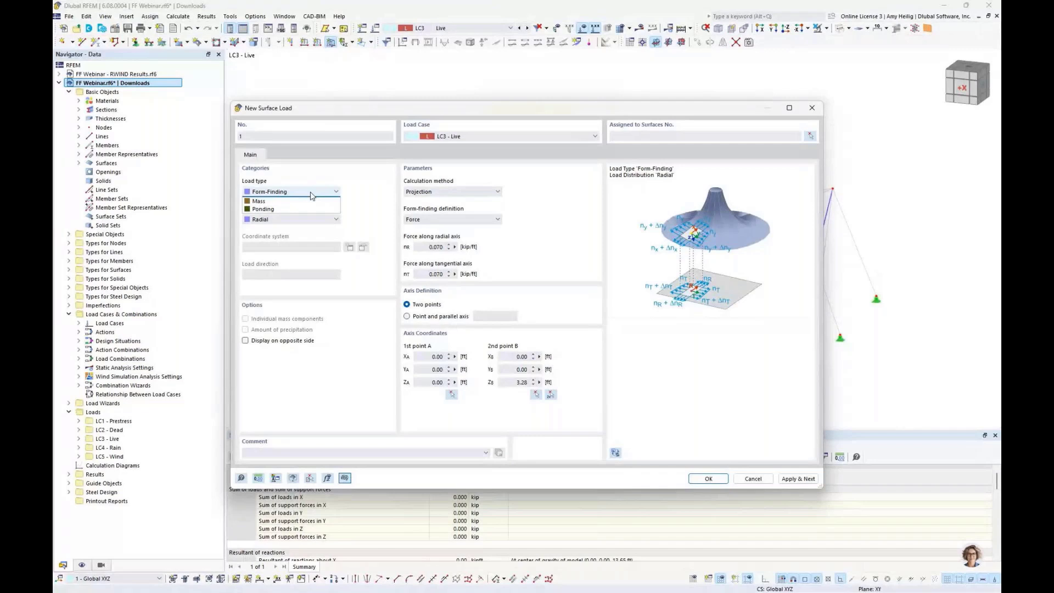
click(306, 202)
click(314, 219)
click(314, 227)
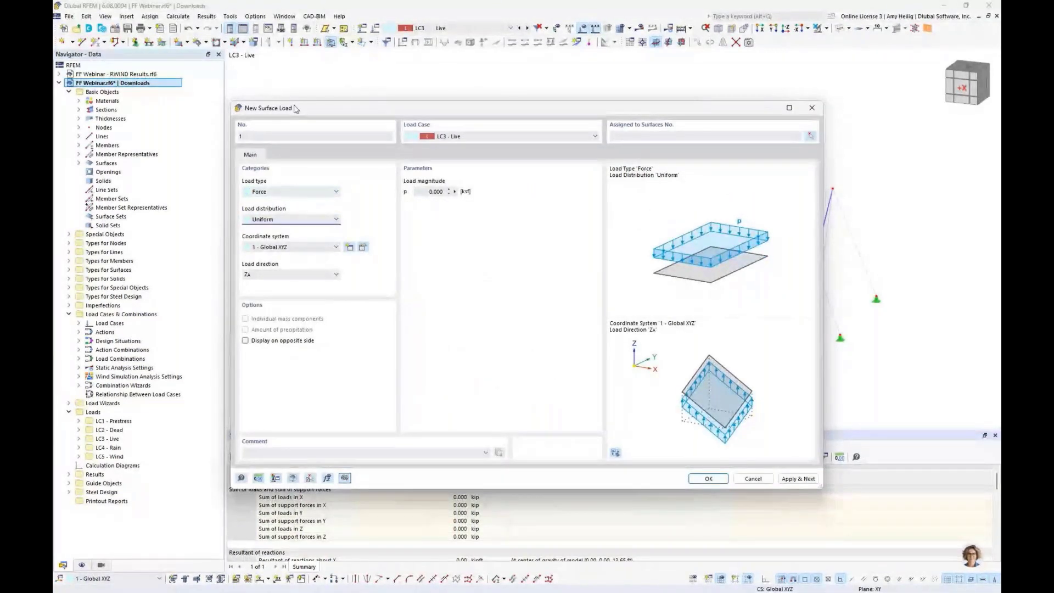
Step: Set the live surface load's magnitude to -0.005 ksf and its direction to global Z on projected area
click(435, 192)
double_click(435, 191)
key(BackSpace)
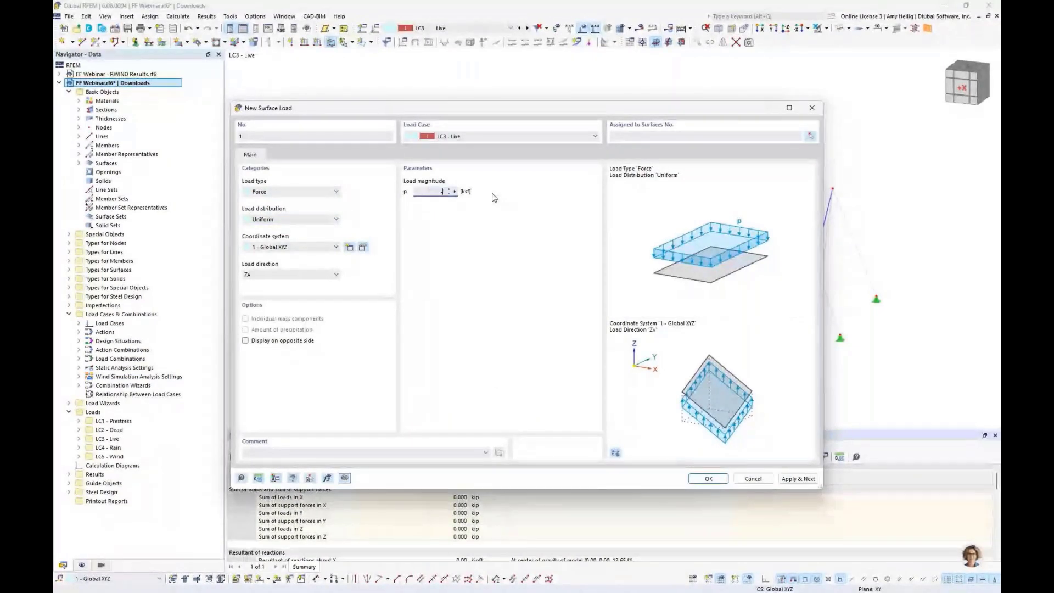
text(-0.005)
click(301, 280)
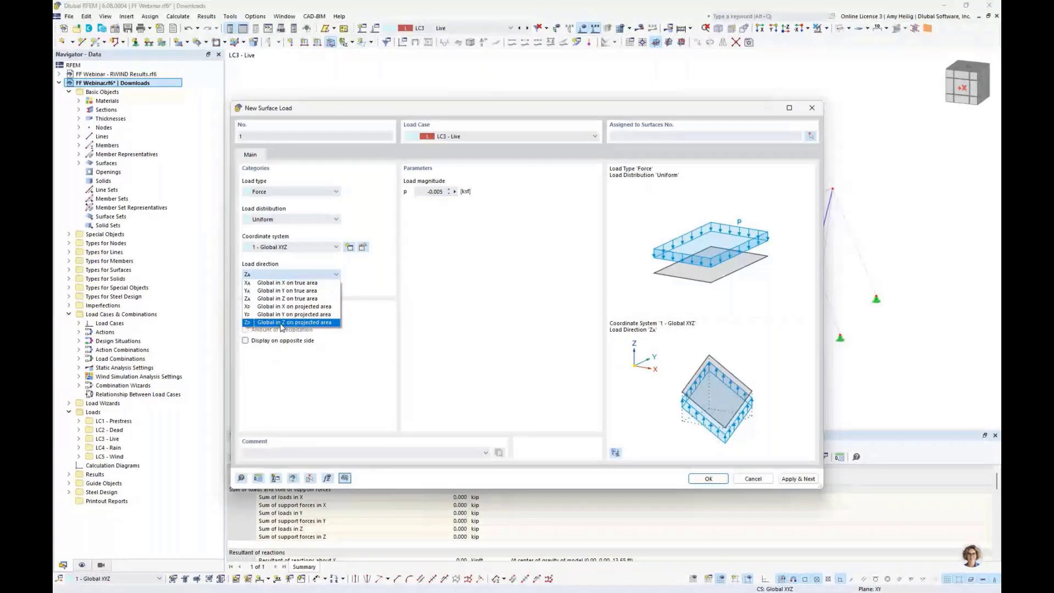
click(282, 324)
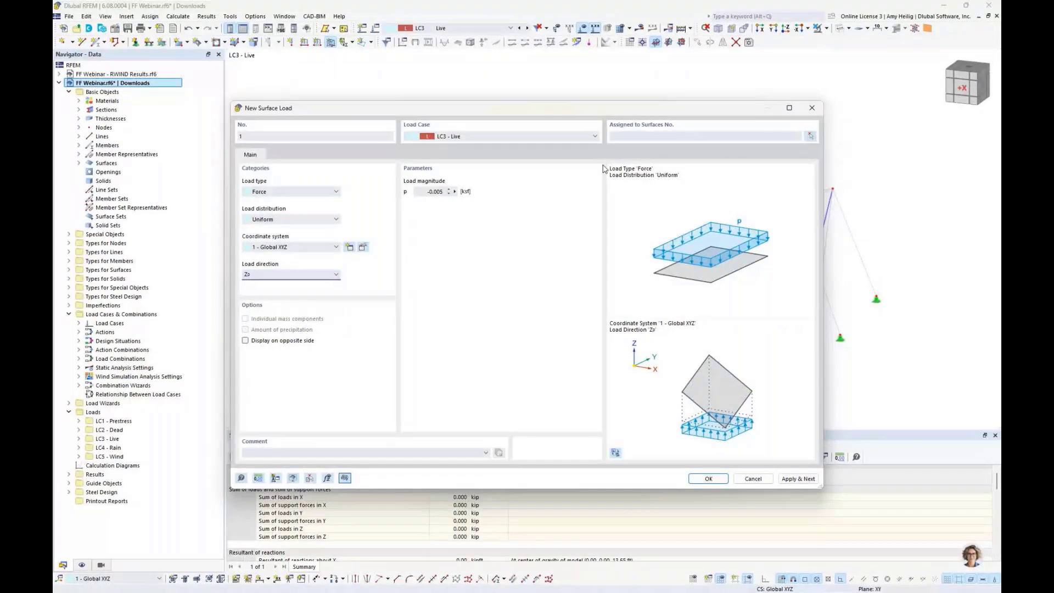
Step: Assign the live surface load to surfaces 1-12 and apply it, continuing with another new surface load
click(625, 136)
text(1-12)
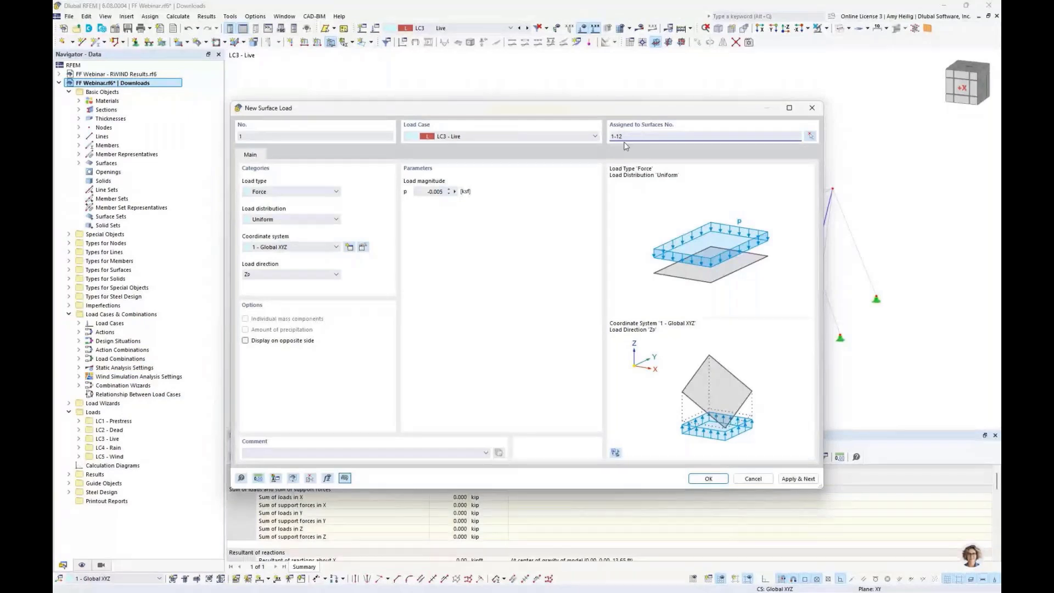
drag(585, 111, 602, 126)
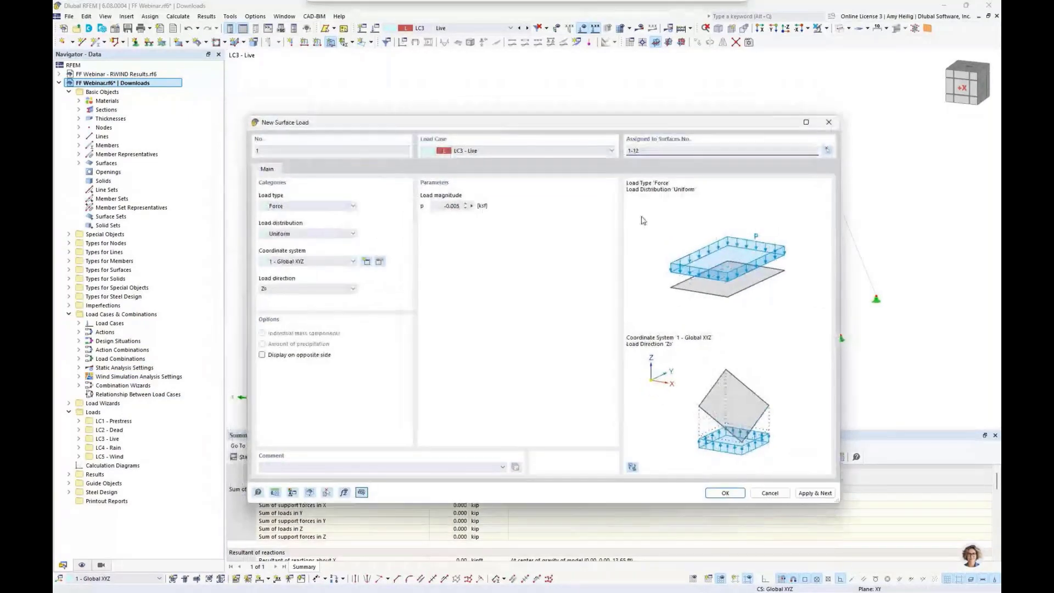
click(815, 493)
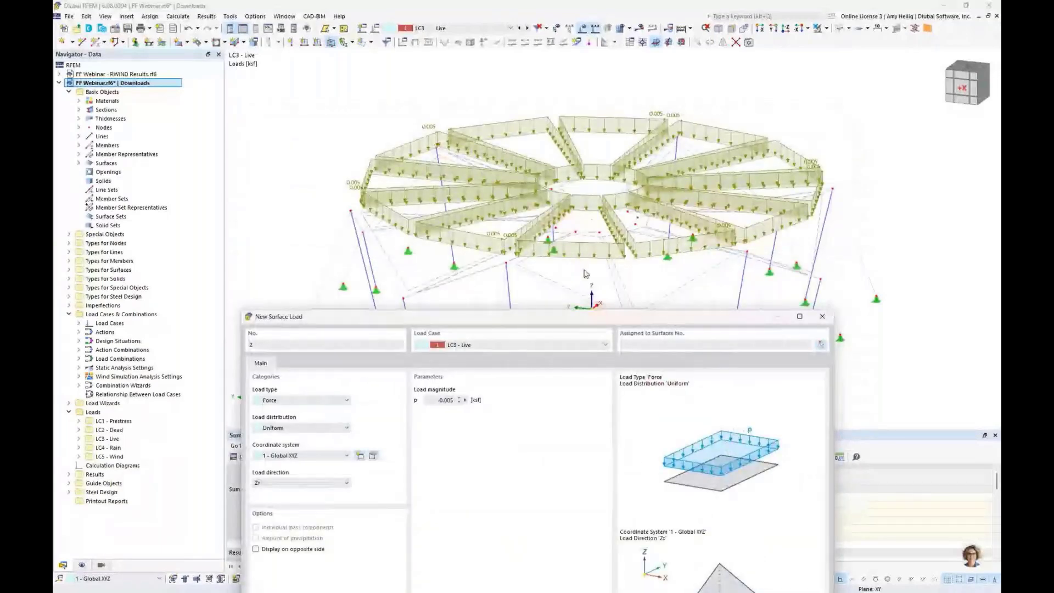
Step: Put the new surface load in load case LC4 Rain and set its load type to Ponding
drag(590, 321, 611, 110)
click(601, 132)
click(596, 164)
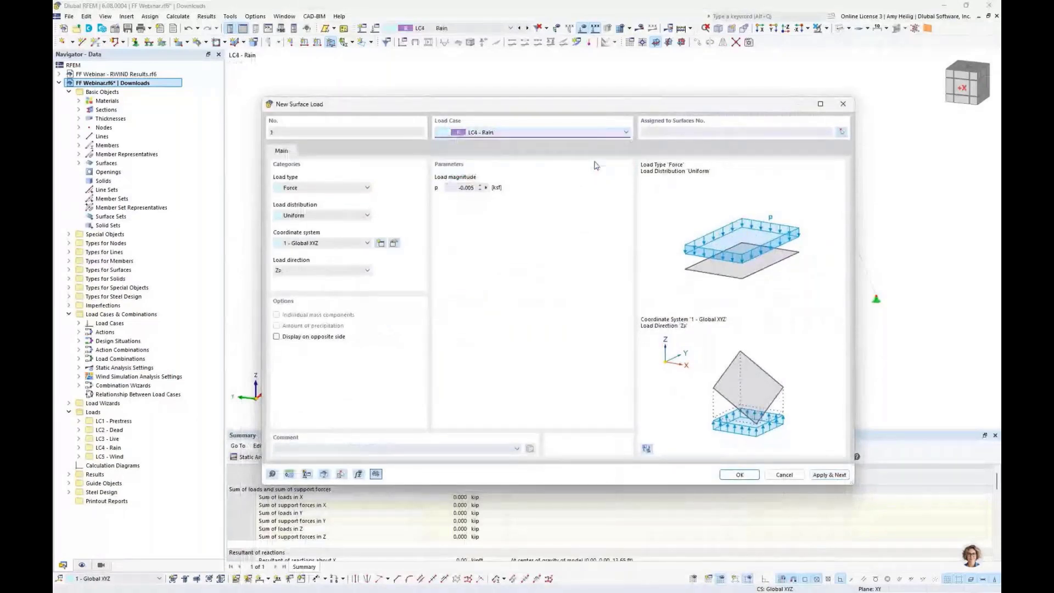
click(339, 187)
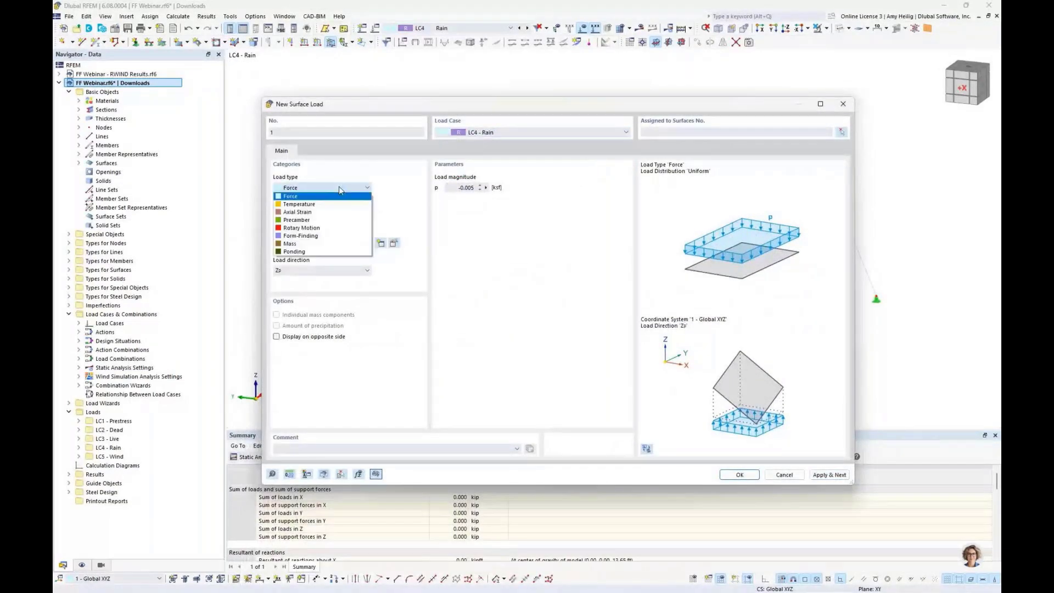
click(321, 252)
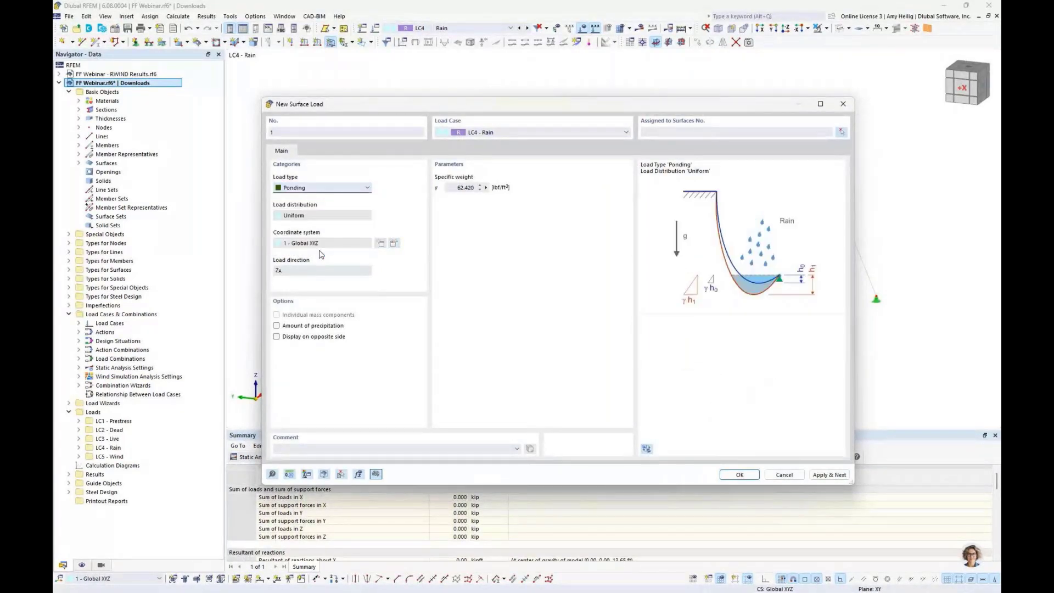
Step: Switch to the PowerPoint presentation and view the slide explaining the Ponding load type
key(super+Tab)
click(522, 194)
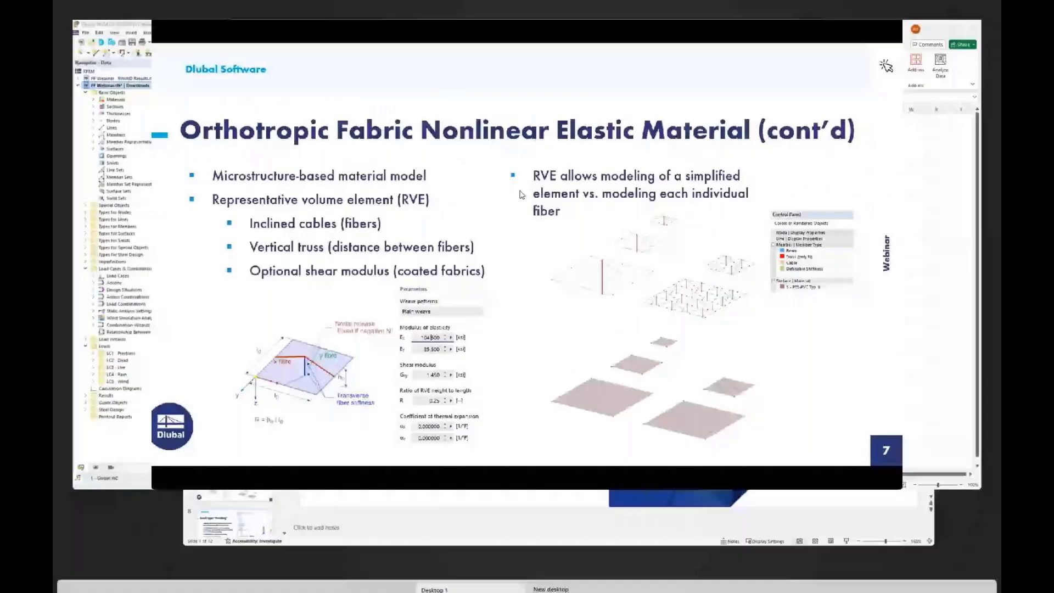
click(522, 195)
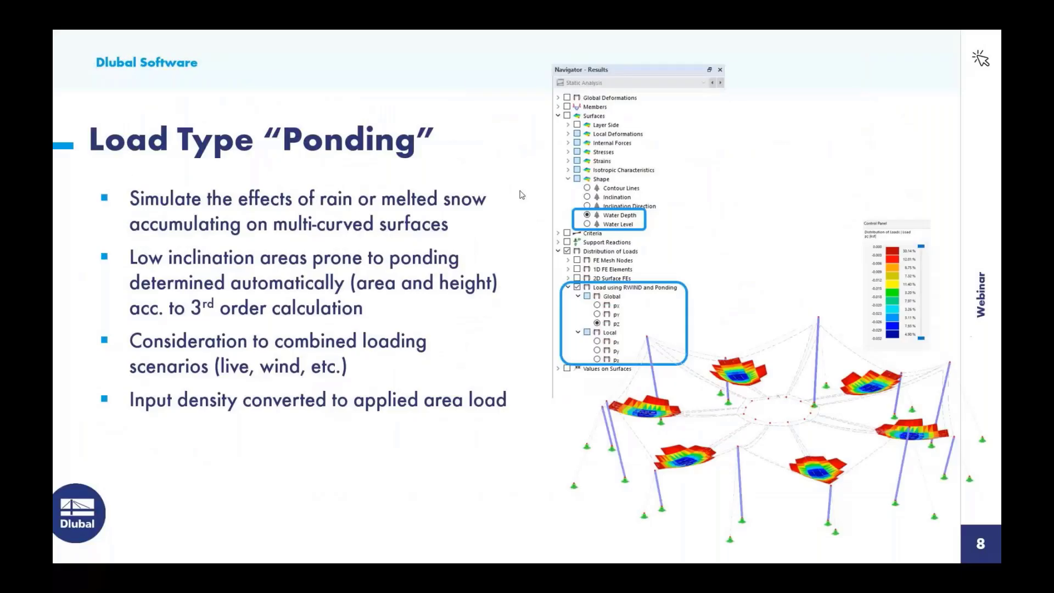
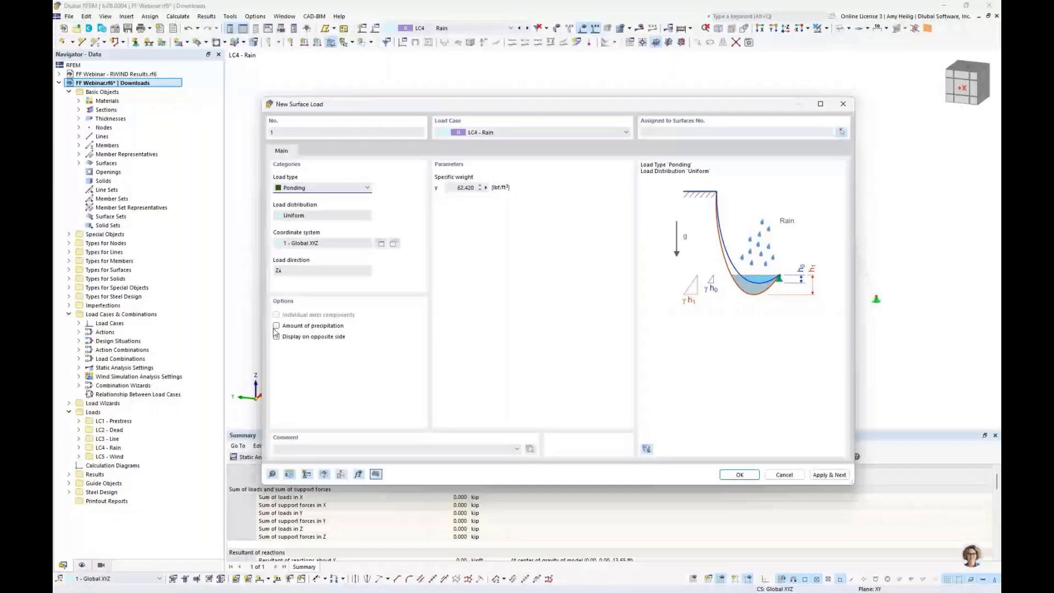
Step: Check the amount of precipitation option, leave it off, and apply the ponding load to the membrane surfaces
click(276, 326)
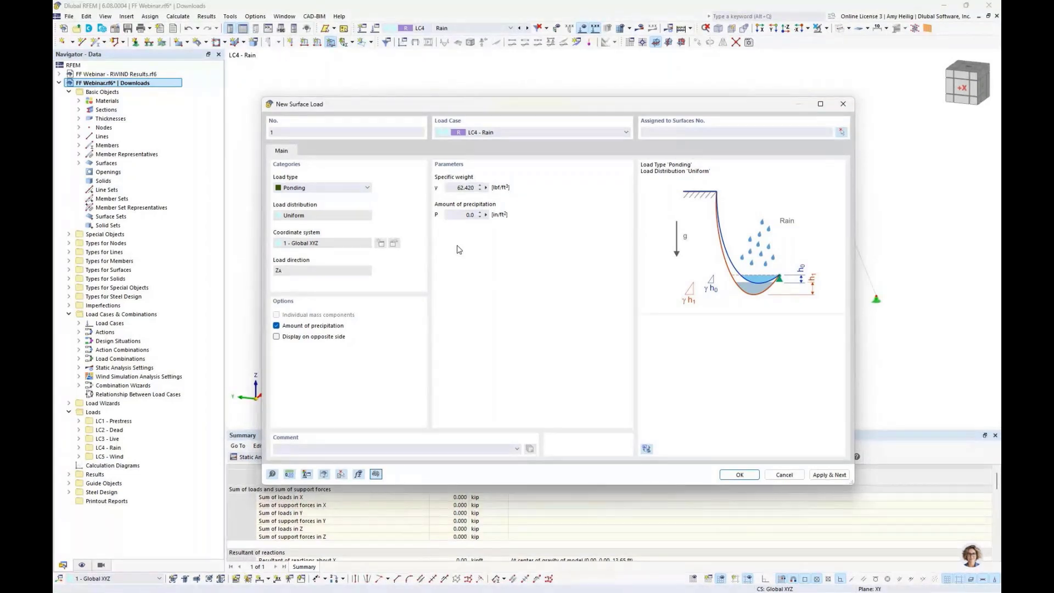
click(276, 326)
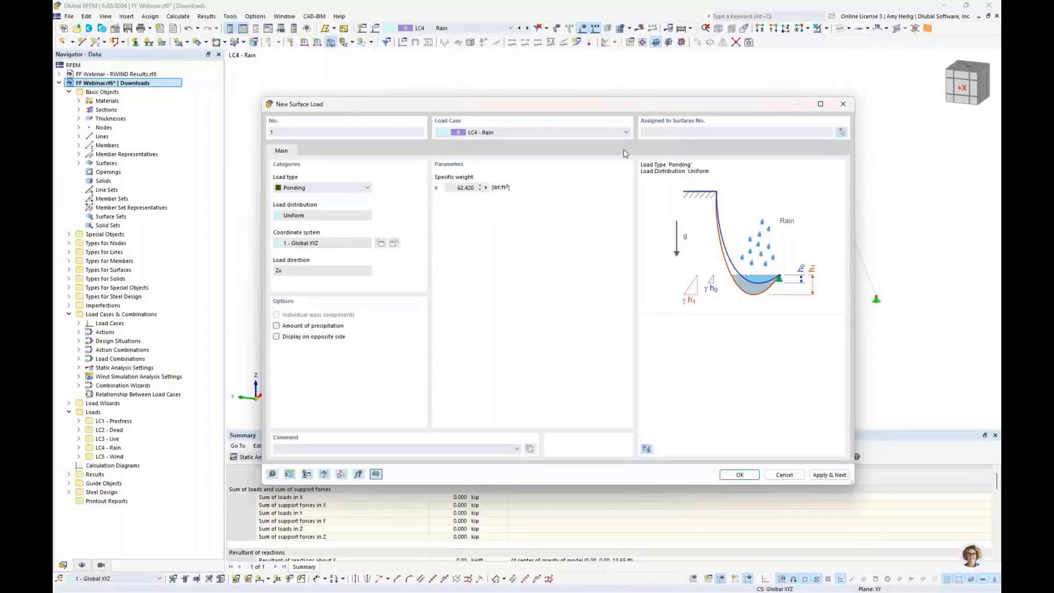
click(649, 133)
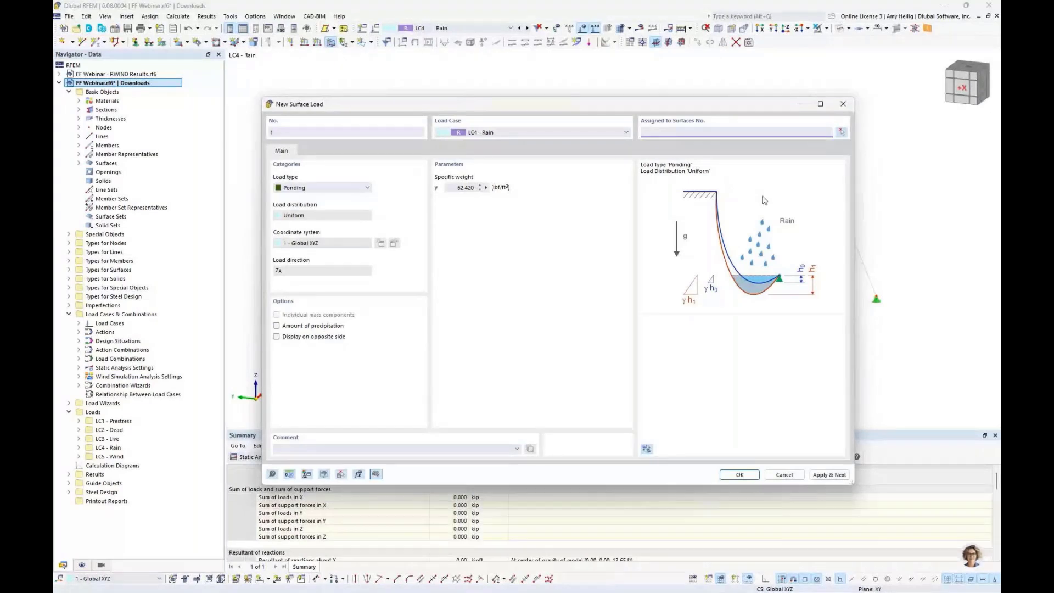
click(740, 475)
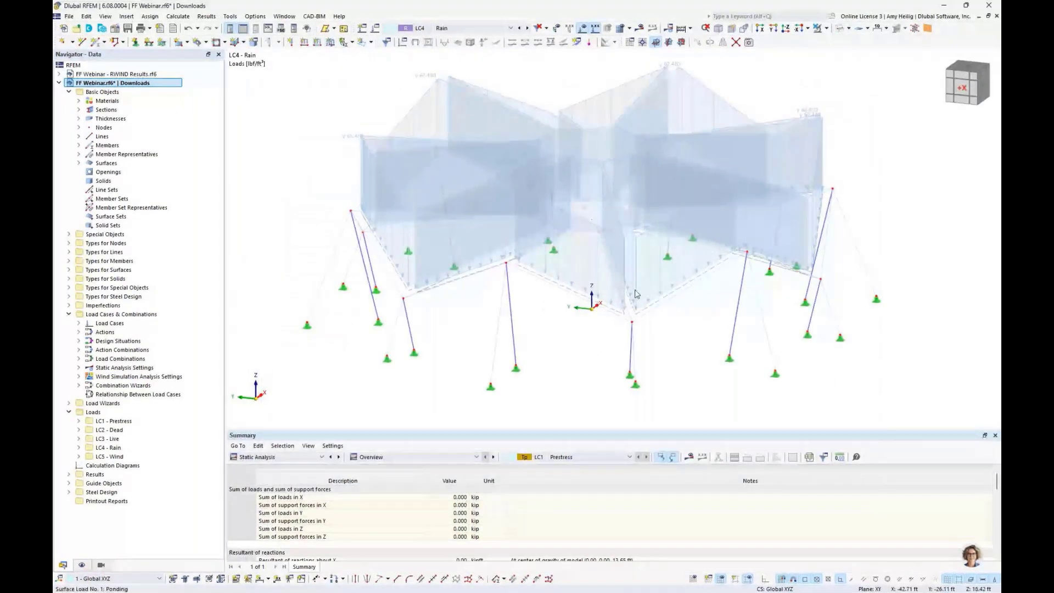
scroll(558, 303, down, 2)
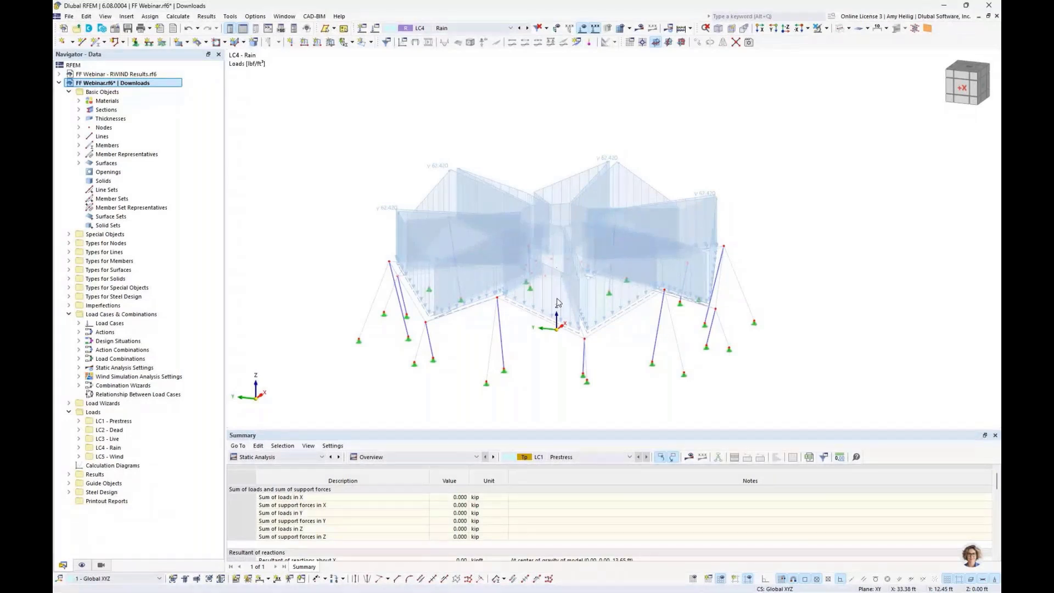
Step: Change the analysis type of load case LC5 Wind to Wind Simulation
click(375, 28)
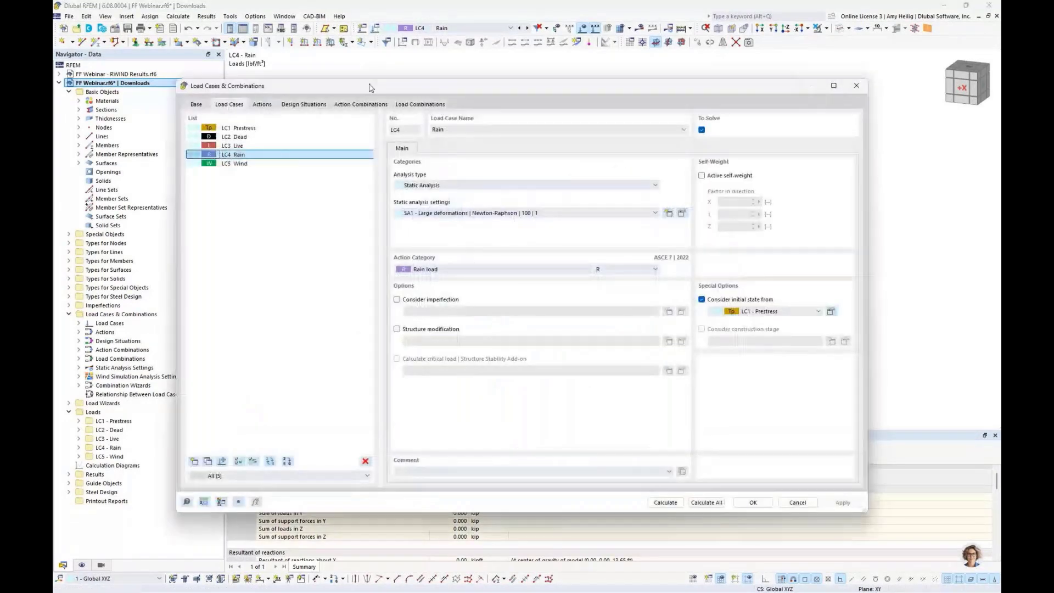
click(257, 164)
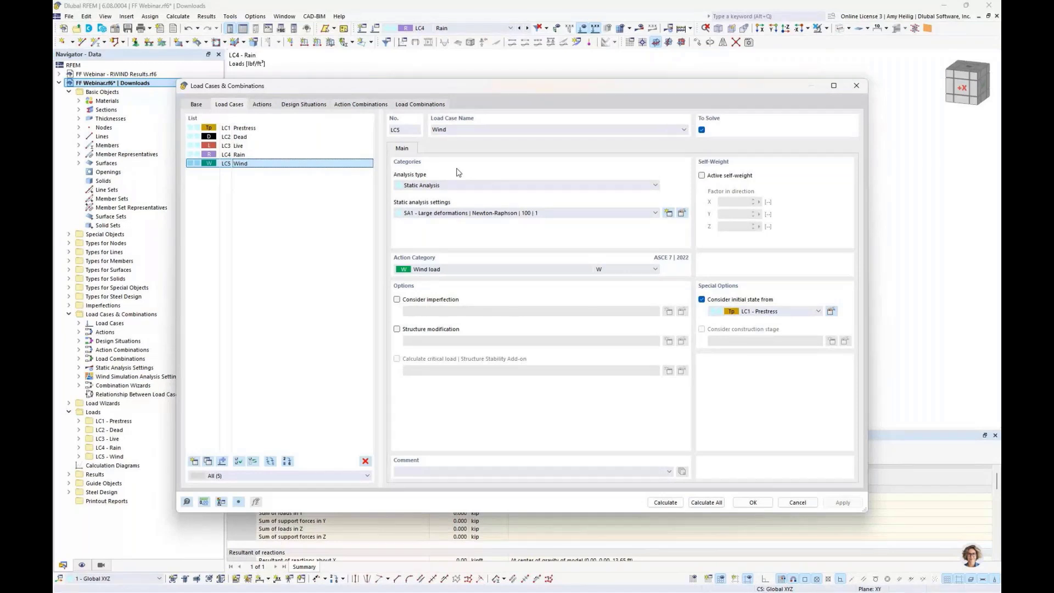
click(445, 186)
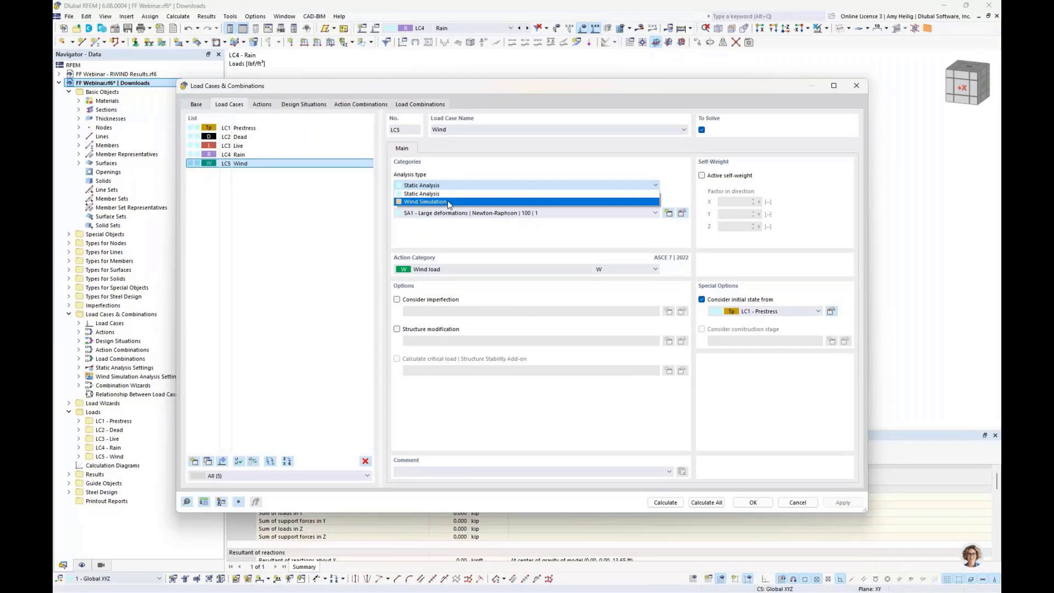
click(448, 203)
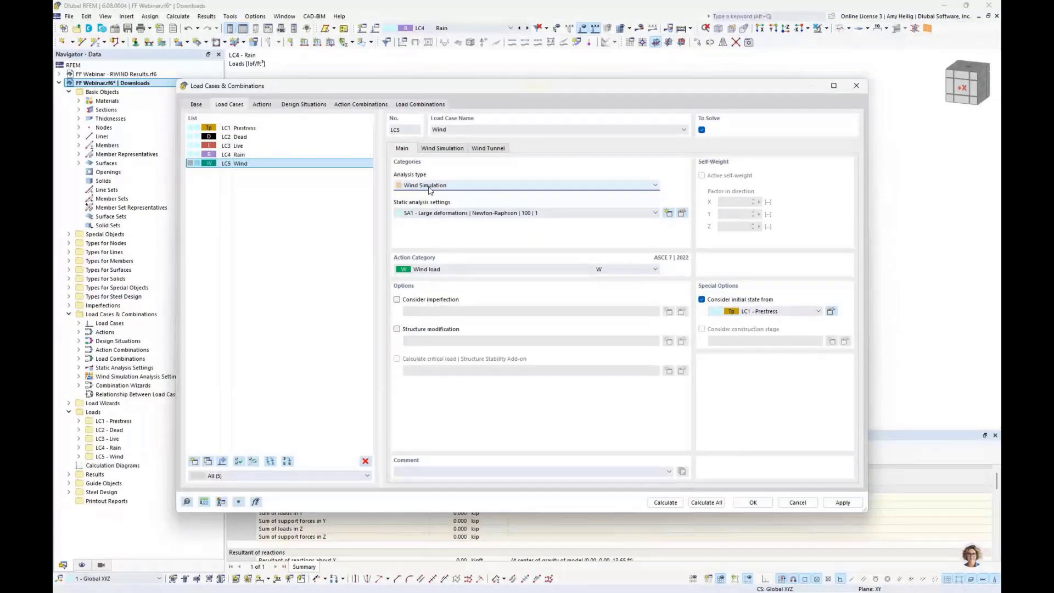
Step: Edit the ASCE 7 2022 wind profile of the wind simulation and set its definition type to User-defined
click(447, 149)
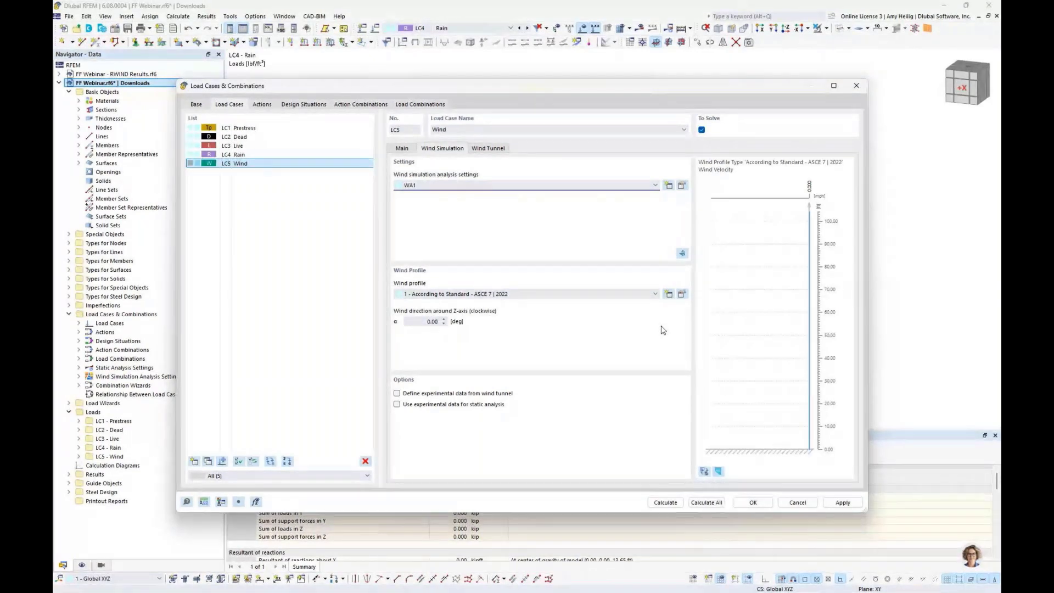
click(682, 294)
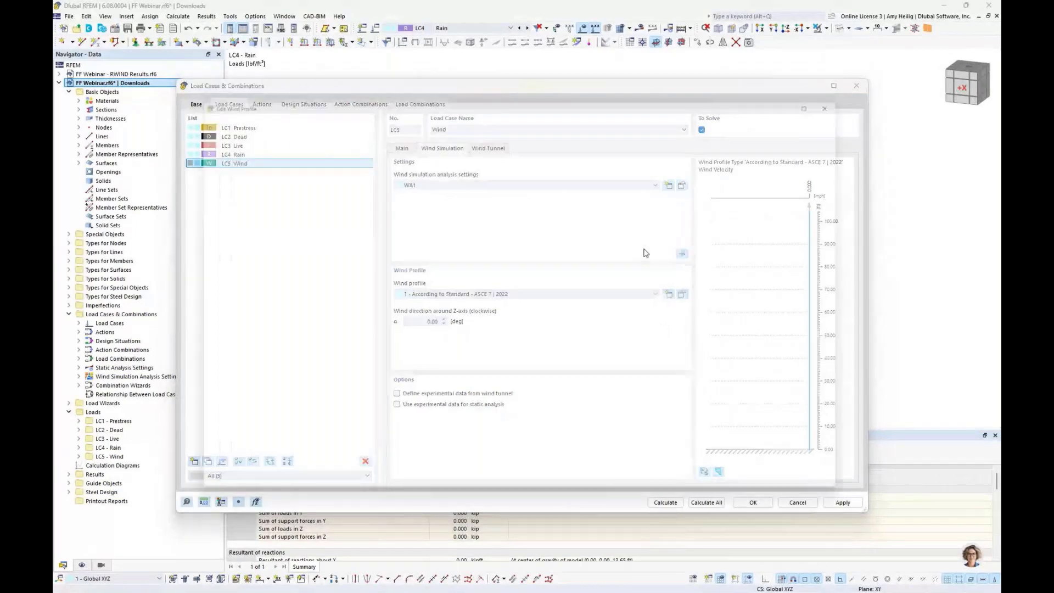
click(559, 217)
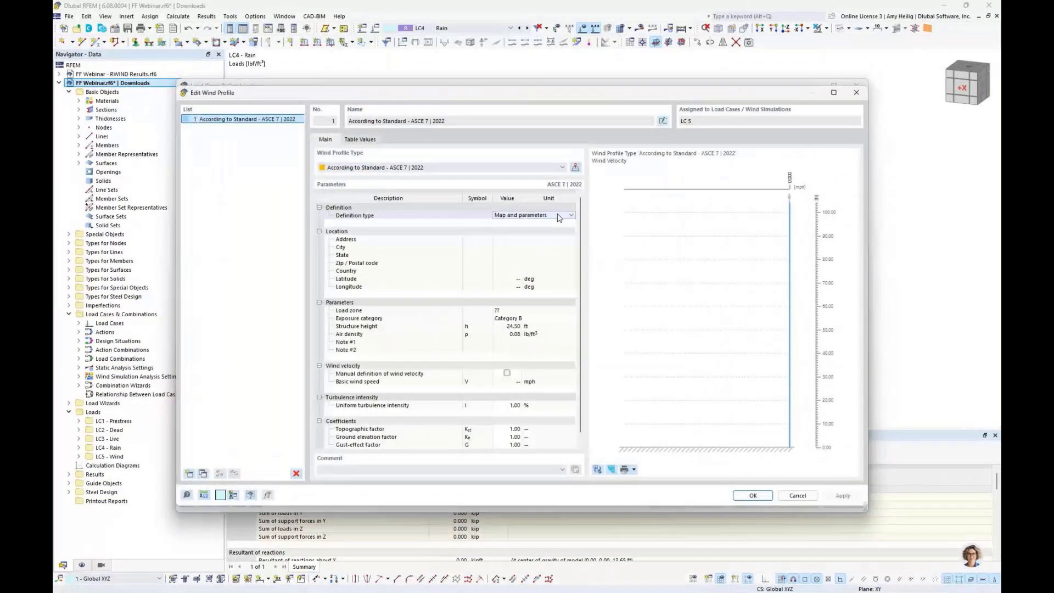
click(557, 216)
click(519, 230)
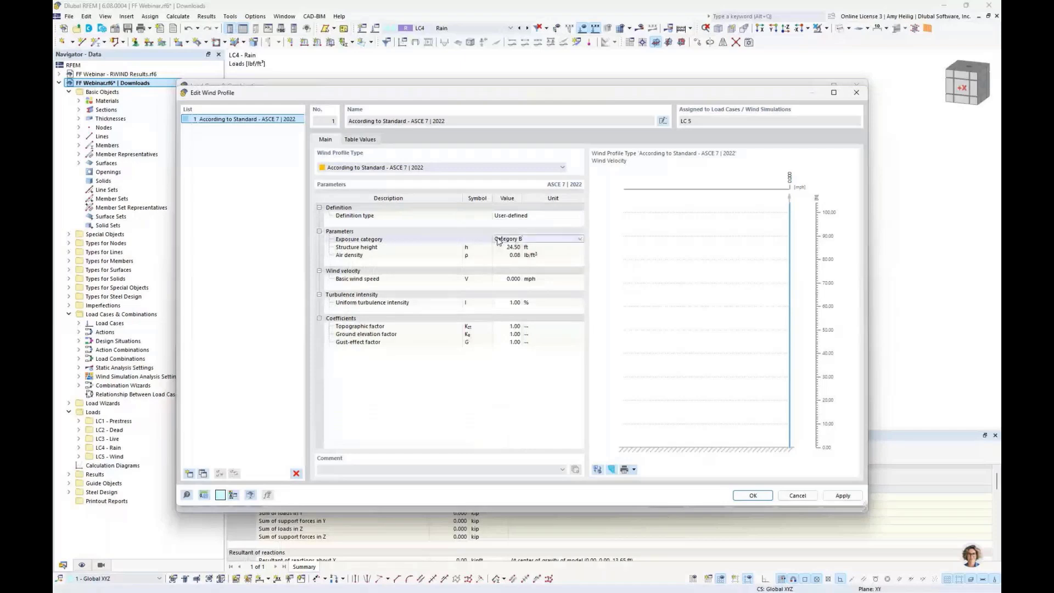
Step: Set the wind profile's exposure category to Category C and basic wind speed to 120 mph, and accept the profile
click(504, 240)
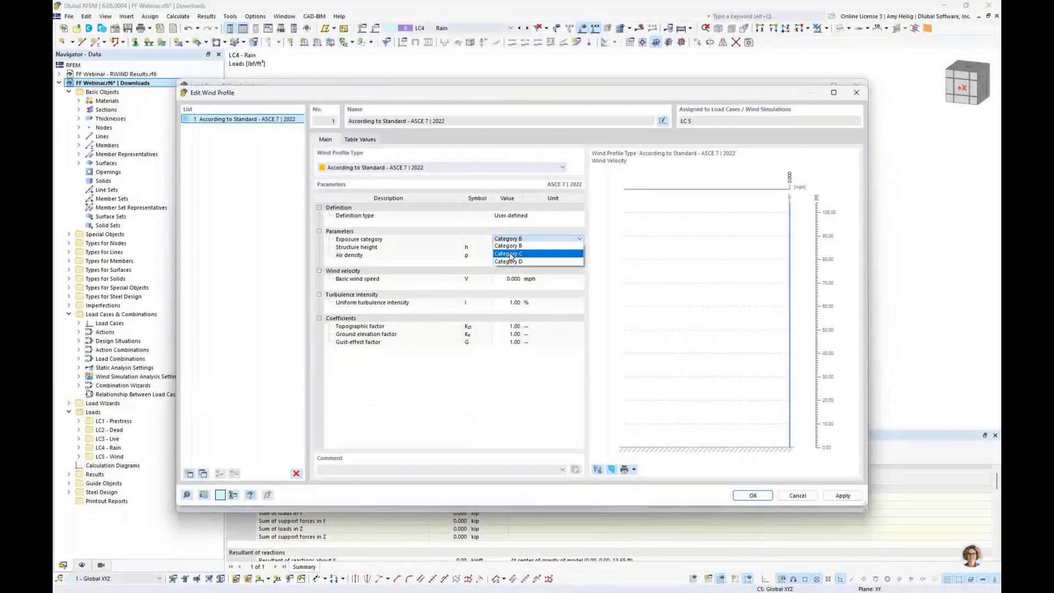
click(510, 254)
click(509, 278)
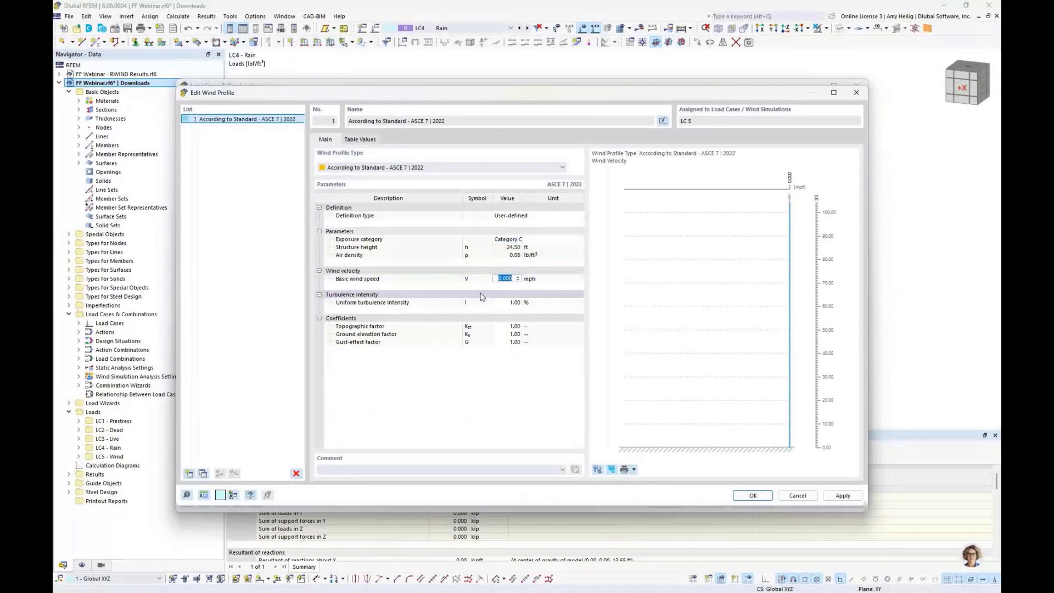
text(120)
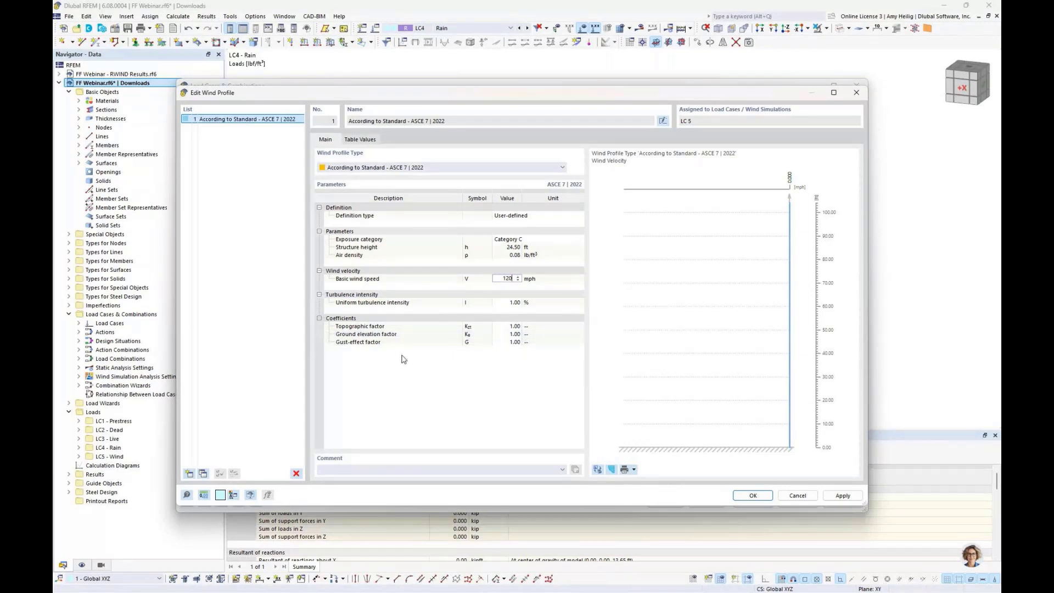
click(423, 341)
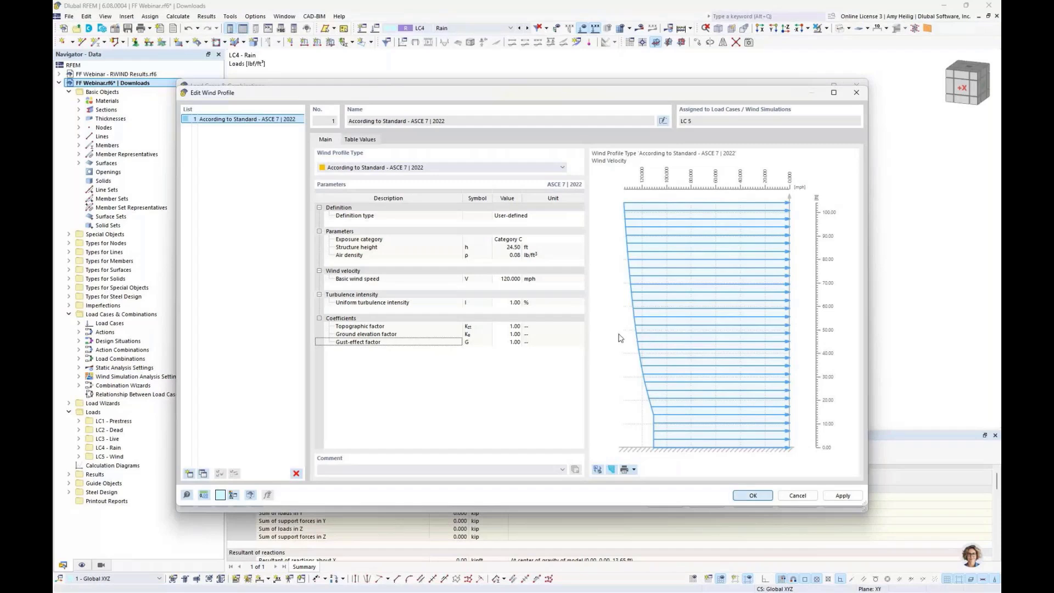
key(Return)
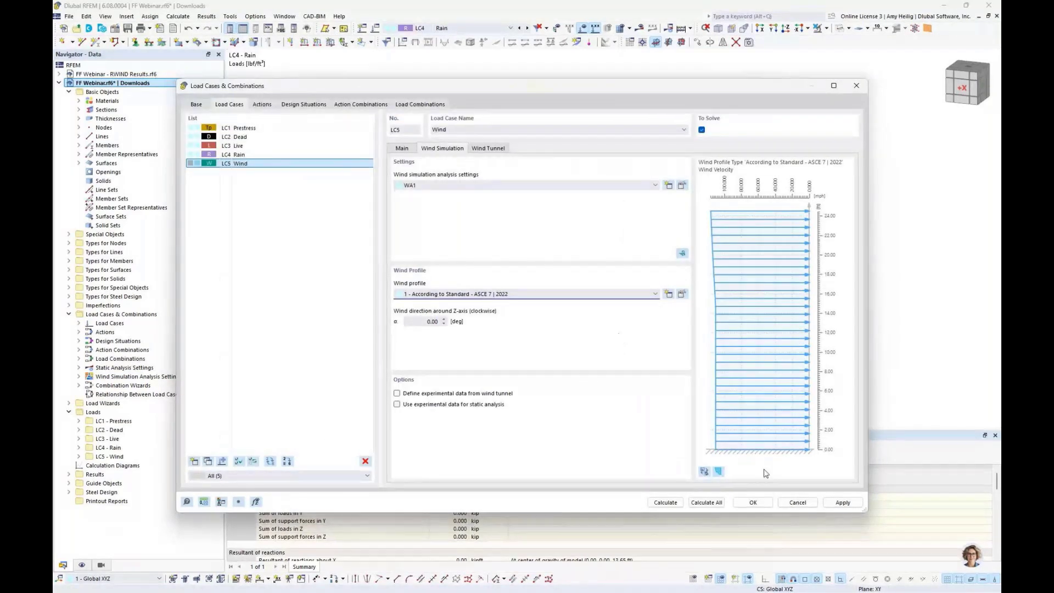
Step: Accept the load case LC5 Wind settings and view the wind tunnel with its inflow profile from the side
click(761, 503)
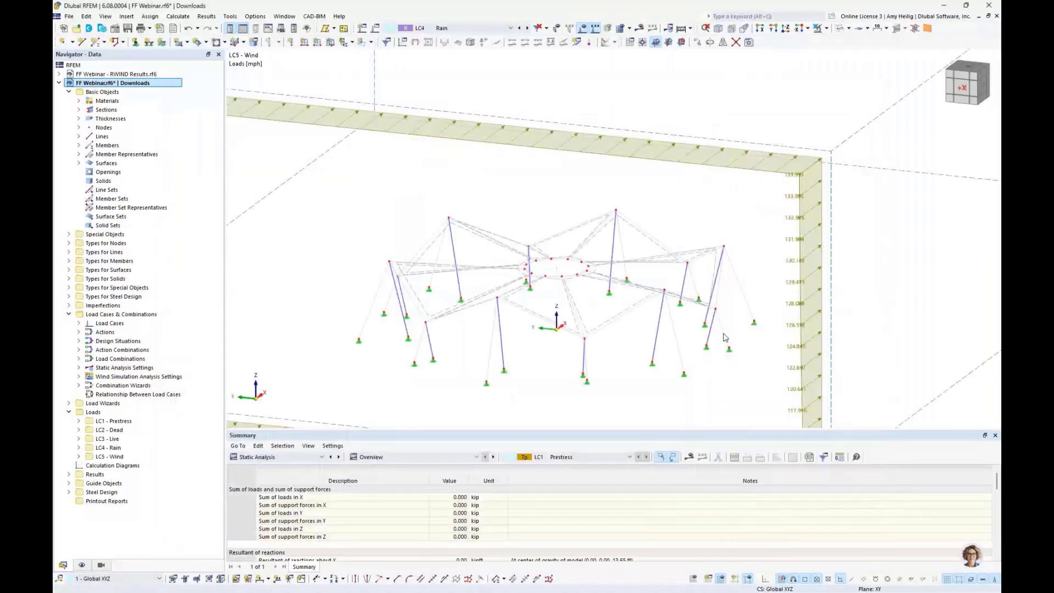
middle_drag(767, 295, 440, 224)
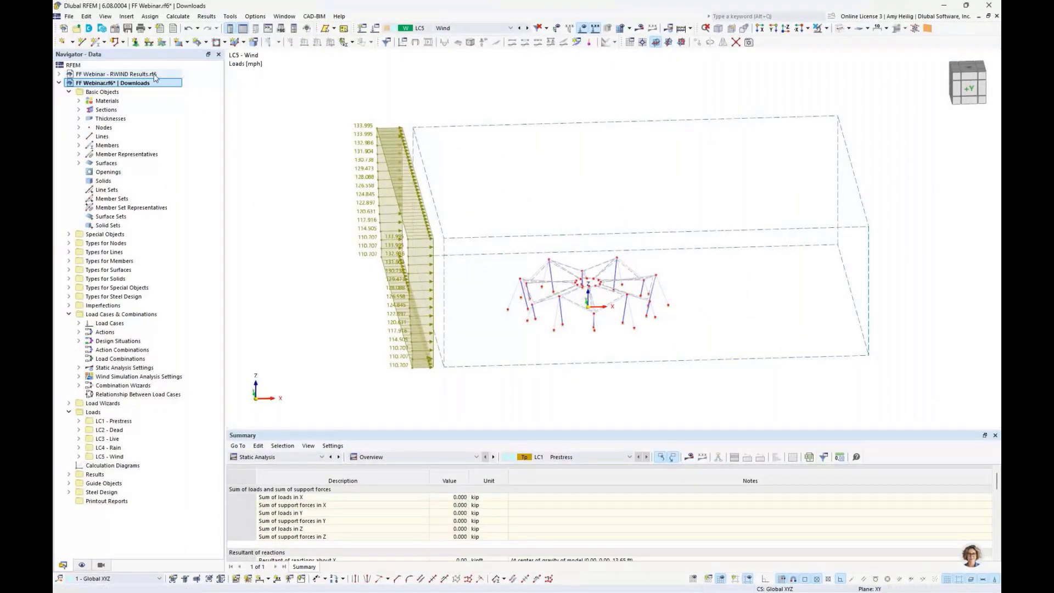
Step: Turn off the consideration of surface thickness in the mesh settings for the wind simulation
click(179, 16)
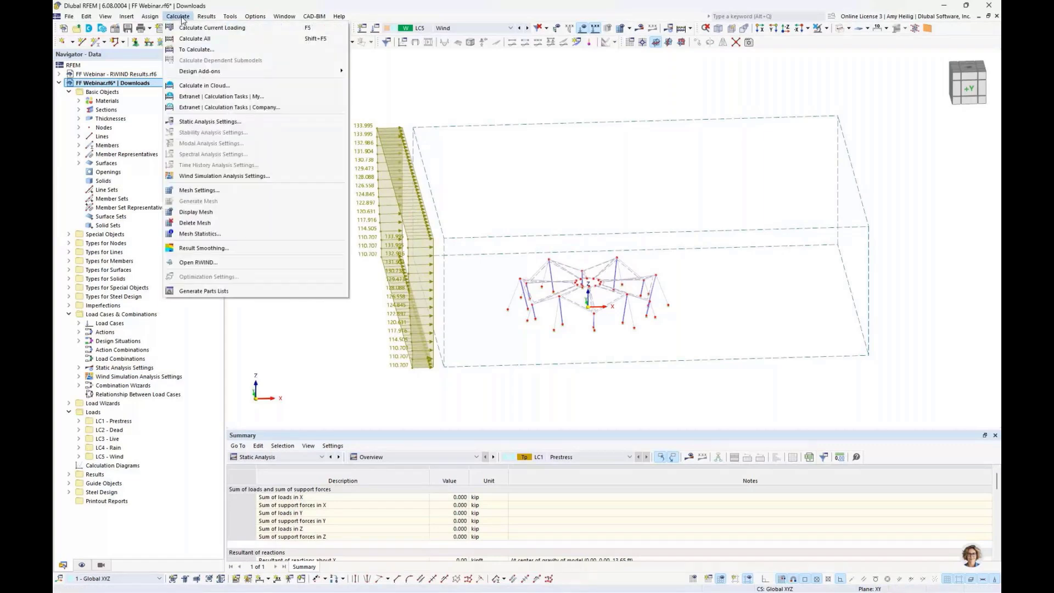
click(201, 190)
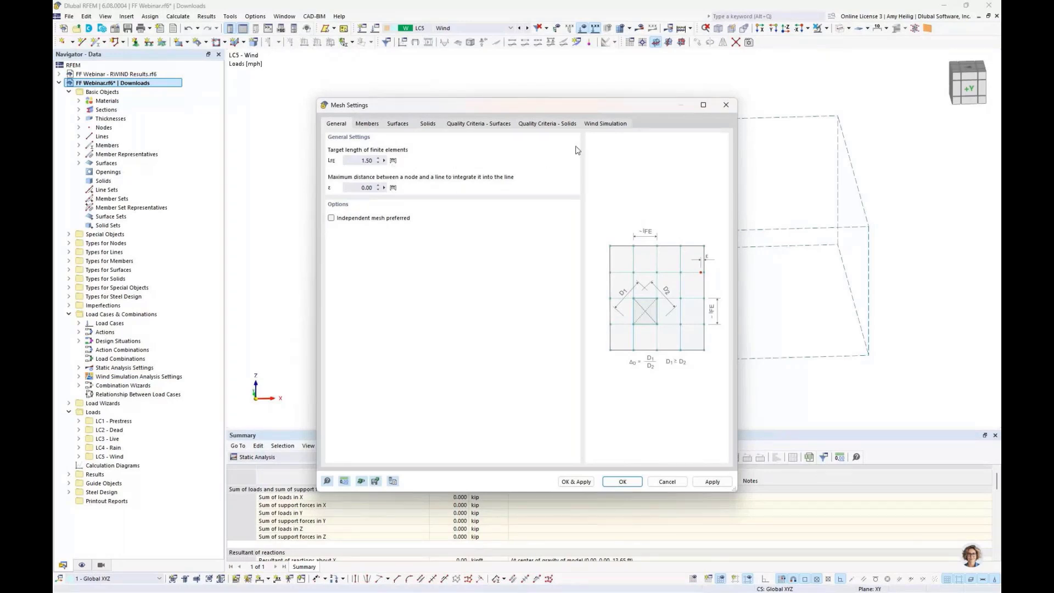
click(604, 124)
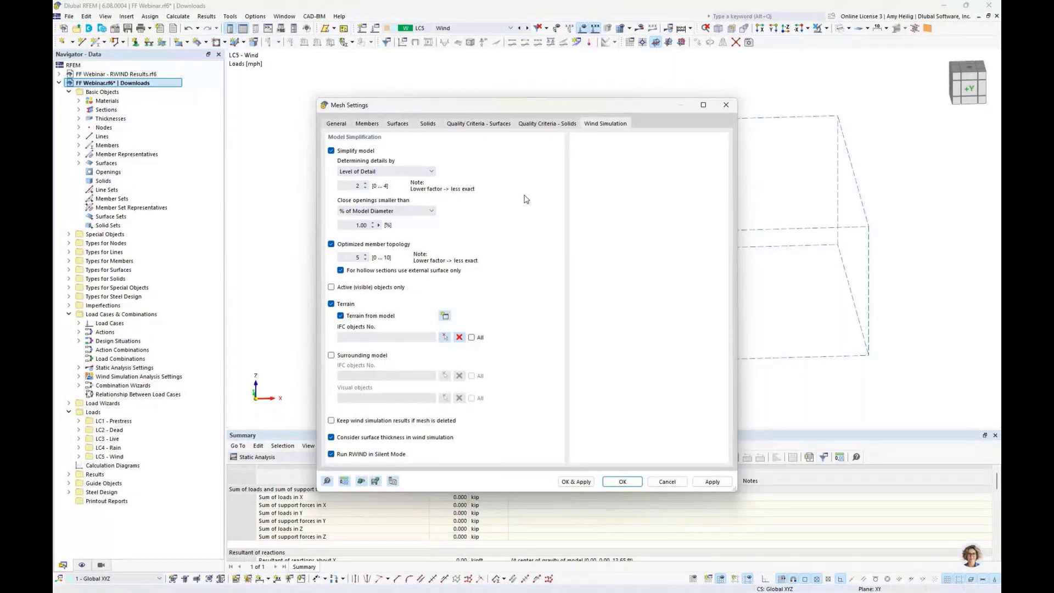
click(376, 437)
click(624, 482)
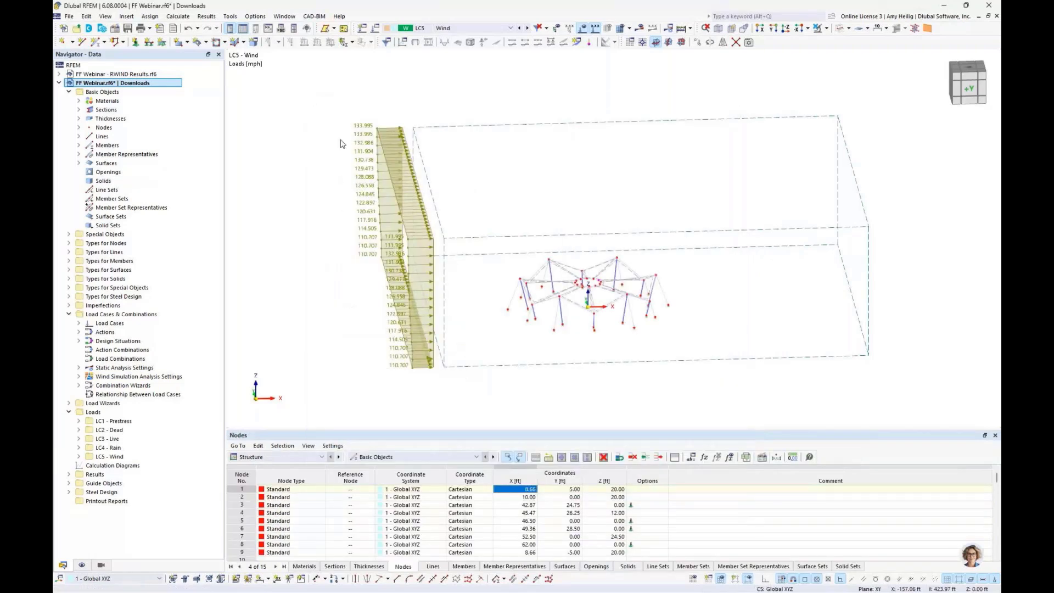
Step: Open load case LC5 Wind in RWIND and inspect the membrane structure inside the wind tunnel
click(178, 16)
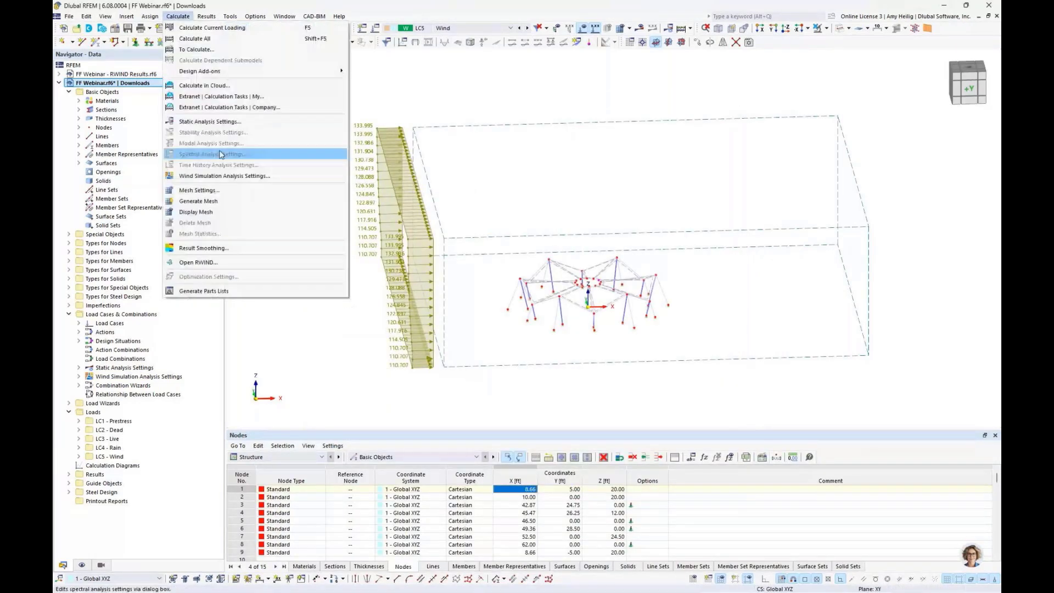
click(214, 263)
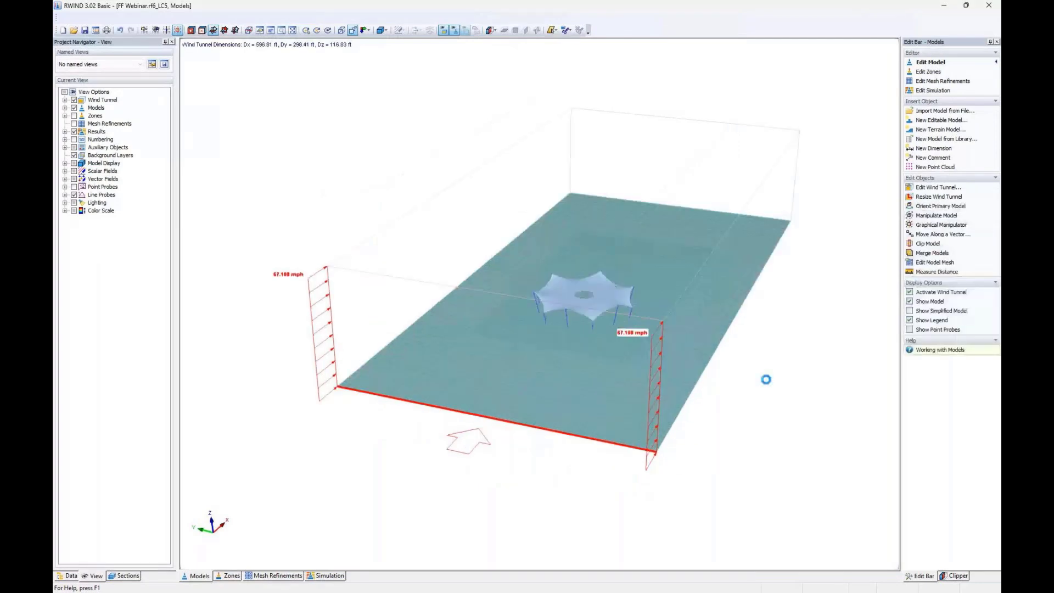
middle_drag(767, 390, 483, 377)
scroll(551, 325, up, 10)
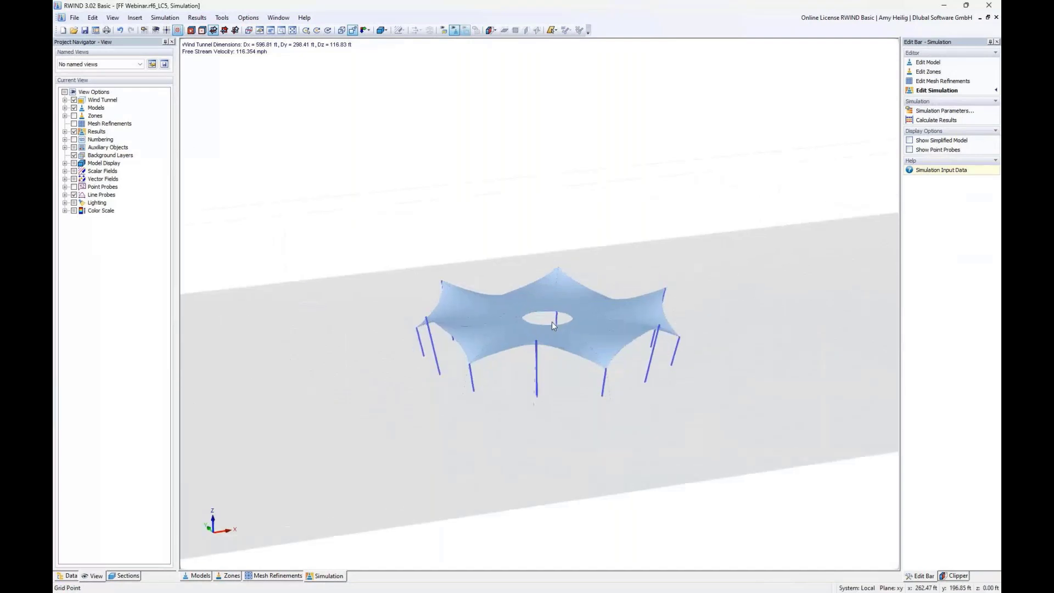
middle_drag(552, 324, 582, 377)
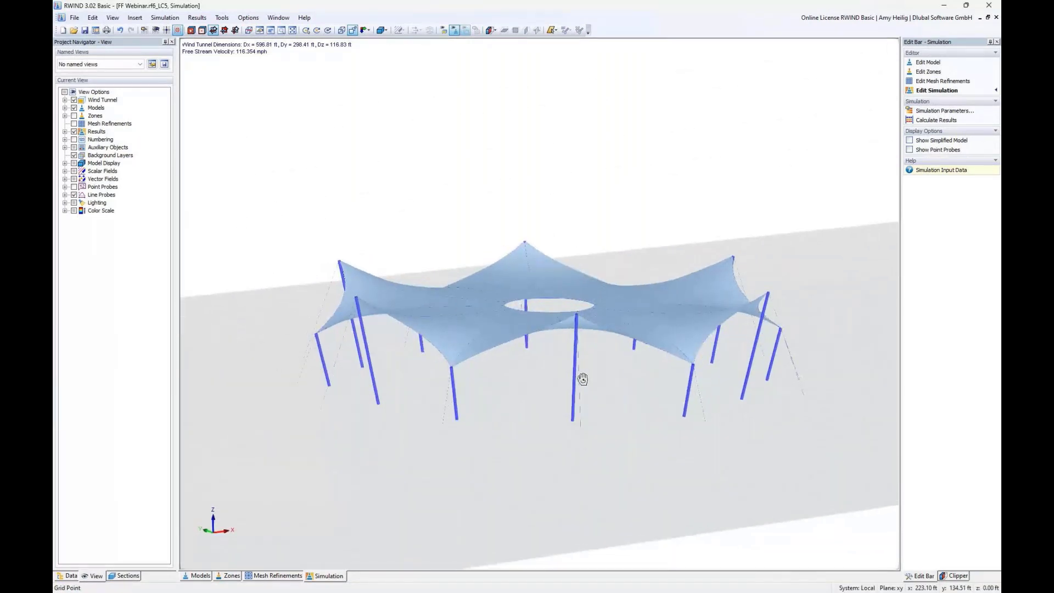
scroll(585, 381, down, 8)
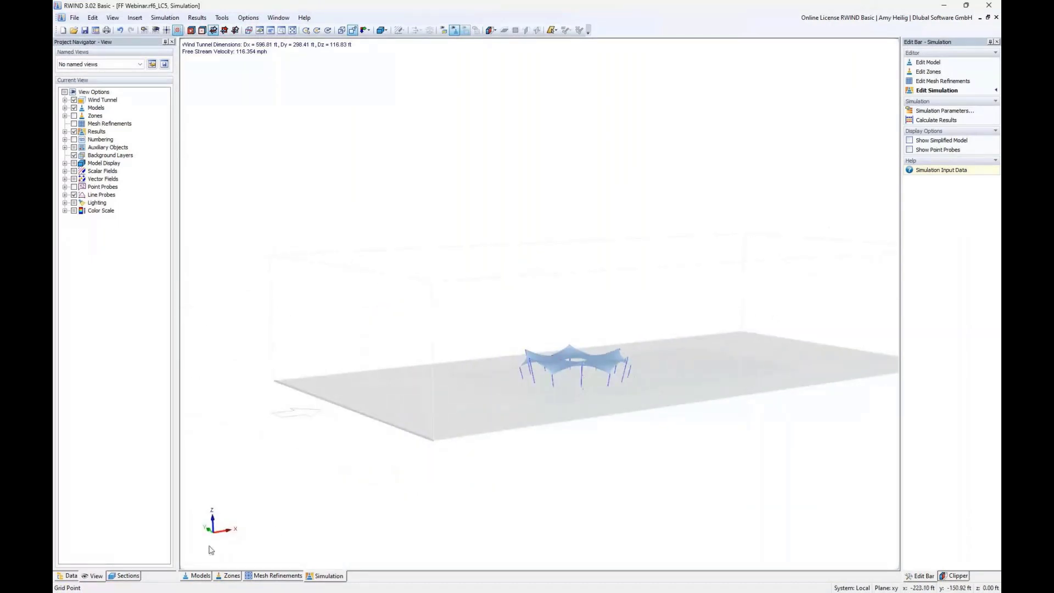
Step: Show the simplified model in place of the original, inspect its mesh up close, and restore the original model display
click(199, 575)
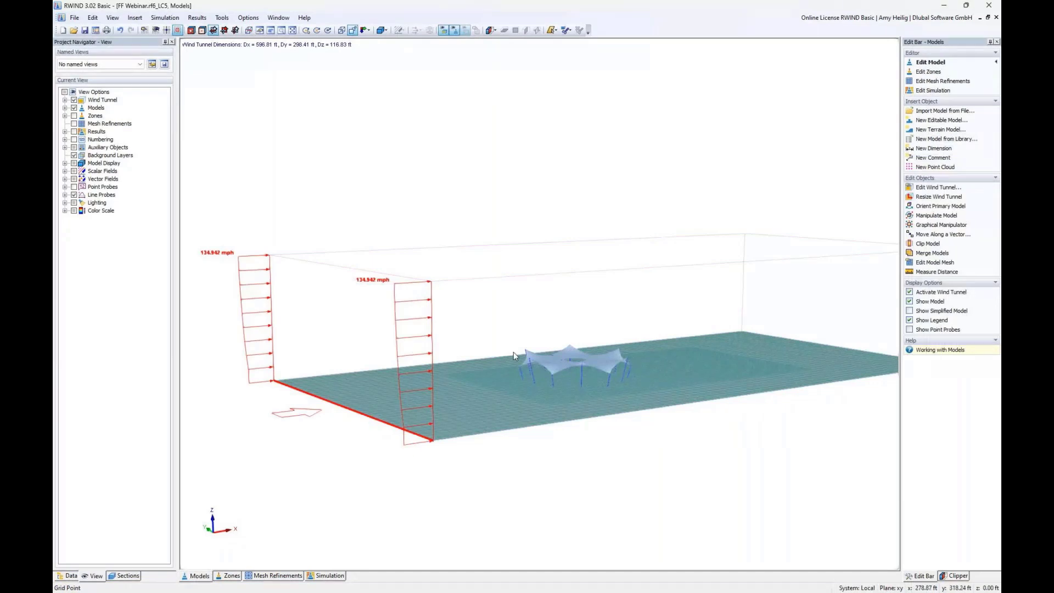
ctrl+middle_drag(513, 351, 597, 394)
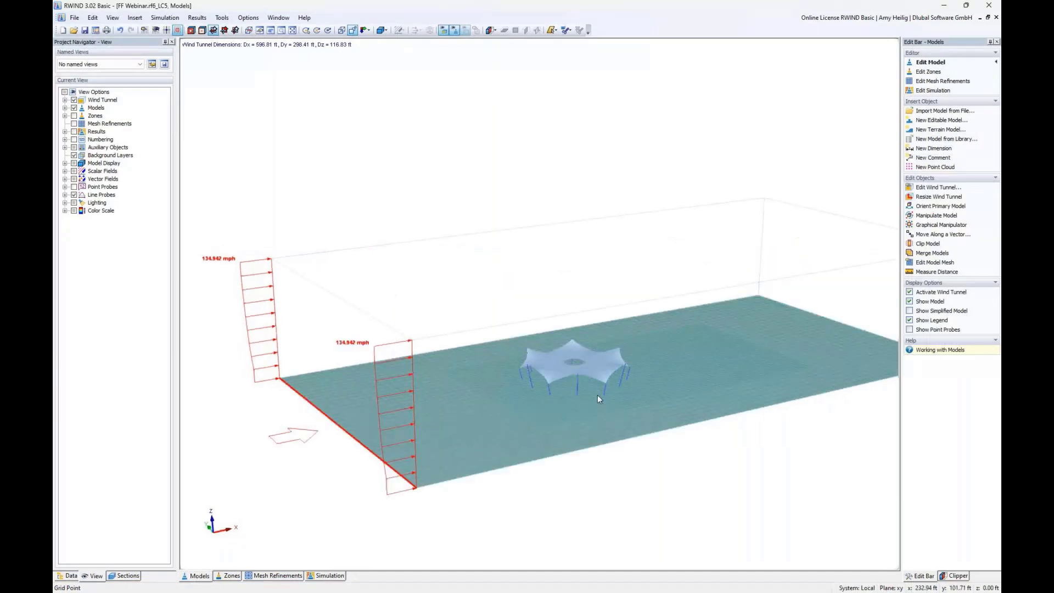
click(65, 108)
click(83, 124)
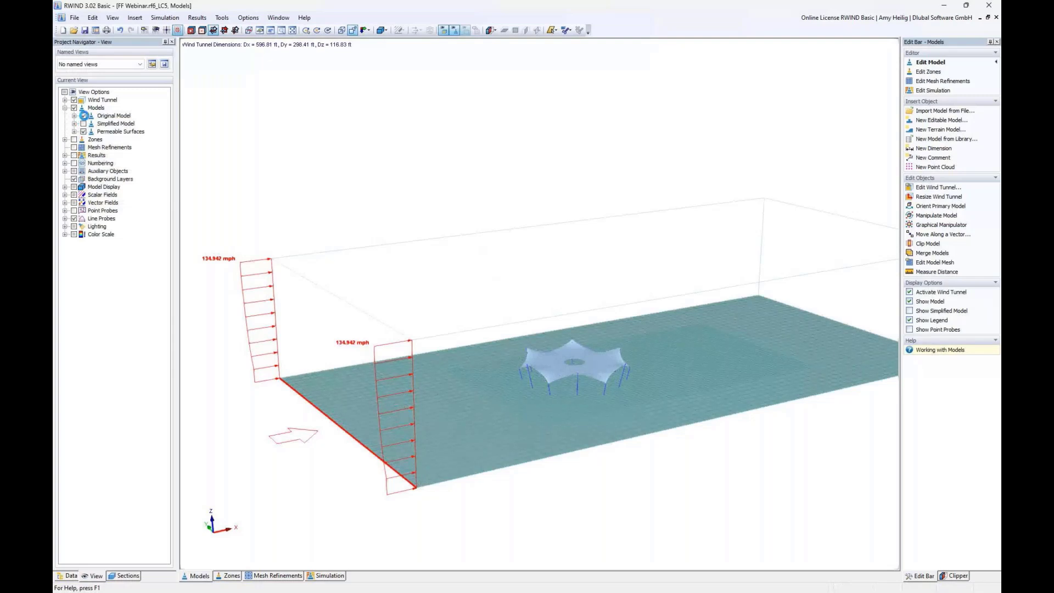
click(83, 116)
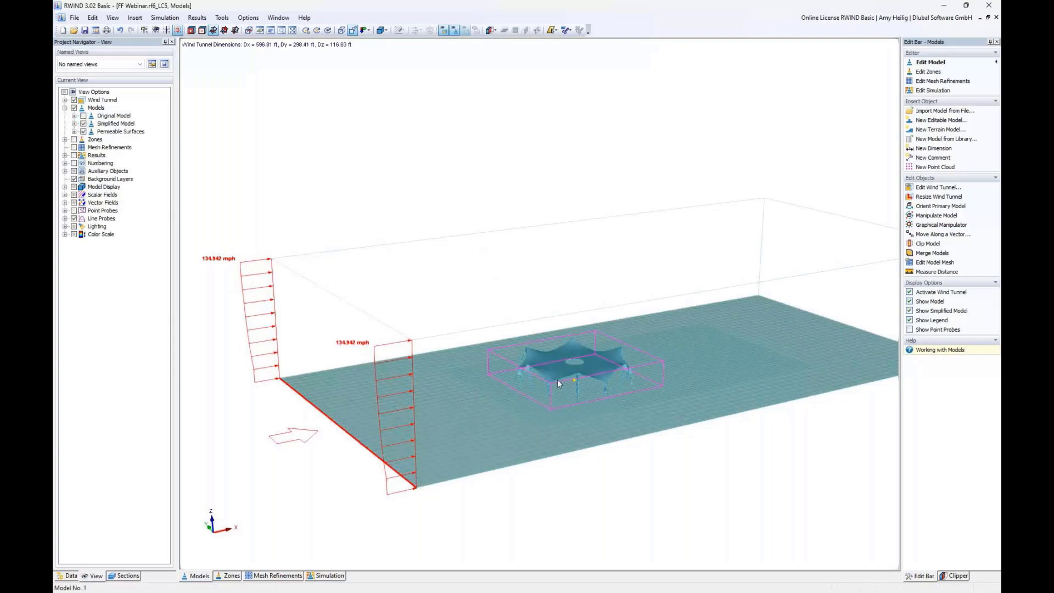
scroll(584, 386, up, 5)
scroll(579, 376, up, 5)
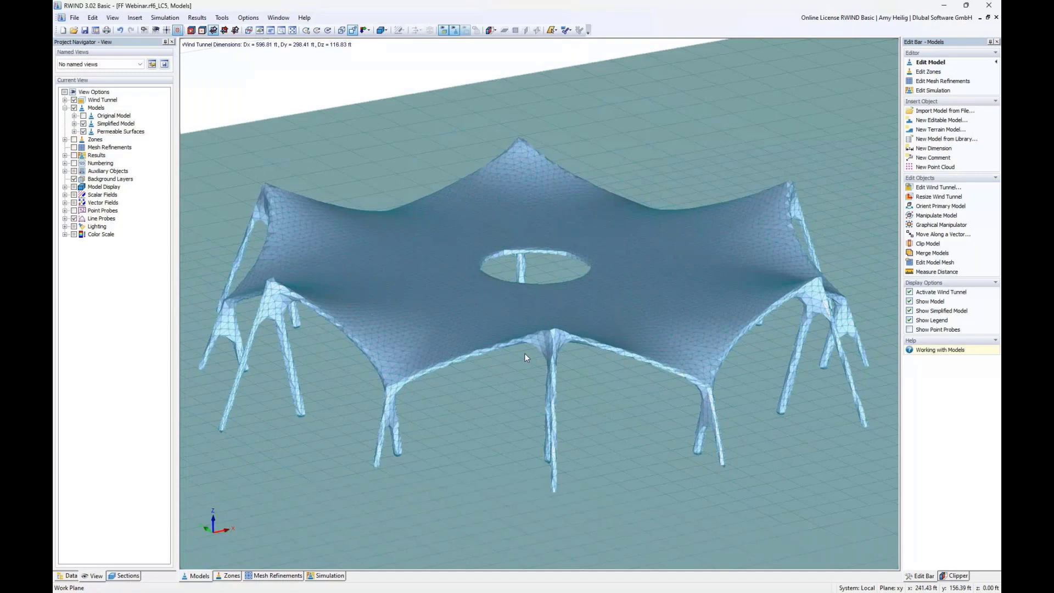
click(83, 115)
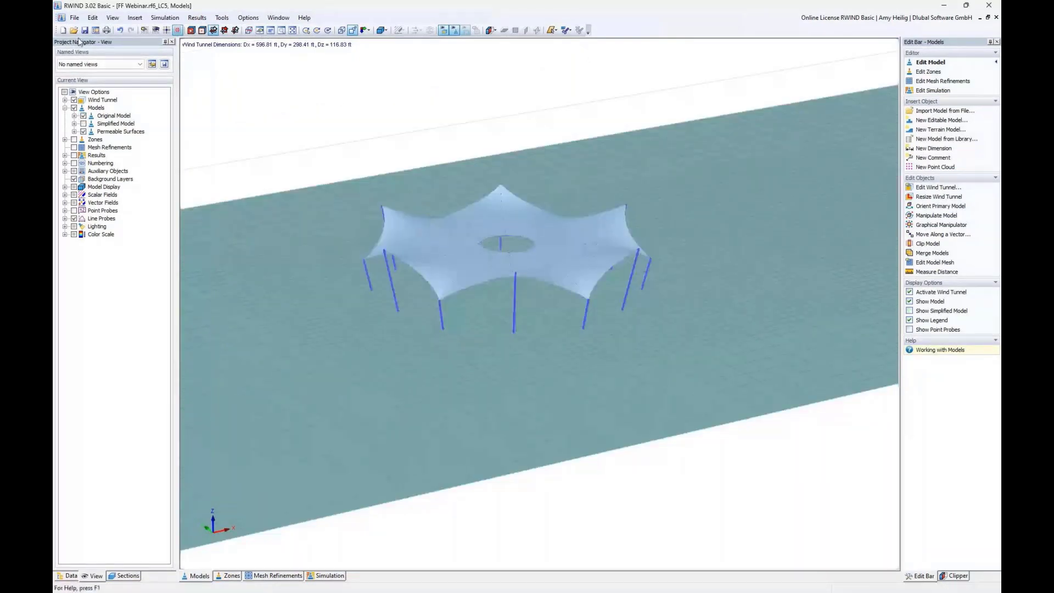
Step: Open the saved FF Webinar.rf6_LC6 simulation file (.rws3) and examine the surface pressures on the membrane from several sides
click(74, 30)
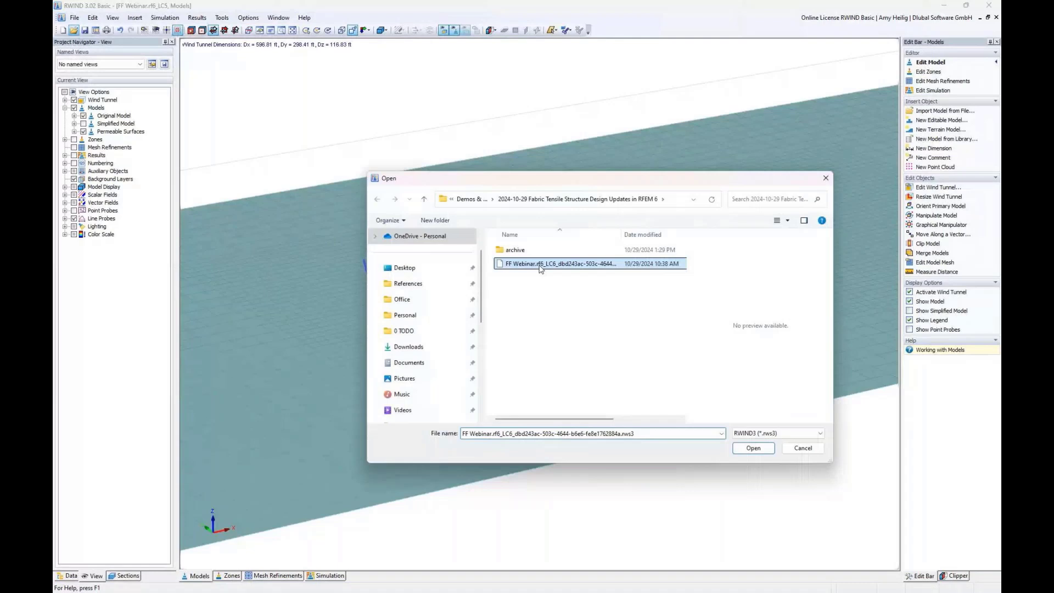
double_click(540, 265)
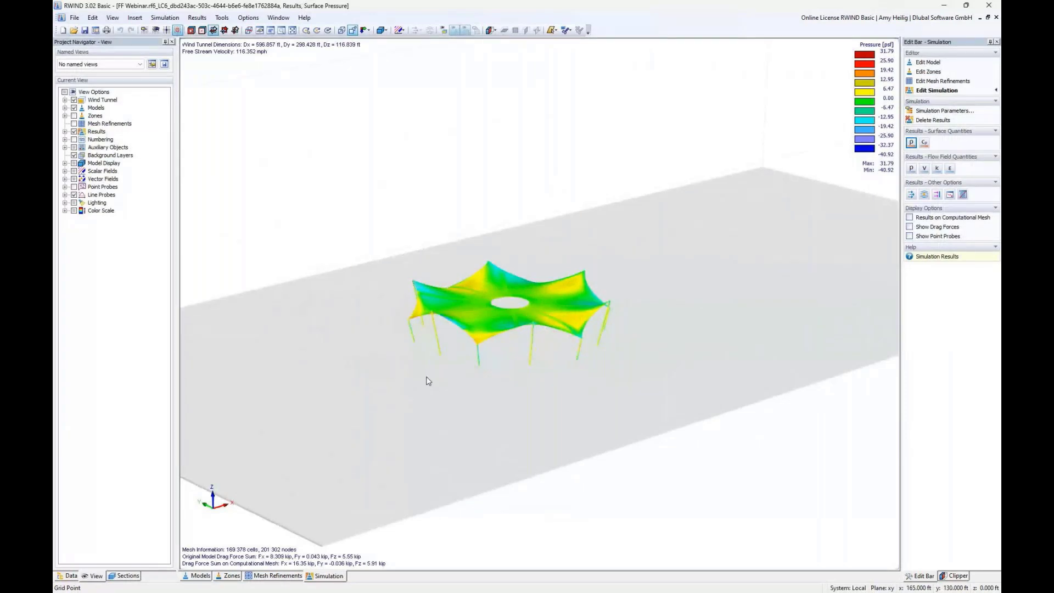
mouse_move(481, 325)
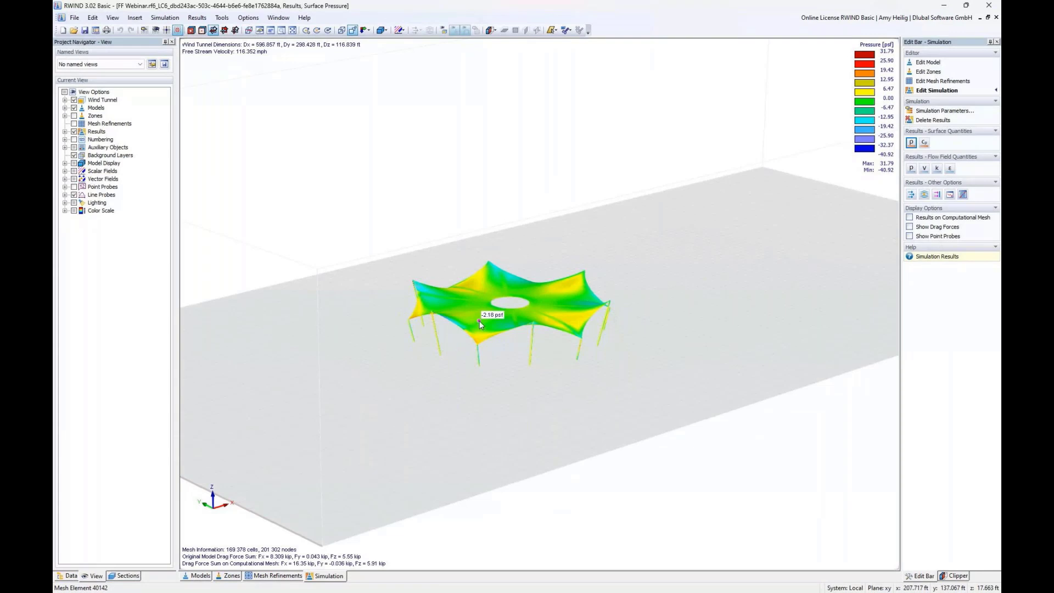
scroll(479, 320, up, 3)
scroll(477, 317, down, 5)
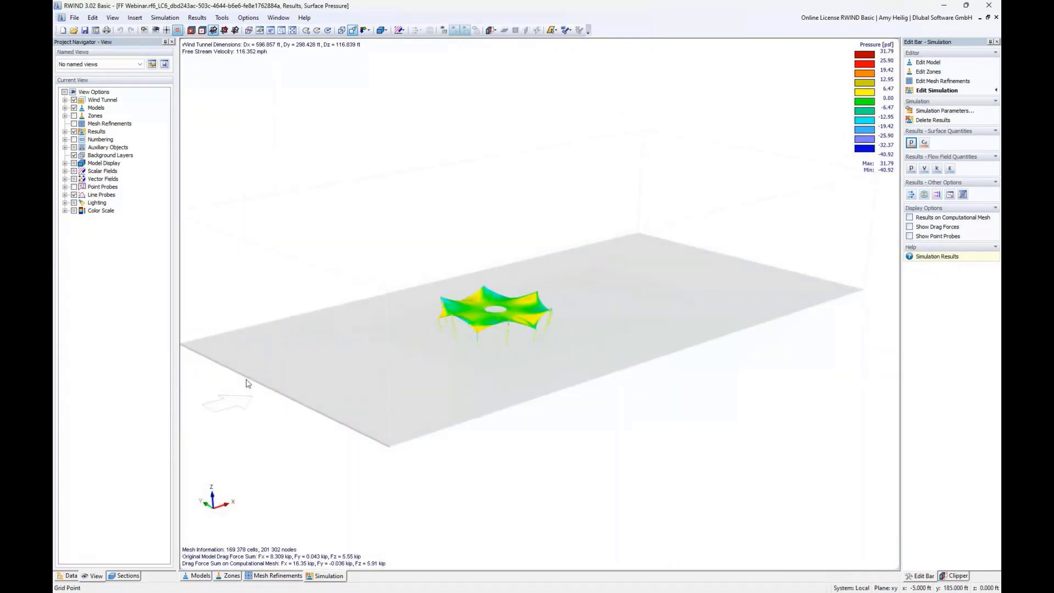
scroll(442, 351, up, 3)
scroll(442, 351, up, 3)
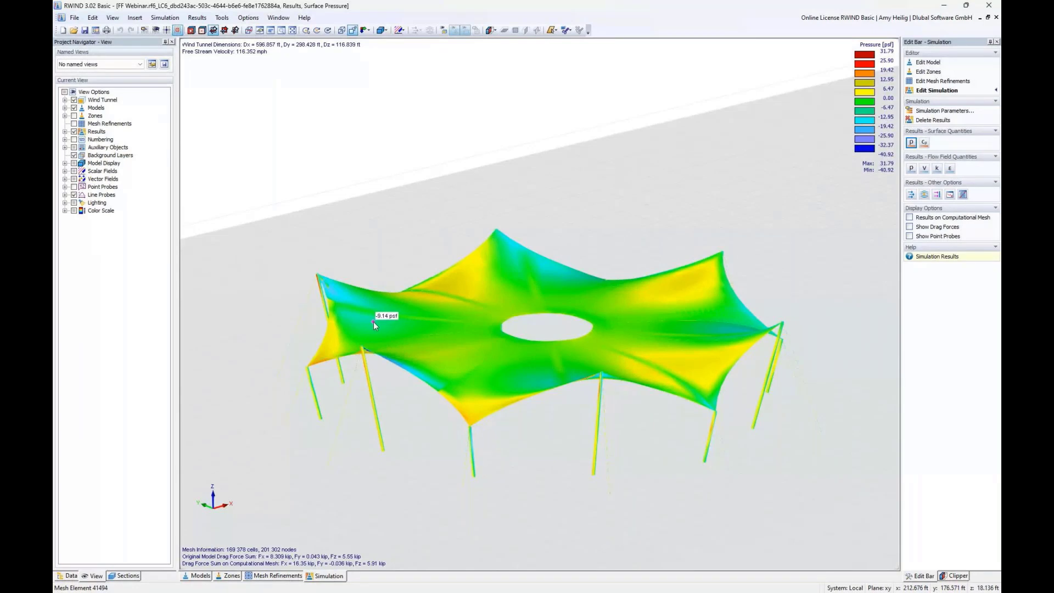
middle_drag(466, 321, 497, 224)
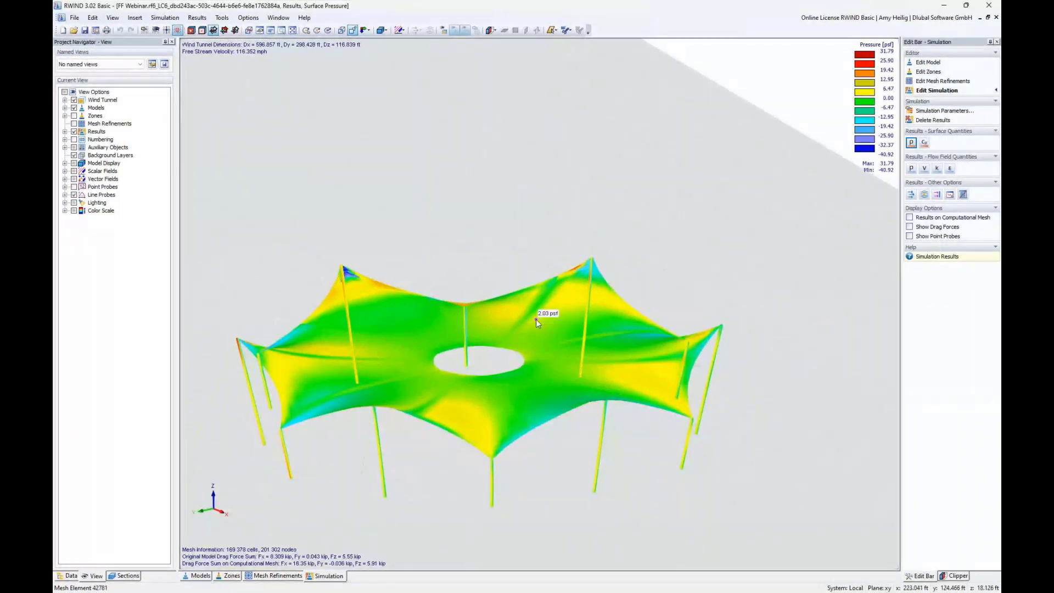
ctrl+middle_drag(536, 318, 488, 460)
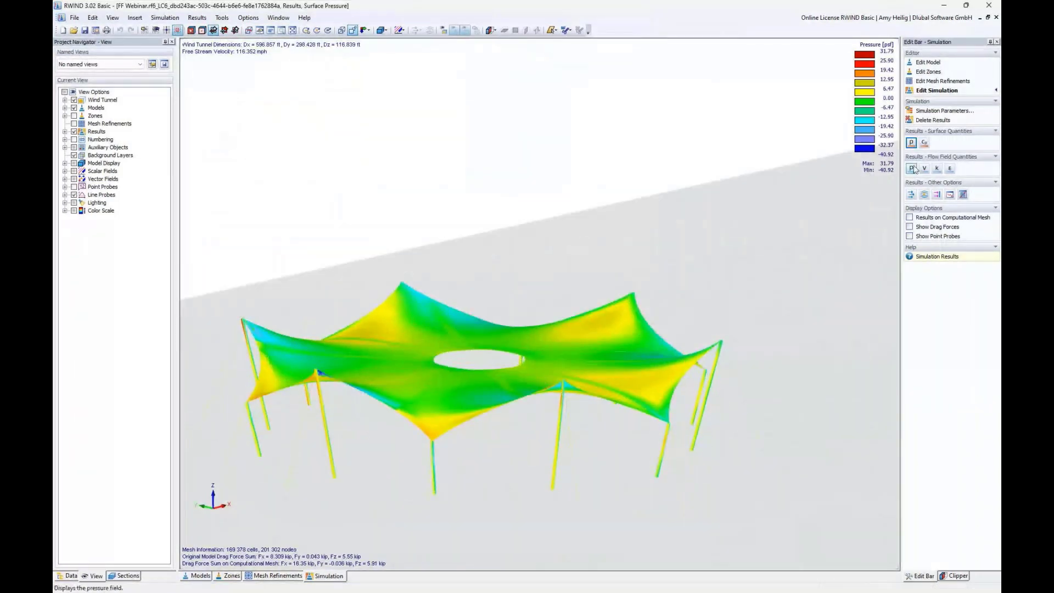
Step: Display the surface Cp coefficient results and examine the values across the membrane
click(925, 144)
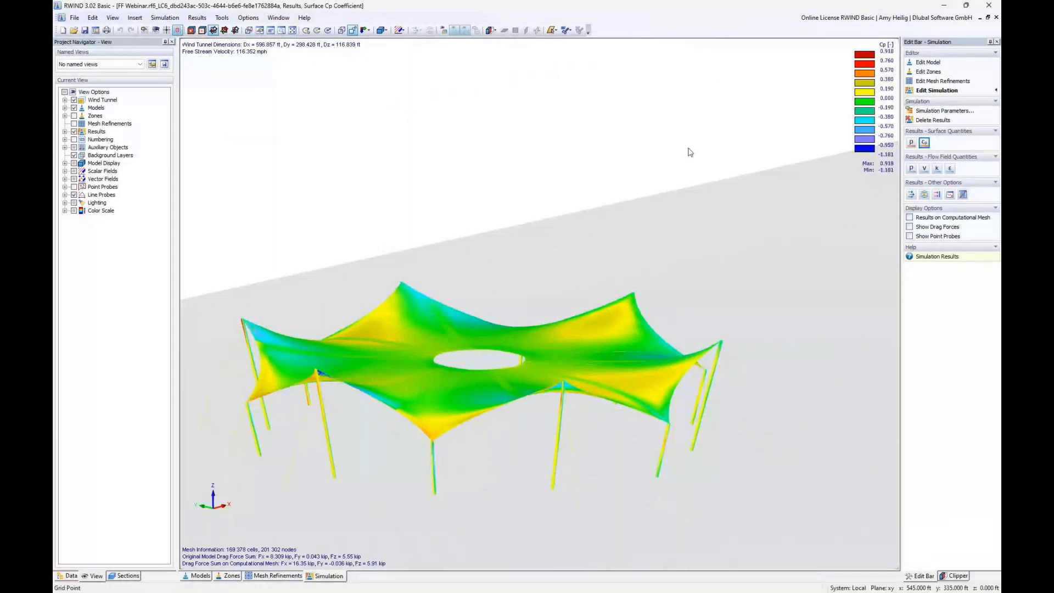
middle_drag(593, 233, 607, 202)
mouse_move(441, 318)
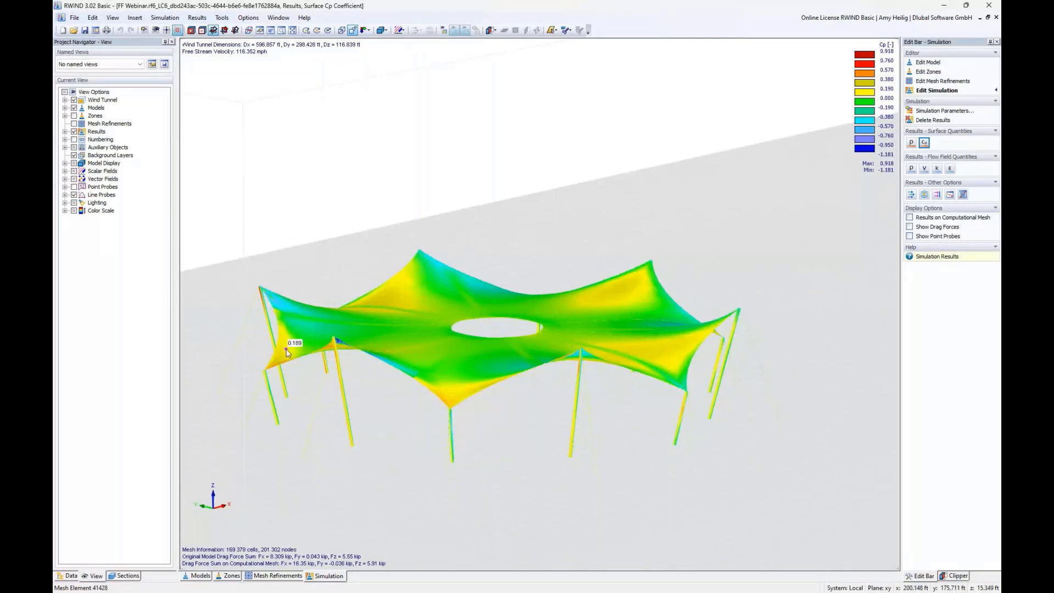
scroll(656, 251, down, 2)
ctrl+middle_drag(656, 253, 627, 269)
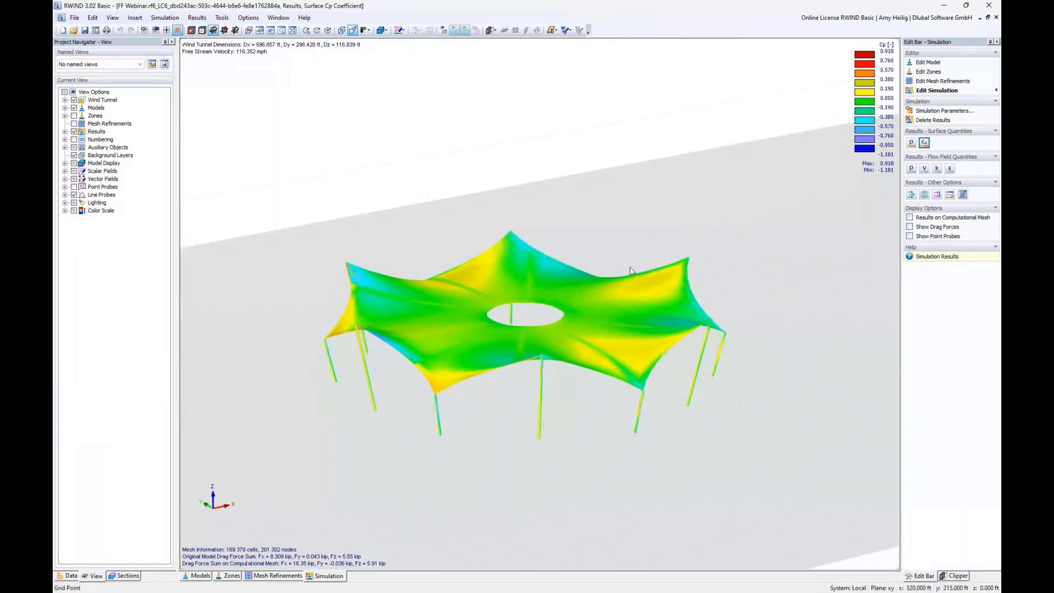
Step: Display the pressure field around the structure and move its slicing plane to another section
click(911, 169)
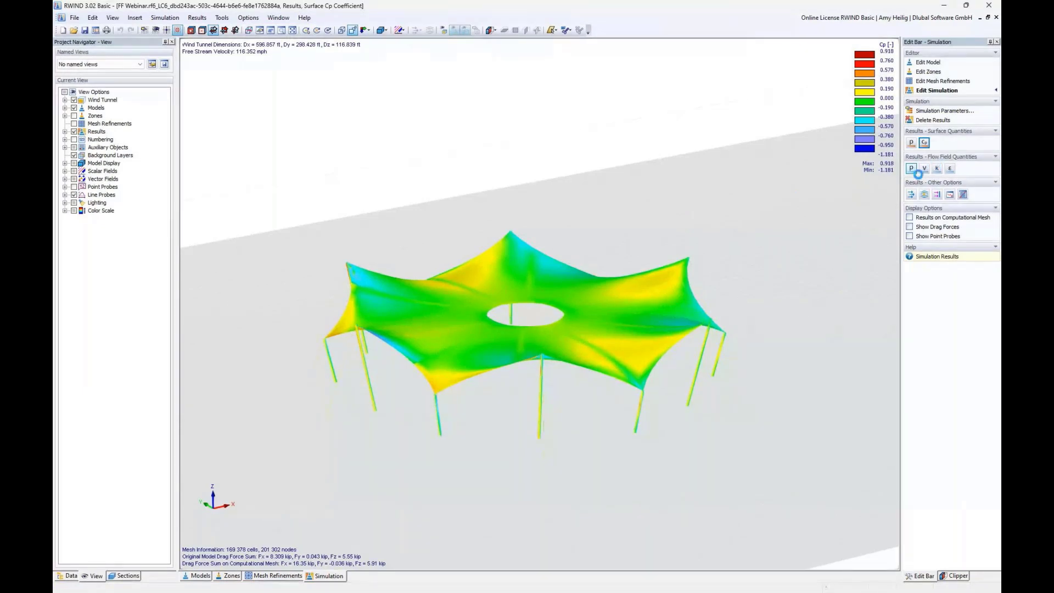
mouse_move(691, 238)
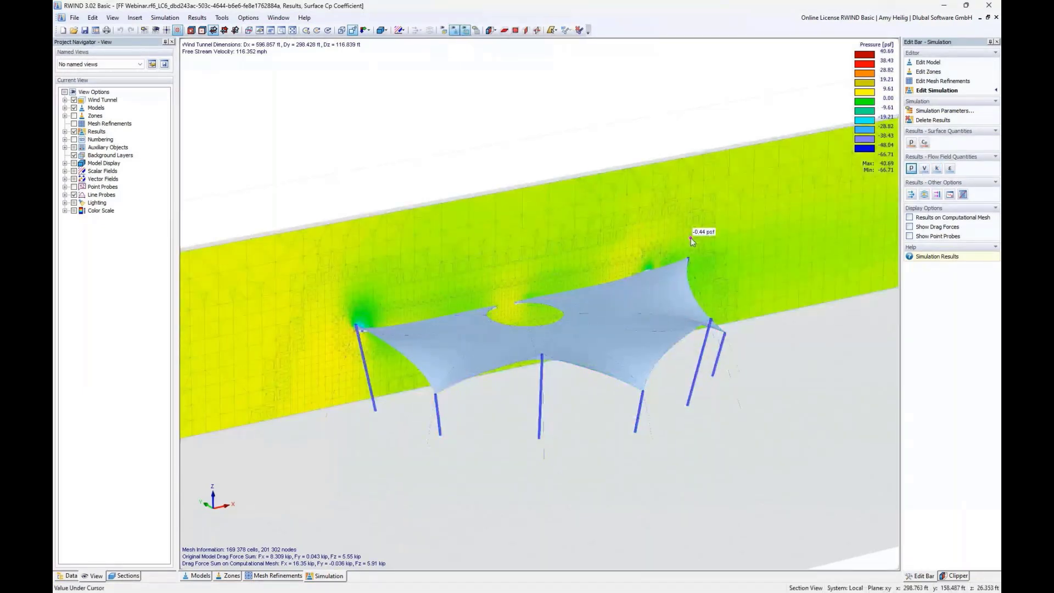
scroll(626, 300, down, 3)
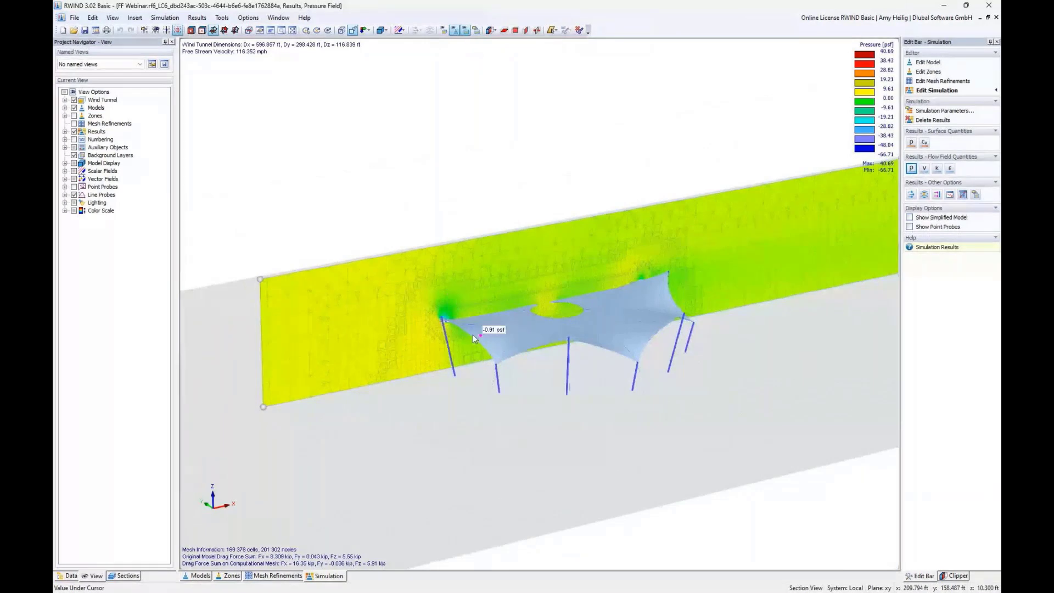
drag(260, 280, 294, 289)
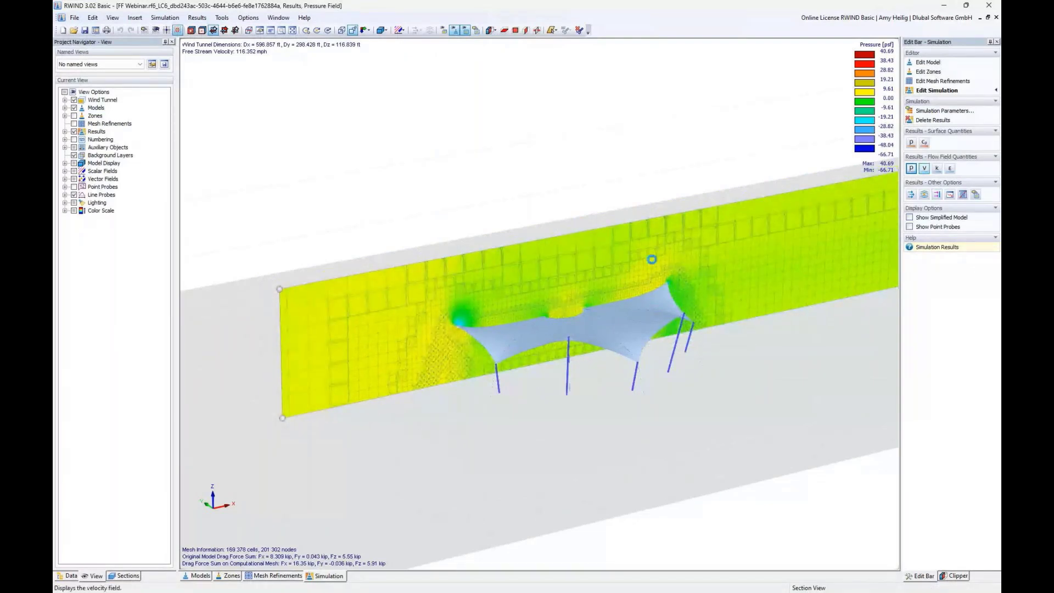
Step: Display the velocity field, examine the flow above and below the membrane, and shift the slicing plane to another section
ctrl+middle_drag(652, 374, 497, 318)
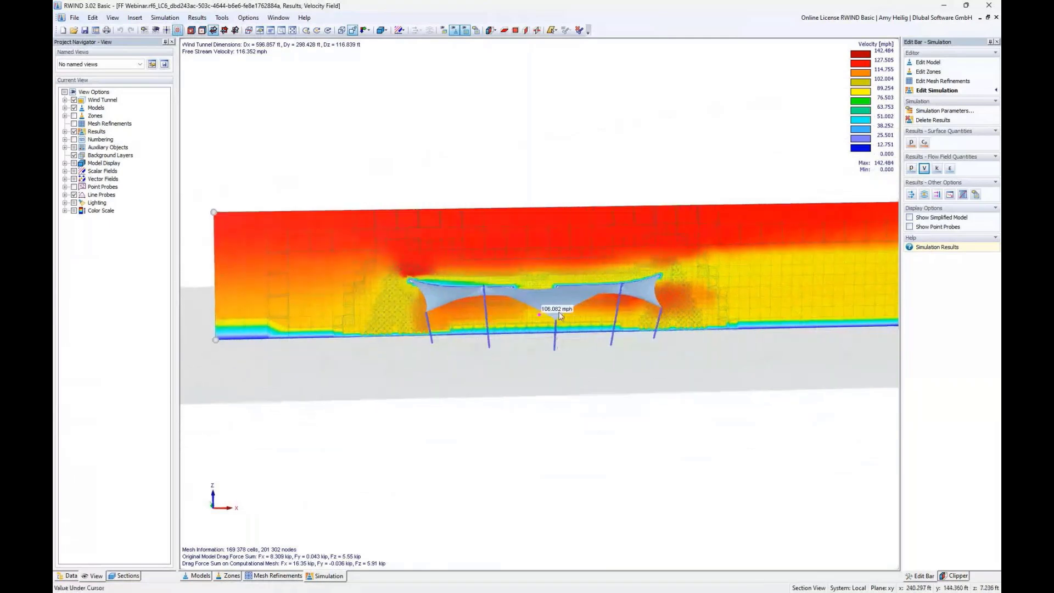
scroll(571, 308, up, 2)
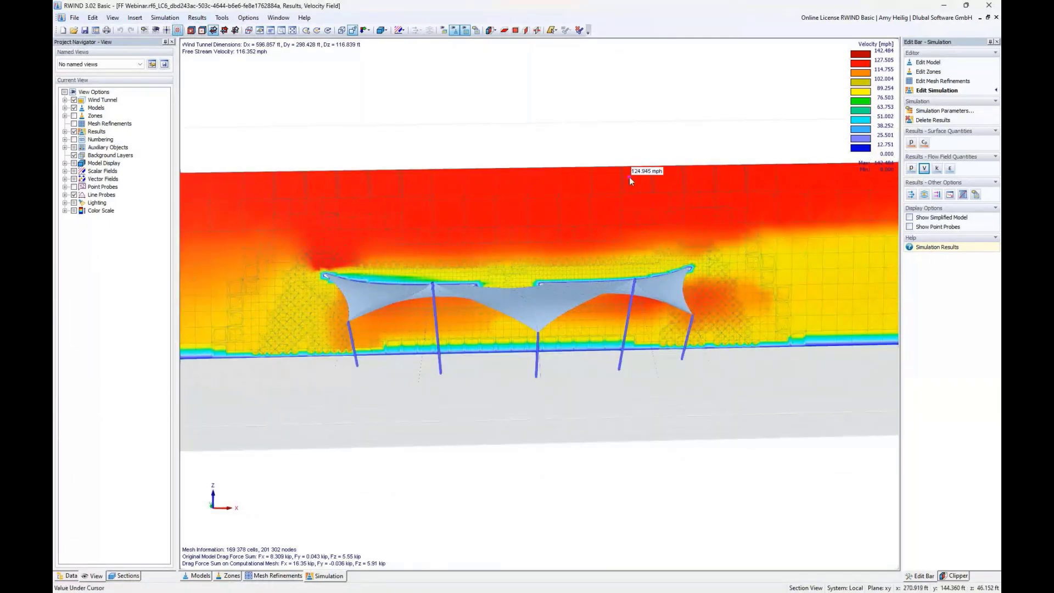
ctrl+middle_drag(420, 253, 279, 260)
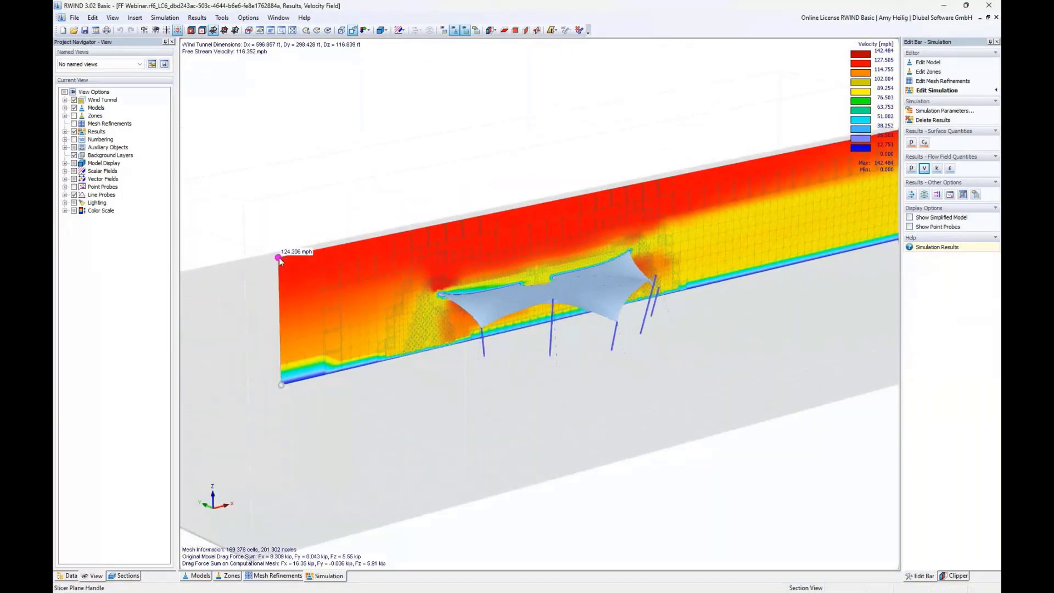
mouse_move(280, 260)
mouse_down()
mouse_move(300, 272)
mouse_move(271, 255)
mouse_up()
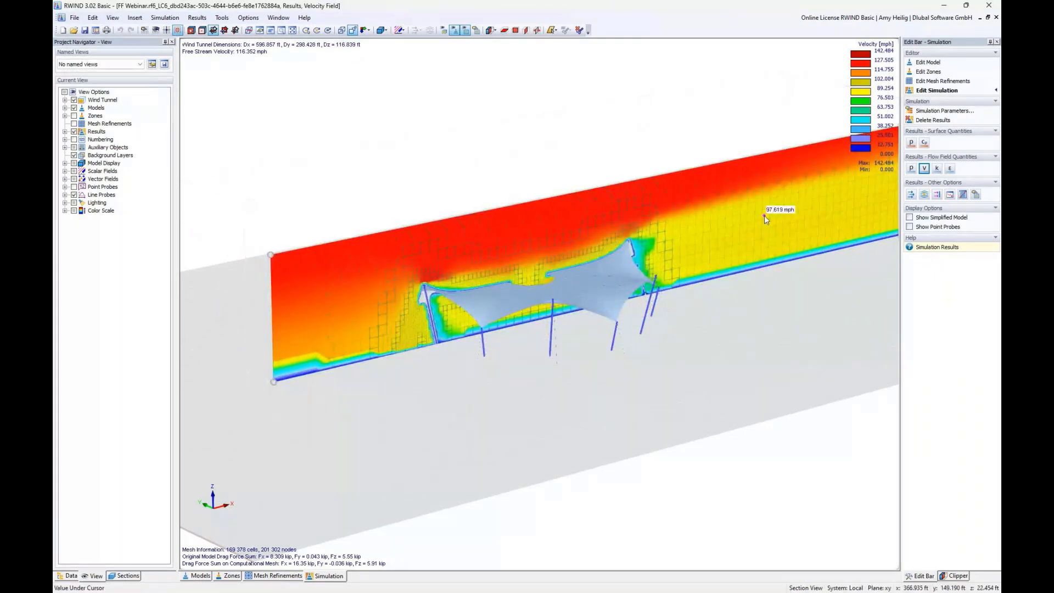
Step: Display the velocity vectors and examine the flow directions at the membrane's edge and supports
click(910, 194)
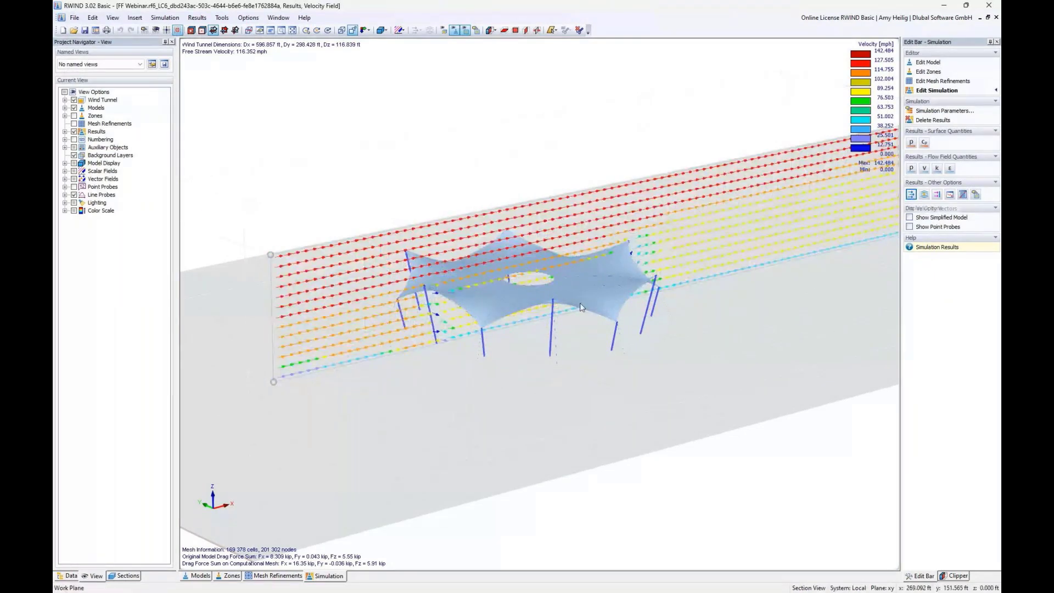
ctrl+middle_drag(688, 342, 480, 303)
scroll(600, 262, up, 6)
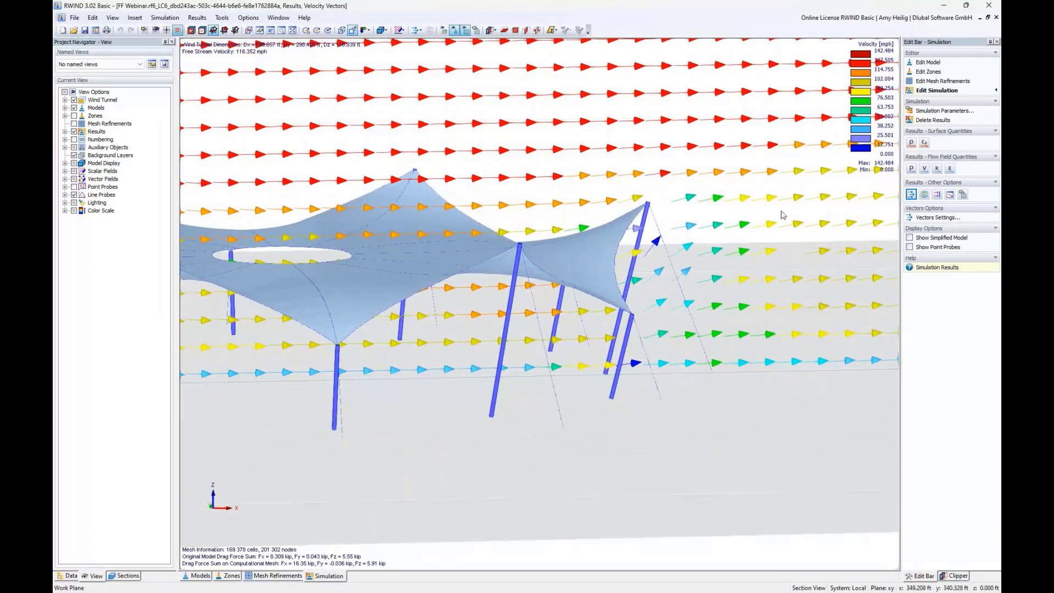
Step: Display the wind streamlines and examine how they pass over and under the whole structure
click(923, 195)
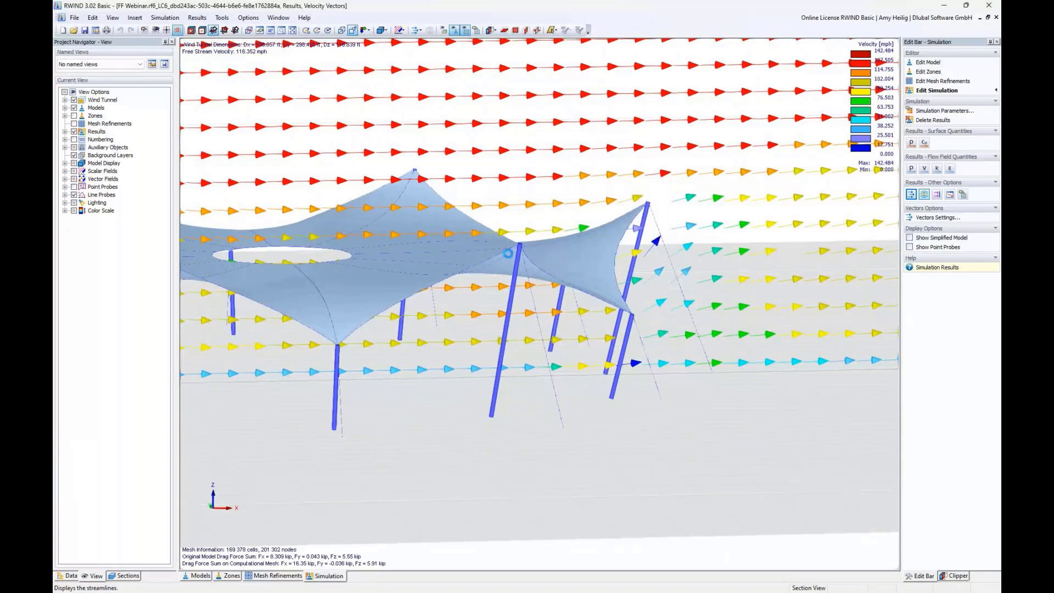
scroll(510, 253, down, 7)
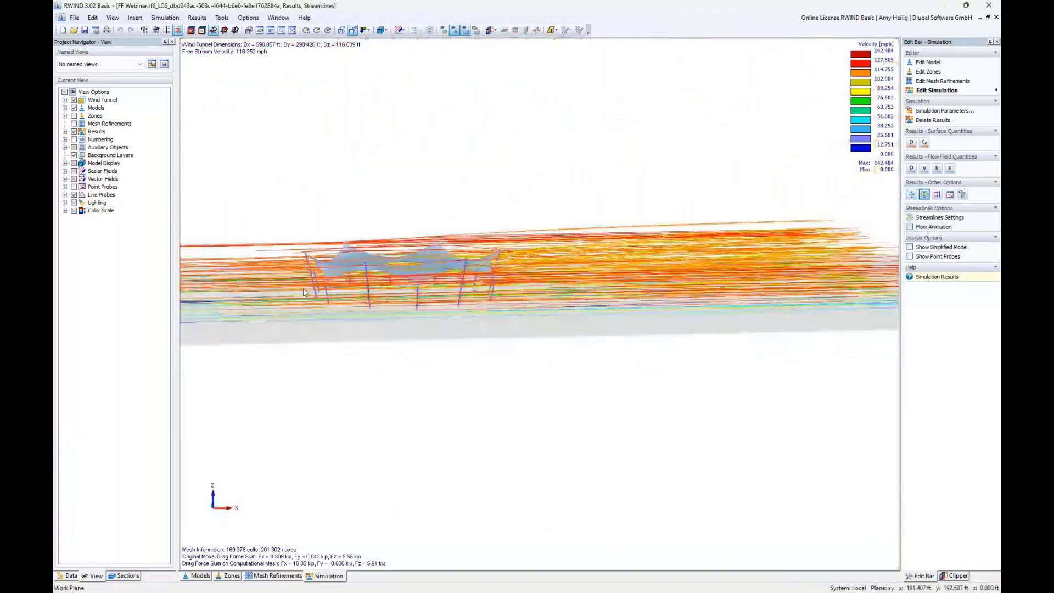
middle_drag(299, 287, 439, 324)
Step: Narrow the streamlines' 3D Box source around the membrane's center, make it taller, and reduce the number of control points
click(940, 217)
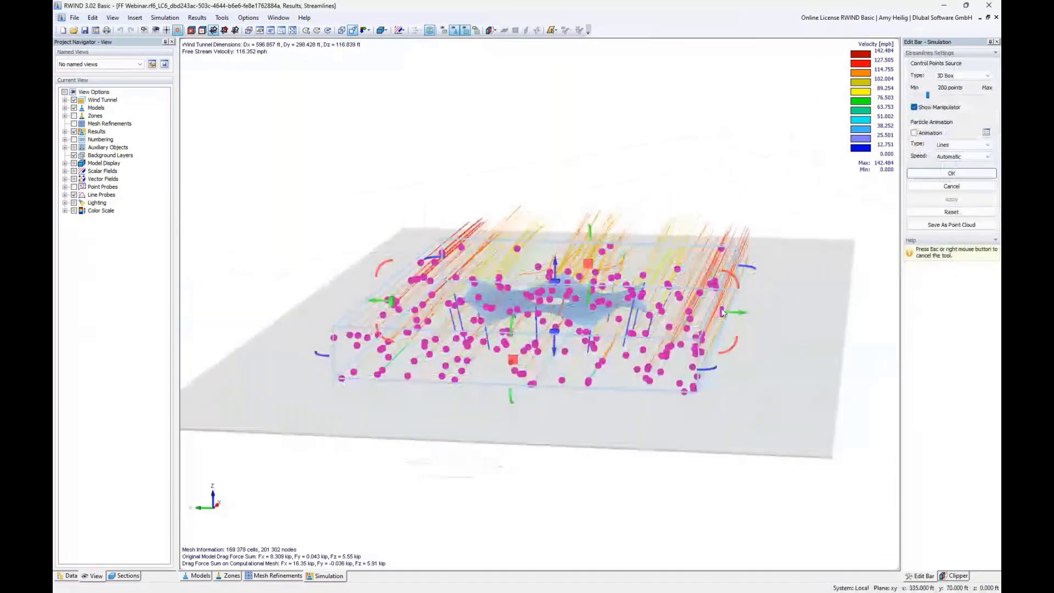
drag(723, 312, 494, 313)
drag(554, 284, 555, 254)
middle_drag(555, 253, 588, 231)
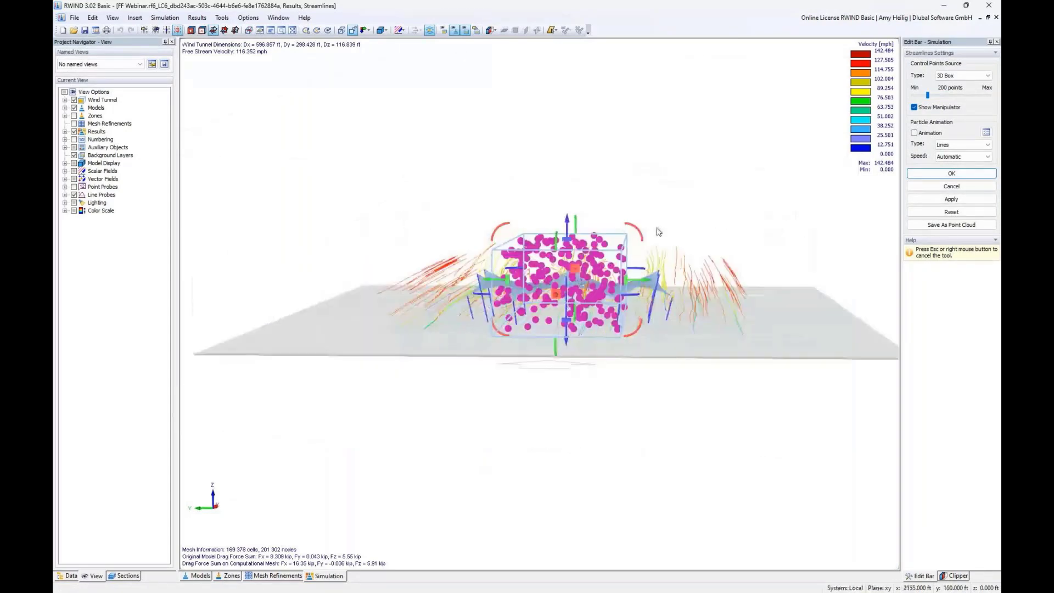
click(928, 96)
drag(929, 97, 920, 96)
click(951, 174)
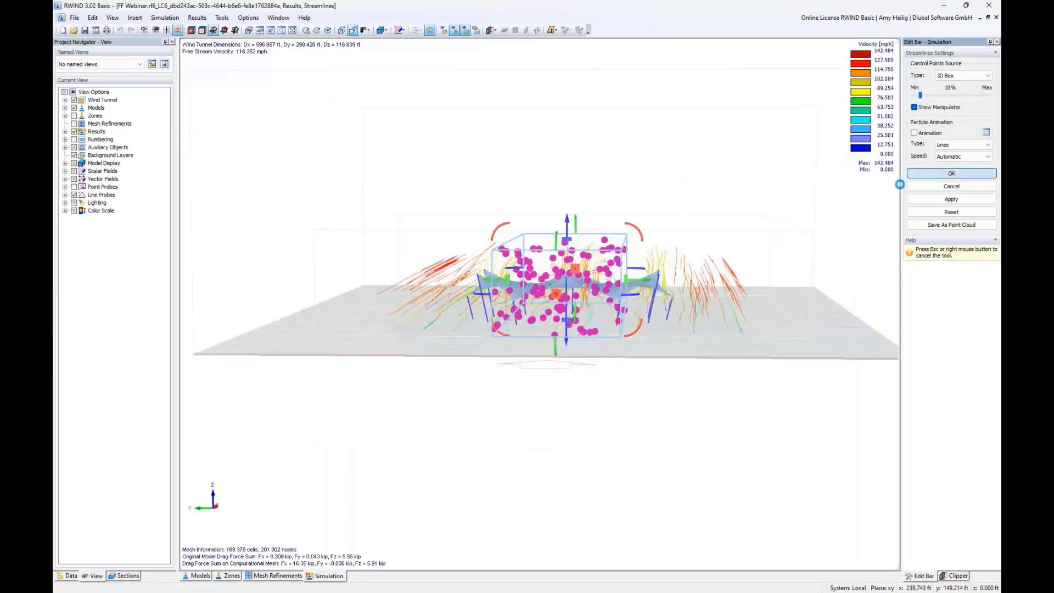
Step: Turn on the flow animation for the streamlines and examine the moving flow around the membrane at close range
middle_drag(696, 247, 498, 353)
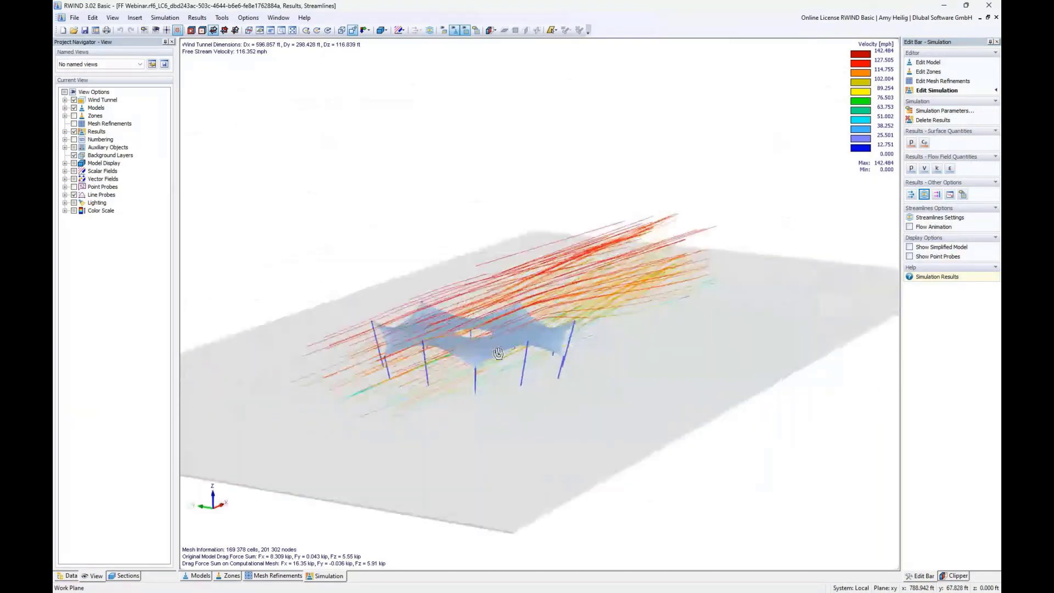
scroll(499, 353, up, 3)
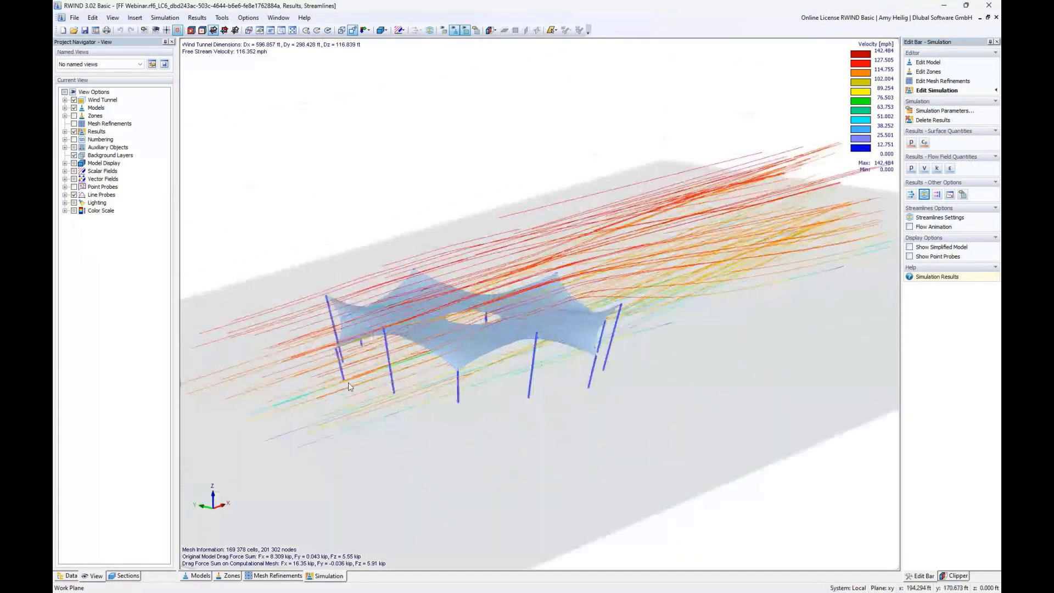
click(910, 226)
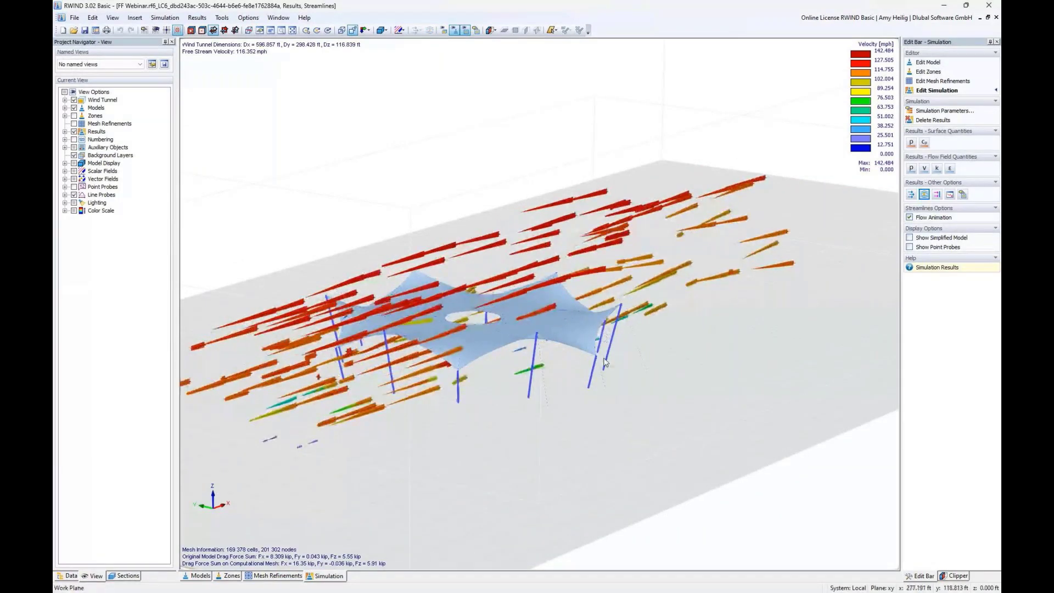
ctrl+middle_drag(603, 360, 438, 364)
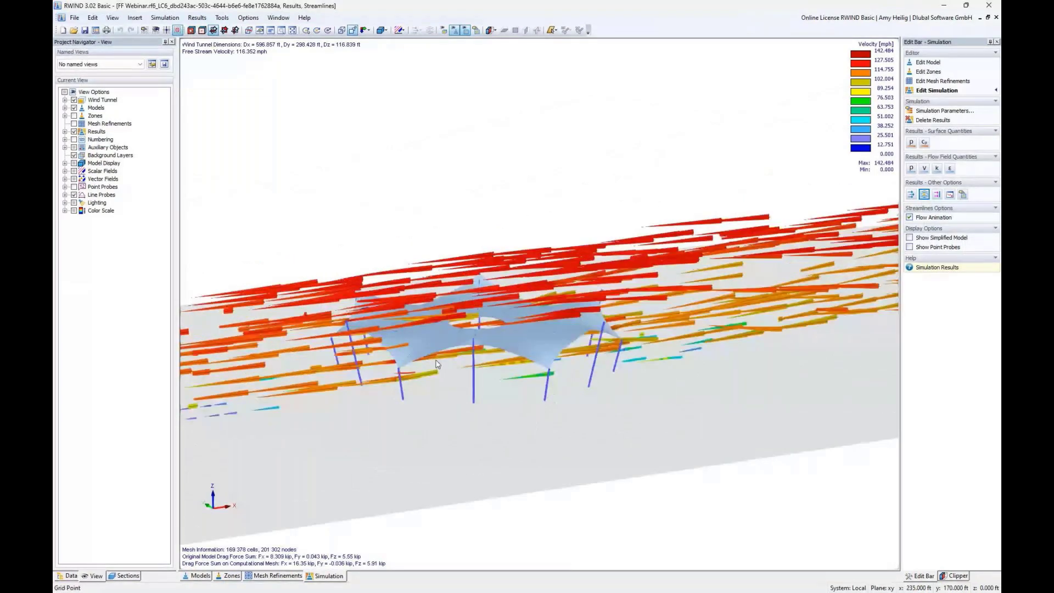
scroll(330, 346, up, 2)
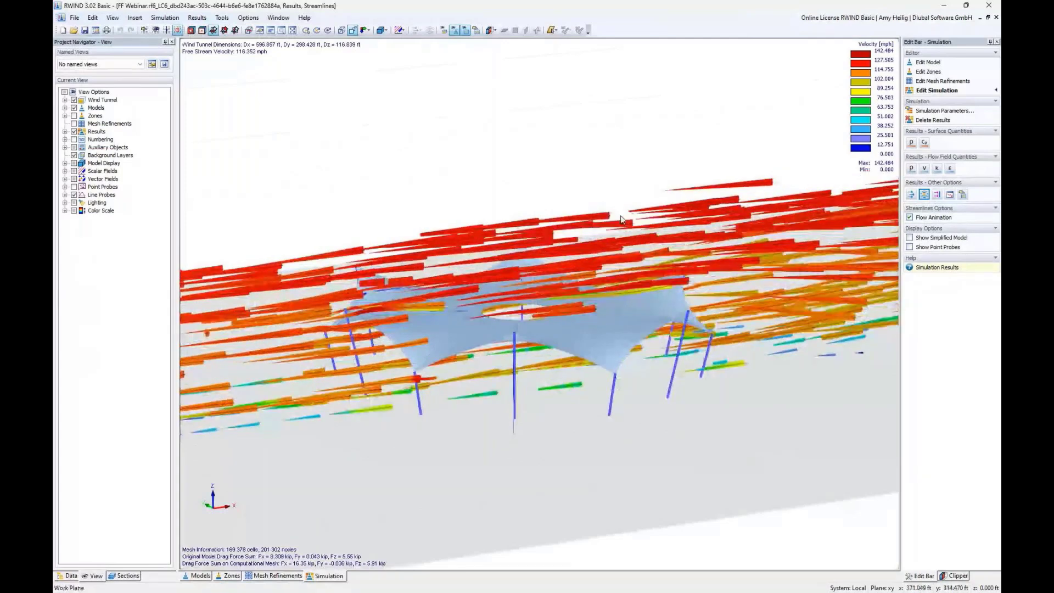
Step: Locate the Create Video File command without running it, and examine the streamlines from other angles
click(222, 17)
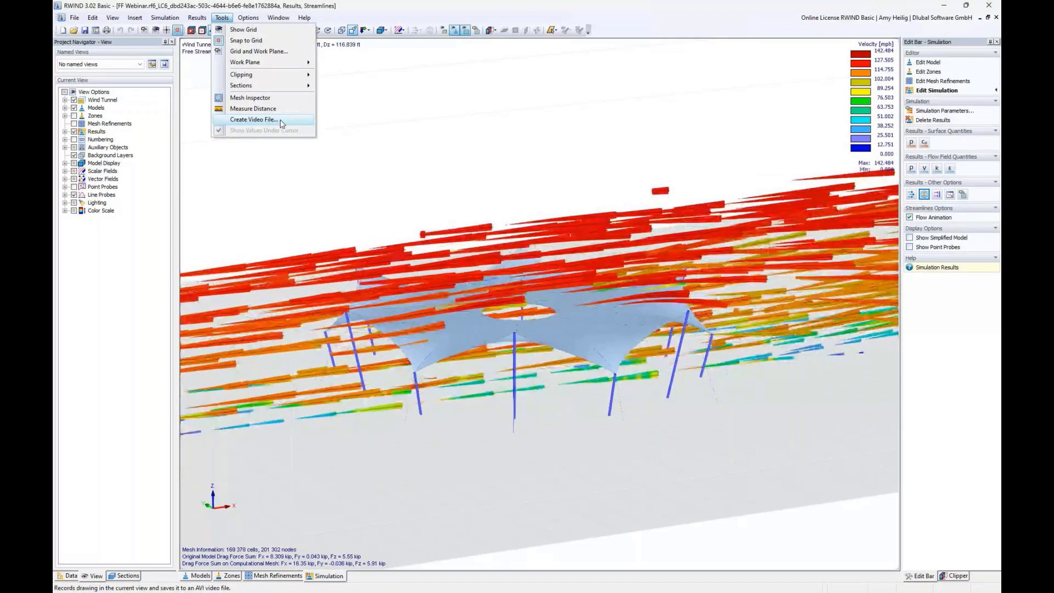
click(370, 103)
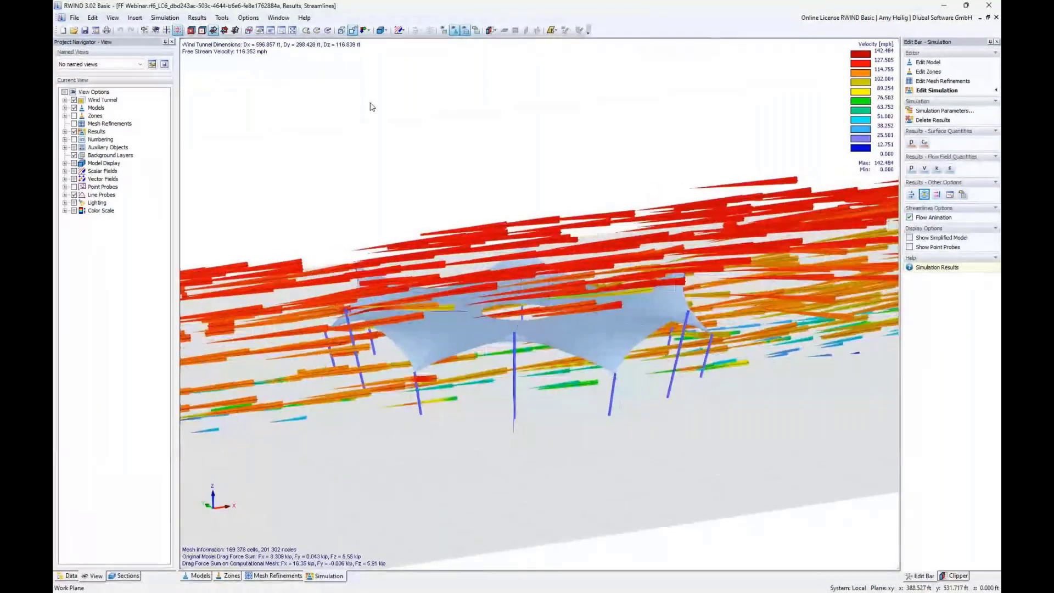
scroll(408, 244, down, 3)
middle_drag(408, 243, 350, 251)
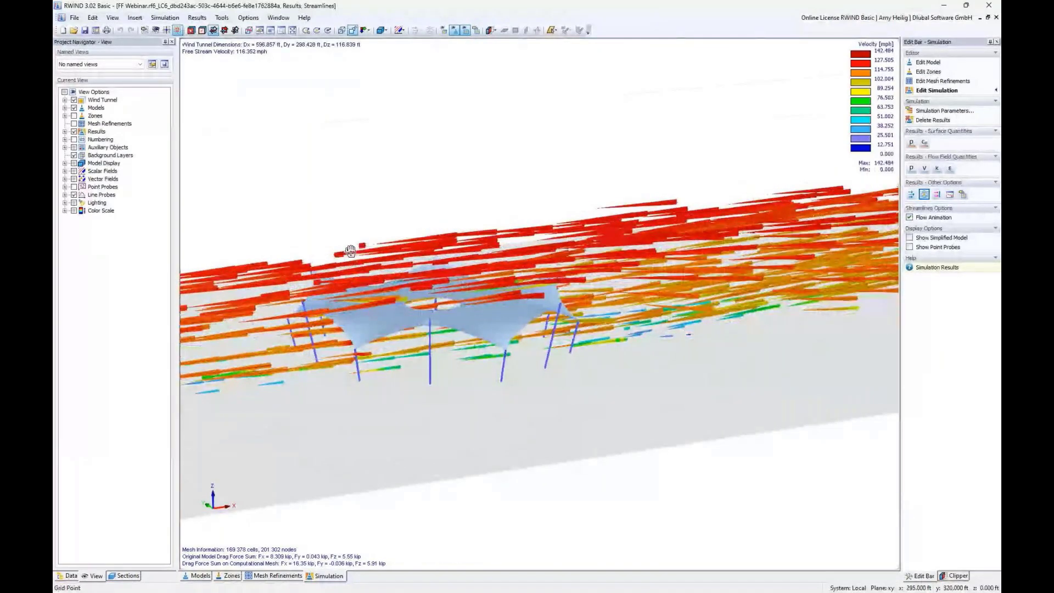
middle_drag(350, 251, 392, 250)
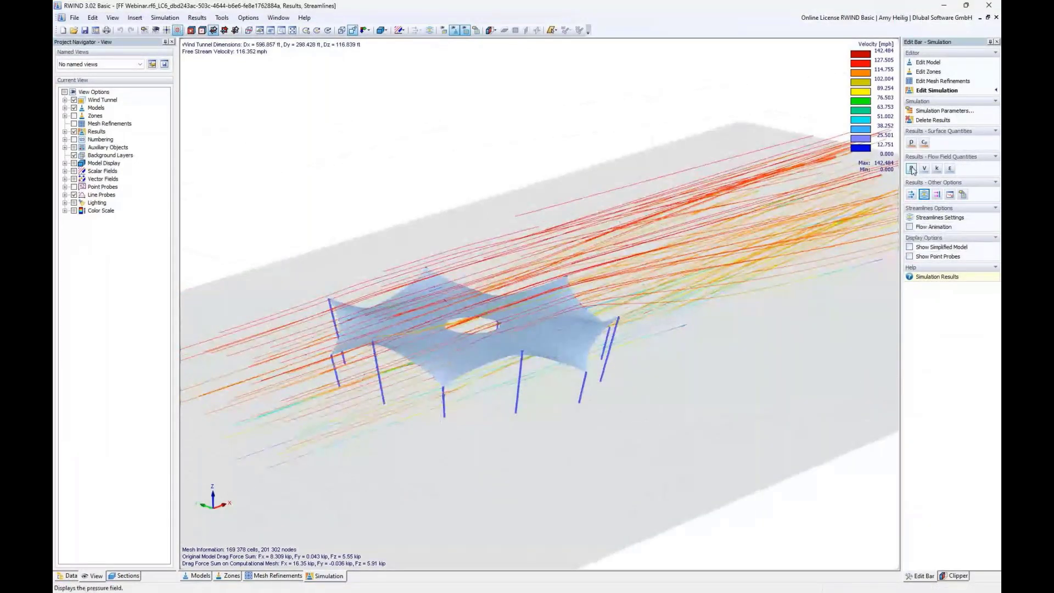
Step: Display the surface pressures on the membrane again and close the wind simulation to return to RFEM
click(912, 169)
click(911, 143)
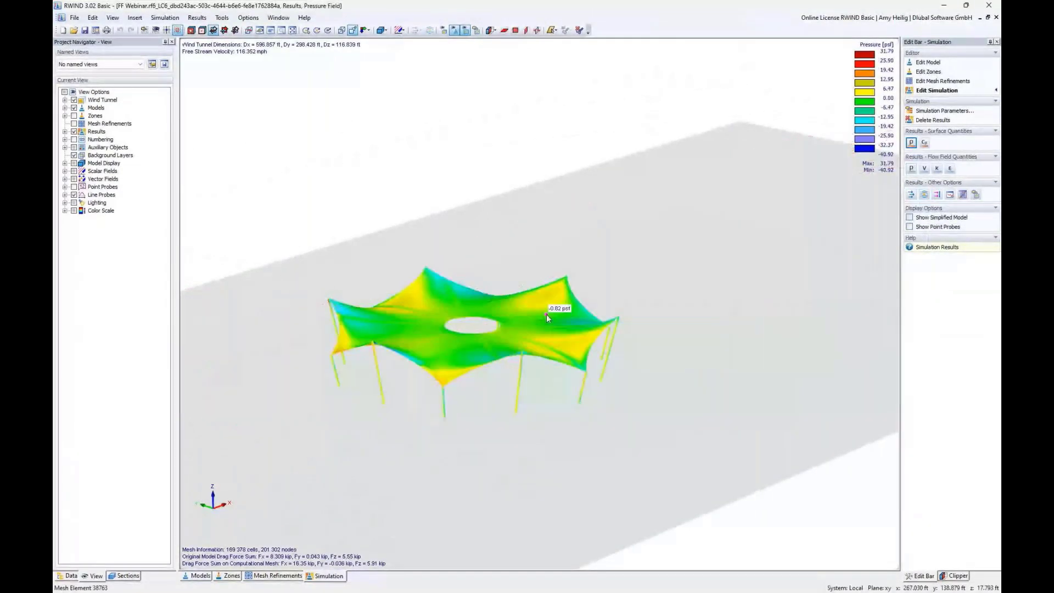
click(988, 6)
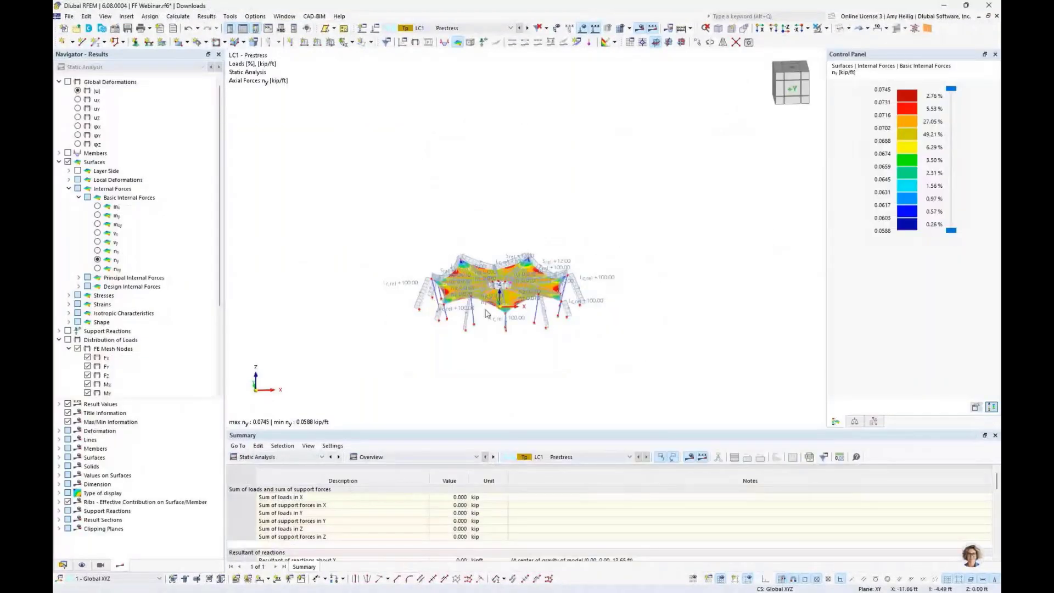
Step: Switch to the open FF Webinar - RWIND Results.rf6 model and locate the Calculate All command without running it
scroll(486, 314, up, 5)
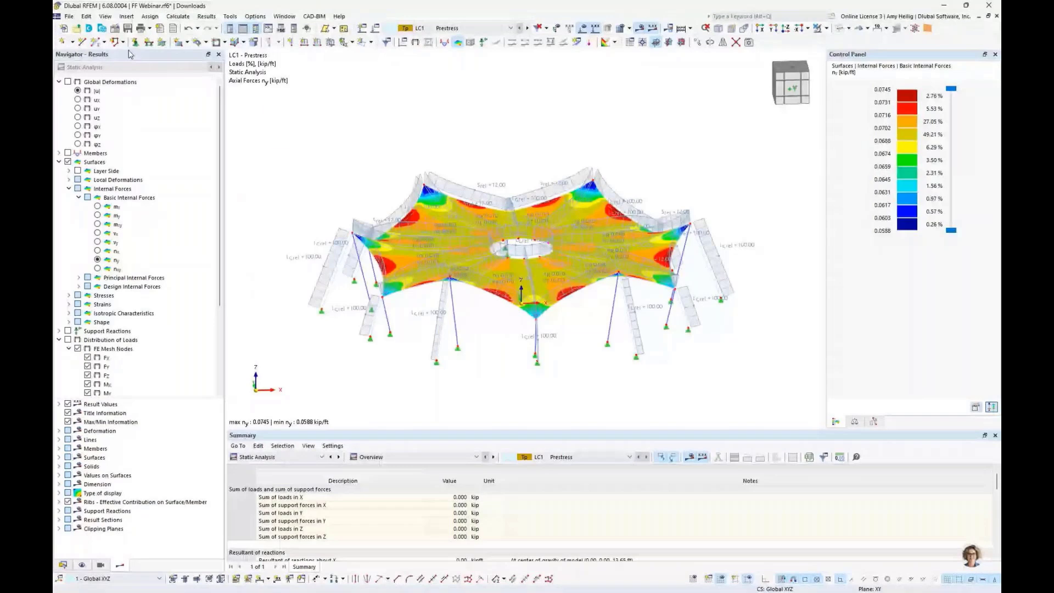
click(284, 16)
click(307, 88)
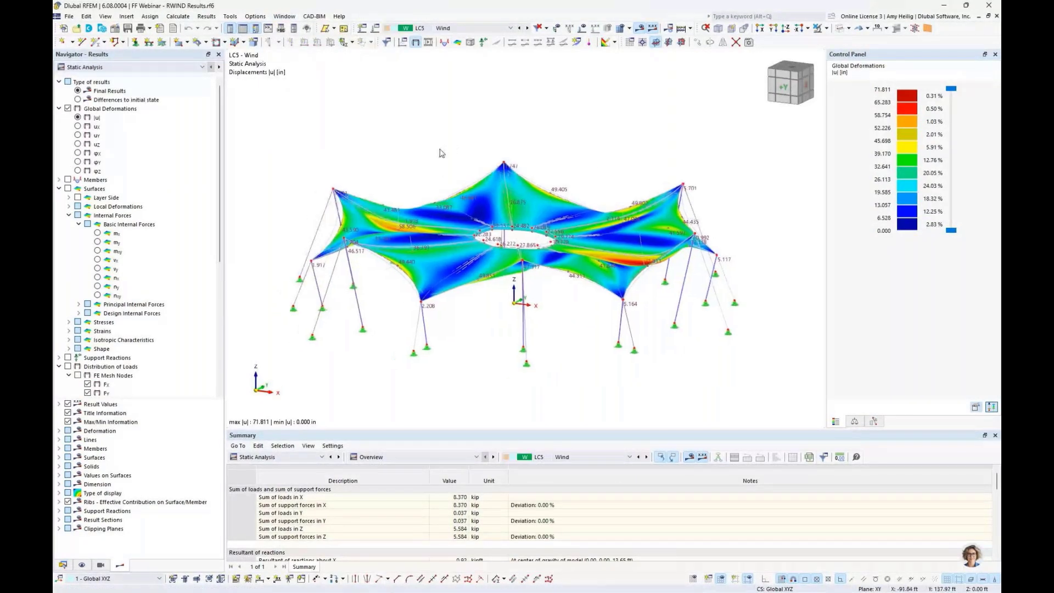
click(178, 16)
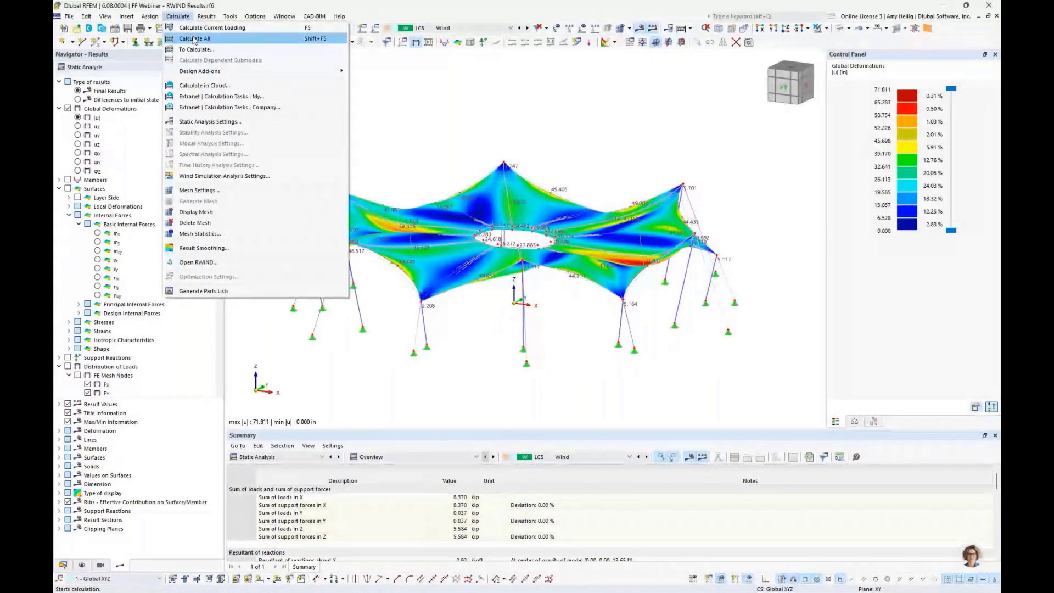
click(454, 114)
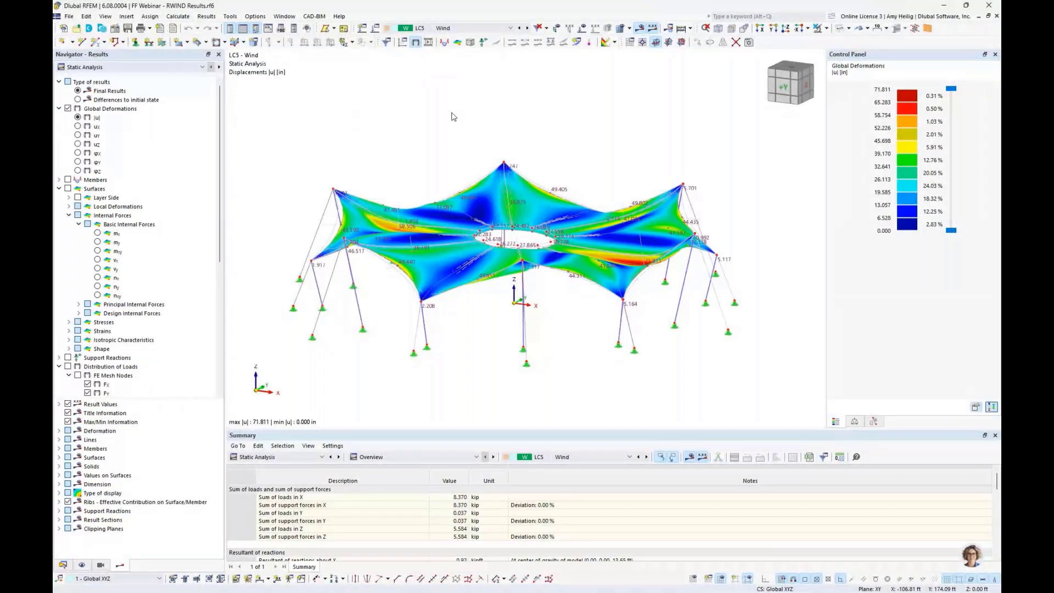
Step: Display the global deformations for load combination CO3, 1.20D + 1.60L + 0.50R, and tidy the result categories to the main groups
click(493, 29)
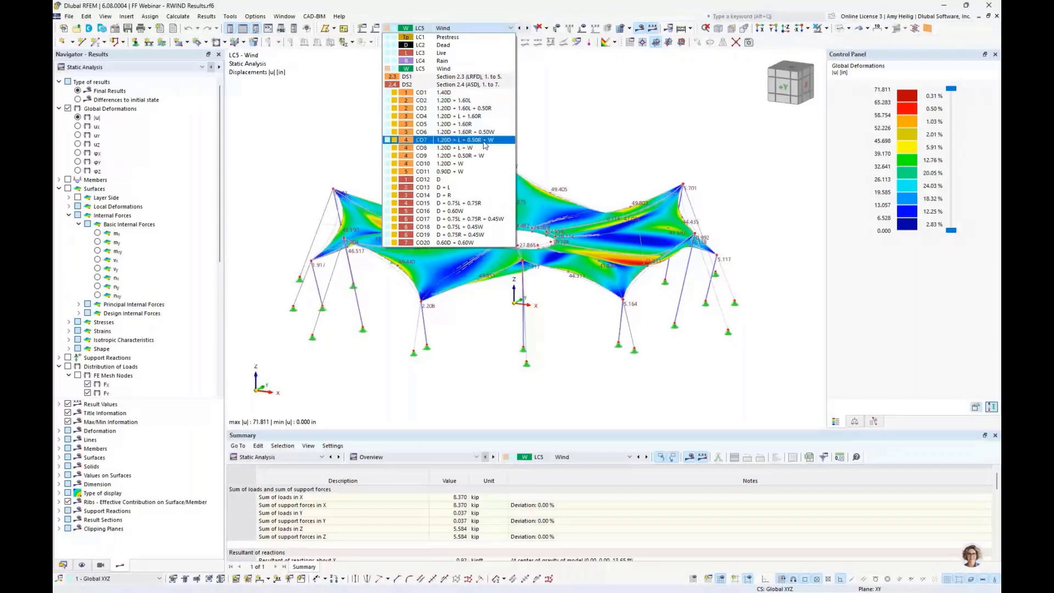
click(485, 113)
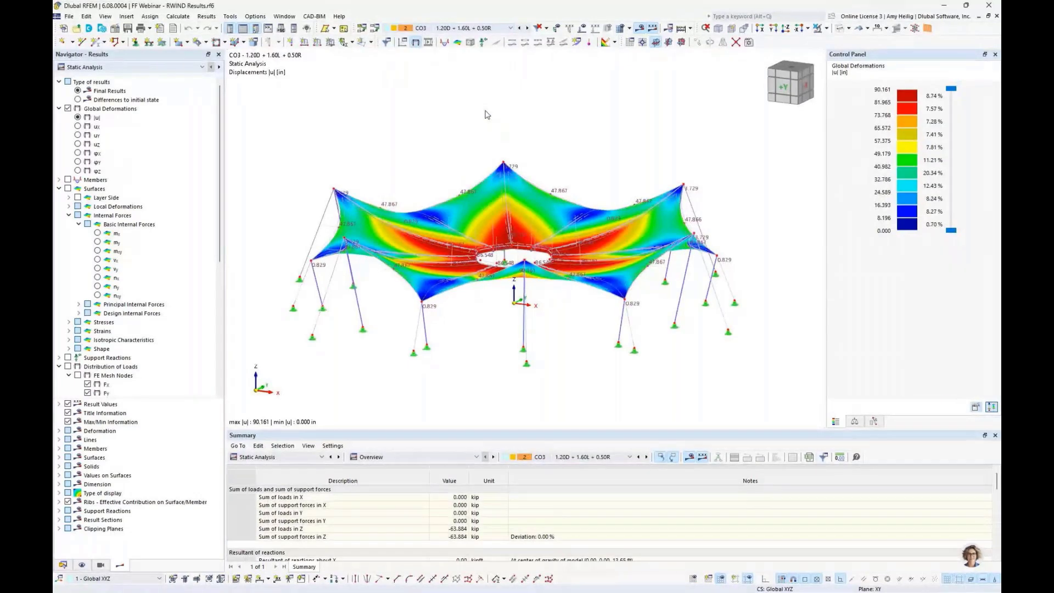
click(59, 110)
click(59, 127)
click(58, 145)
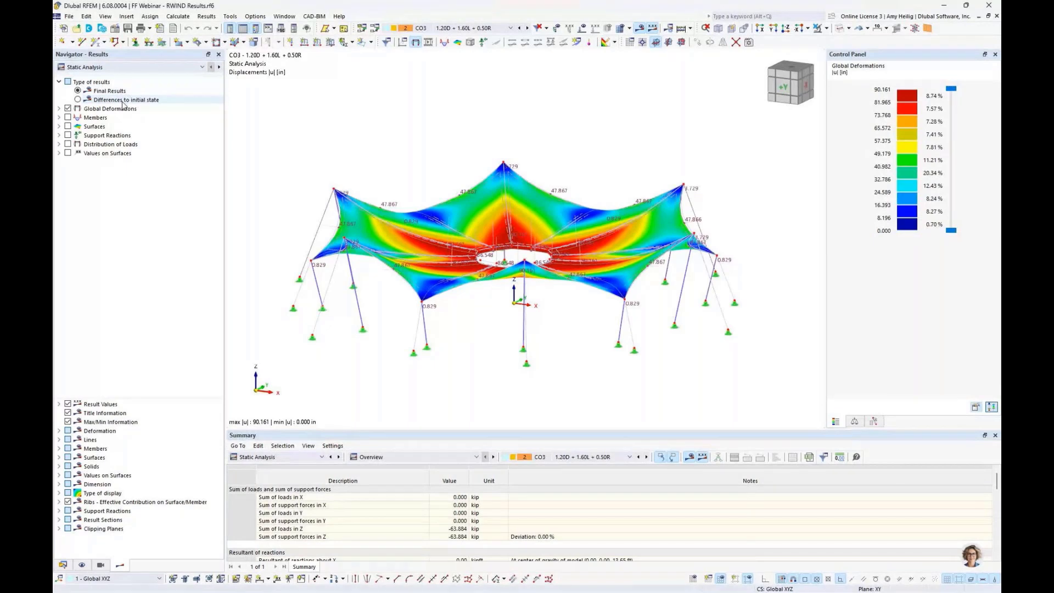
click(58, 108)
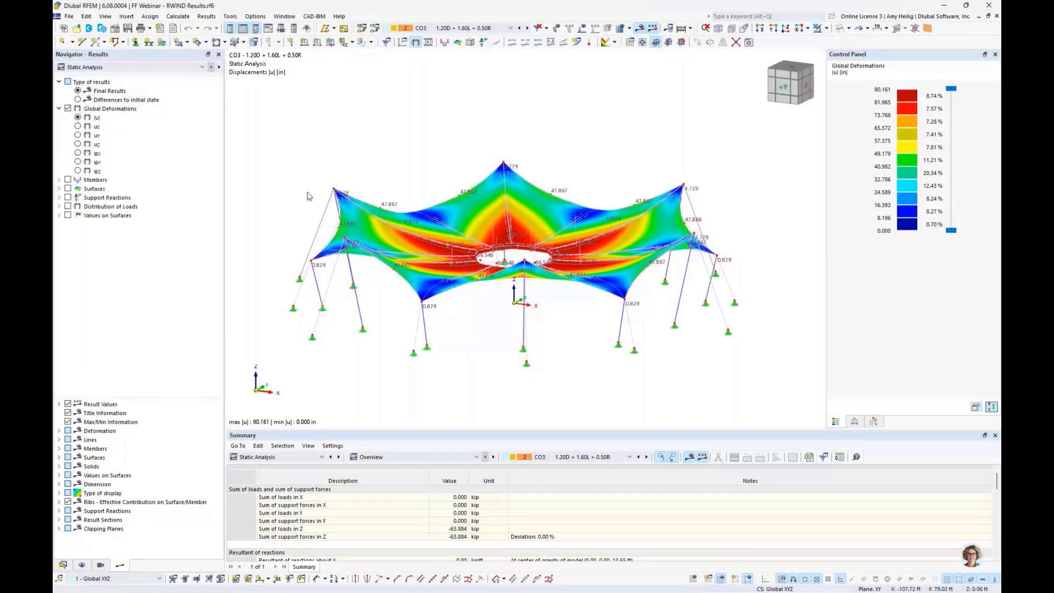
Step: Display the member axial forces N for CO3 and examine the values at the masts and cables
click(58, 180)
click(67, 180)
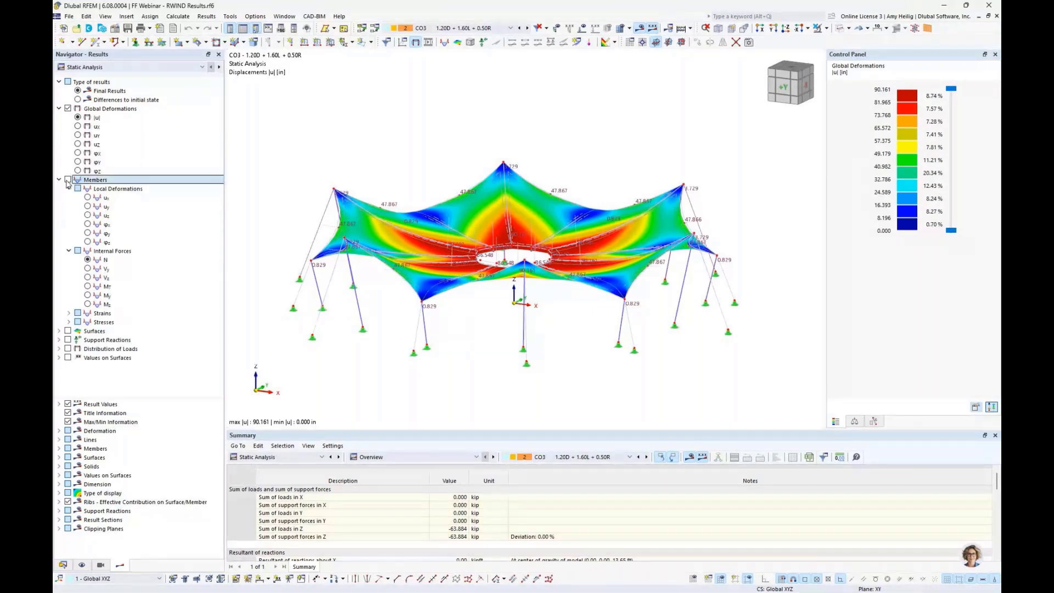
middle_drag(378, 348, 416, 362)
scroll(368, 354, up, 5)
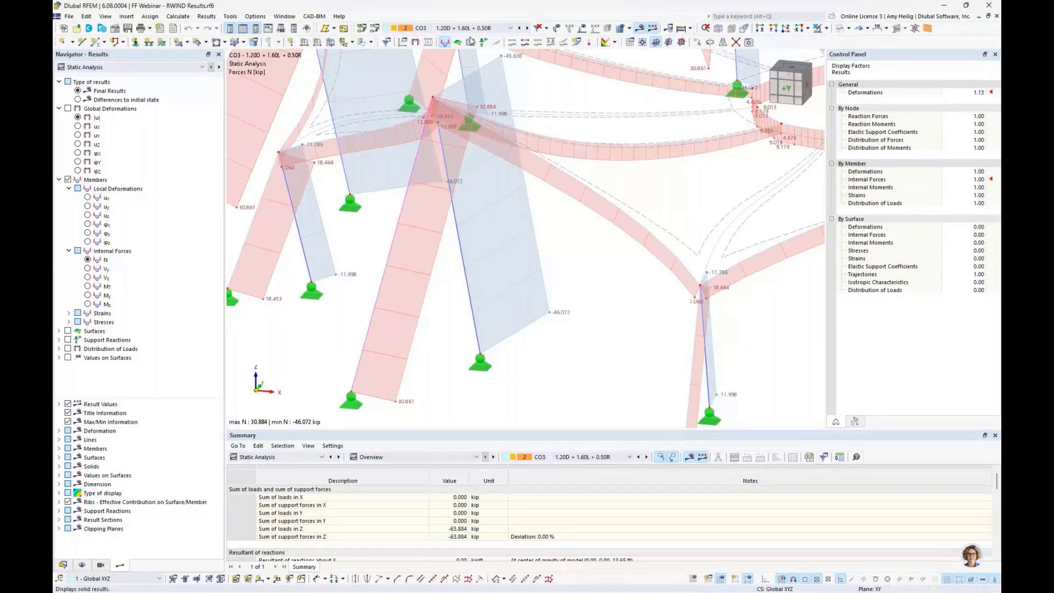
Step: Compare the member axial forces as differences to the initial state with the final results, ending on the final results
click(79, 99)
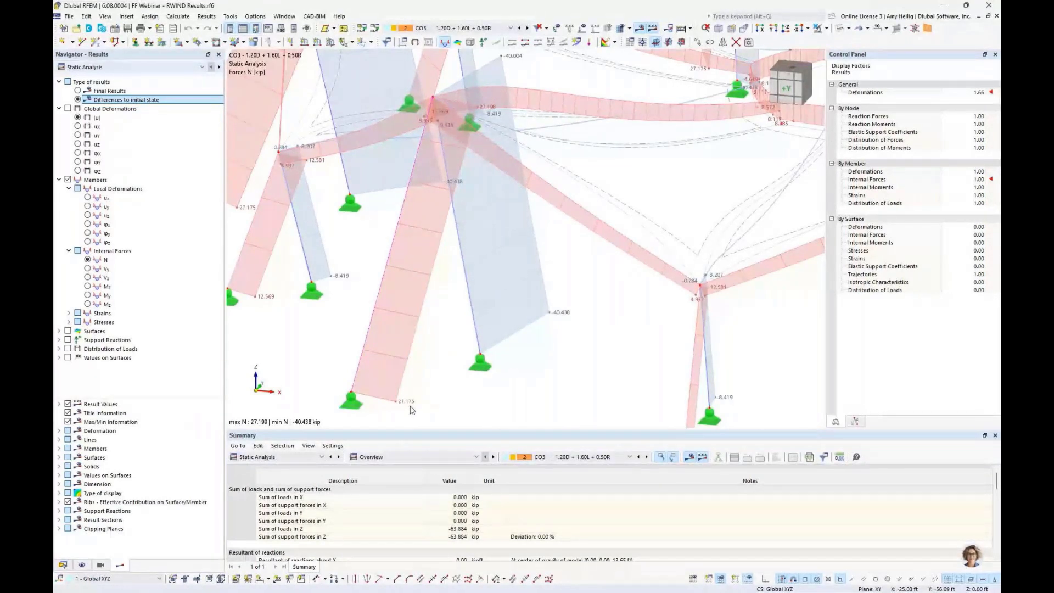
click(87, 92)
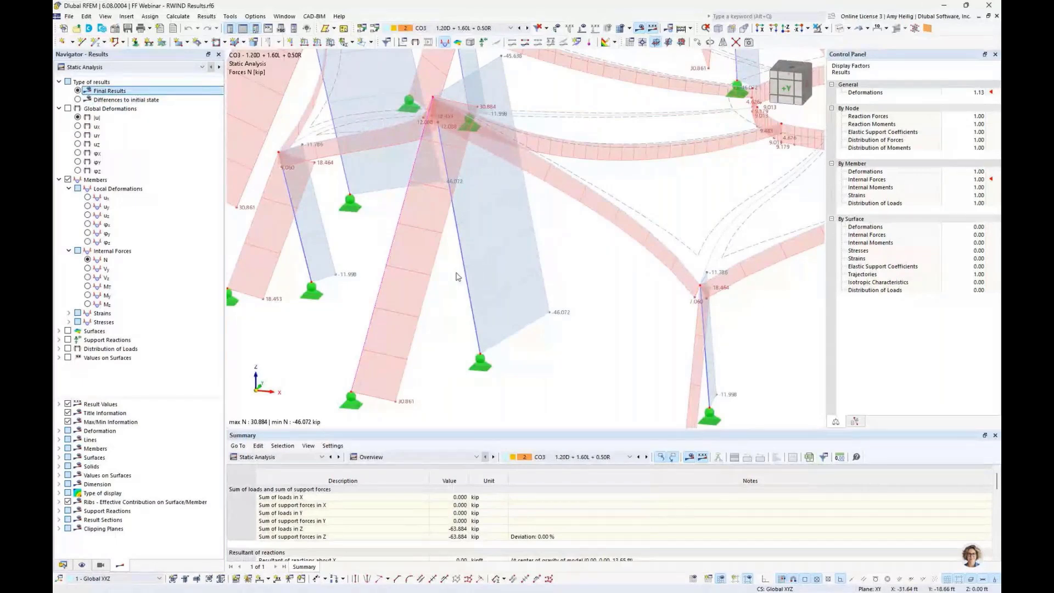
scroll(456, 276, down, 6)
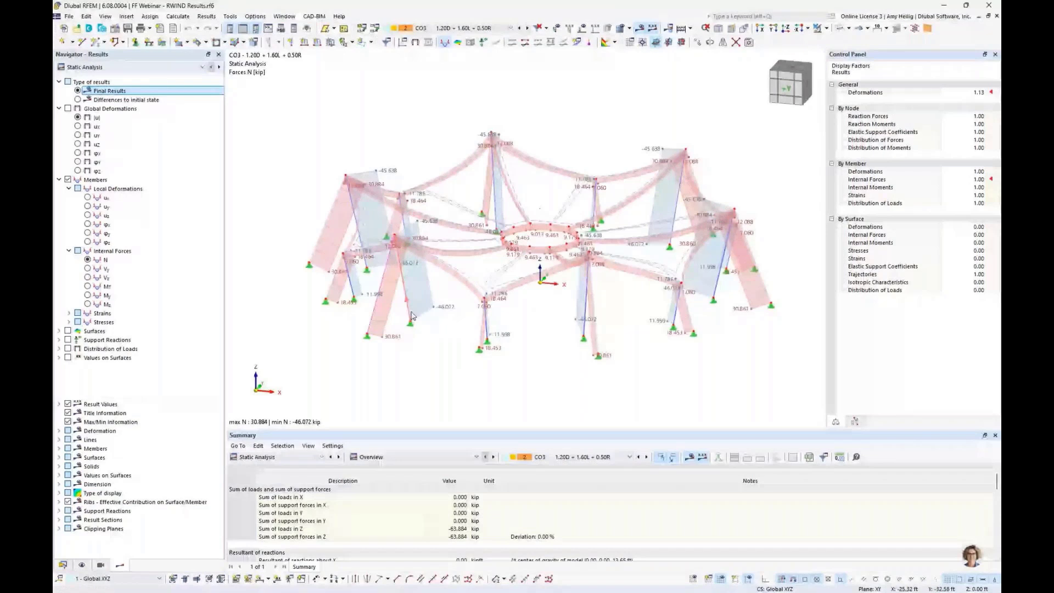
Step: Display the bending moments My on the masts, and turn the member results off again after viewing
click(88, 295)
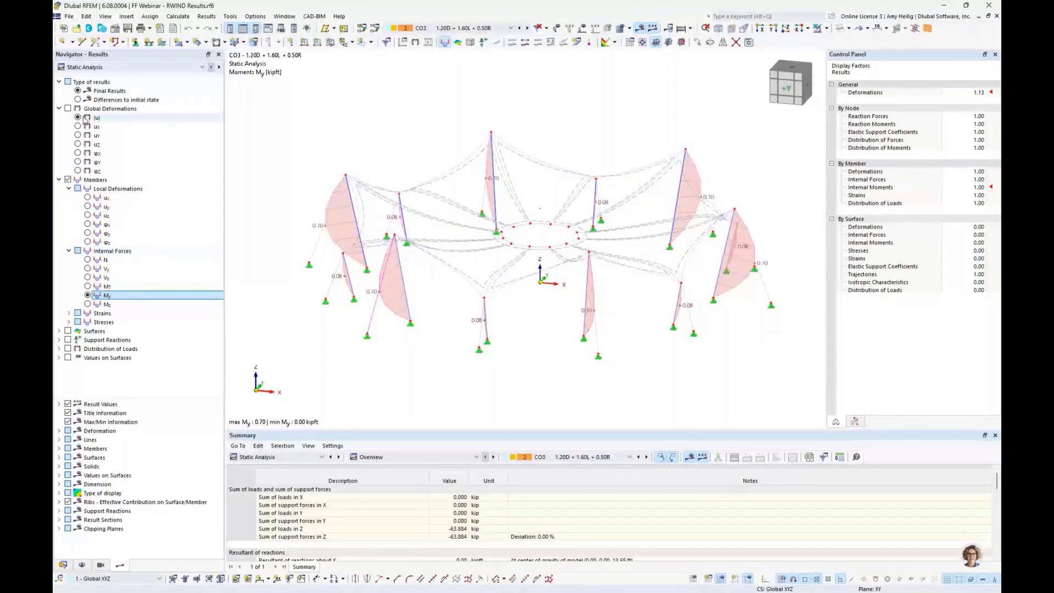
click(59, 180)
click(67, 180)
Step: Display the basic internal axial forces nx on the membrane surfaces for CO3
click(58, 189)
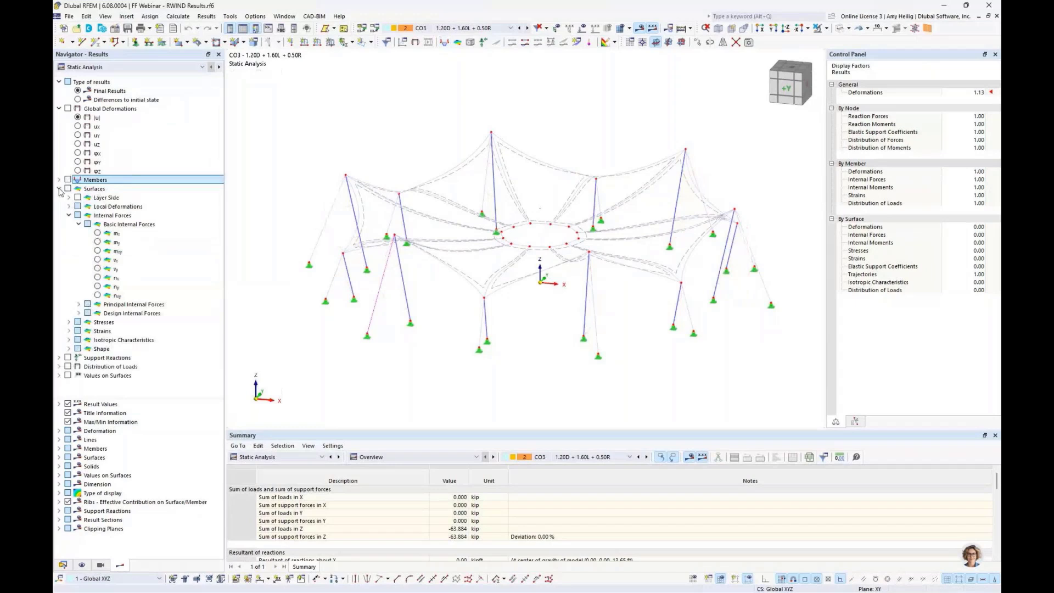
click(97, 278)
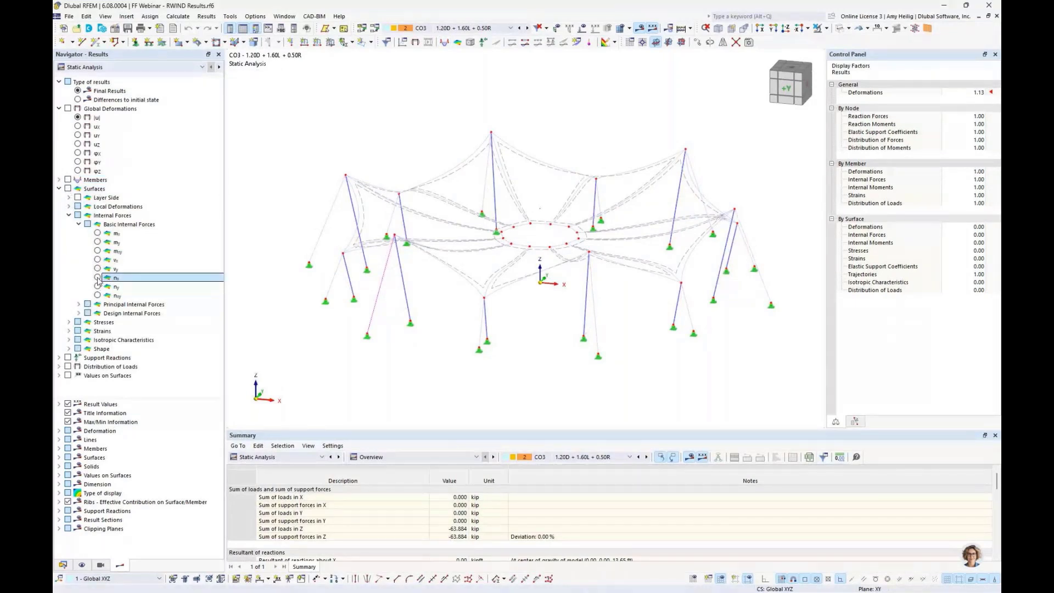
click(97, 278)
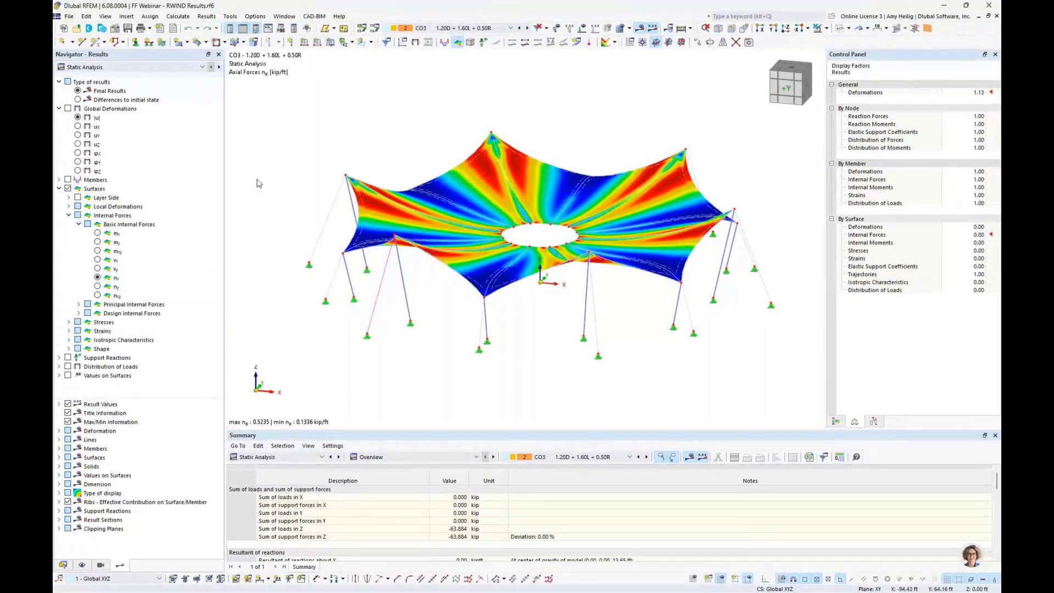
Step: View the membrane in plan and display the basic internal axial forces ny on the surfaces for CO3
click(786, 28)
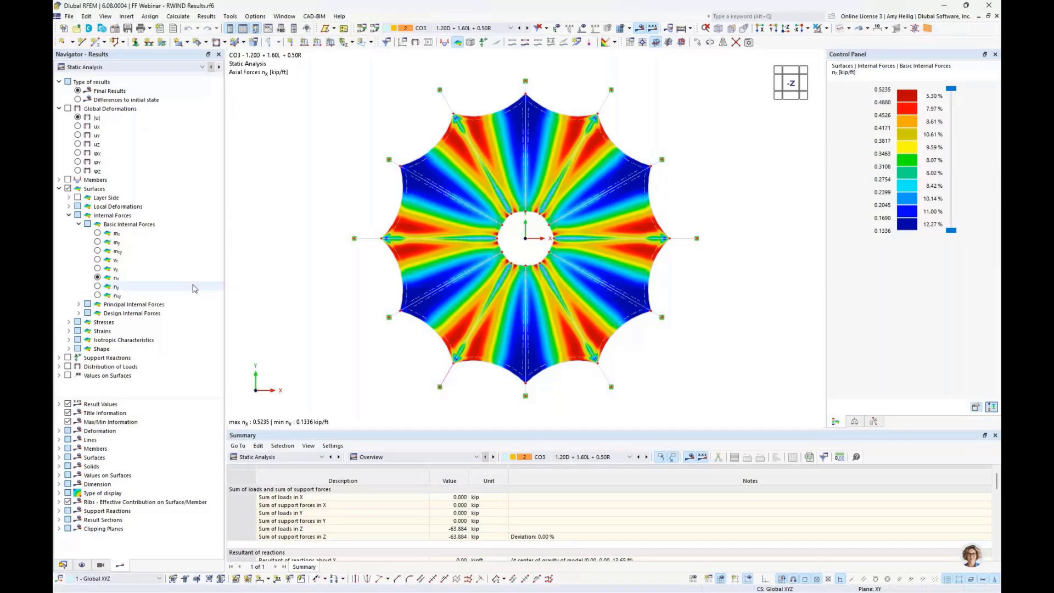
click(97, 286)
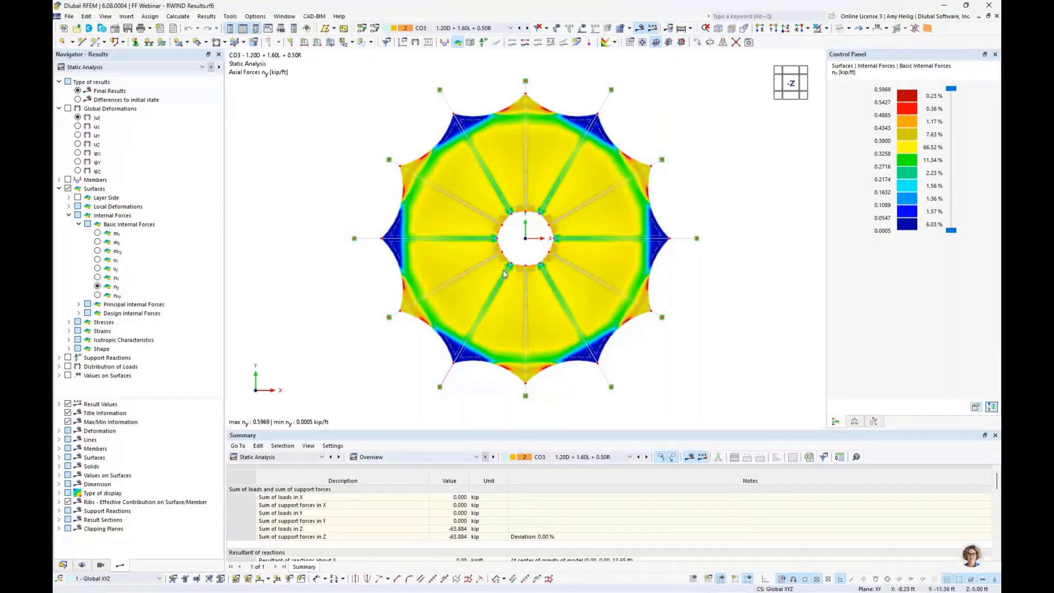
click(417, 457)
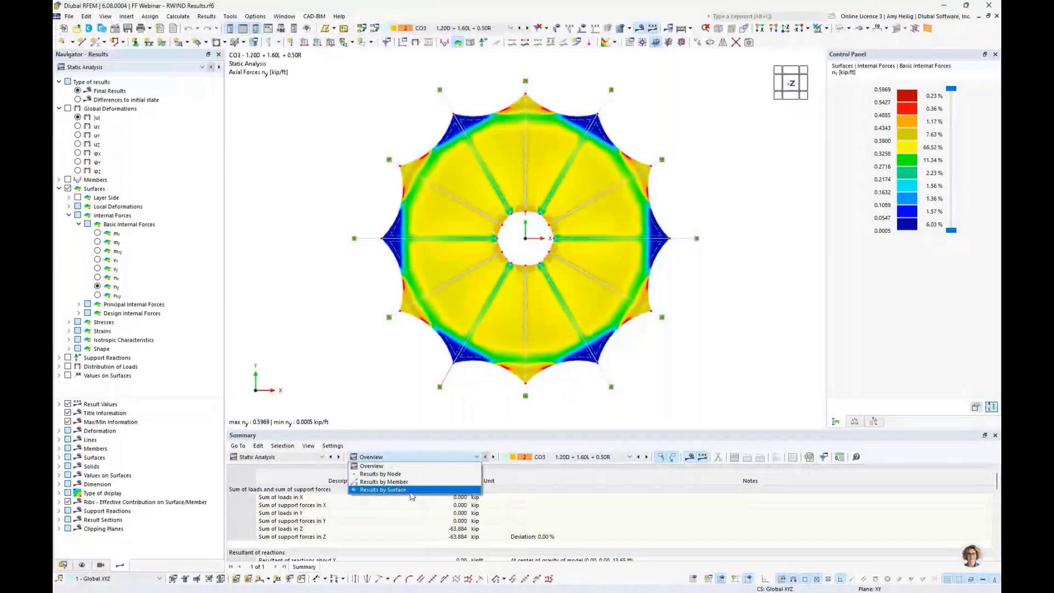
click(409, 416)
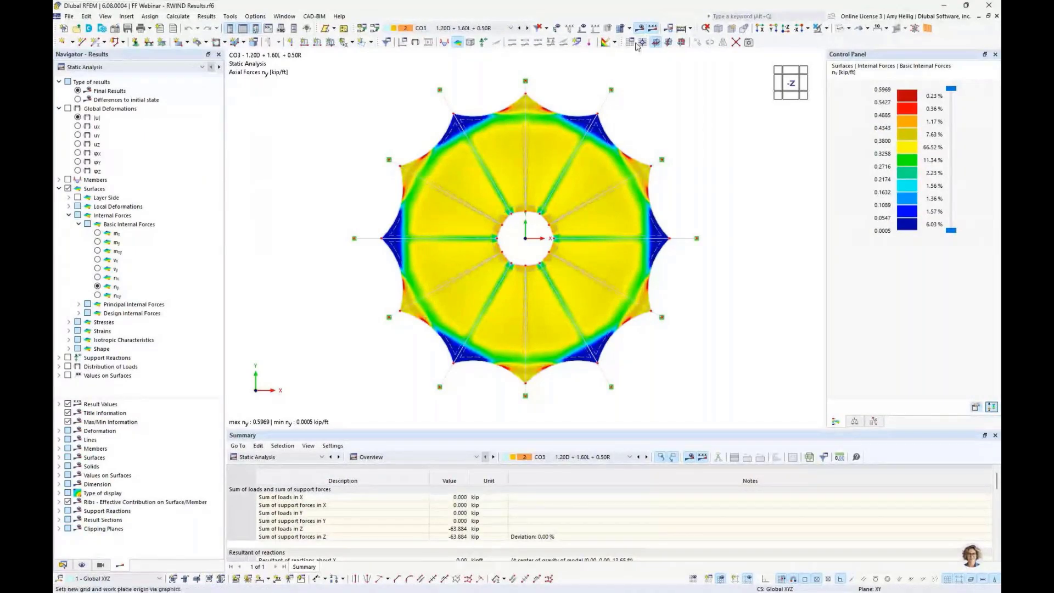
Step: Display the Water Depth shape results for CO3 in a 3D view and examine the ponding areas around the central opening
click(717, 29)
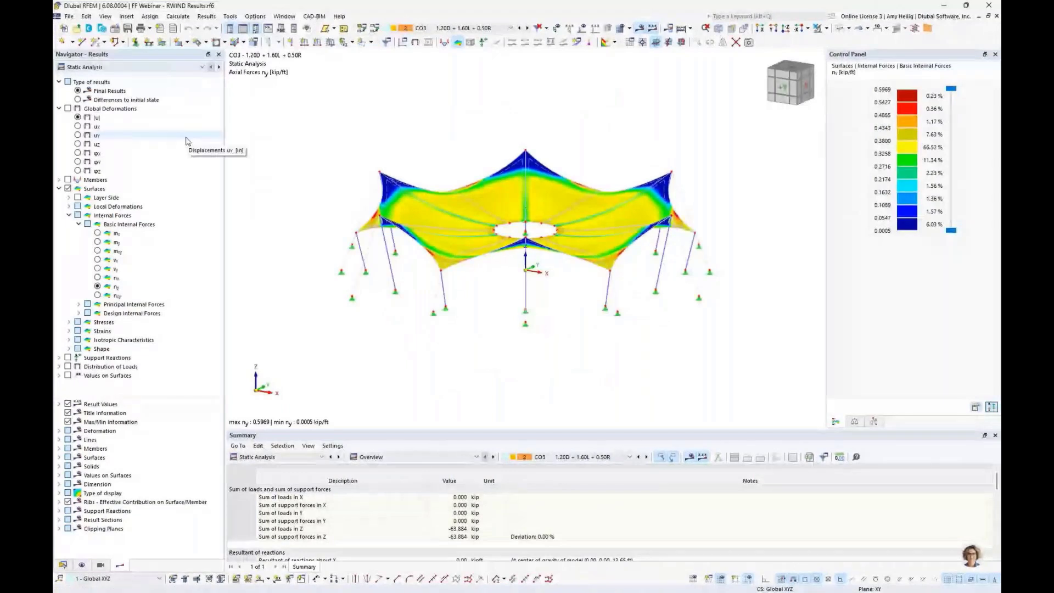
click(69, 215)
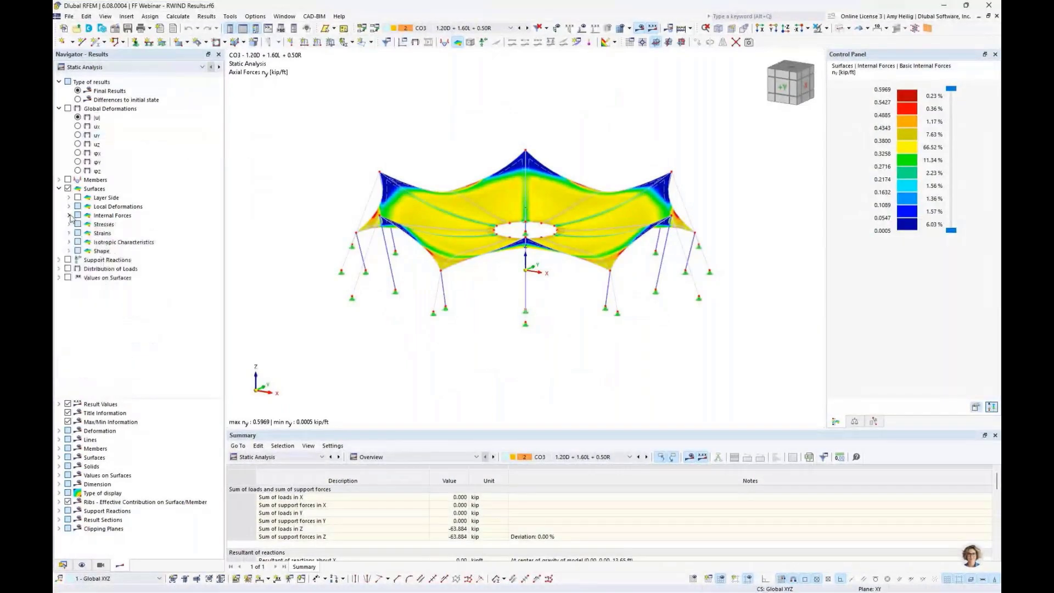
click(70, 251)
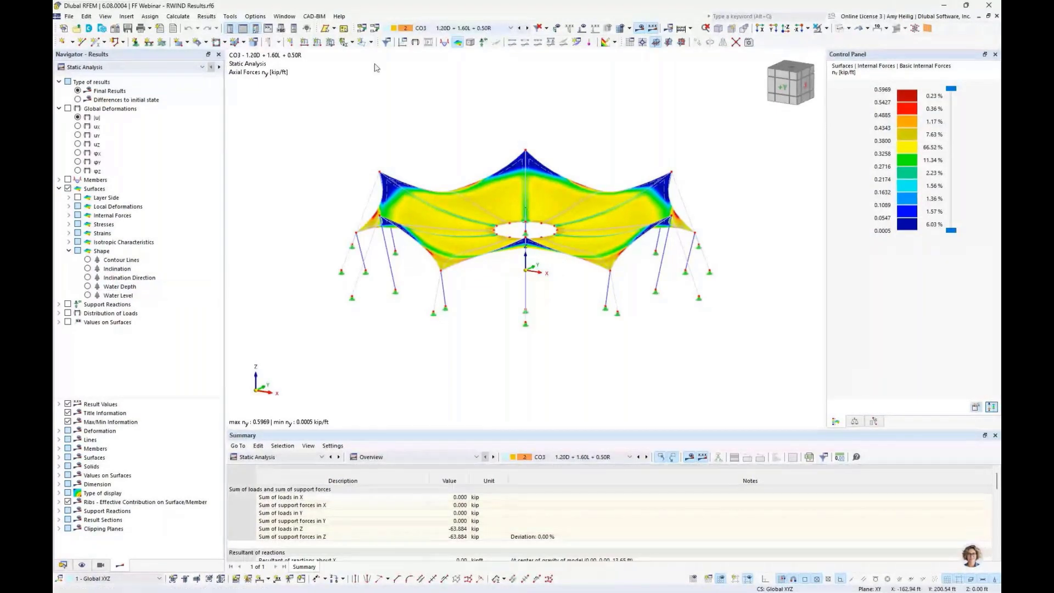
click(88, 287)
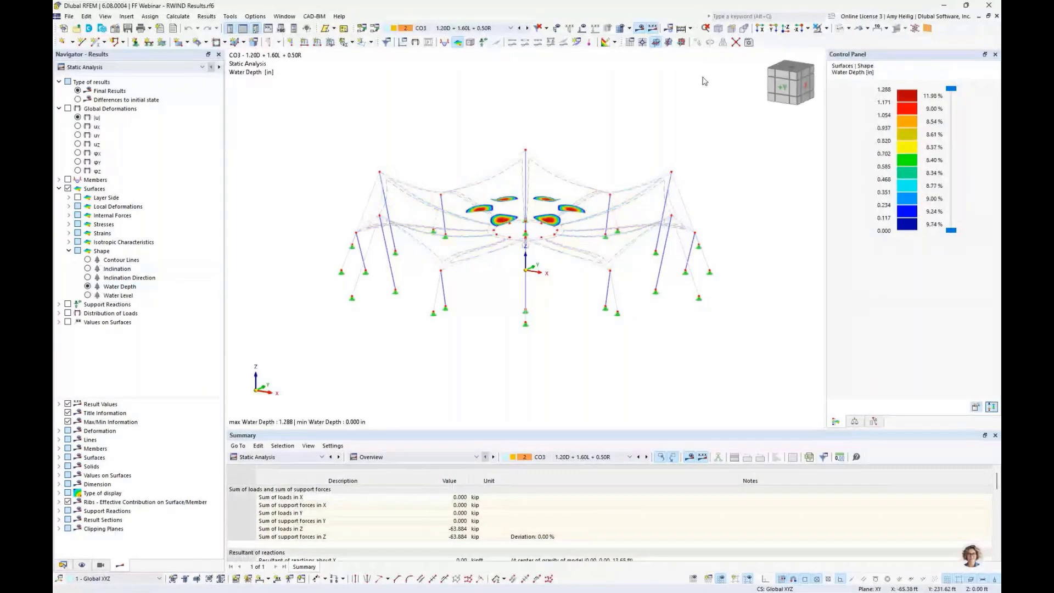
click(868, 28)
click(877, 52)
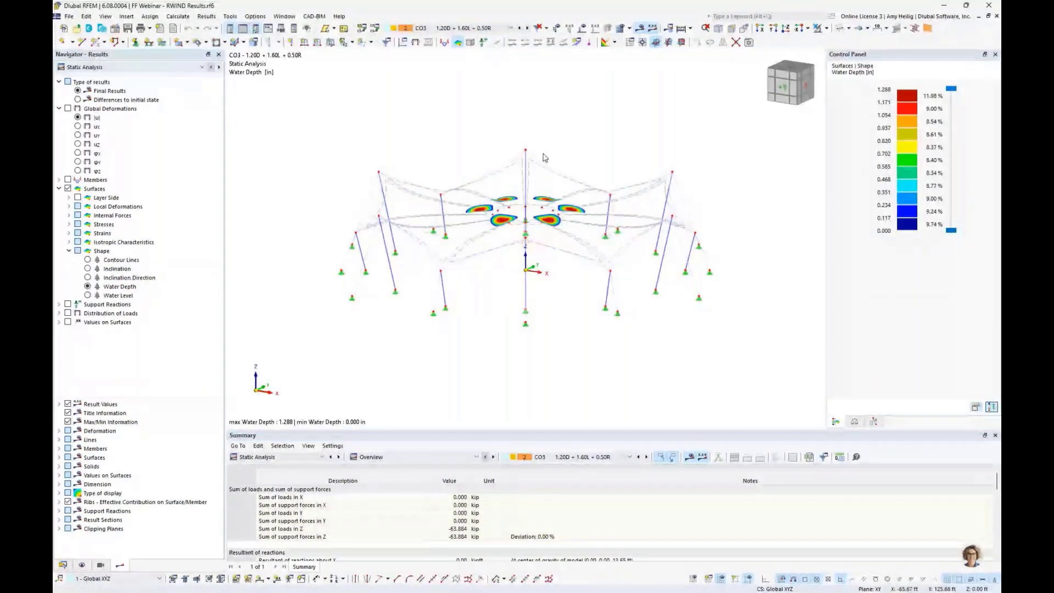
middle_drag(543, 157, 550, 159)
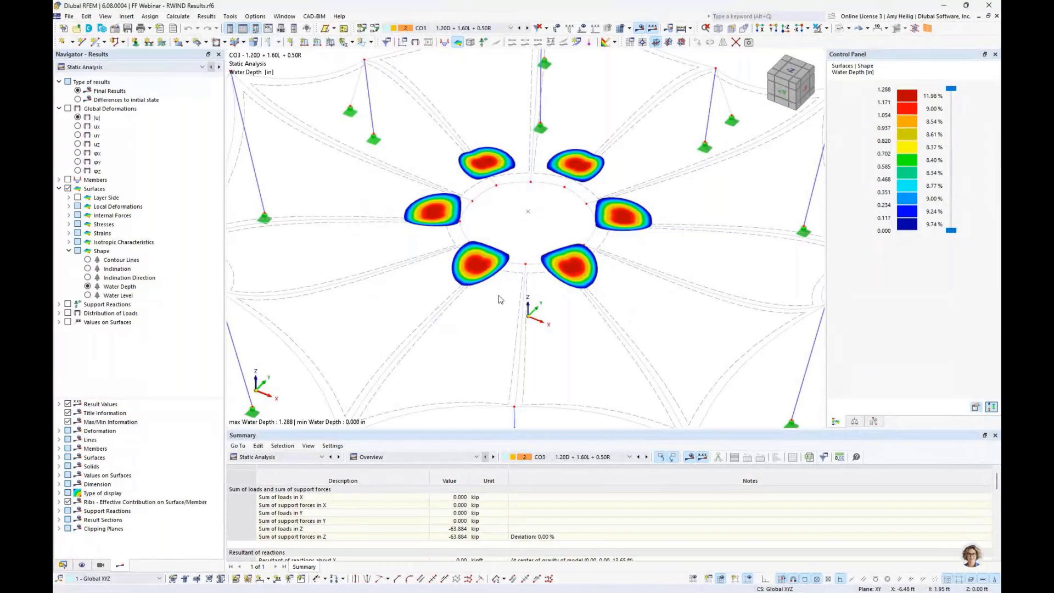
Step: Compare the Water Level results with the Water Depth results, ending on Water Depth
click(88, 296)
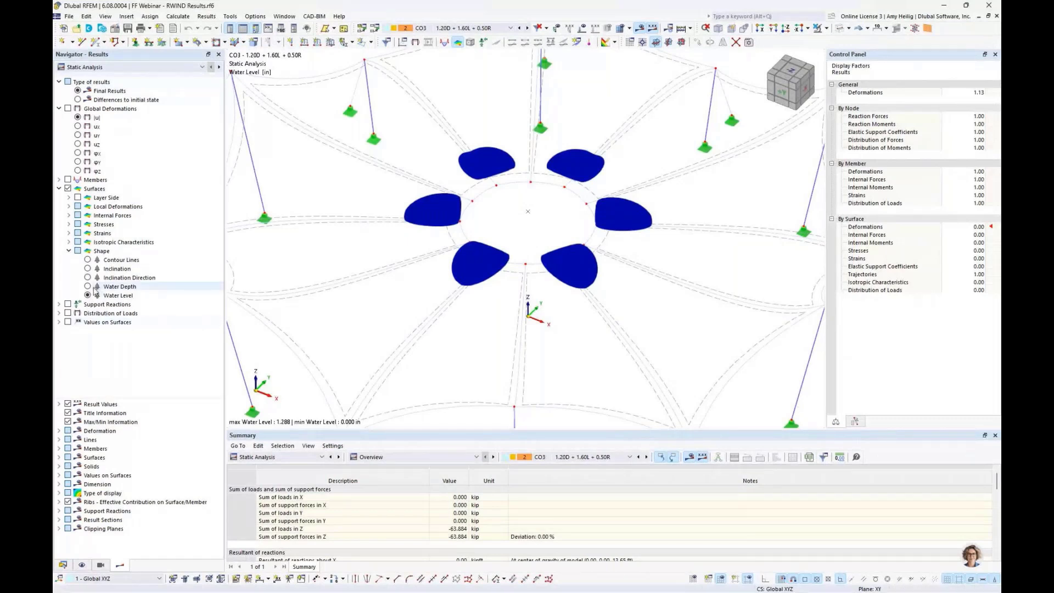
click(88, 287)
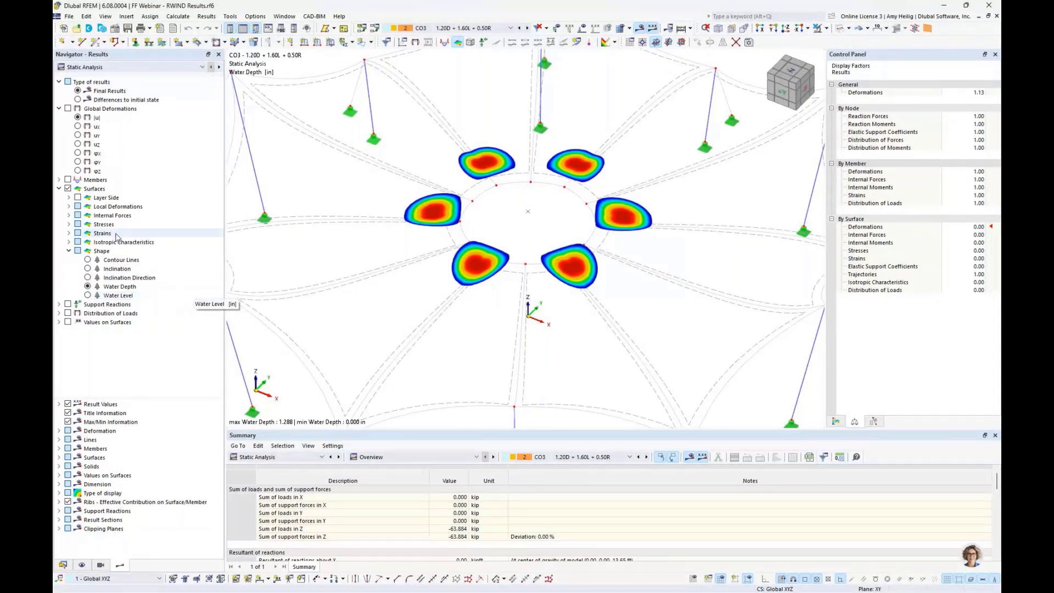
click(68, 250)
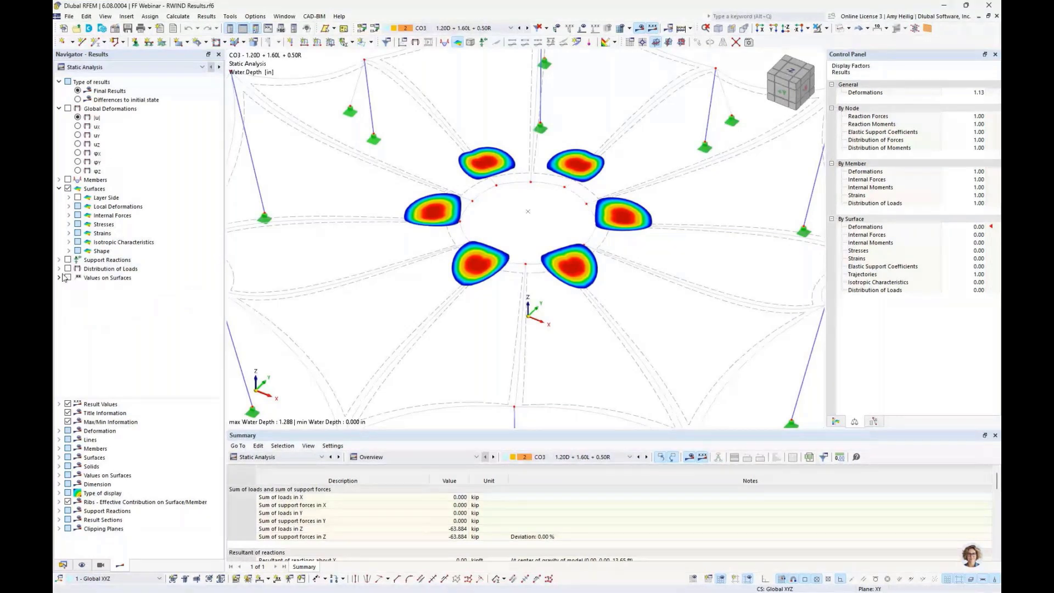
Step: Display the global pz load distribution from RWIND and ponding with its color scale for CO3, and compare it with CO4
click(58, 269)
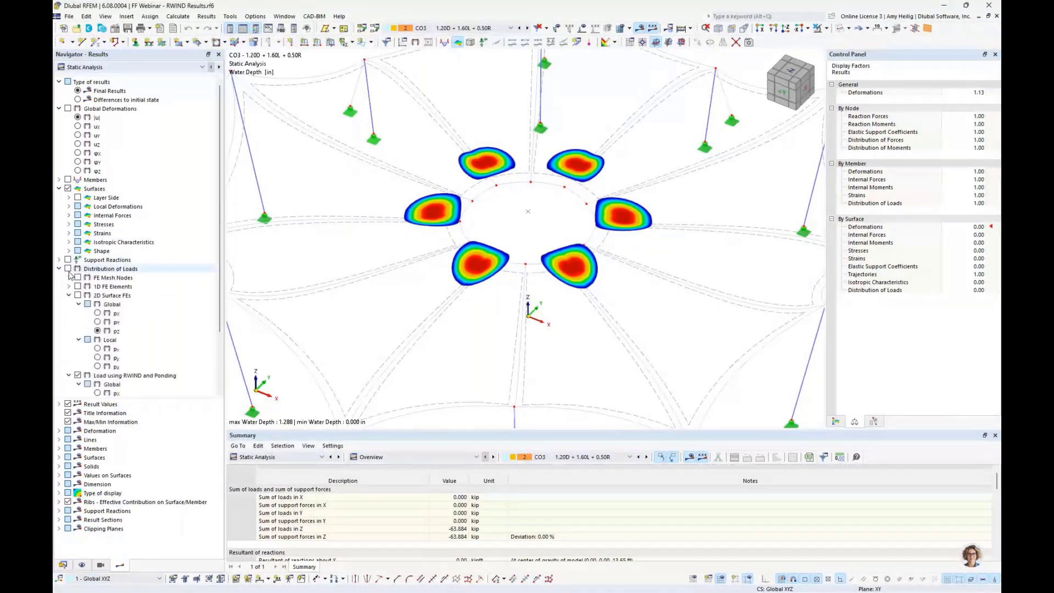
click(68, 269)
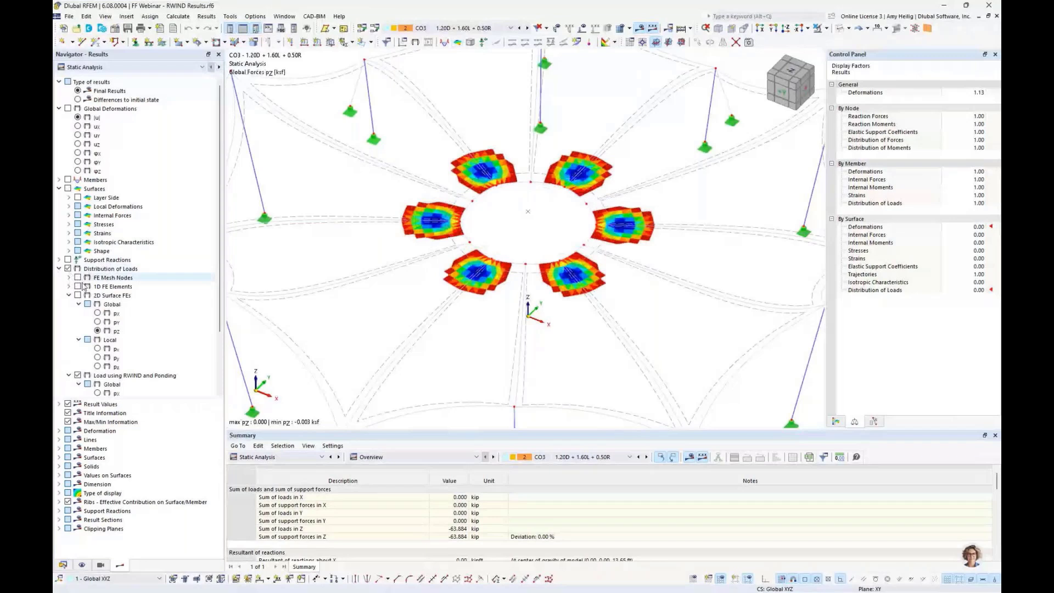
click(69, 295)
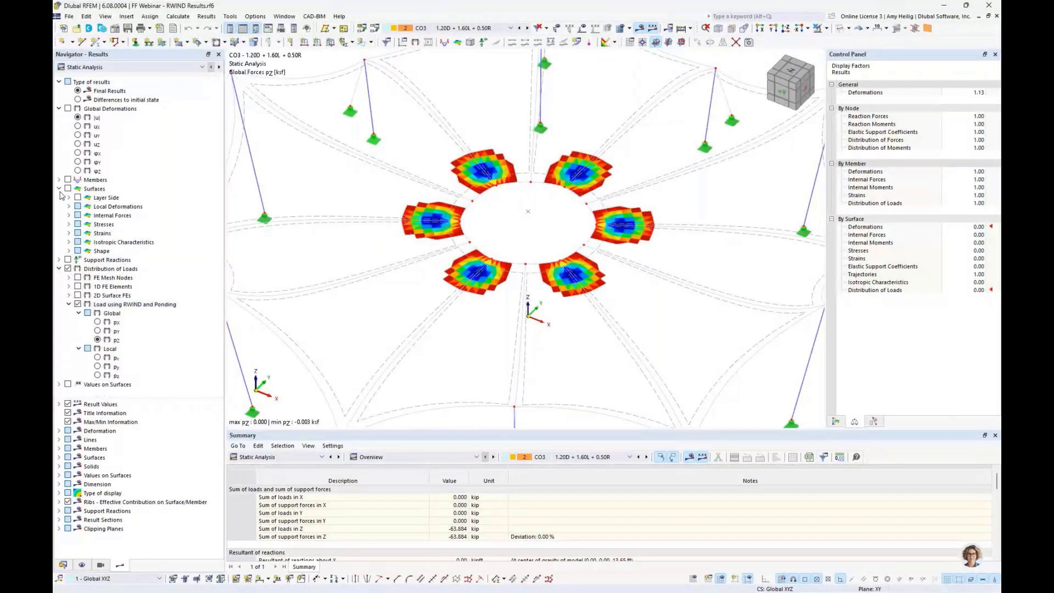
click(59, 109)
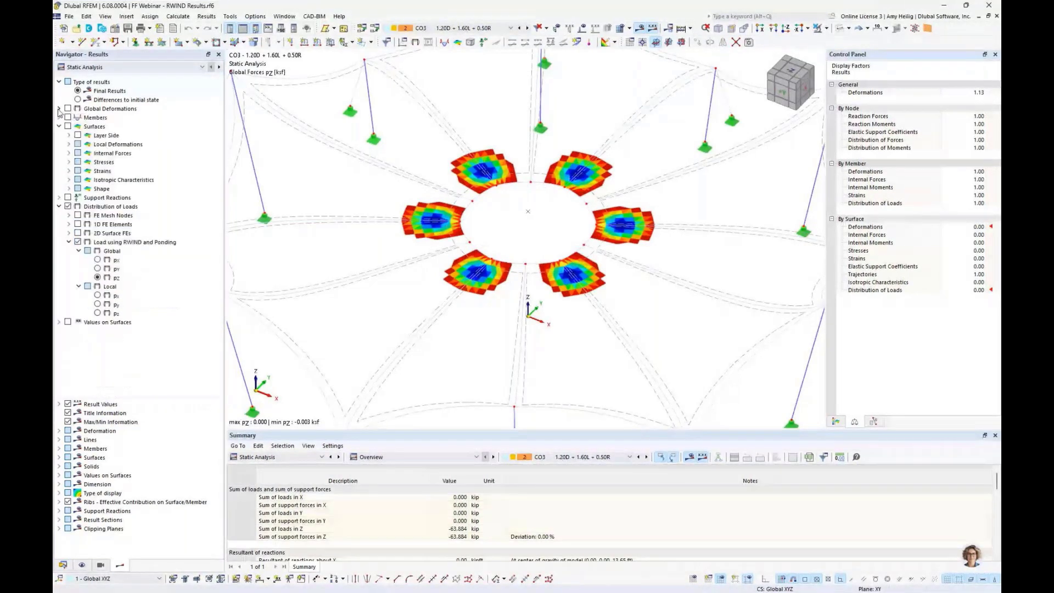
click(58, 126)
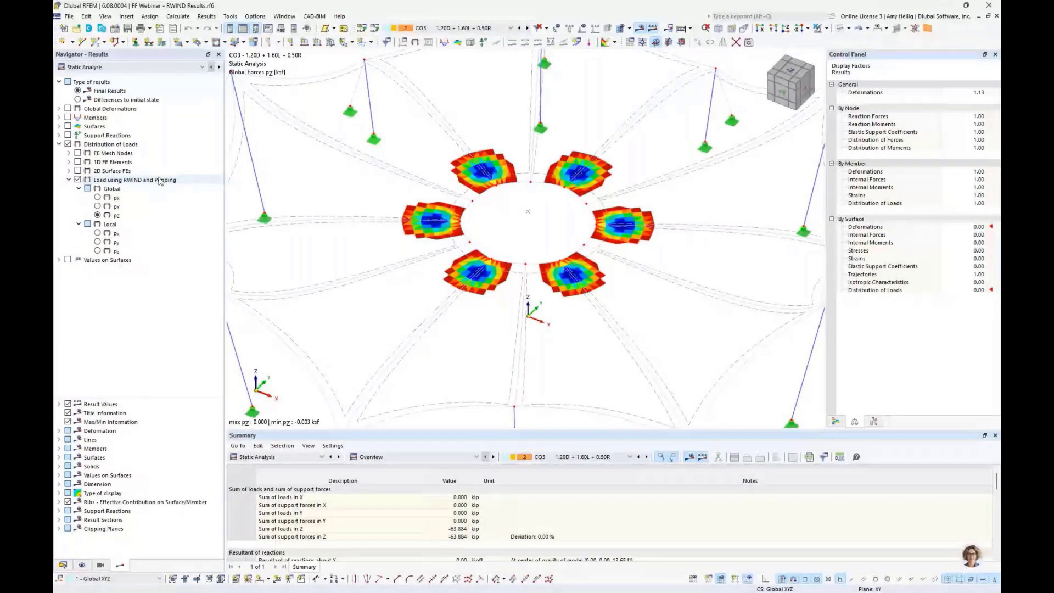
click(836, 421)
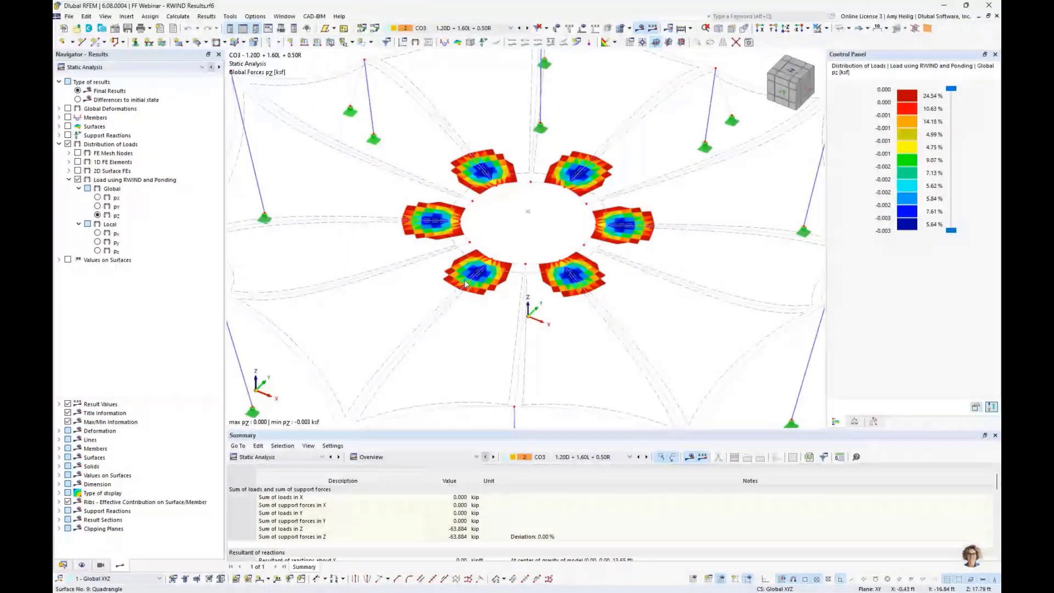
click(527, 28)
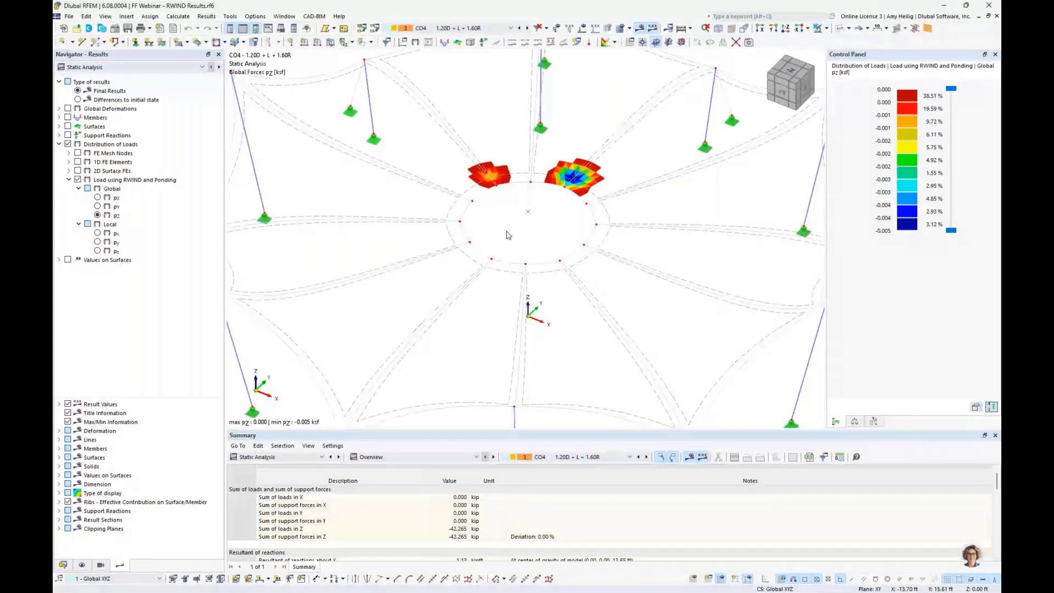
Step: Look through the file formats available for exporting the model
click(69, 16)
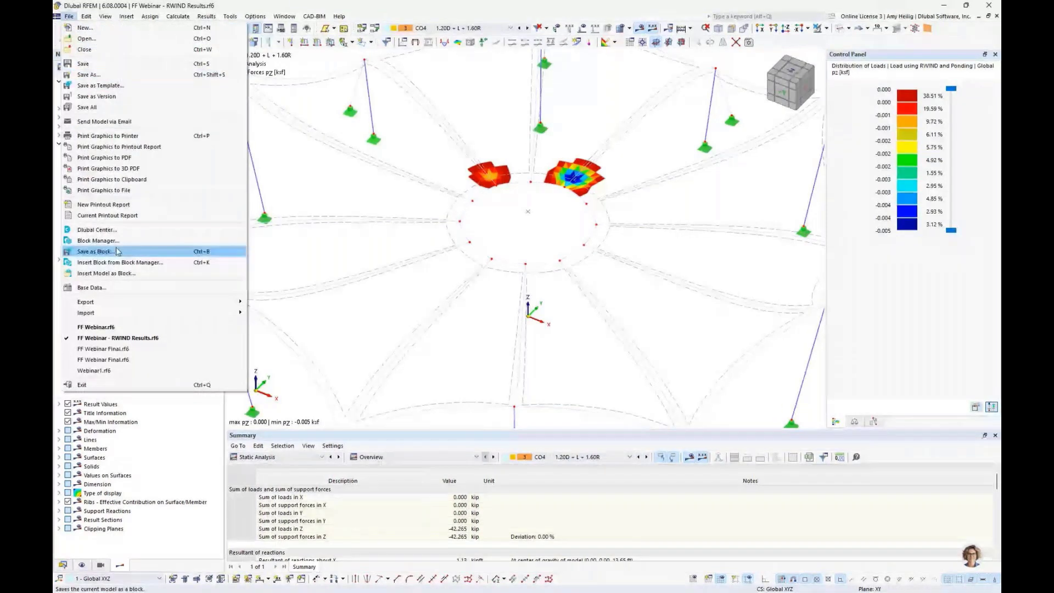
mouse_move(208, 302)
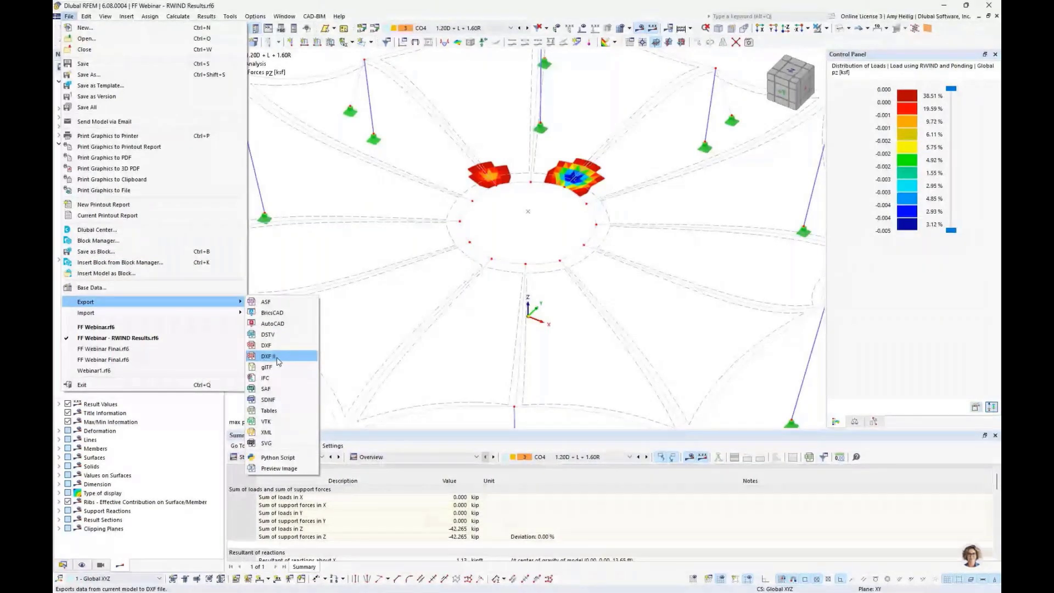
click(382, 345)
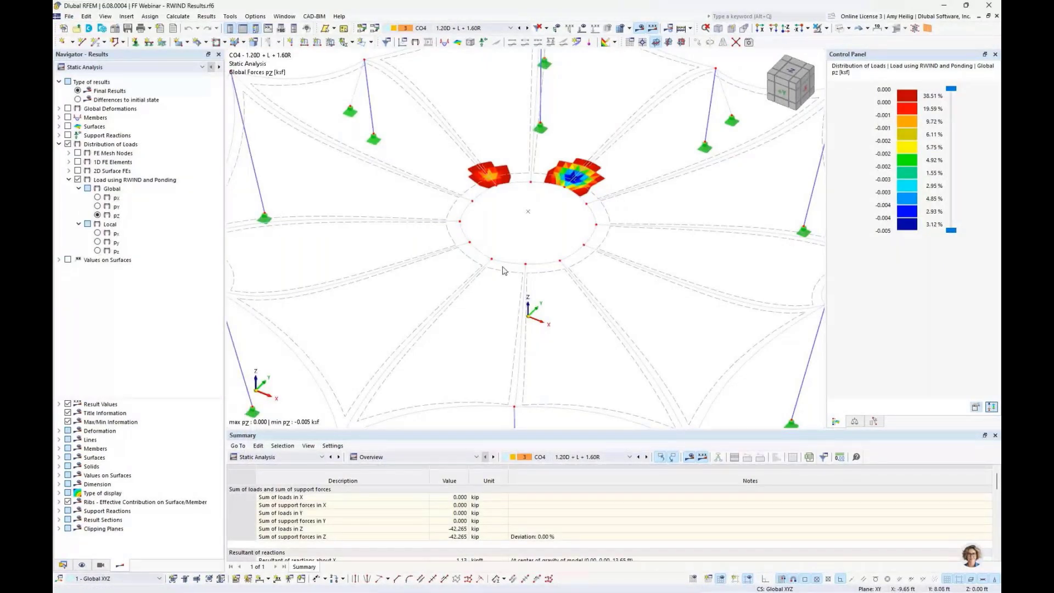
Step: Hide the results and display the whole membrane structure as a solid transparent model
scroll(504, 270, down, 3)
ctrl+middle_drag(503, 282, 492, 267)
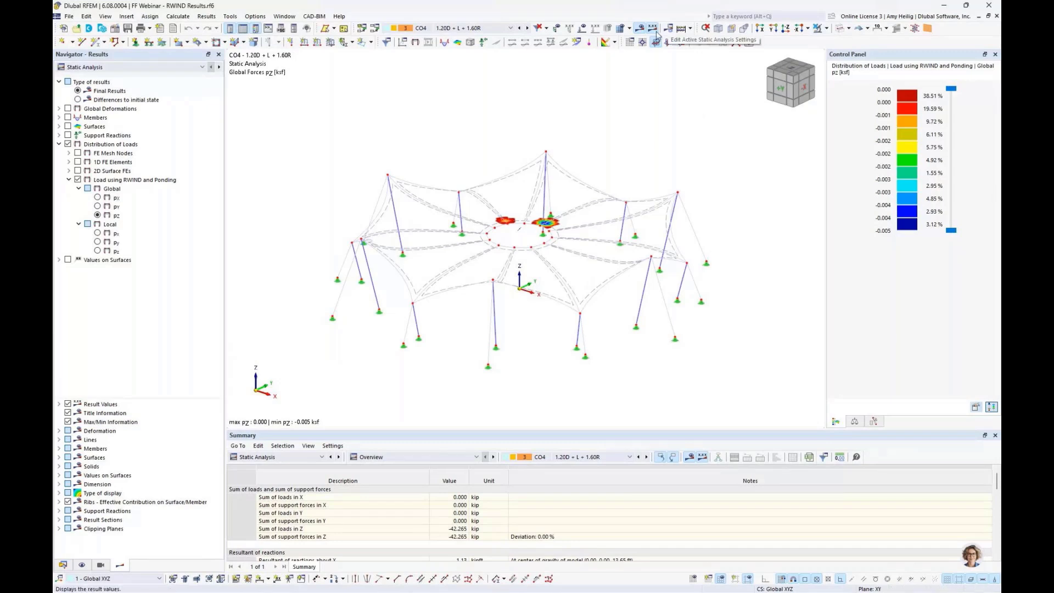
click(639, 29)
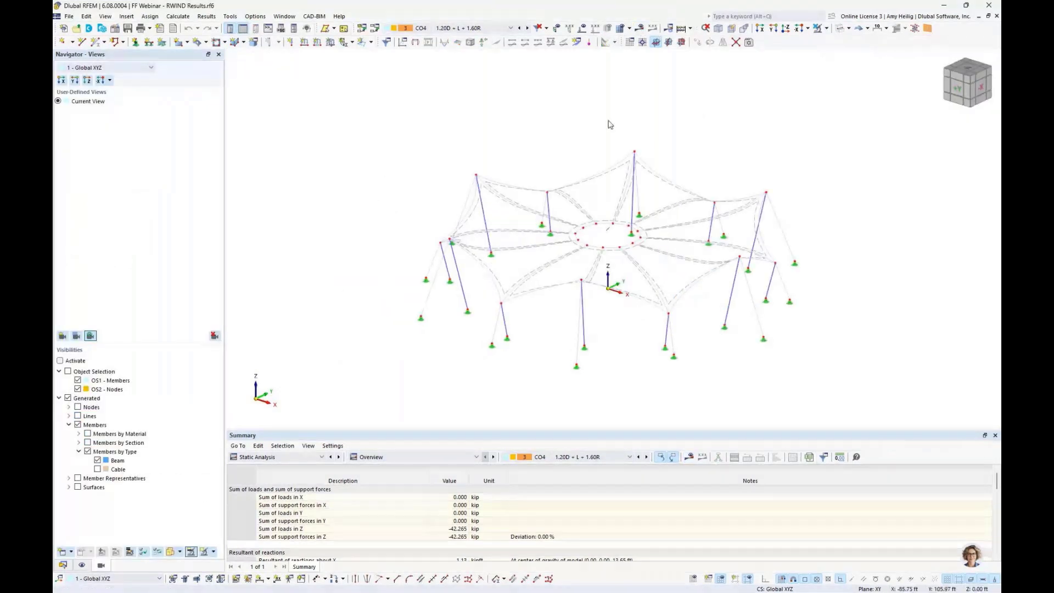
click(840, 28)
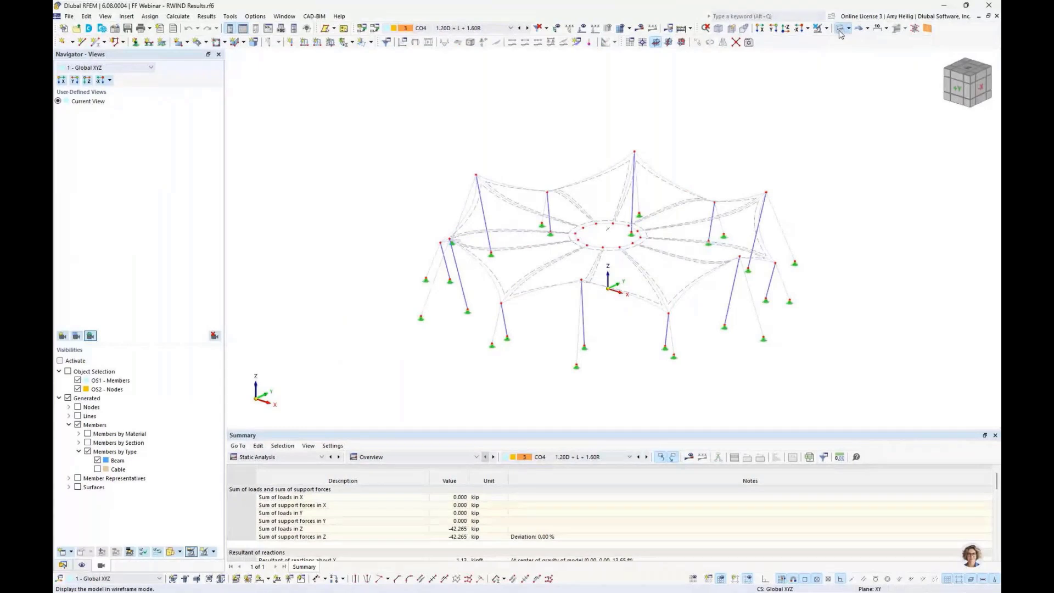
click(840, 30)
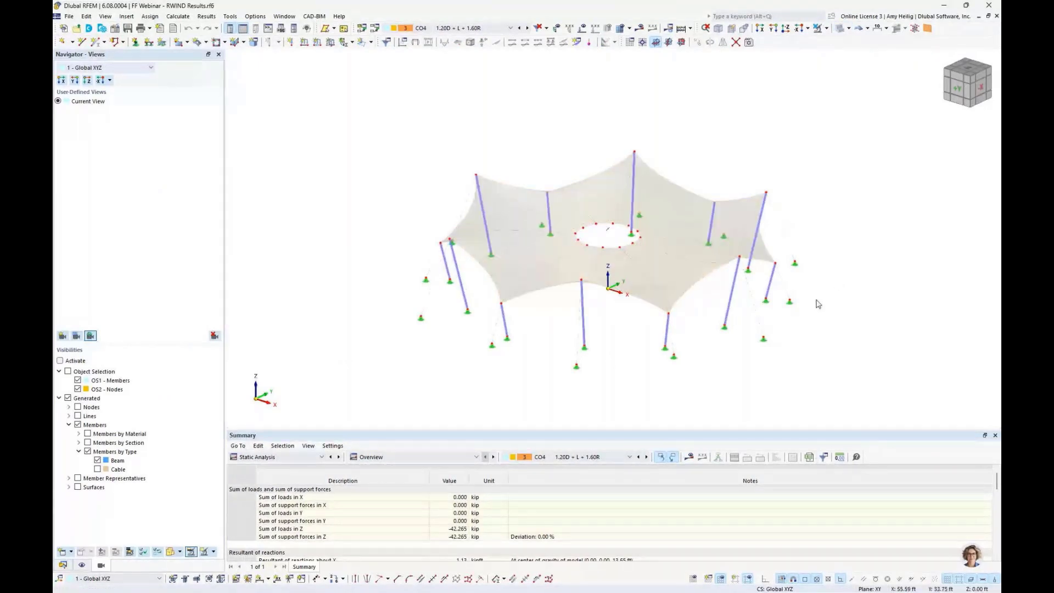
middle_drag(809, 303, 686, 316)
scroll(680, 329, up, 3)
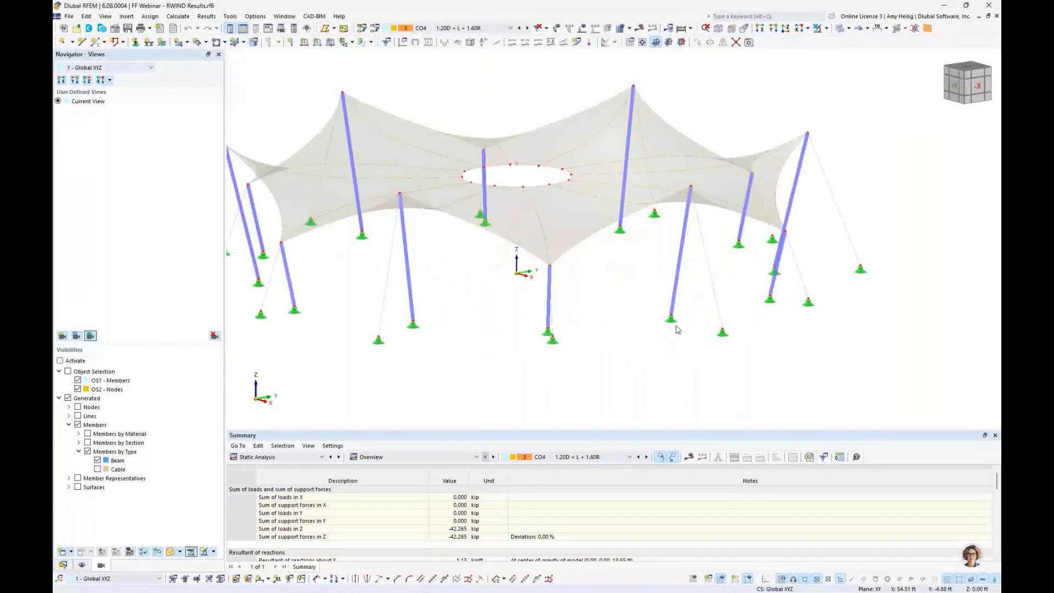
scroll(678, 329, down, 1)
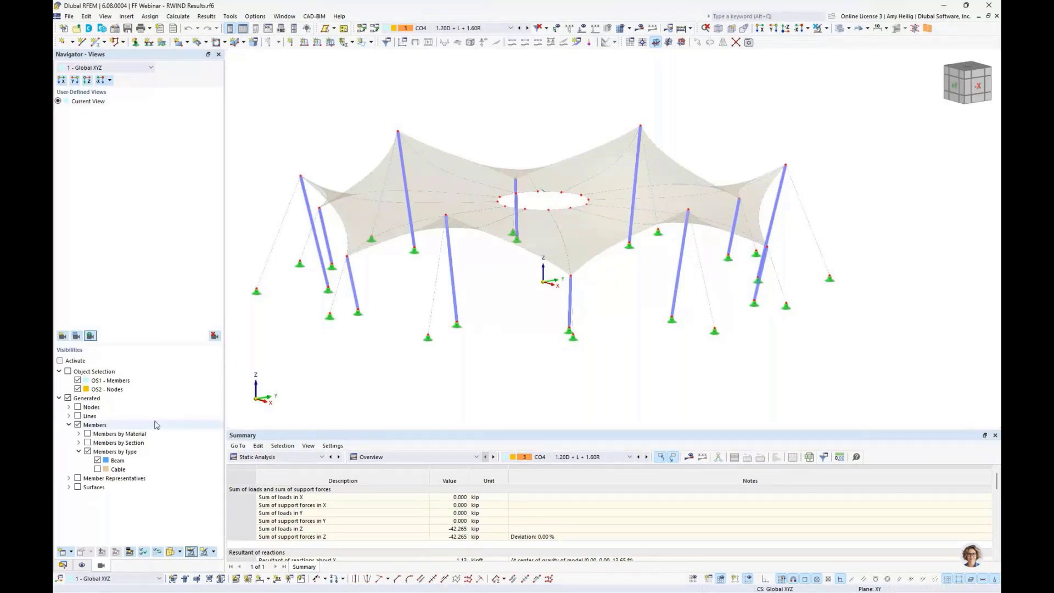
Step: Activate the visibility mode for beam-type members only, then select all the masts and open their design types for editing
click(98, 461)
click(98, 461)
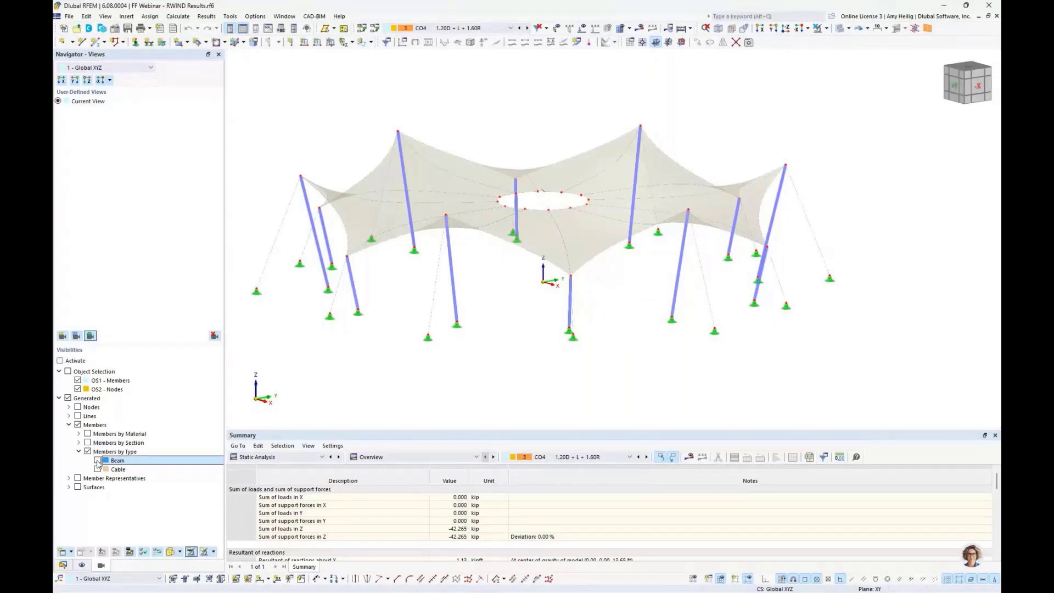
click(98, 461)
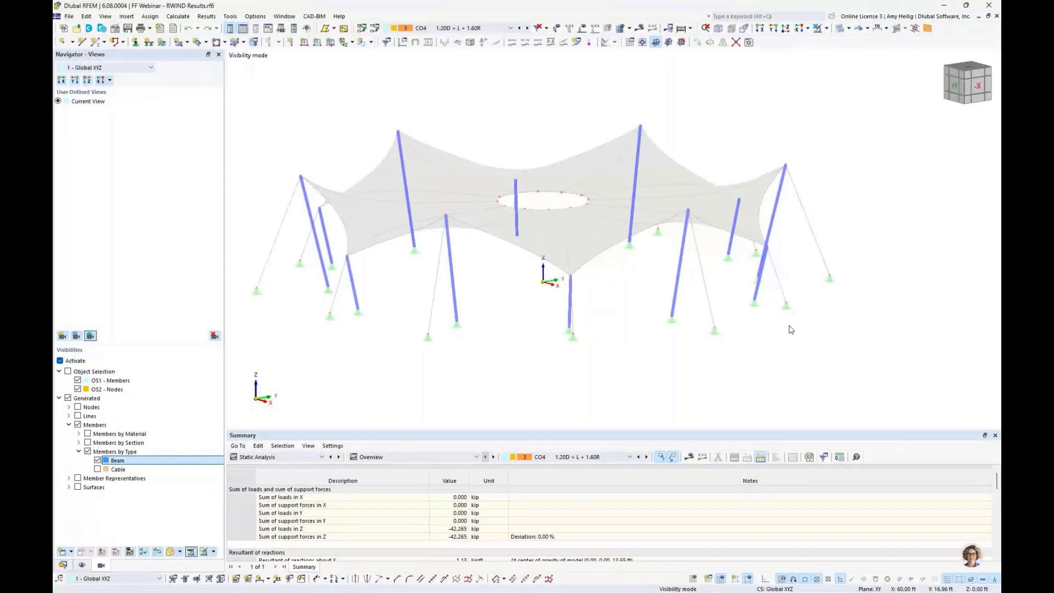
drag(865, 359, 271, 87)
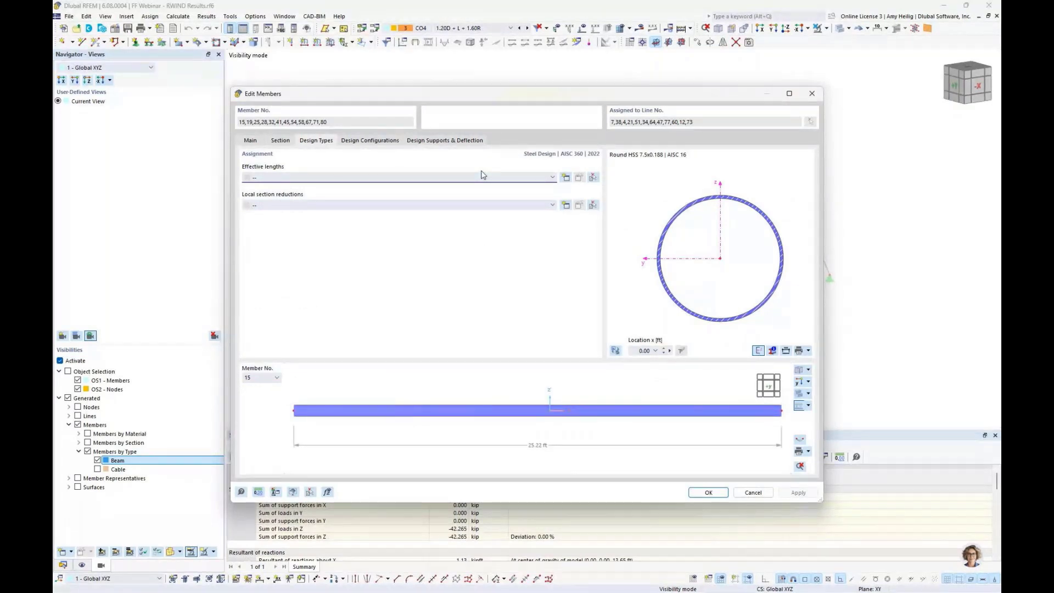
Step: Create new AISC 360 effective lengths for the masts, excluding torsional and lateral-torsional buckling, with the model shown in the preview
click(565, 176)
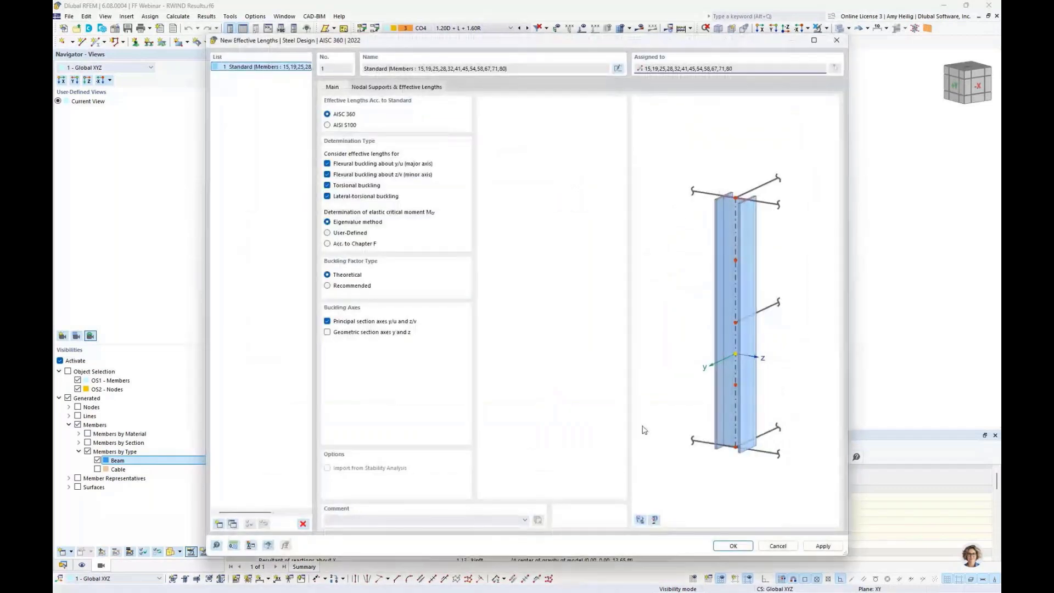
click(641, 520)
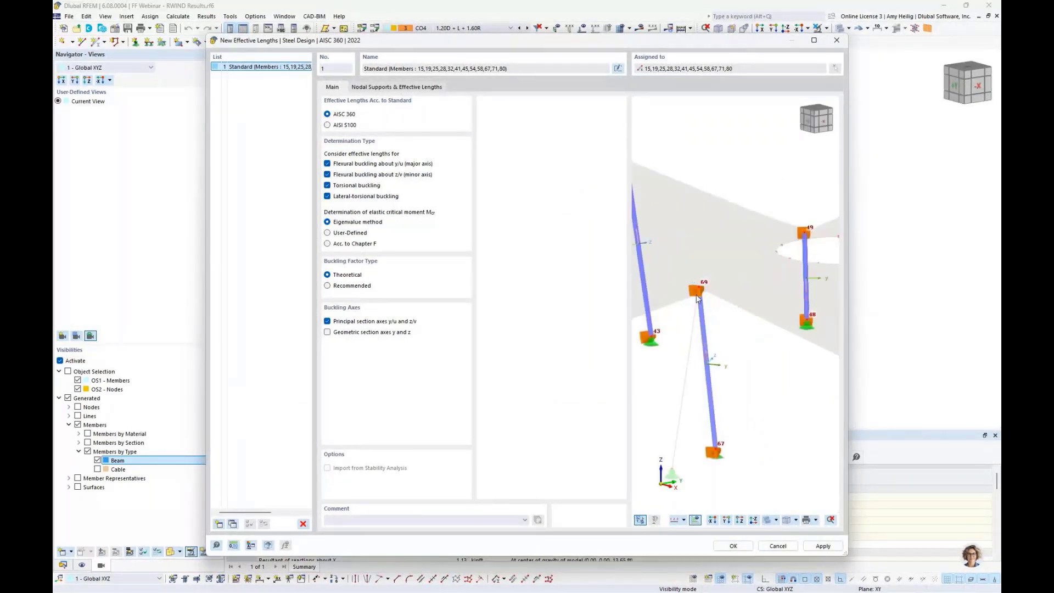
click(327, 185)
click(327, 197)
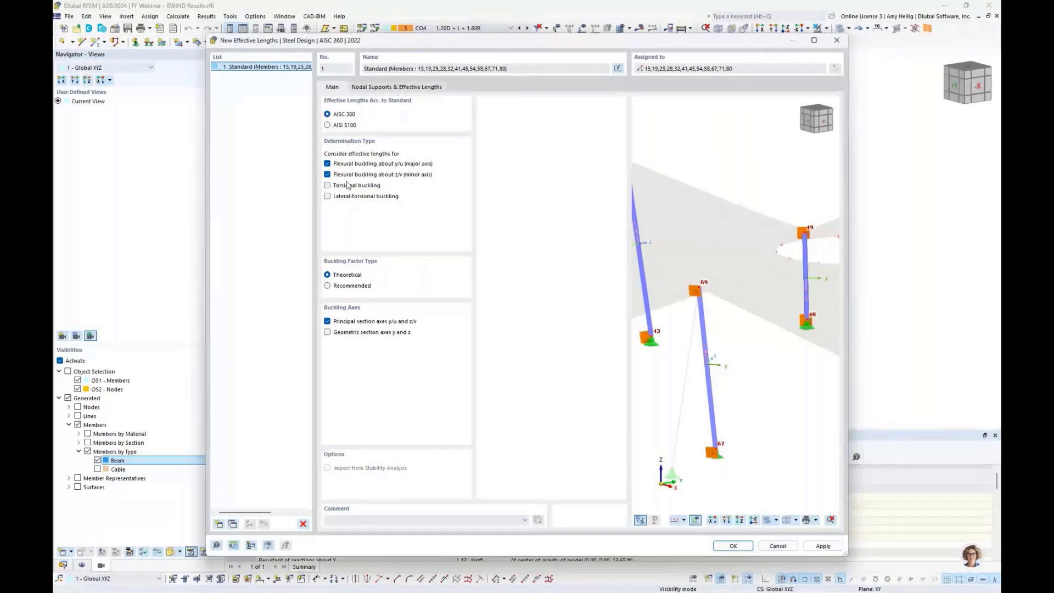
Step: Review the nodal supports and effective length factors, then apply the effective lengths to the masts, accepting deletion of the steel design results
click(396, 88)
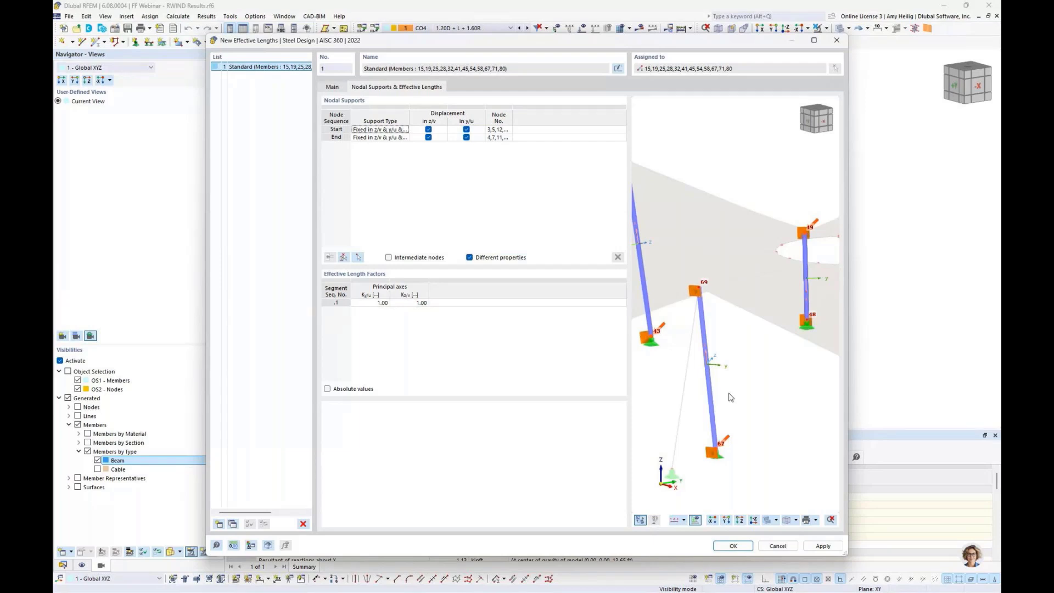
click(733, 545)
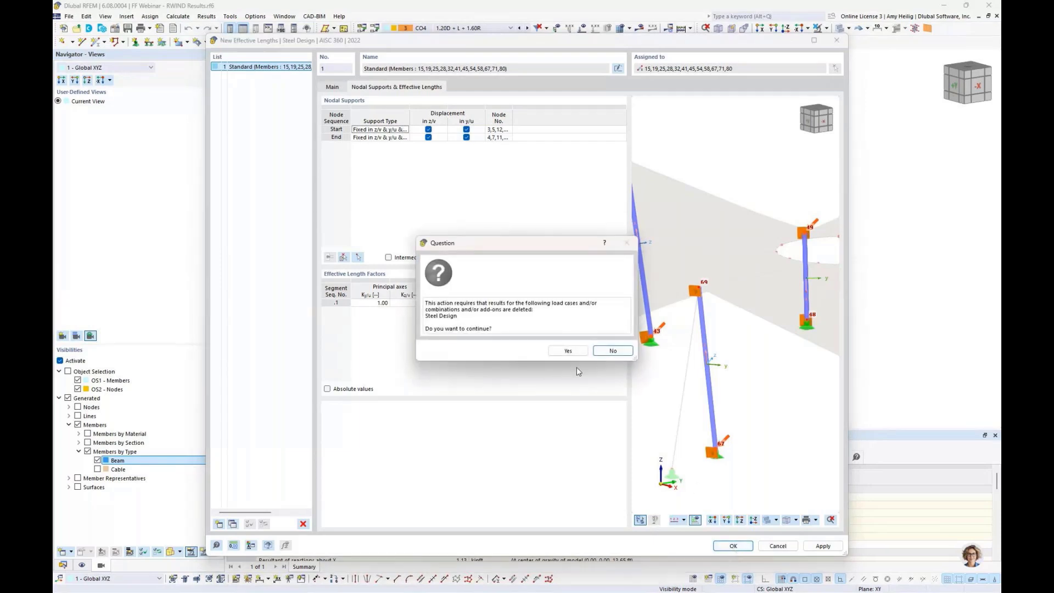
click(571, 351)
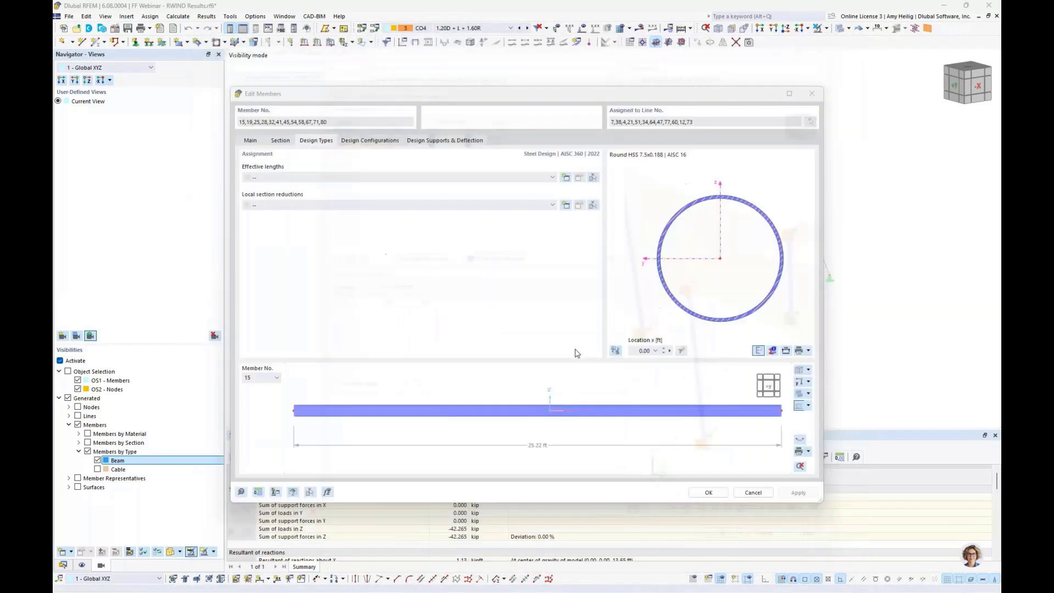
click(708, 492)
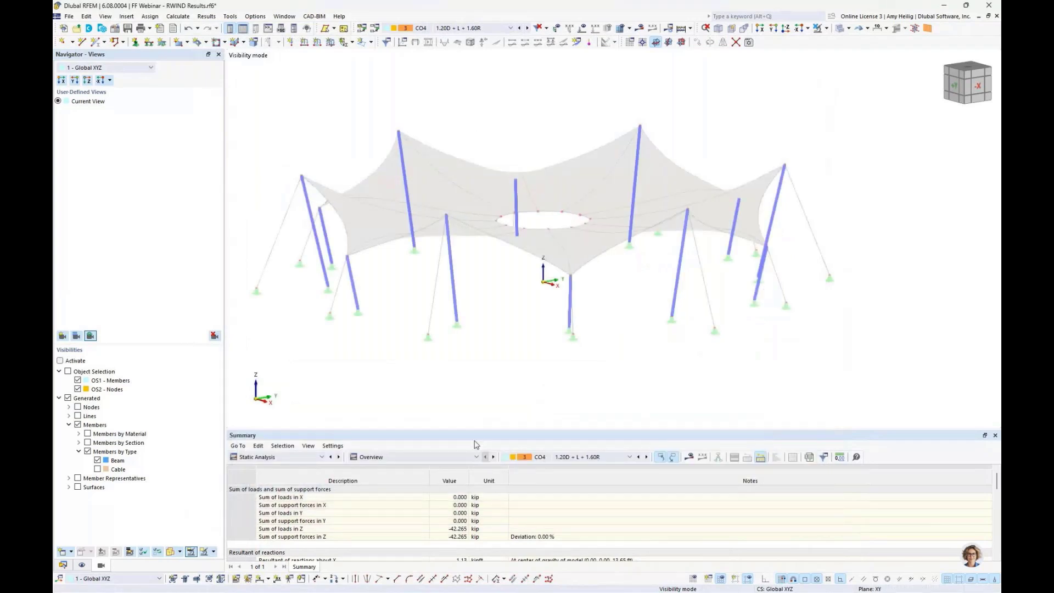
Step: Show the Steel Design input data in an enlarged table and review its design situations and objects to design
drag(486, 428, 485, 344)
click(280, 386)
click(265, 464)
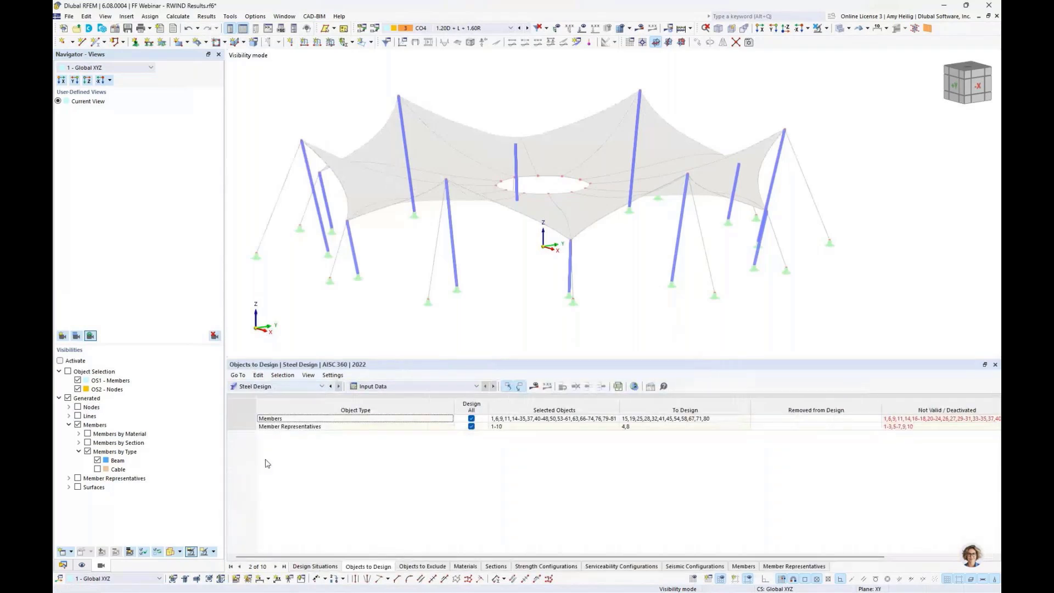
click(314, 566)
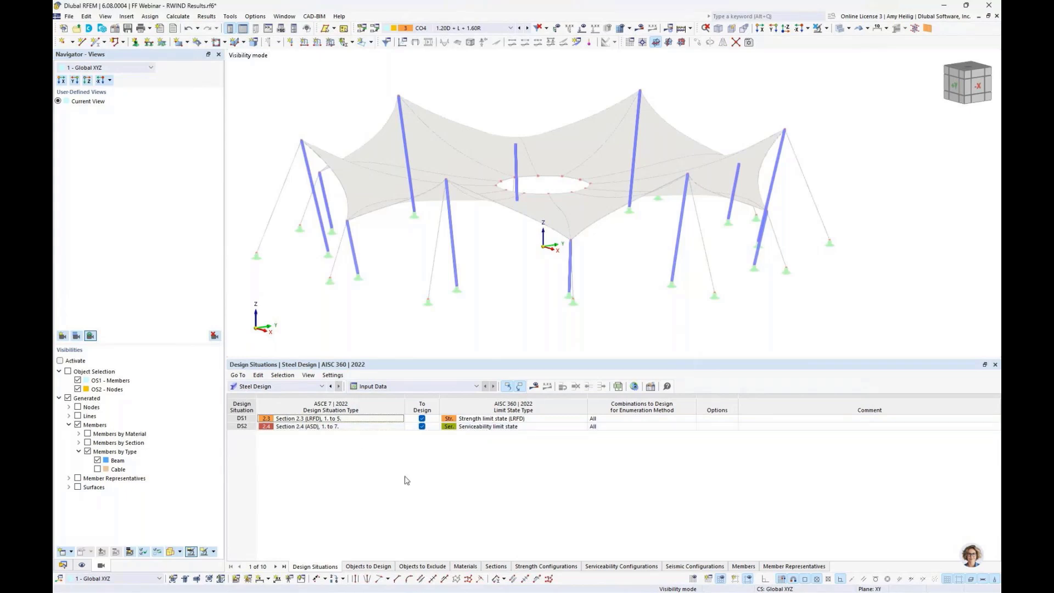
click(368, 566)
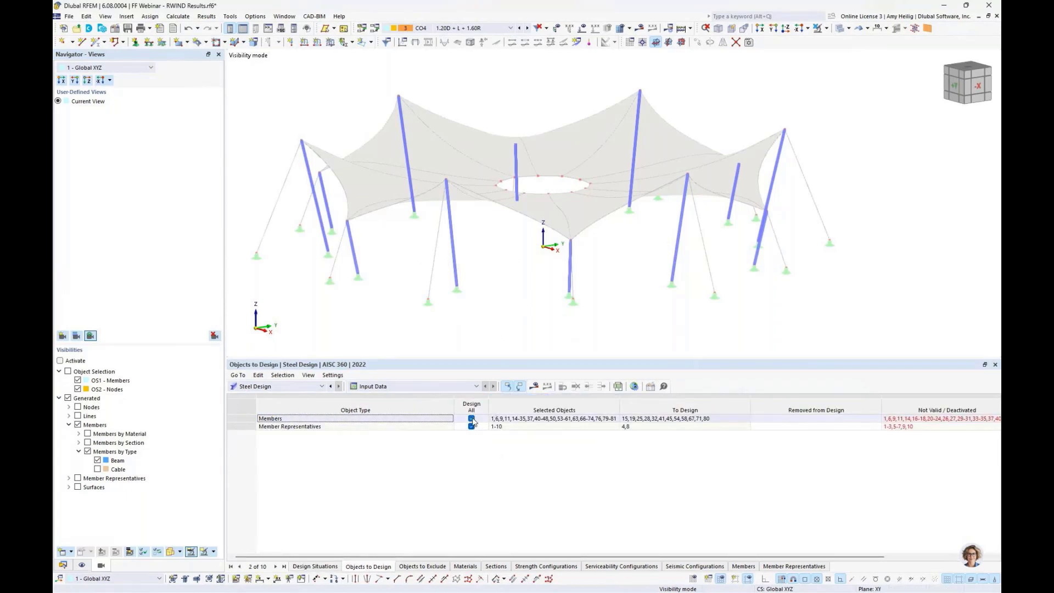
Step: Limit the steel design to the masts by turning off Design All for members and member representatives and reselecting the masts in the model
click(471, 419)
click(471, 427)
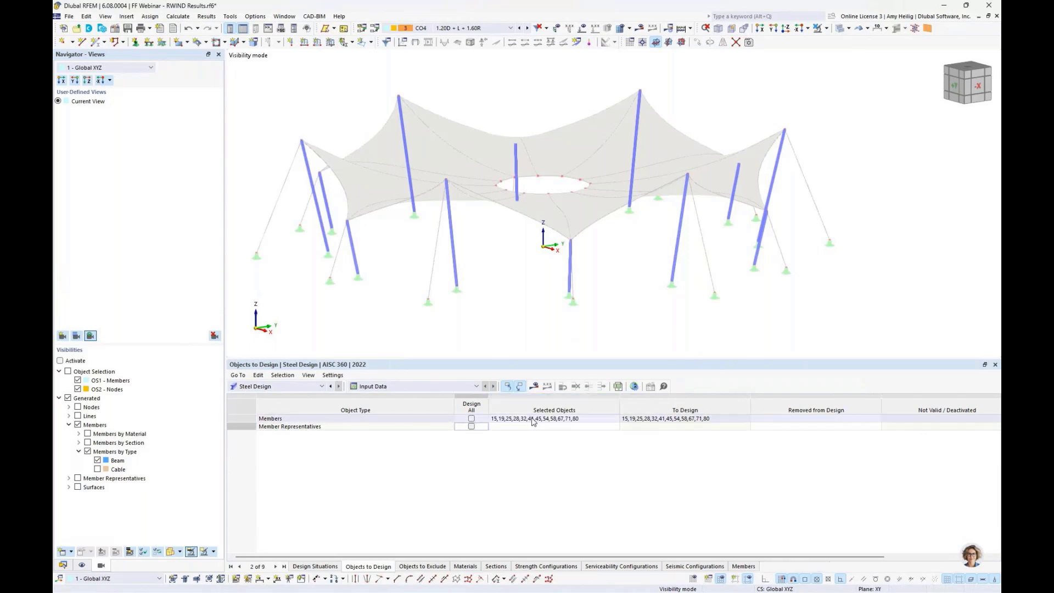
click(532, 419)
click(615, 420)
click(257, 123)
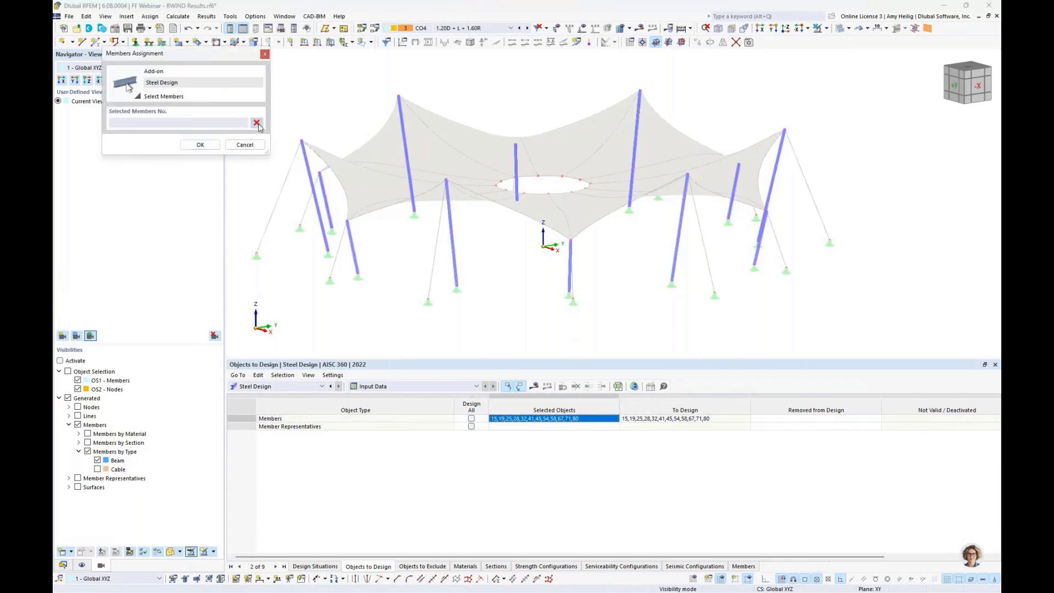
drag(281, 60, 838, 337)
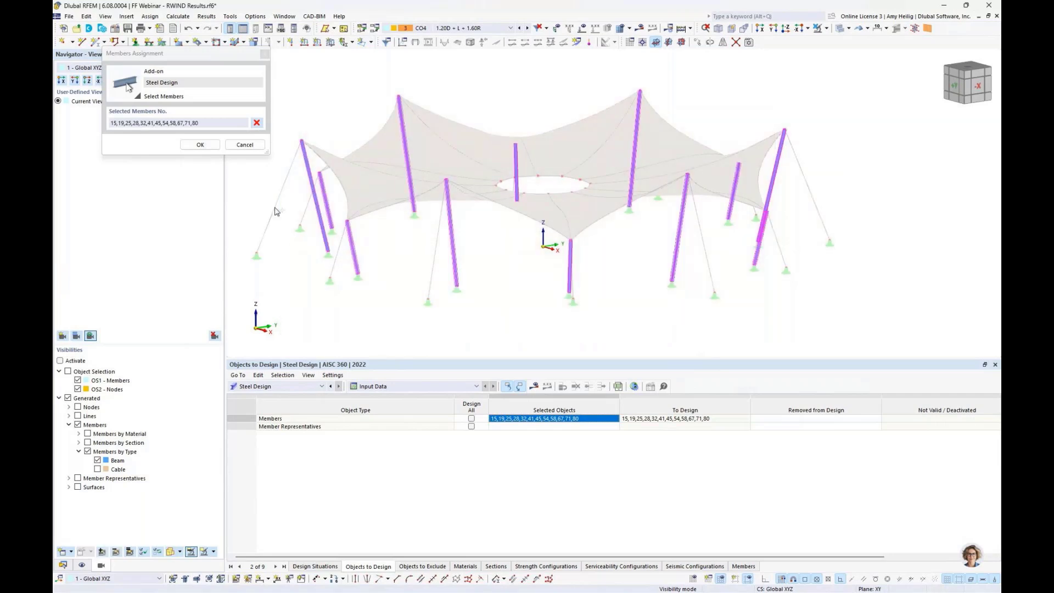
click(204, 145)
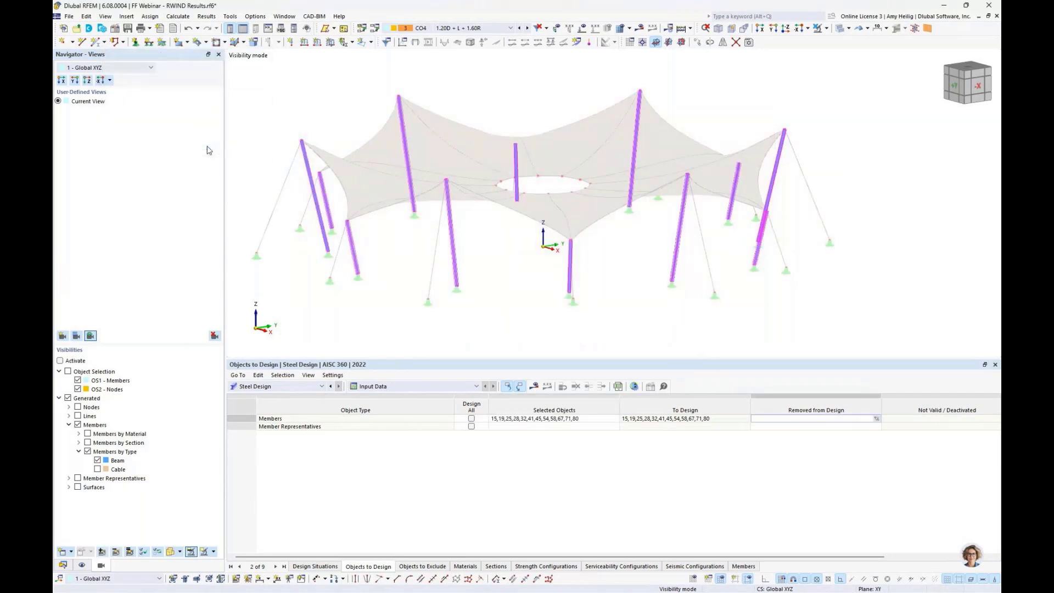
Step: Calculate the steel design and review the design ratios by member in an enlarged results table
click(534, 386)
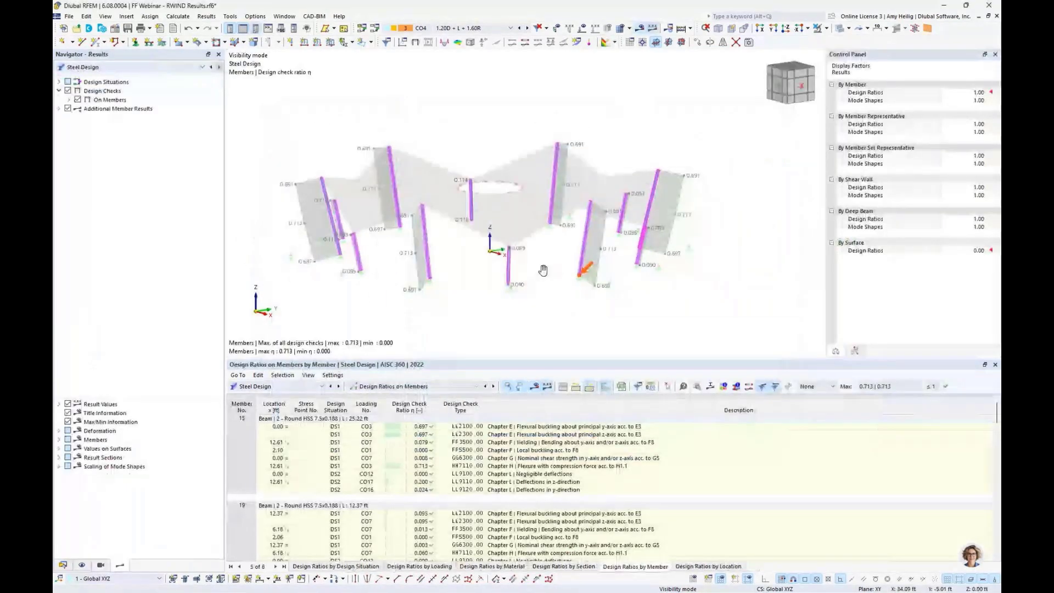
middle_drag(542, 270, 556, 269)
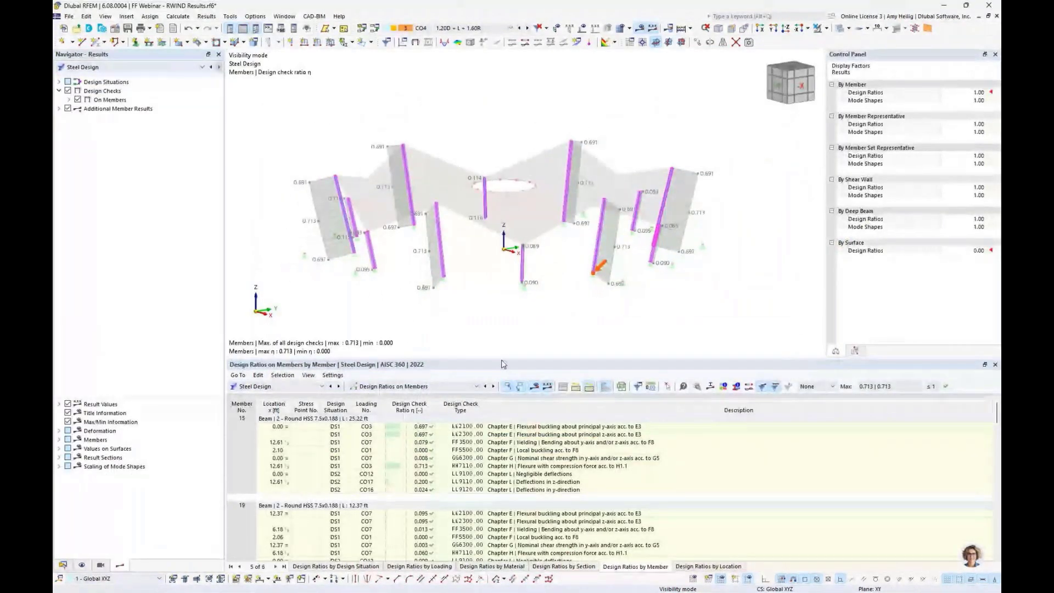
drag(502, 360, 509, 311)
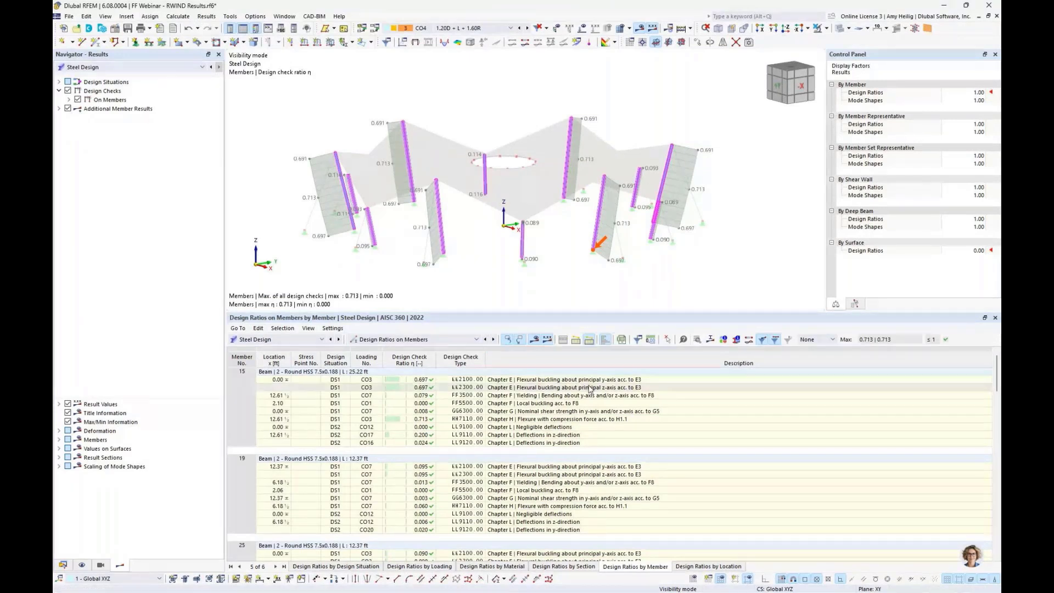
click(540, 412)
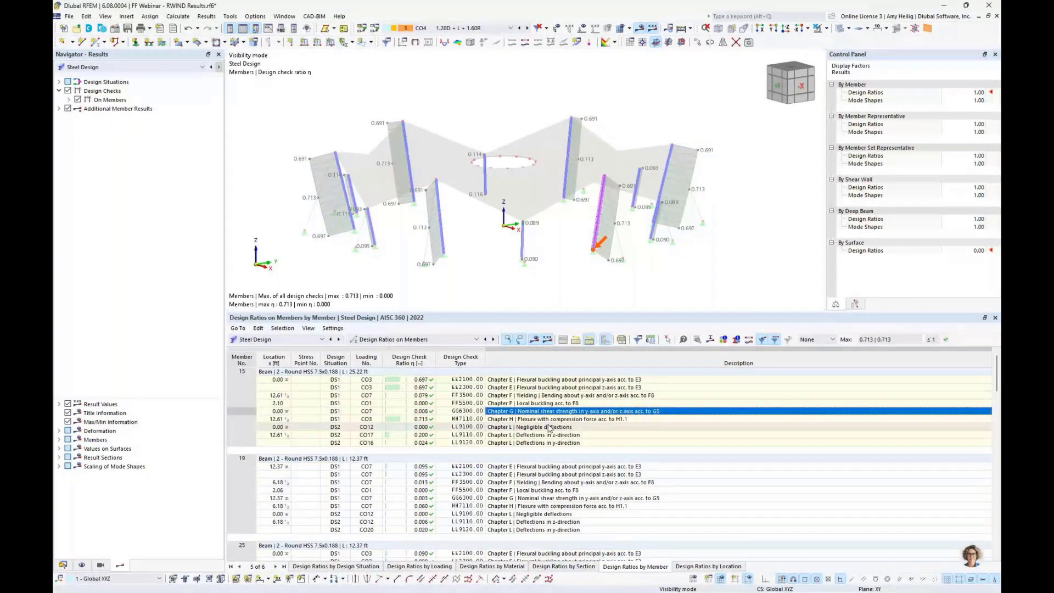
click(566, 497)
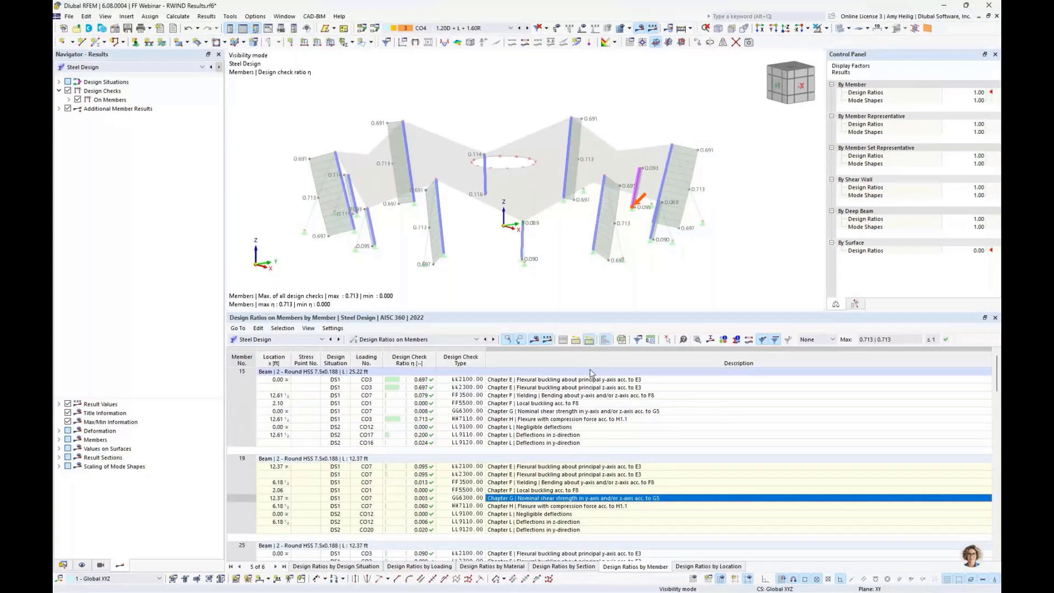
Step: Examine the design check details of member 15 for flexure with compression force according to H1.1
click(594, 418)
scroll(599, 228, up, 4)
middle_drag(602, 234, 558, 207)
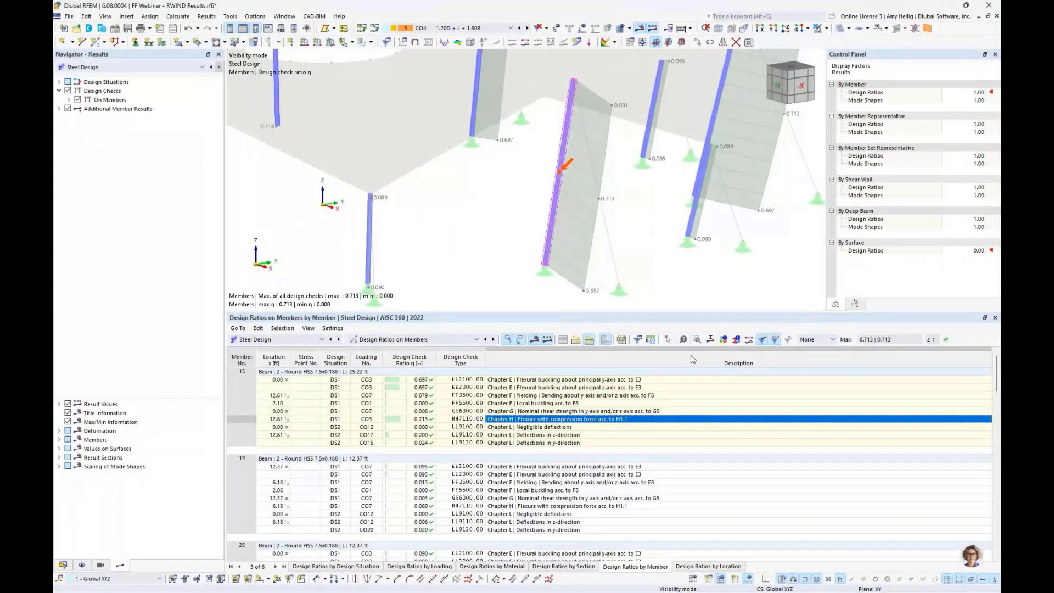
click(697, 340)
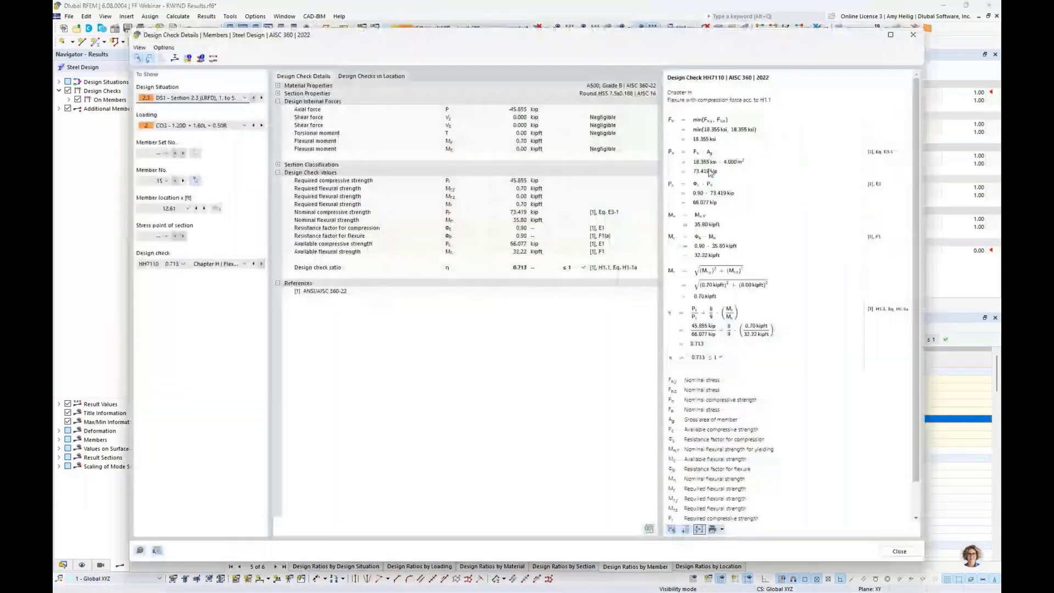
ctrl+scroll(710, 173, up, 2)
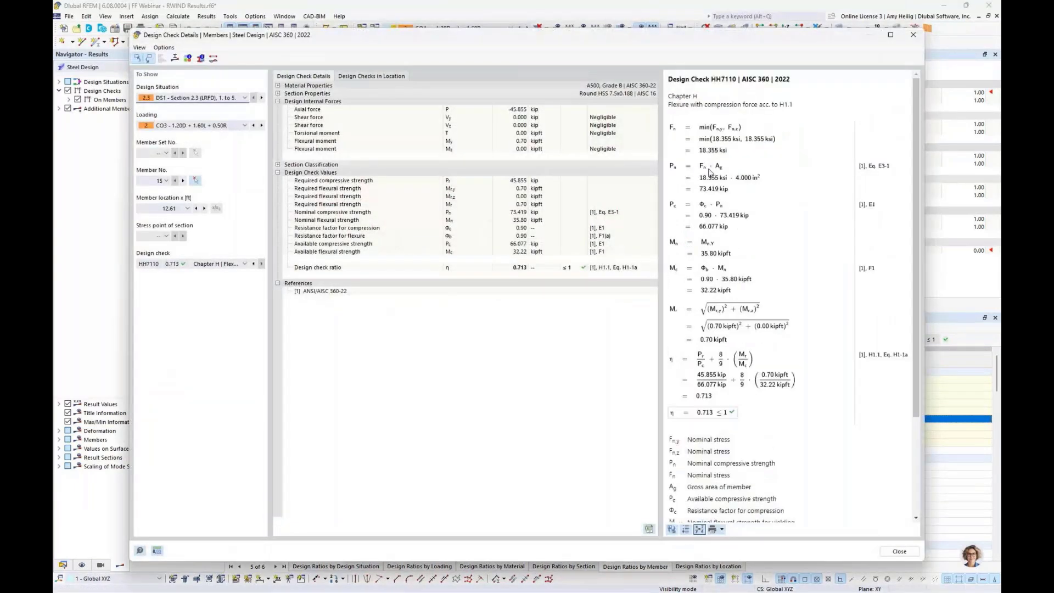
ctrl+scroll(710, 173, up, 2)
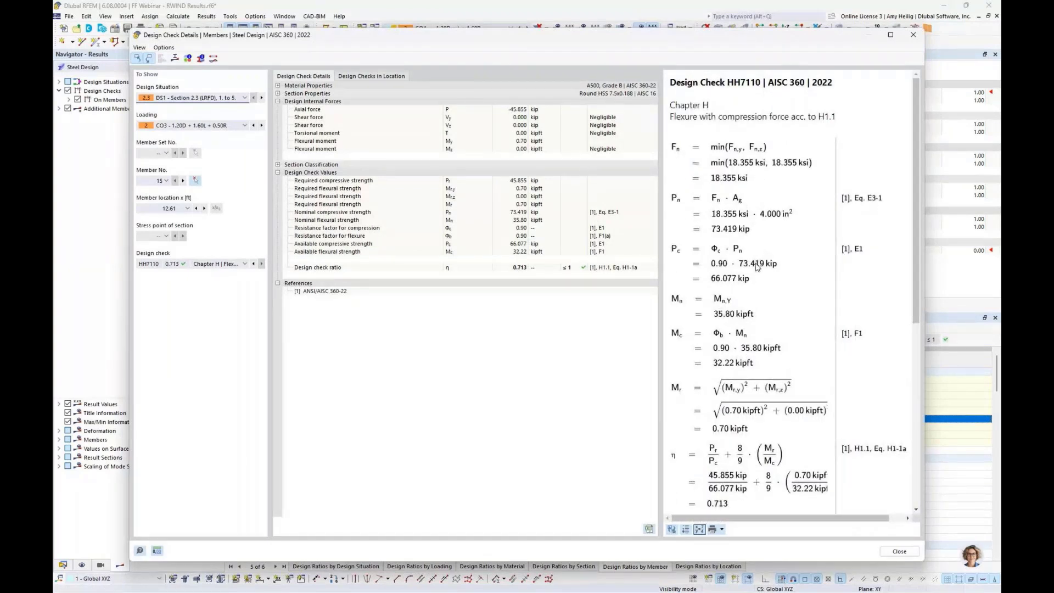
scroll(758, 266, down, 3)
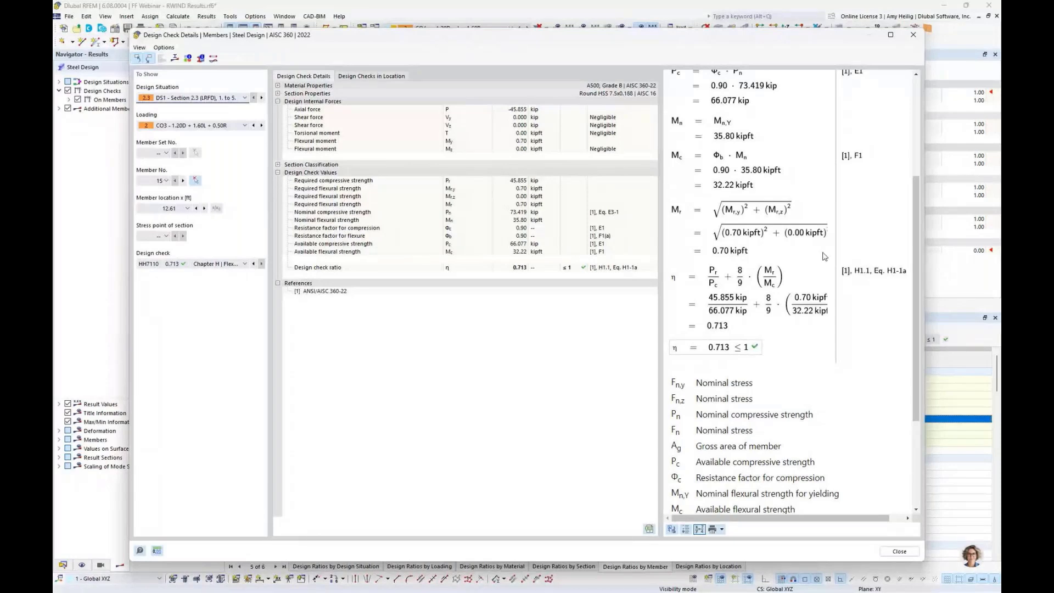
click(900, 552)
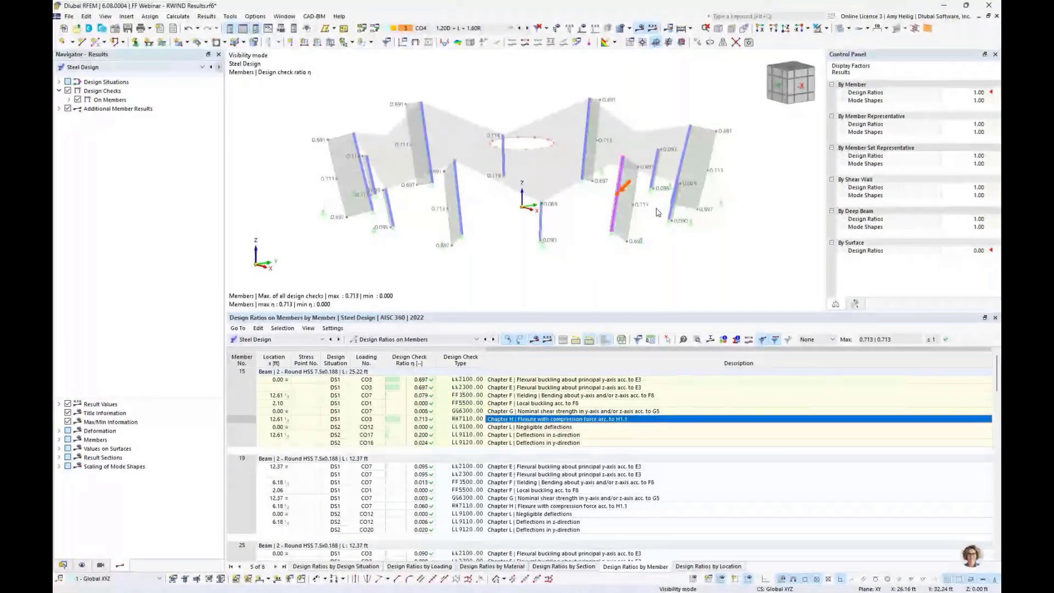
Step: Start a new printout report for the model with the design ratios displayed
middle_drag(508, 250, 515, 278)
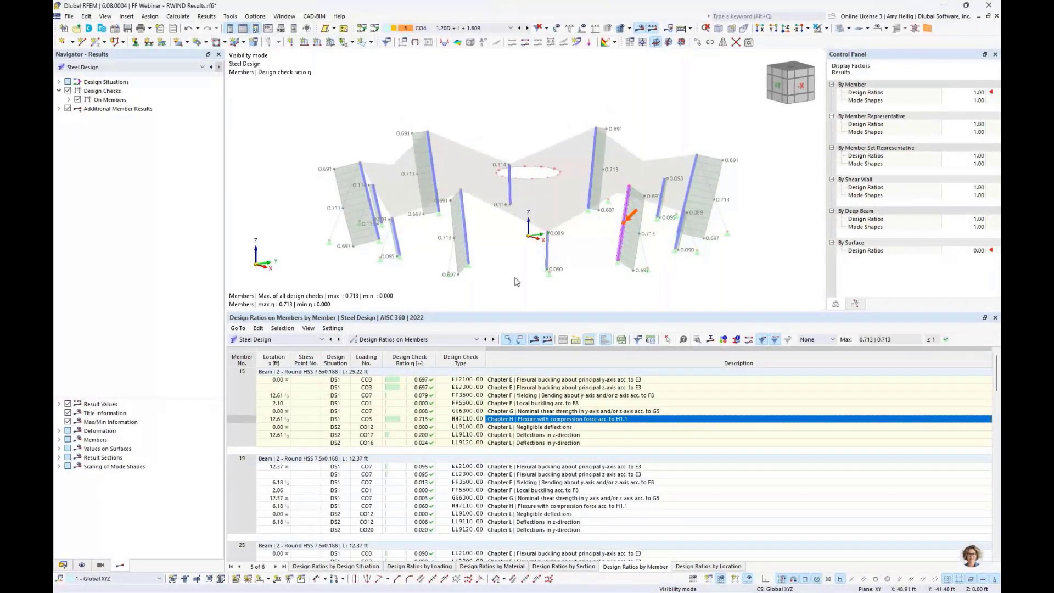
click(63, 565)
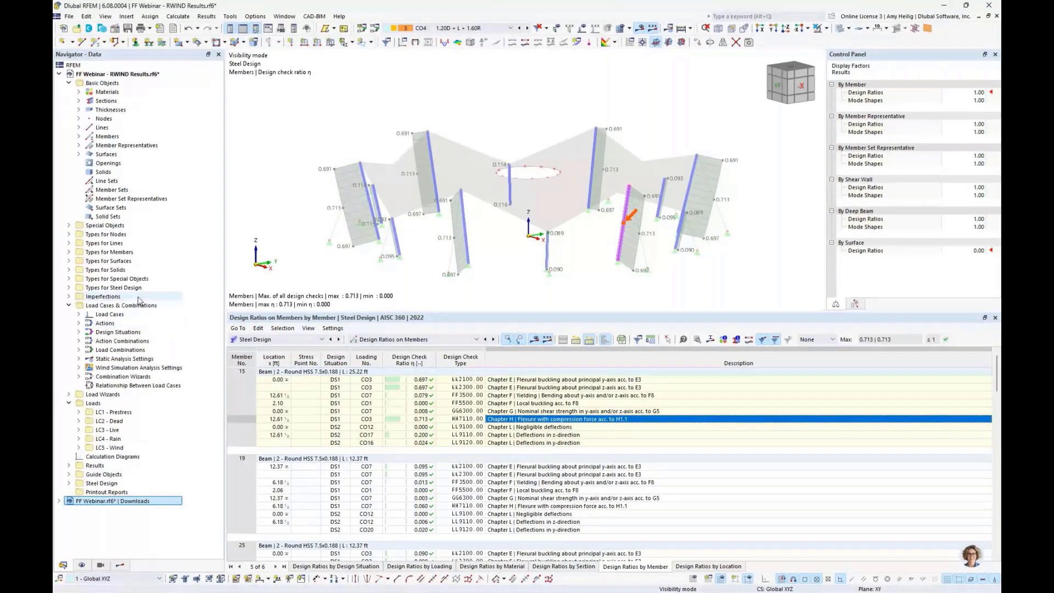
right_click(107, 491)
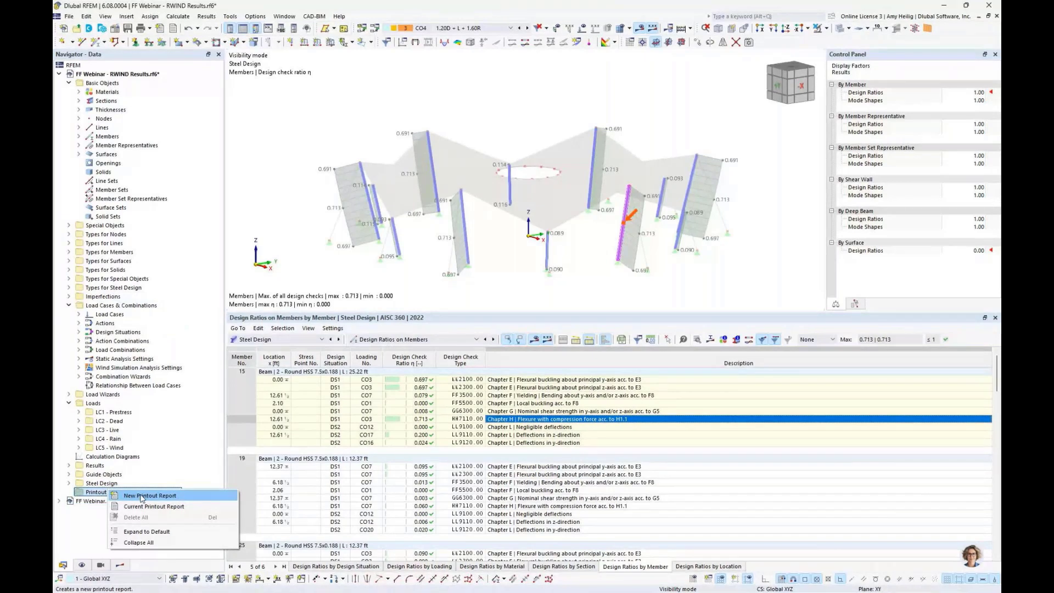
click(315, 141)
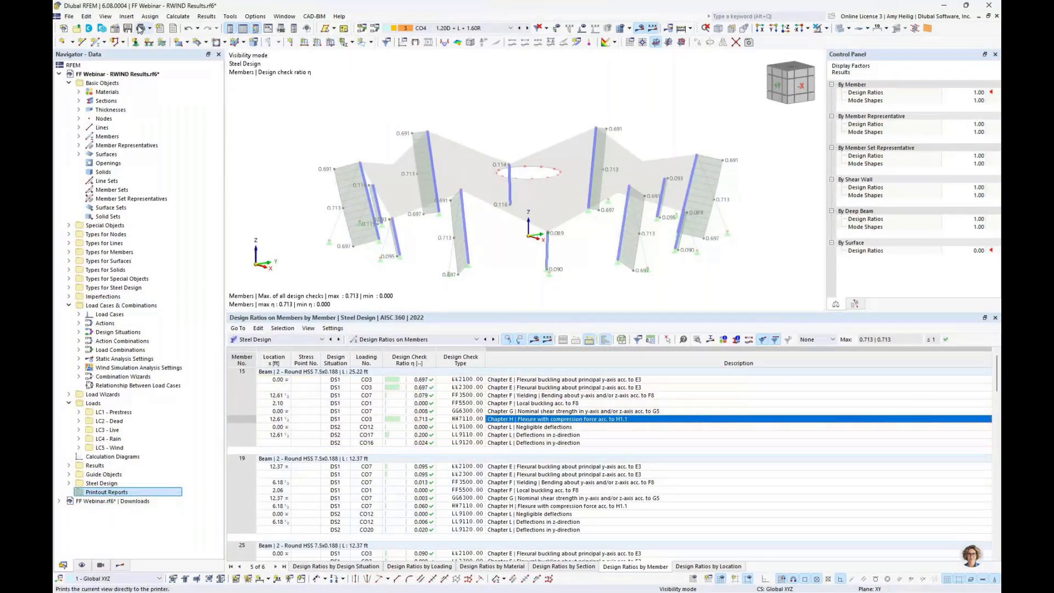
click(160, 32)
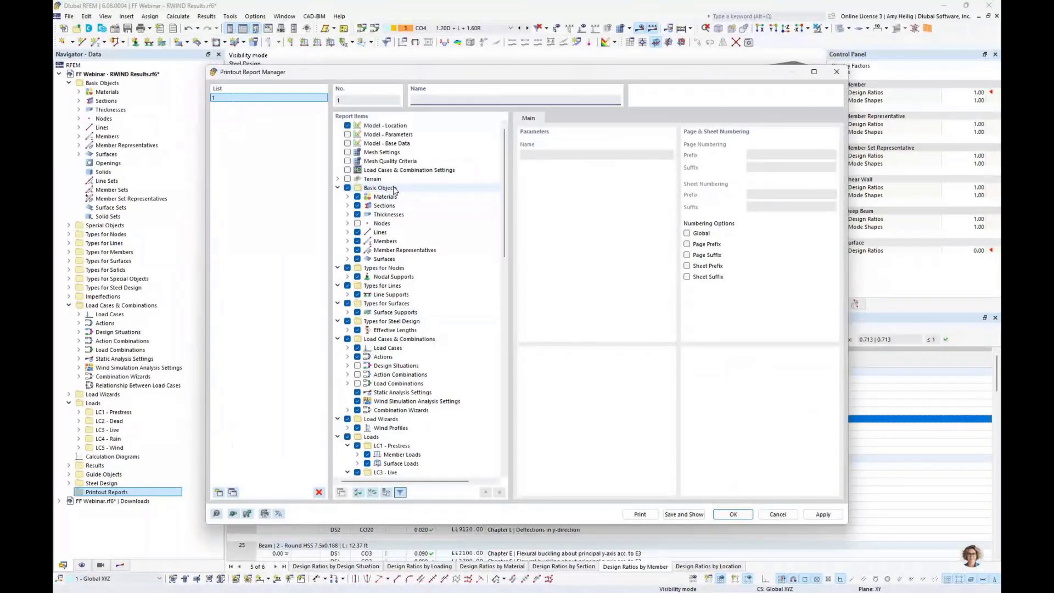
Step: Look through the report items under Basic Objects and the report templates, then generate the report with input data and reduced results
right_click(394, 190)
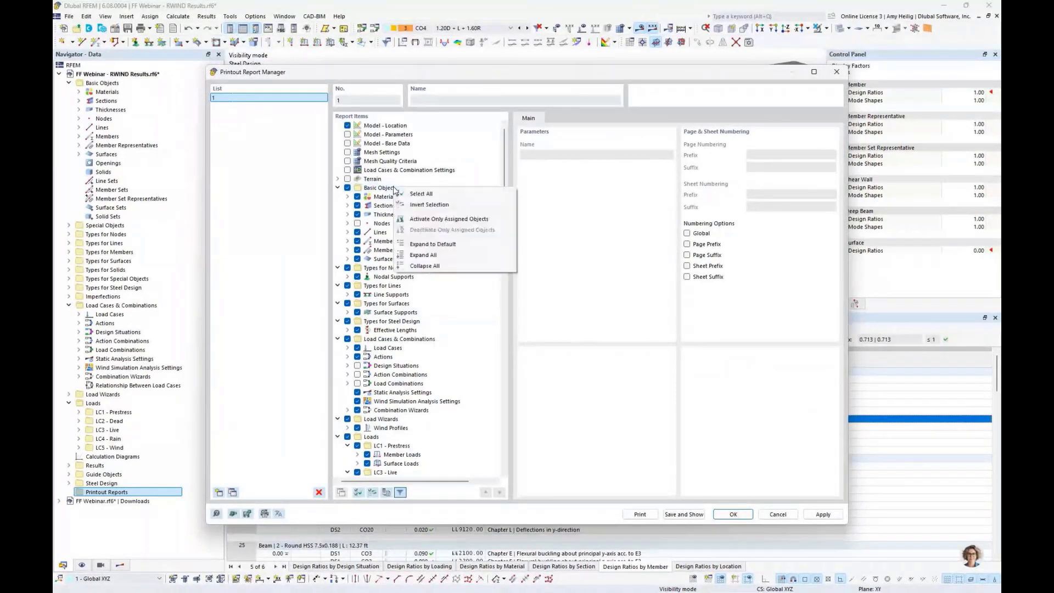
click(419, 266)
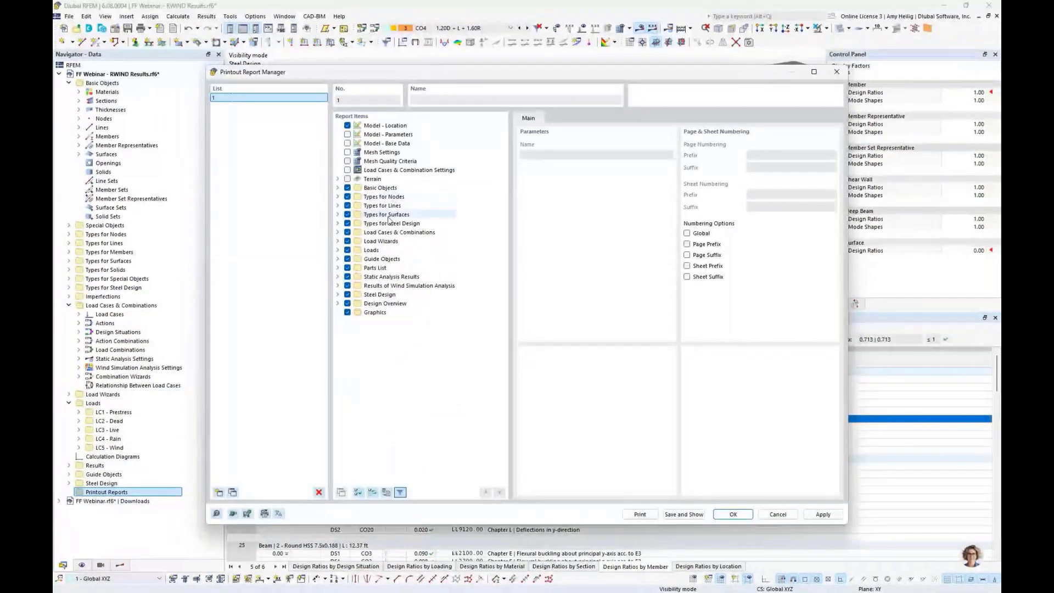
click(337, 188)
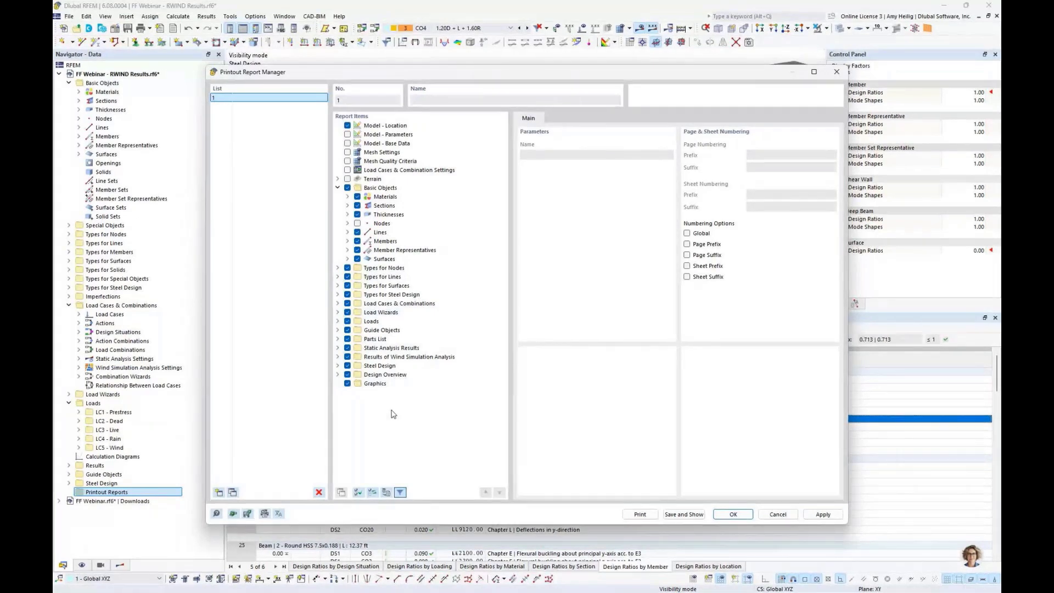
click(233, 514)
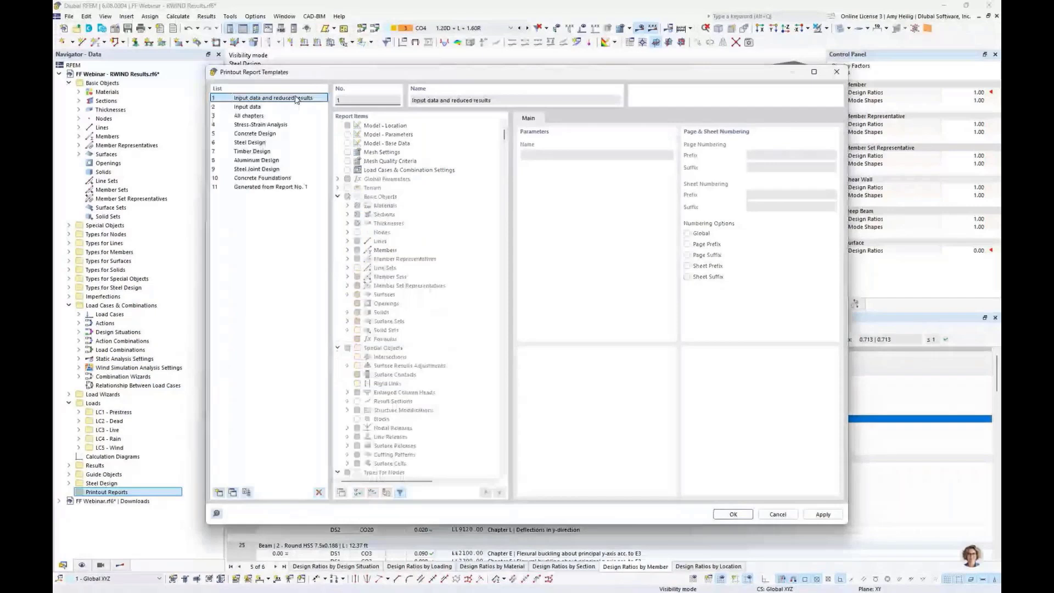
click(731, 515)
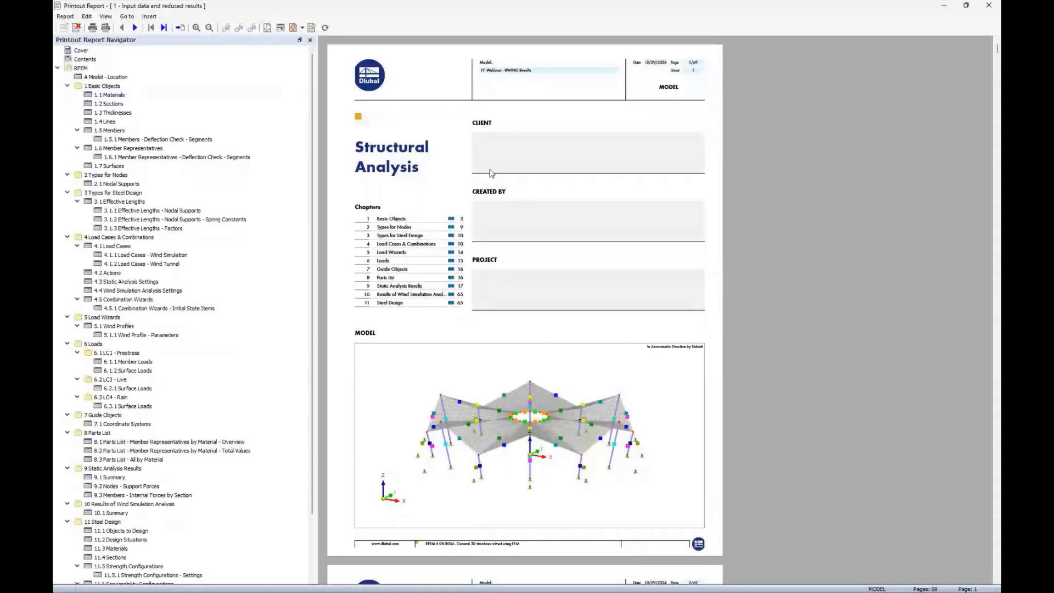
Step: Inspect the report's cover page with its chapter list and model picture, including the editing options of the cover
ctrl+scroll(544, 297, up, 2)
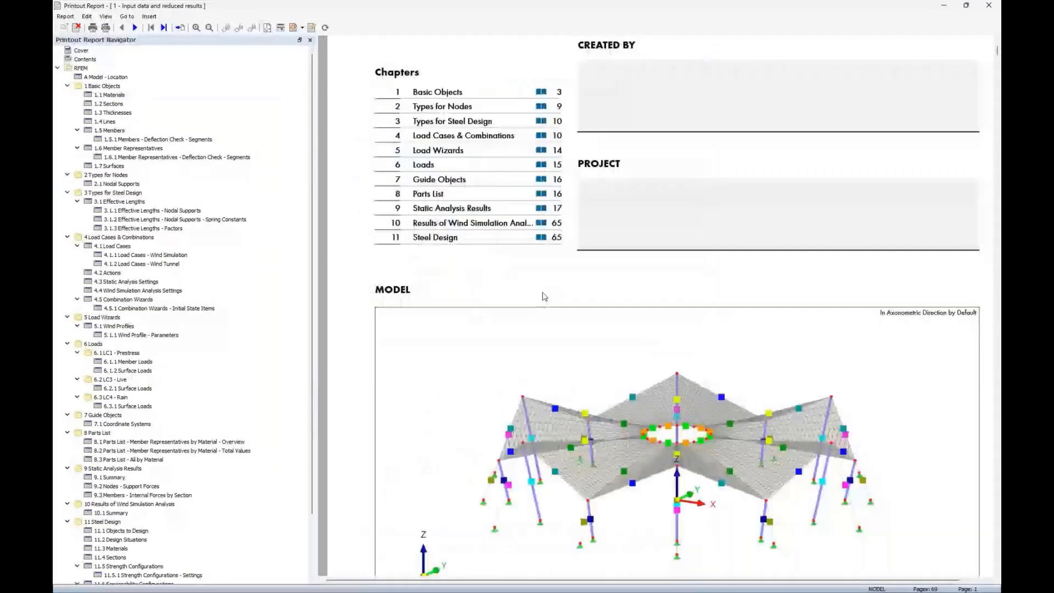
scroll(544, 296, down, 2)
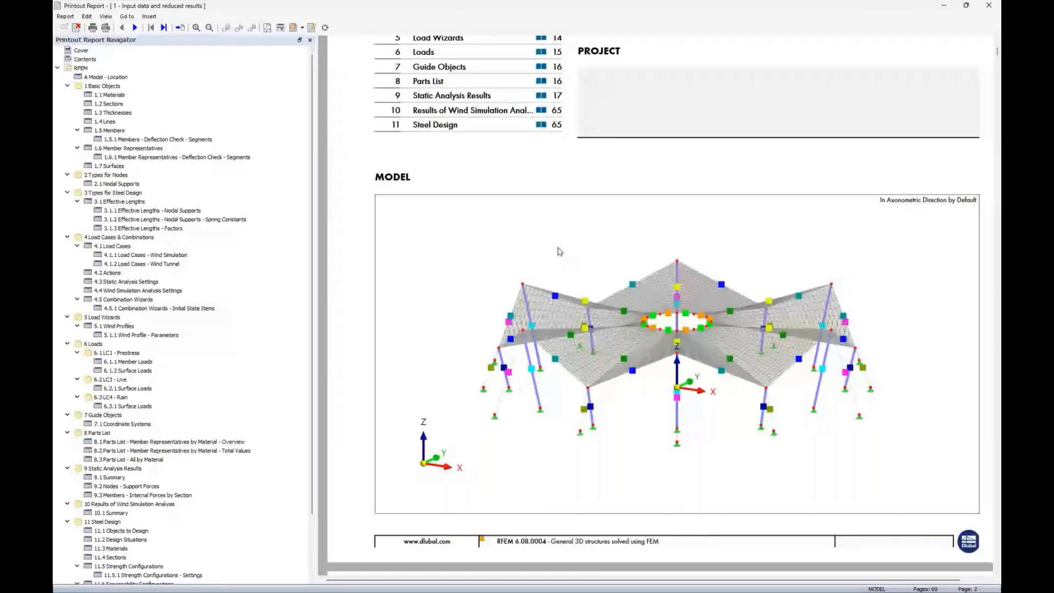
right_click(559, 252)
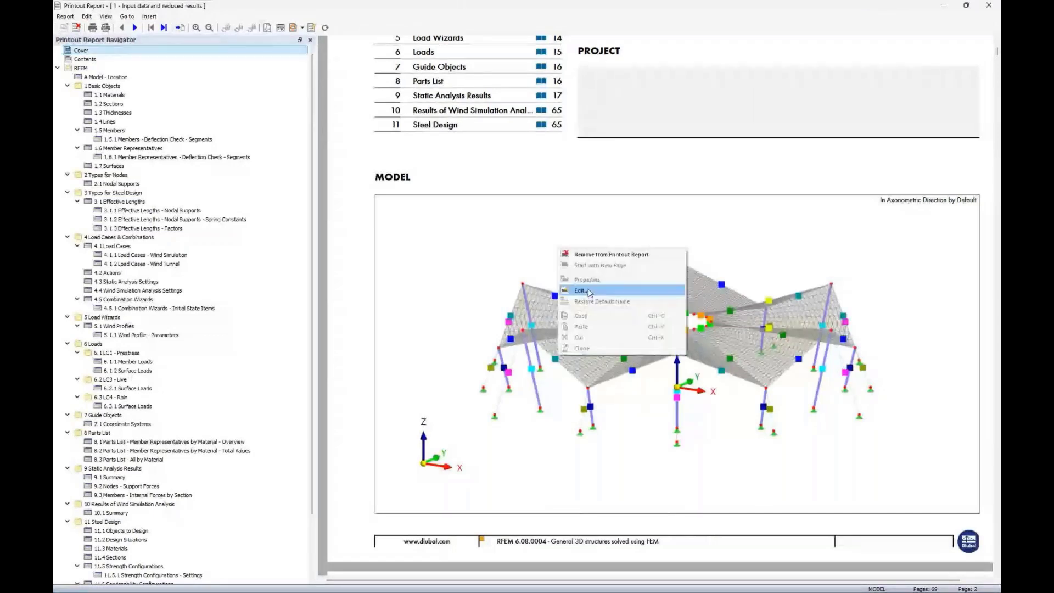
click(589, 293)
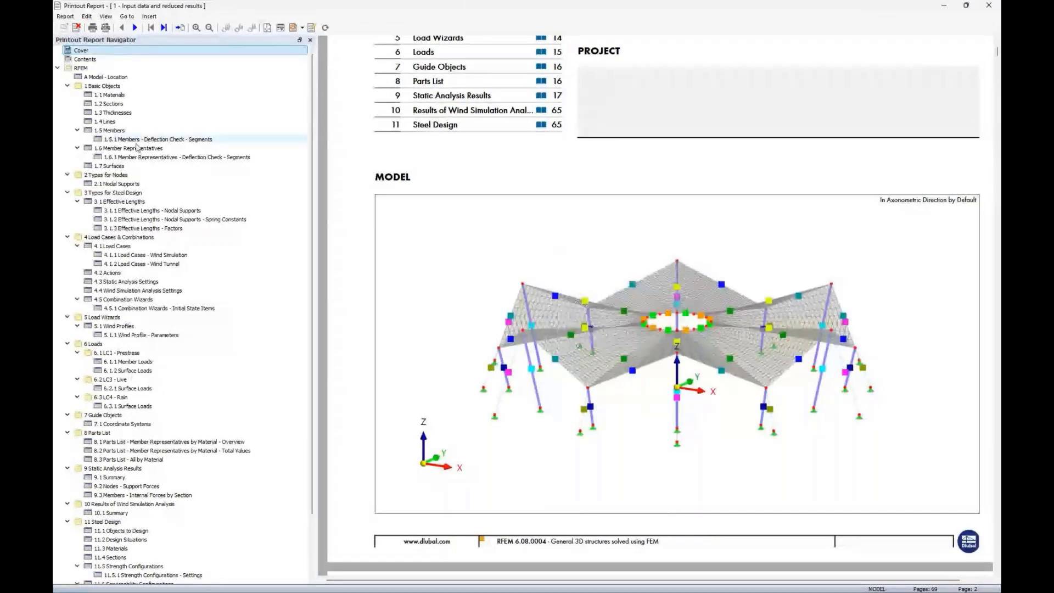
Step: Examine the Materials and Sections tables under Basic Objects and the Steel Design results for design ratios on members by member
click(113, 95)
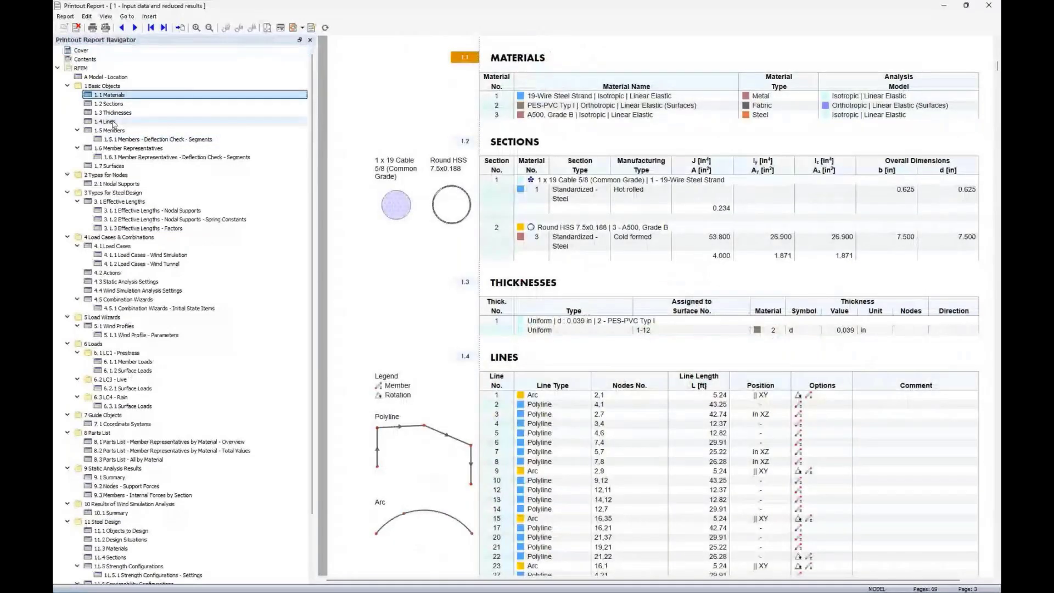
right_click(133, 114)
click(165, 297)
click(58, 68)
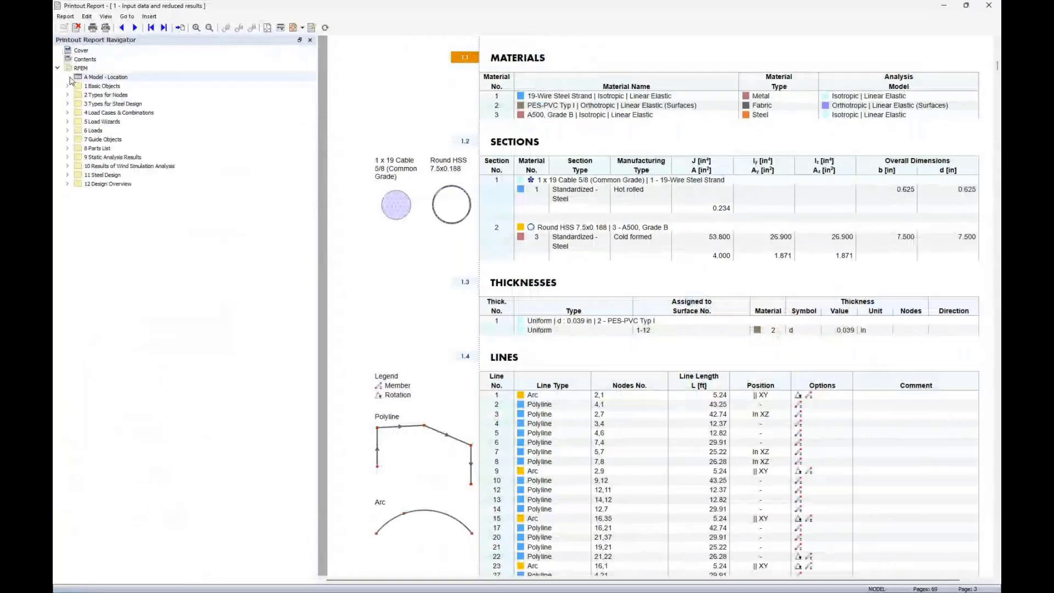
click(68, 86)
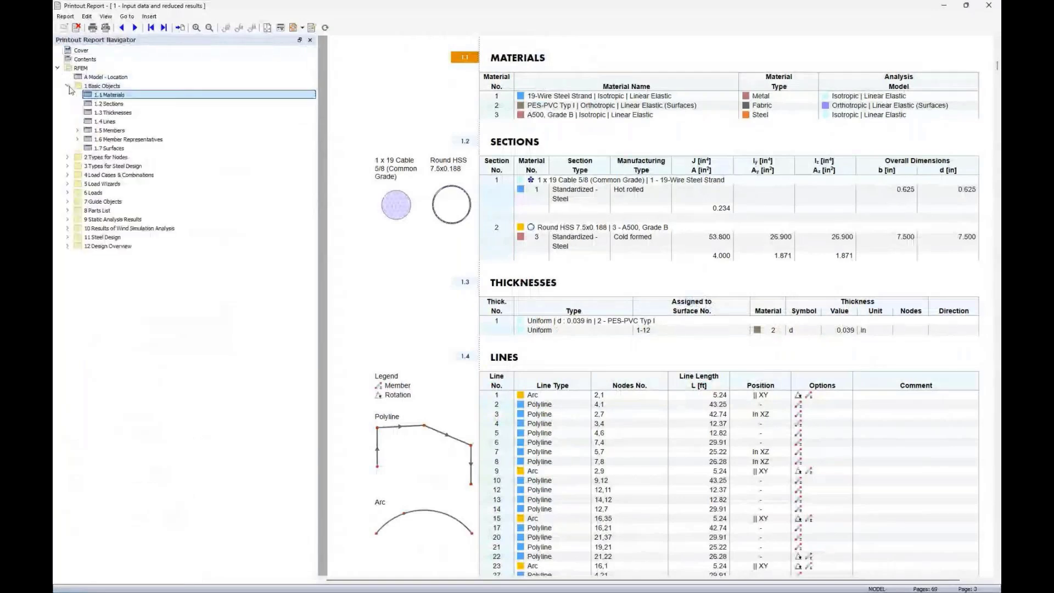
click(114, 104)
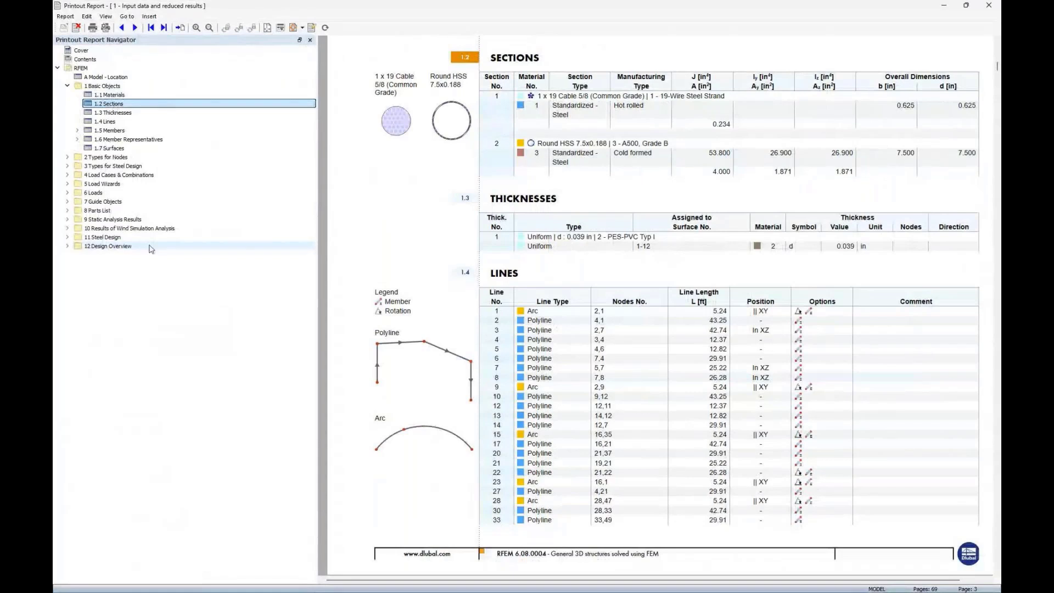
click(67, 238)
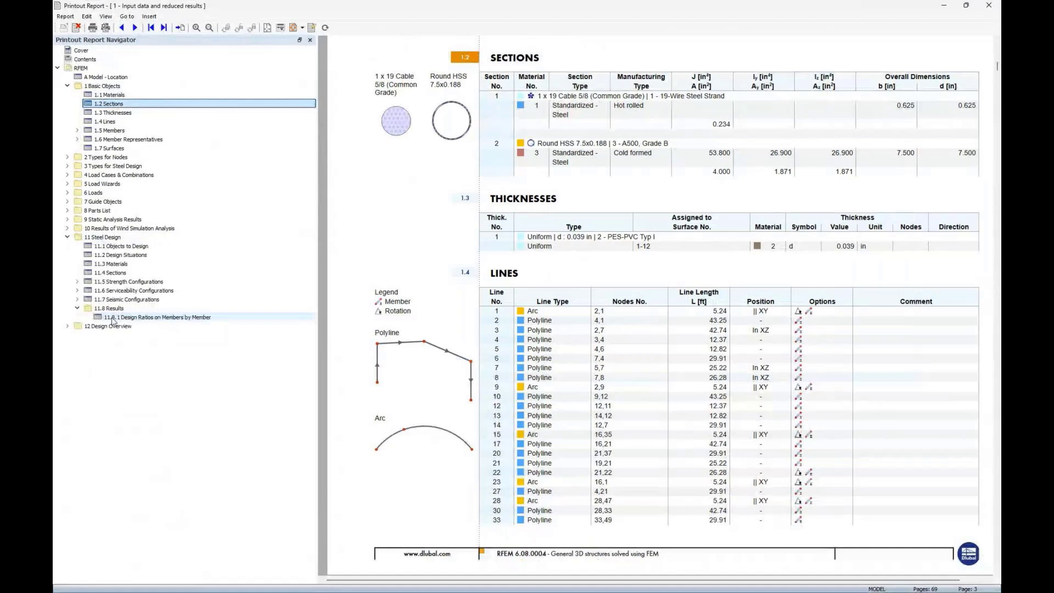
click(116, 318)
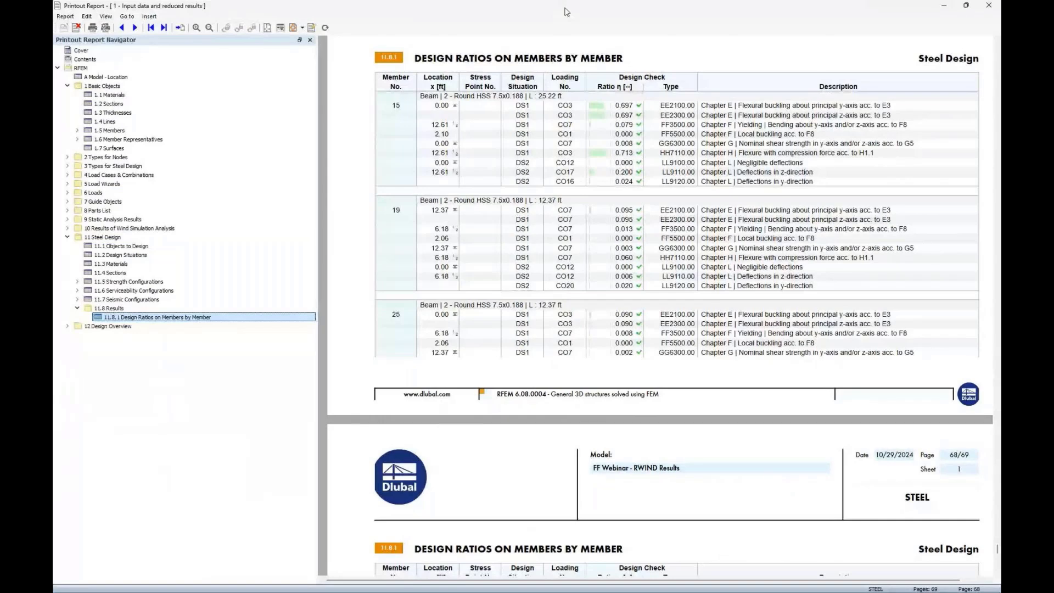
Step: Move the printout report window aside and return to the model in RFEM
drag(567, 12, 611, 33)
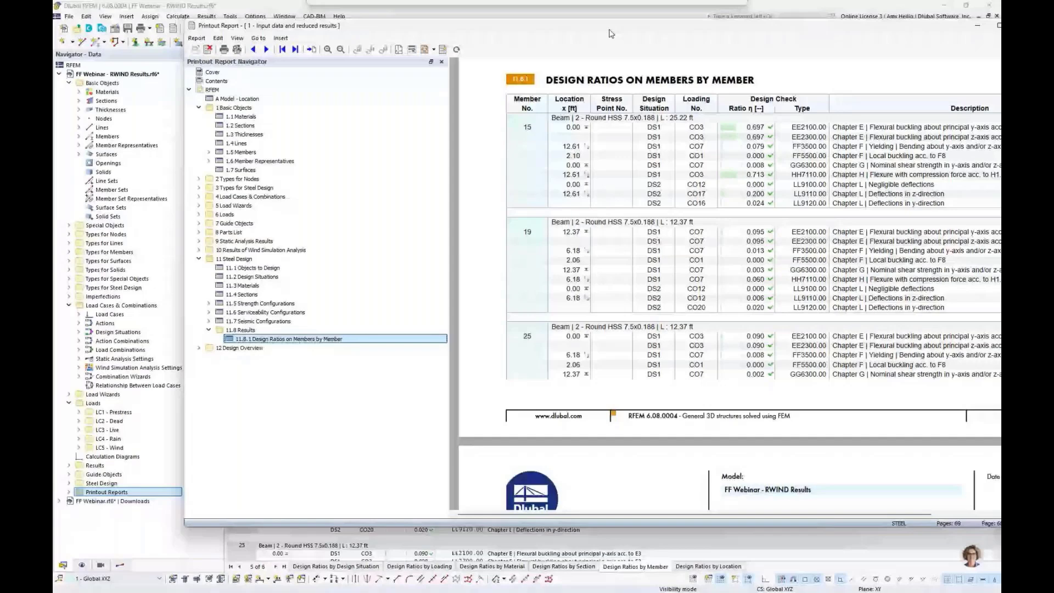
drag(611, 34, 1000, 55)
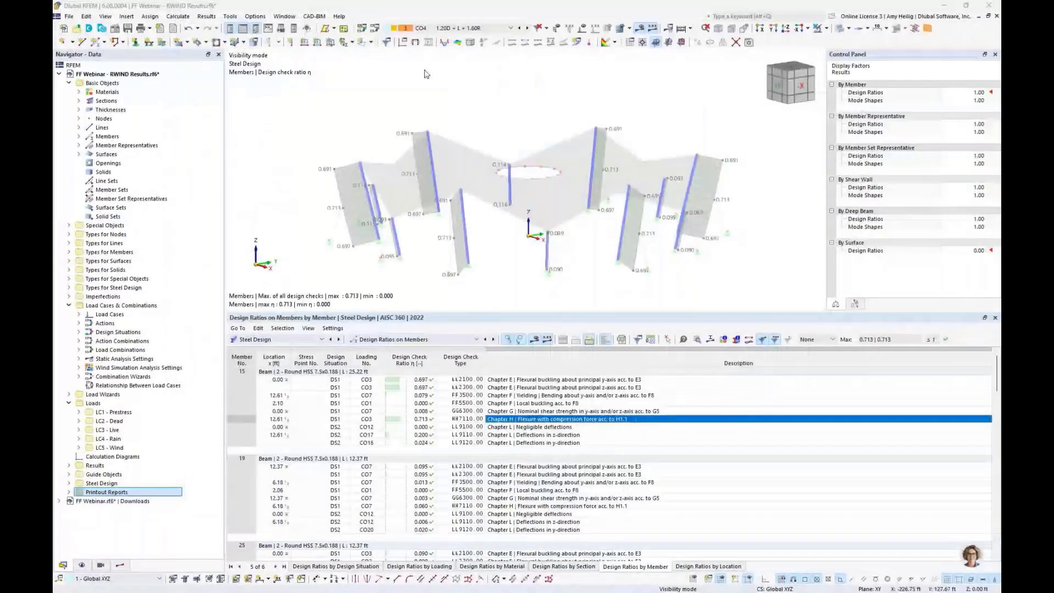
ctrl+middle_drag(426, 73, 467, 142)
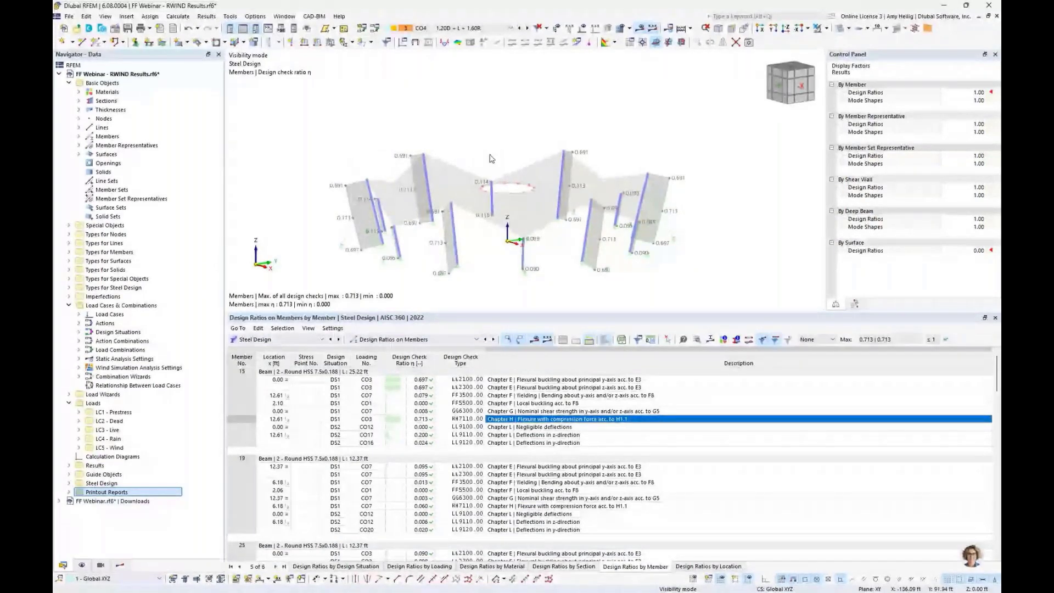
middle_drag(492, 159, 500, 149)
Step: Switch the results to Static Analysis, cancel visibility mode to display all objects, and give the model view more height
click(118, 566)
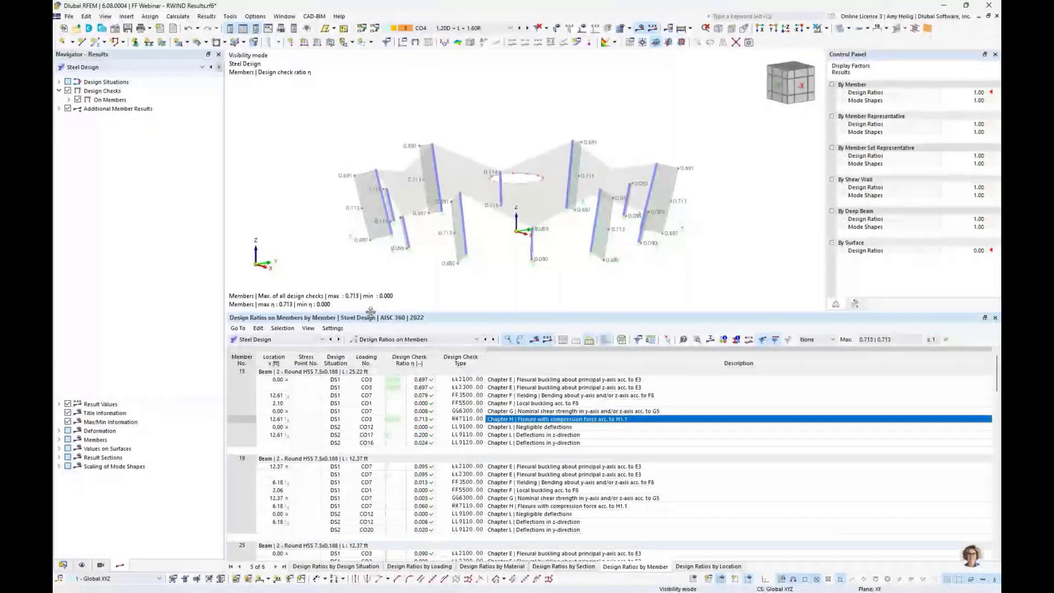
drag(371, 312, 368, 357)
click(109, 67)
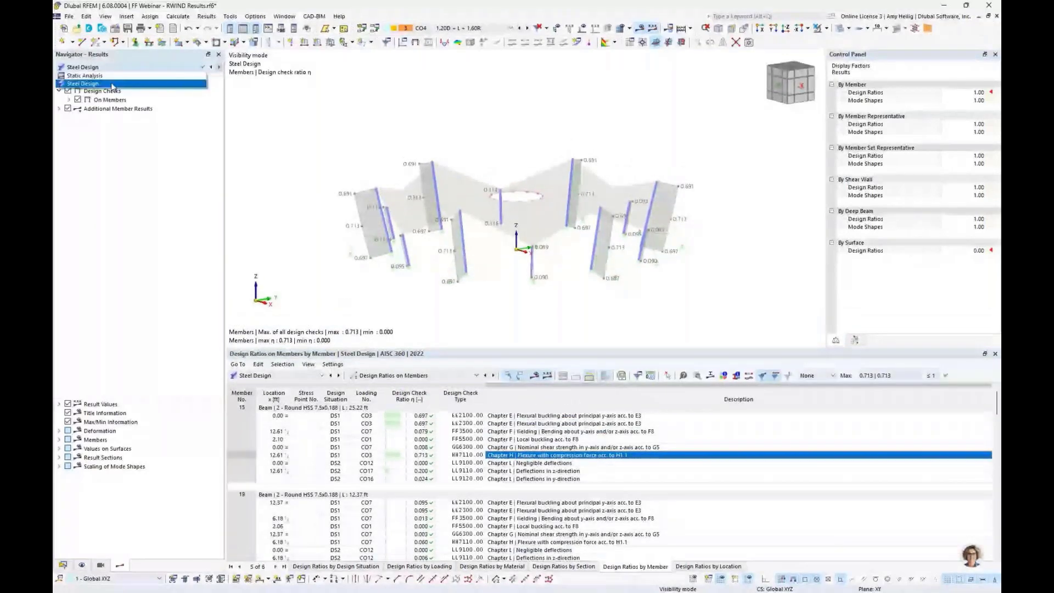
click(85, 76)
click(817, 31)
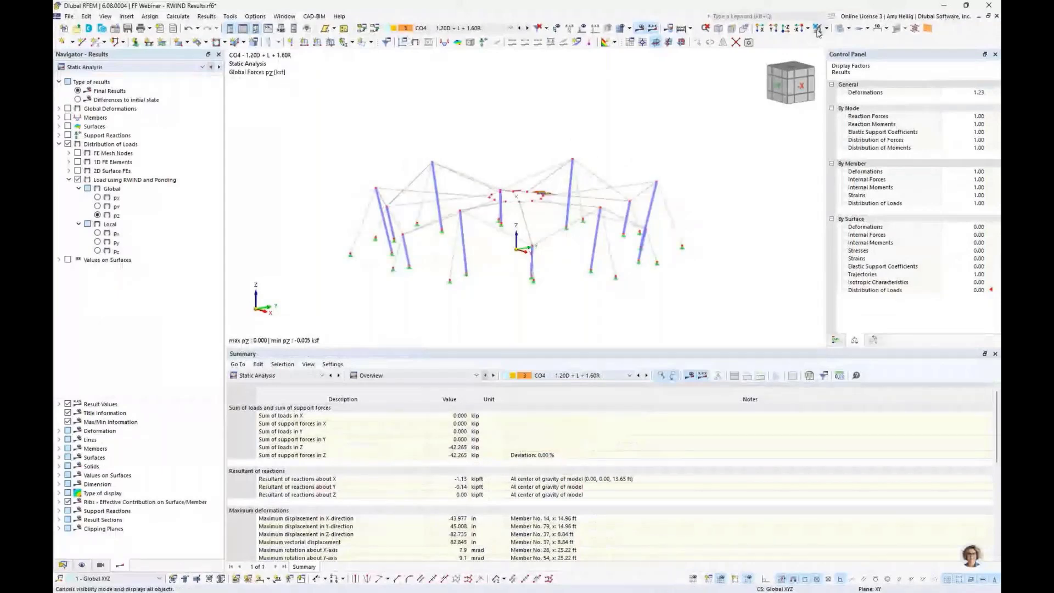
Step: Display the global deformations |u| of CO4 on the membrane structure and toggle the model's transparent display
click(59, 109)
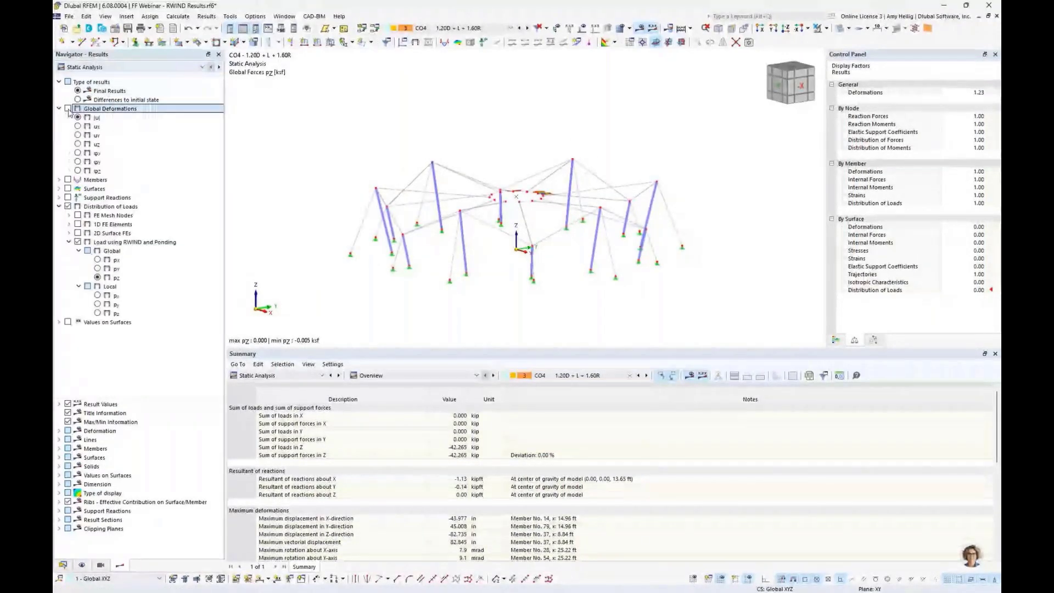
click(68, 108)
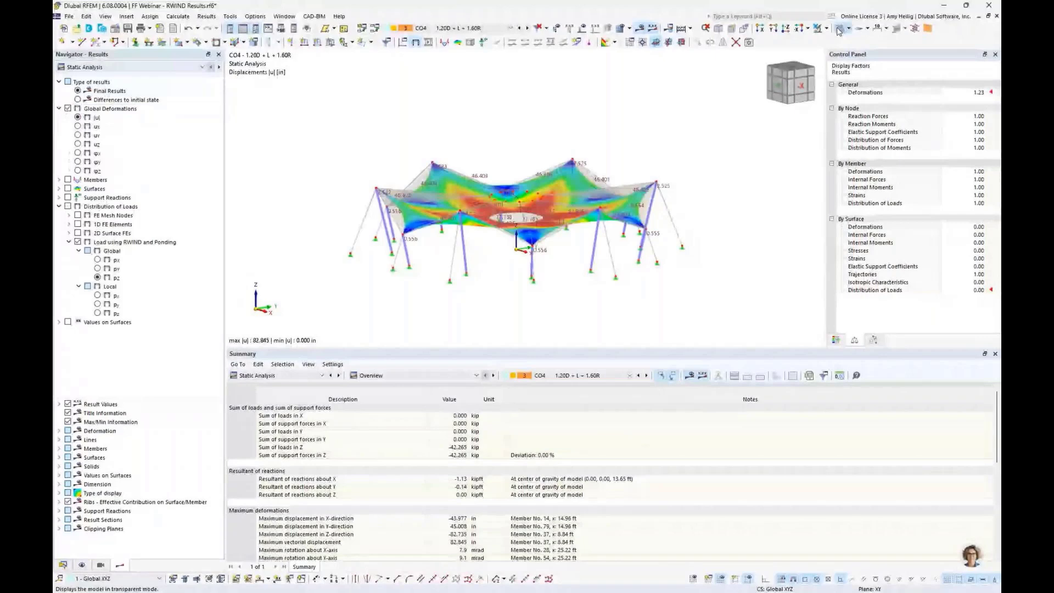
click(839, 31)
ctrl+middle_drag(527, 182, 534, 236)
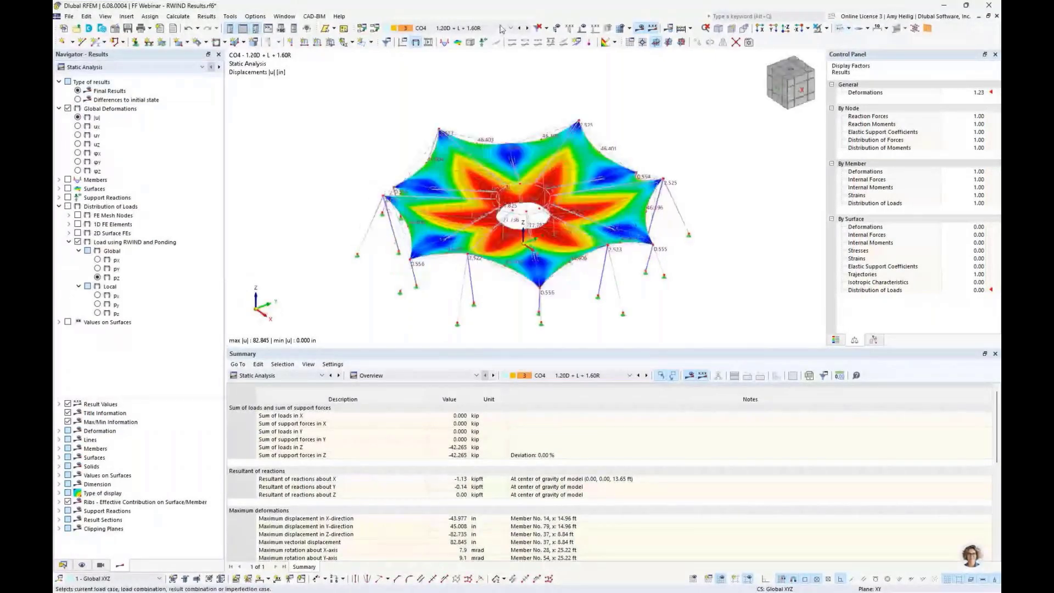
click(501, 29)
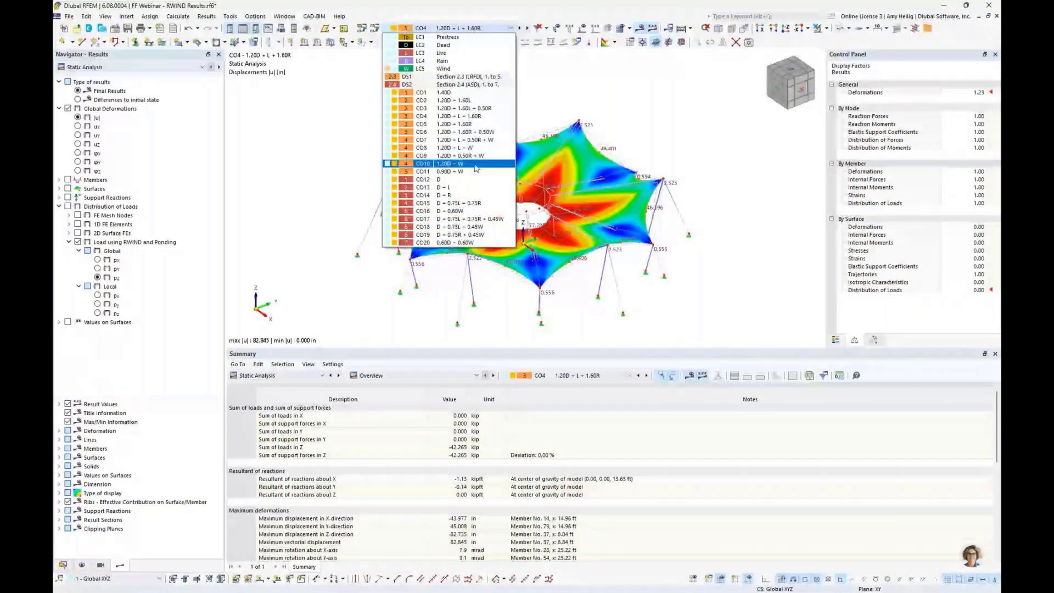
click(498, 288)
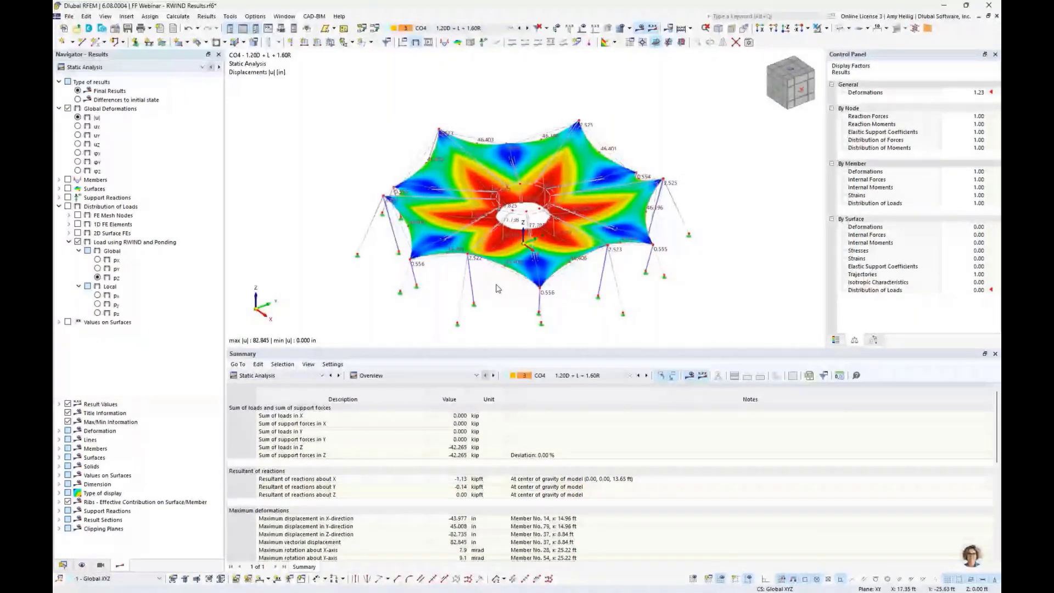
Step: Start a graphic printout to the printout report and set it to the current window only at full page height
click(150, 28)
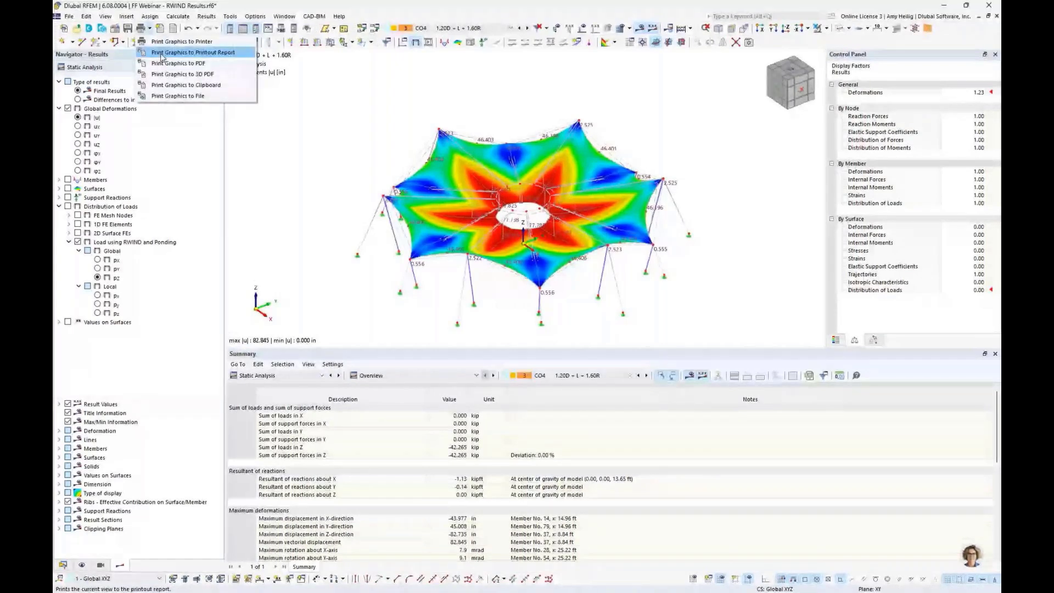
click(162, 56)
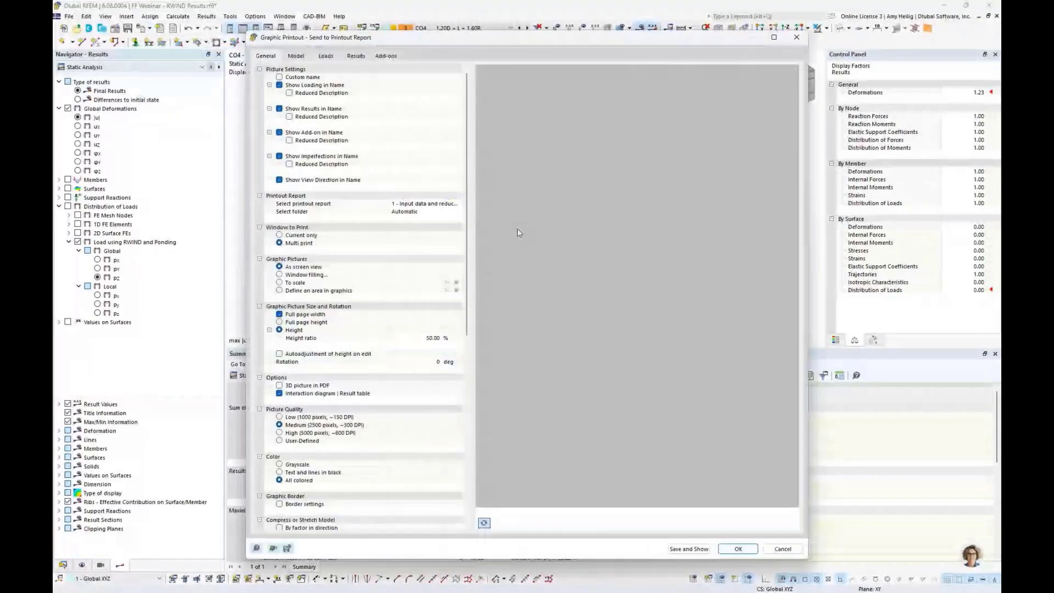
click(280, 236)
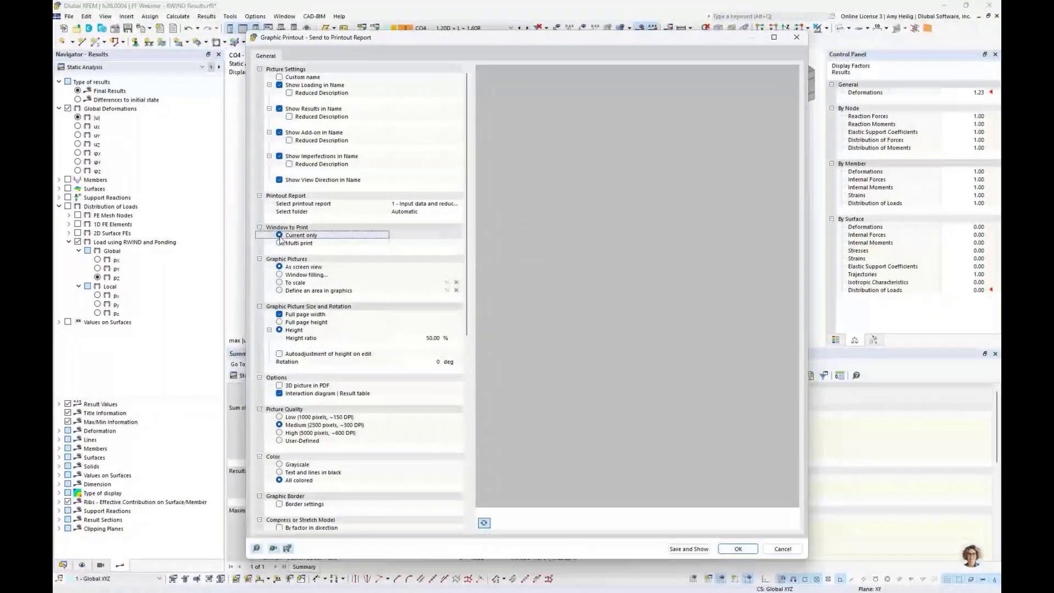
click(280, 323)
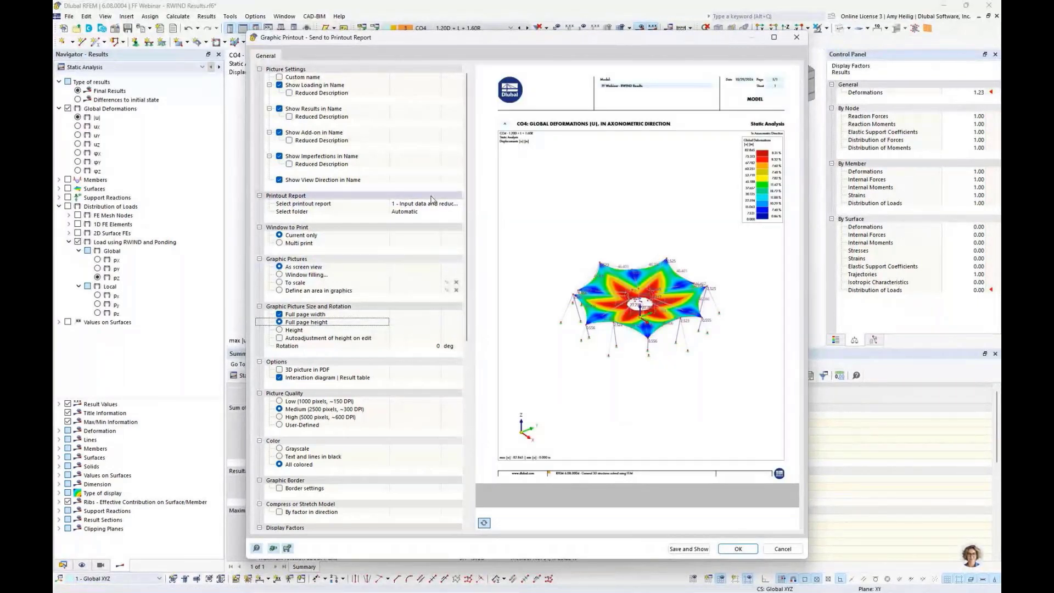
Step: Set the graphic printout to Multi print with a picture height ratio of 50 %
click(281, 244)
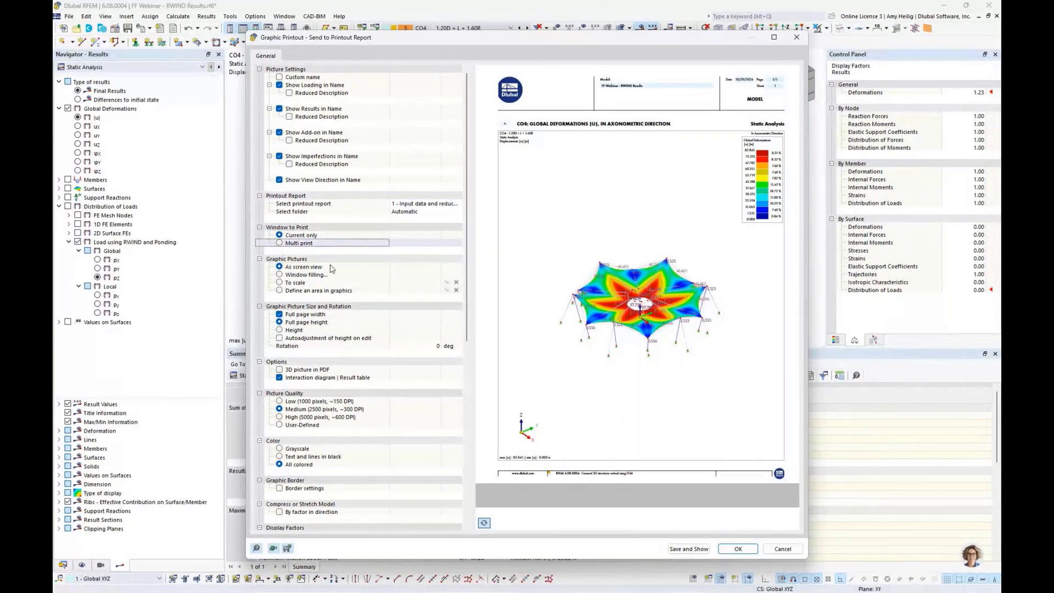
click(280, 243)
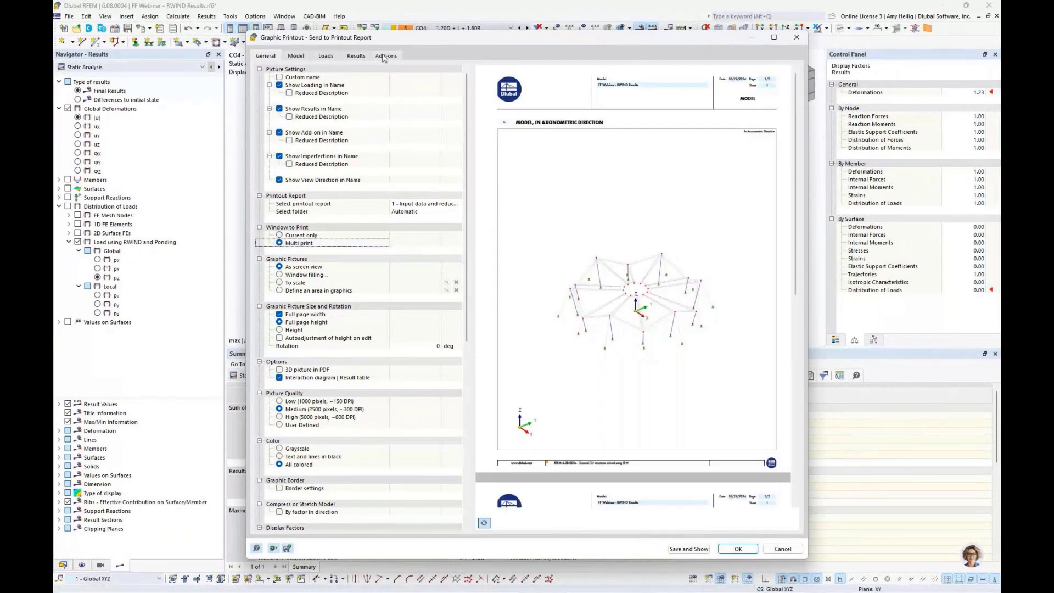
click(280, 330)
click(422, 337)
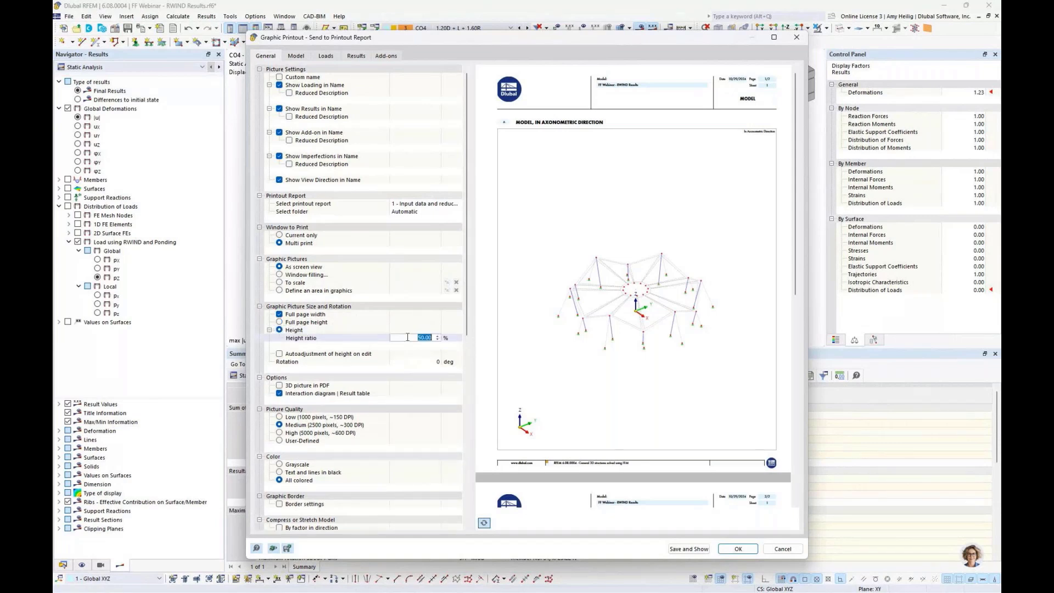
text(50)
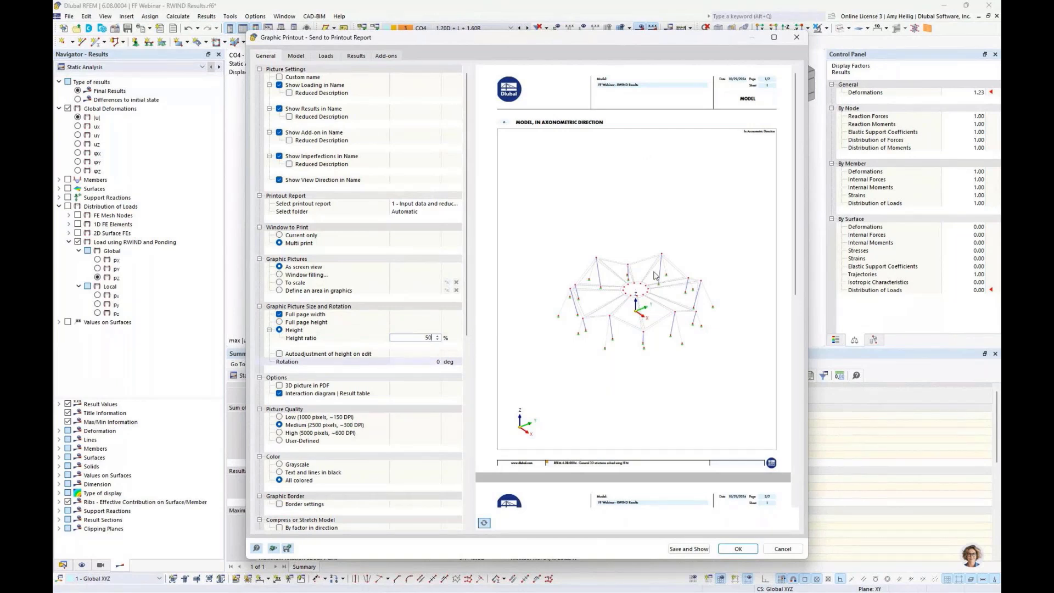
key(Tab)
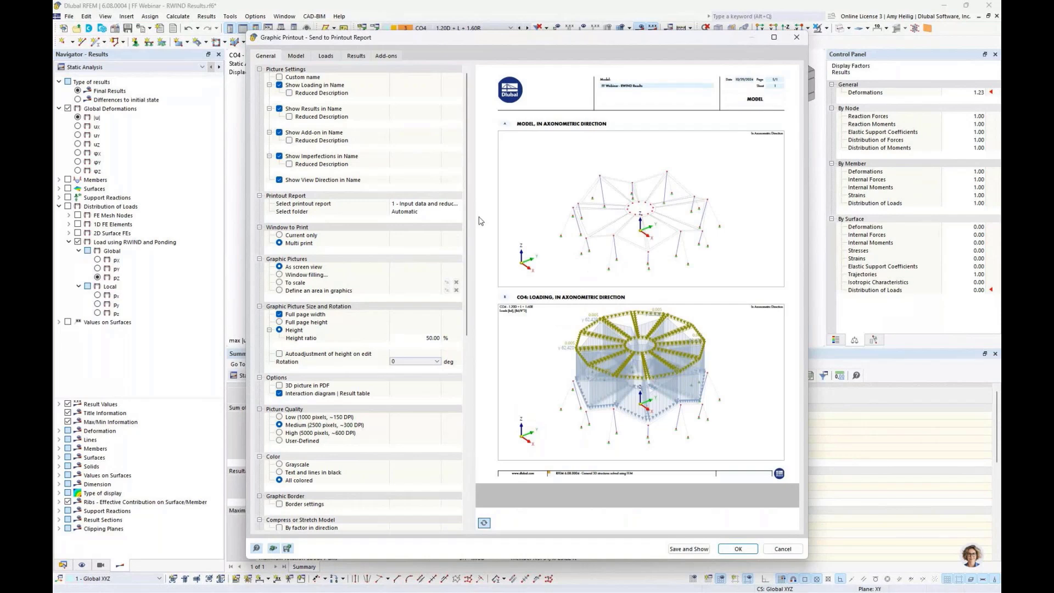
Step: Exclude the model views and the load graphics from the multi print
click(296, 57)
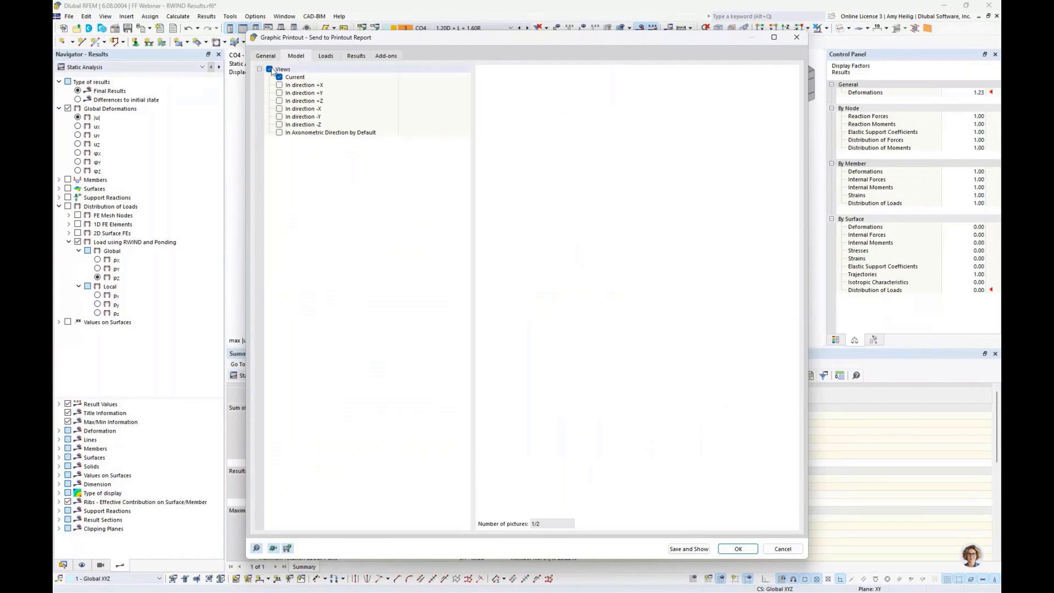
click(270, 69)
click(323, 57)
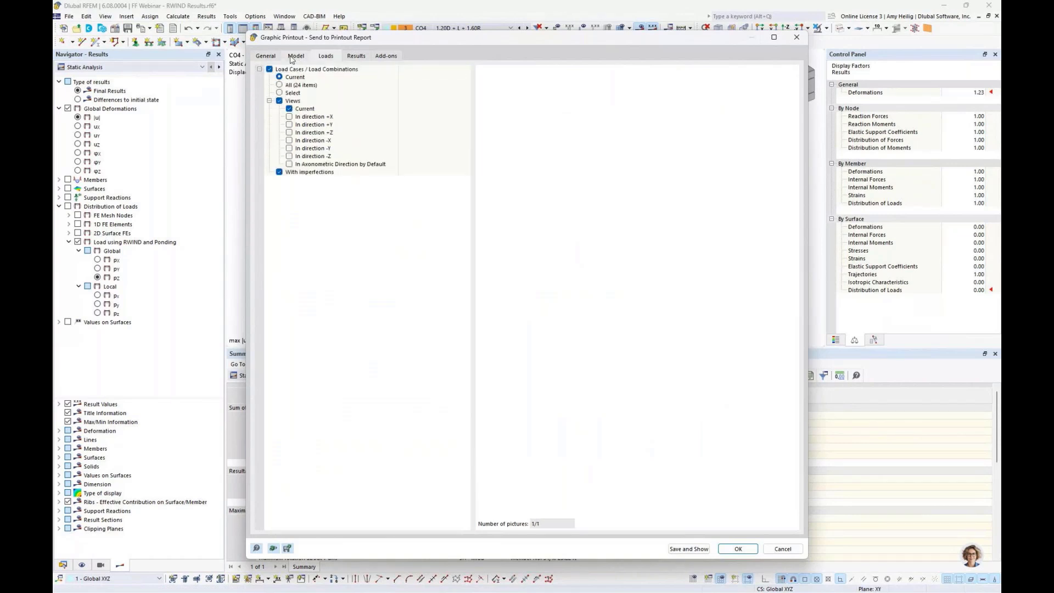
click(270, 69)
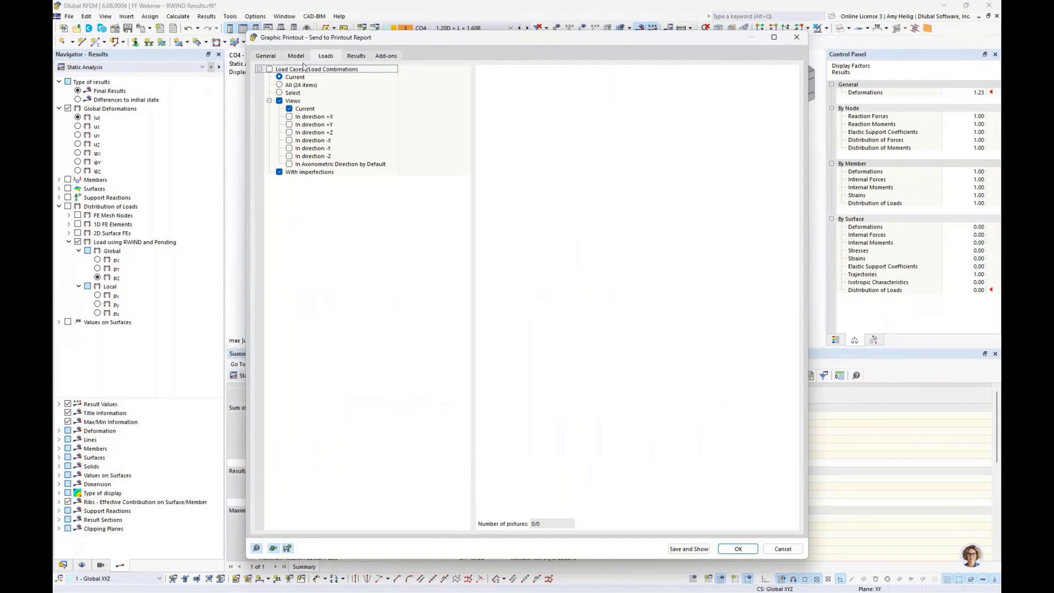
Step: Include the load case and combination results in the multi print, showing the global deformations |u|
click(357, 57)
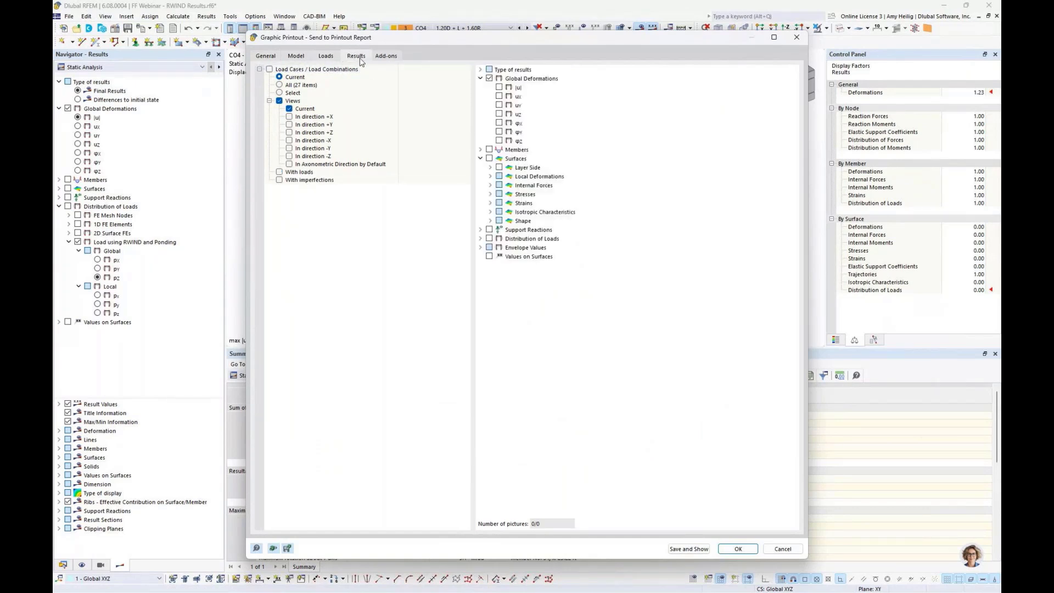
click(270, 70)
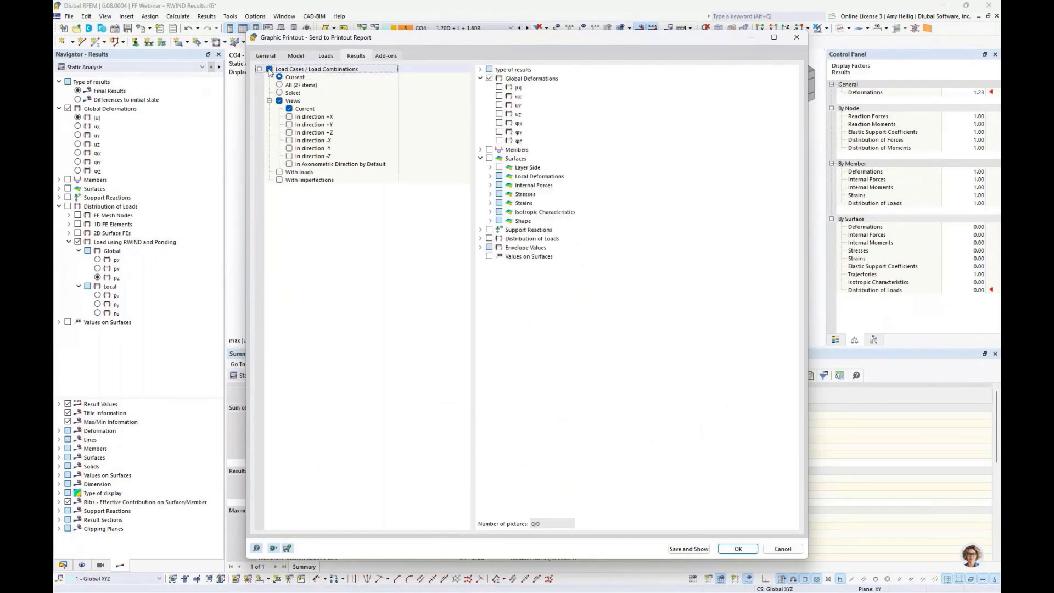
click(499, 87)
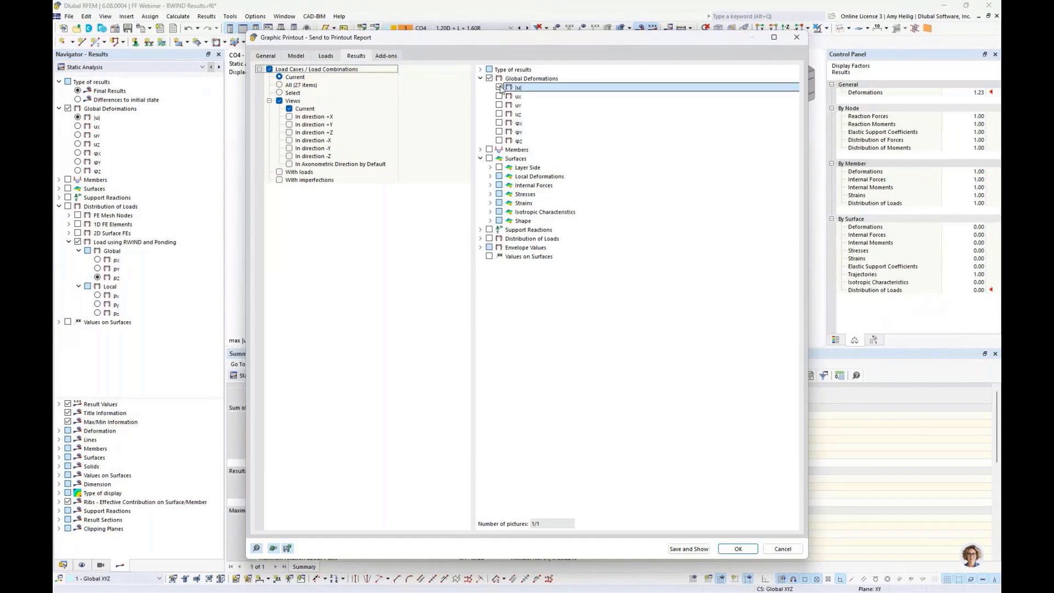
Step: Restrict the results graphics to selected loading, replacing the default load cases with load combinations CO1 to CO11
click(280, 93)
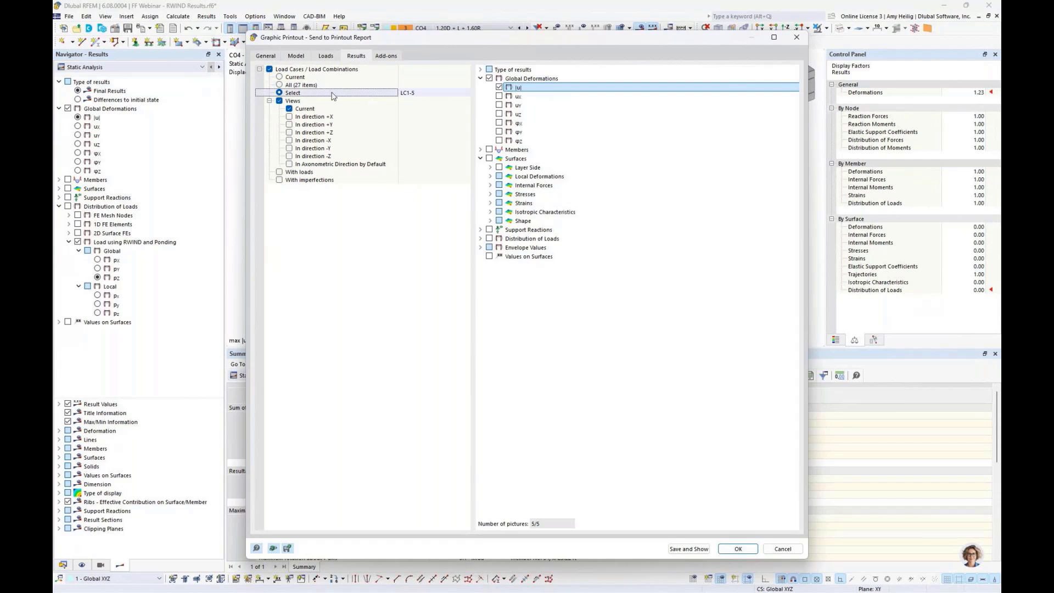
click(411, 94)
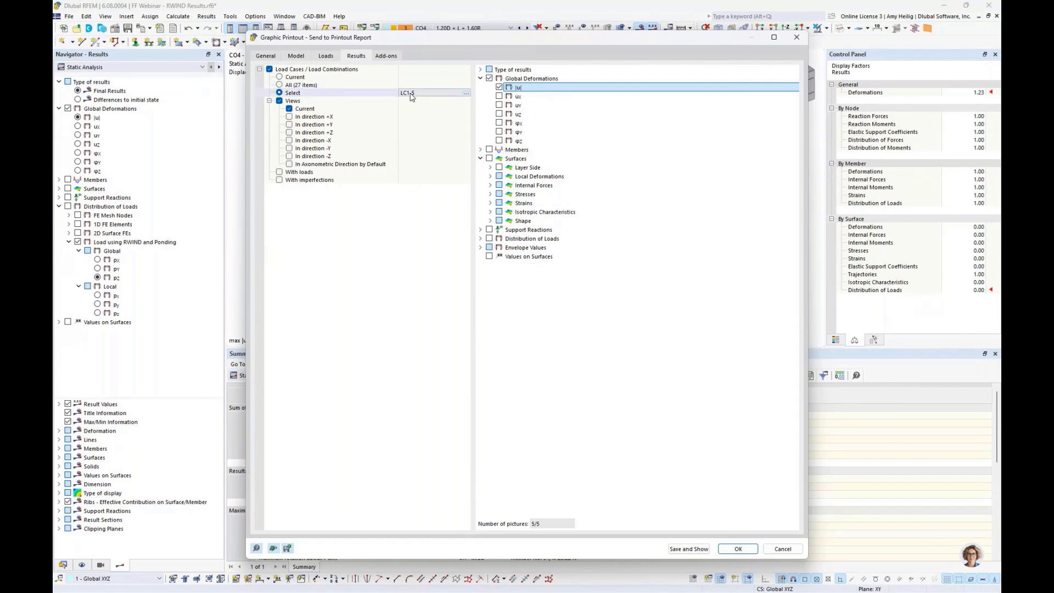
click(467, 95)
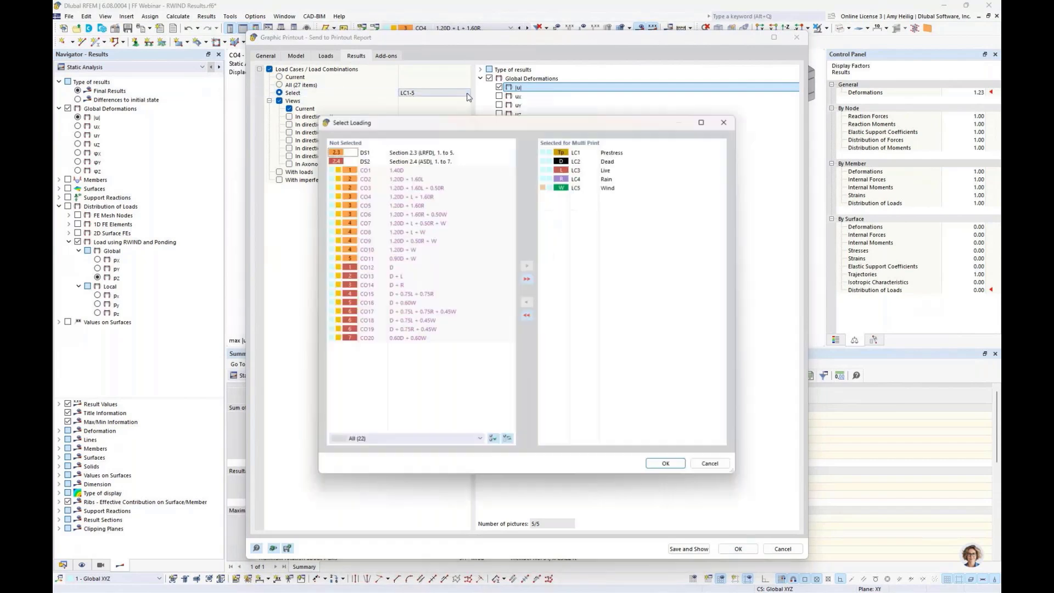
click(527, 316)
click(417, 214)
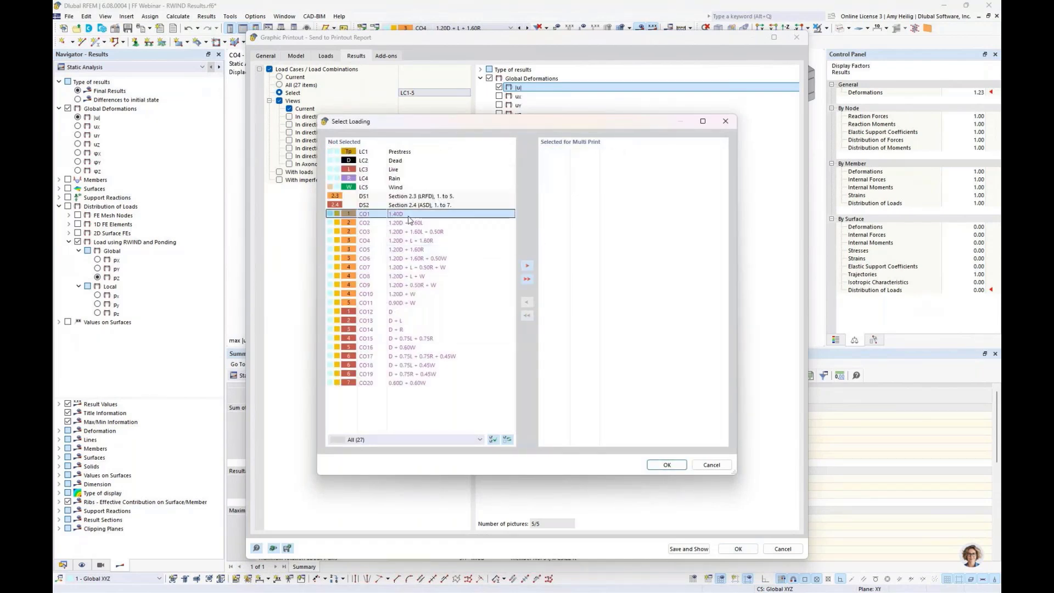
shift+click(418, 303)
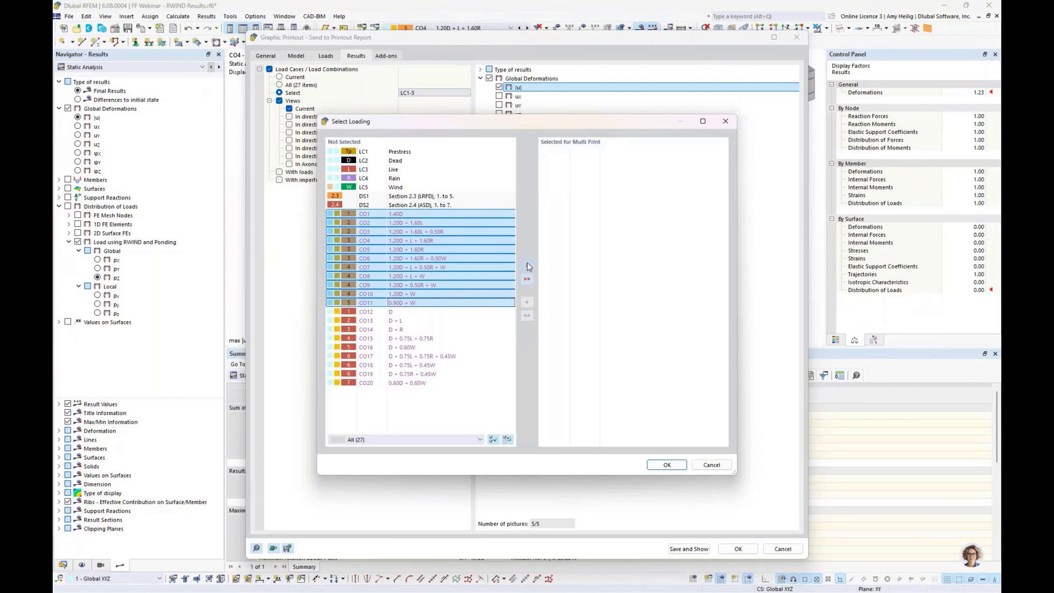
click(528, 264)
click(605, 296)
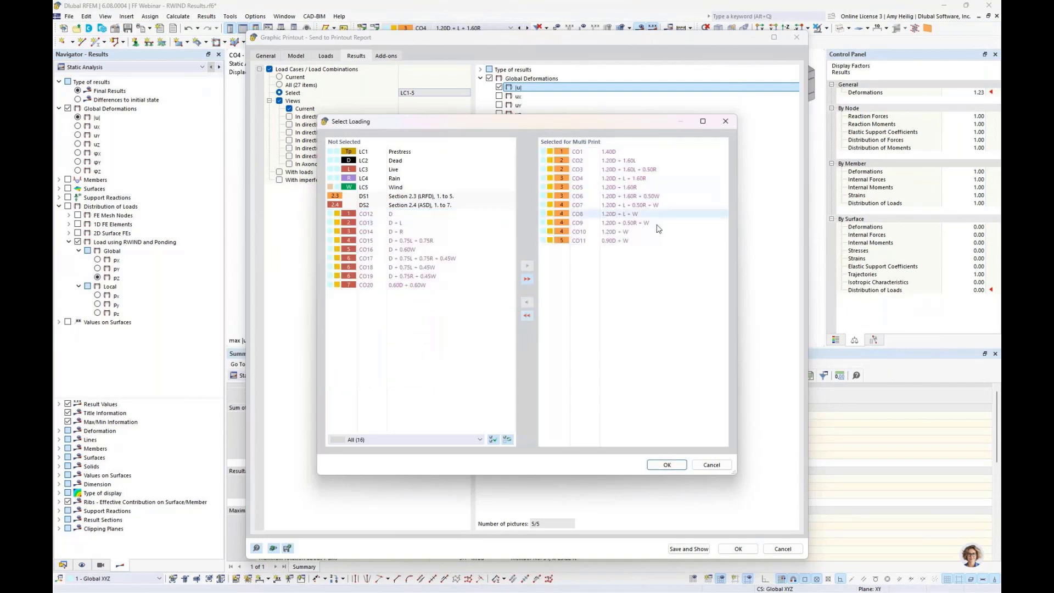
click(667, 464)
Step: Exclude the design add-ons from the multi print, then save the graphics and show them in the printout report
click(386, 55)
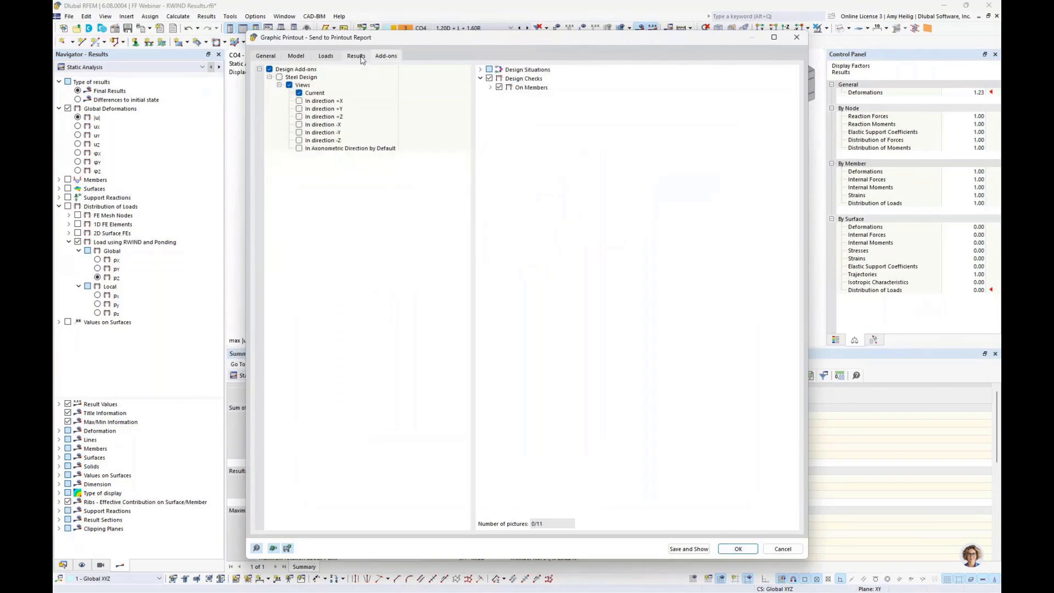
click(270, 70)
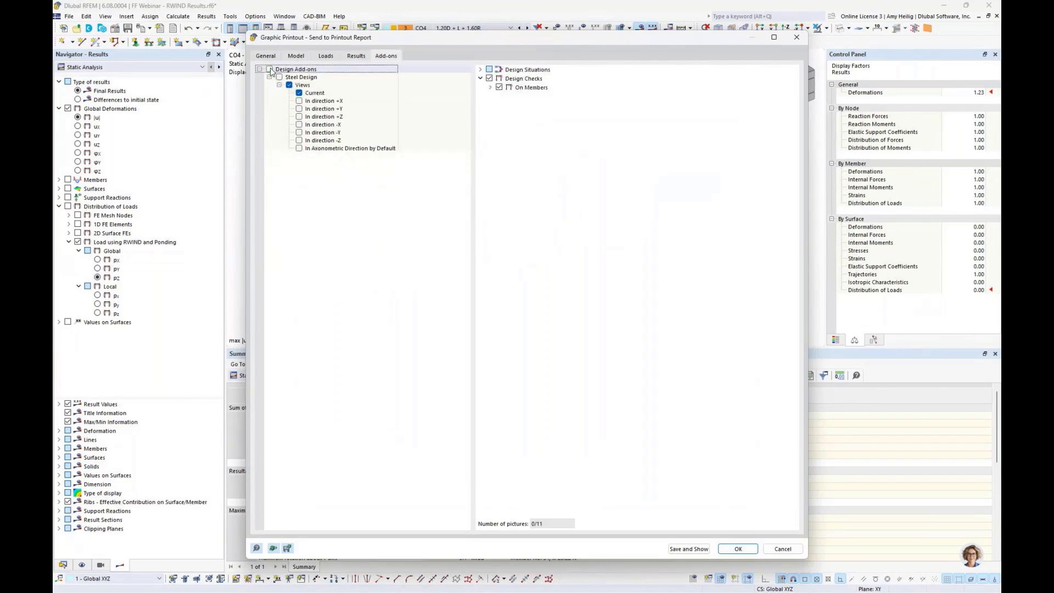
click(685, 550)
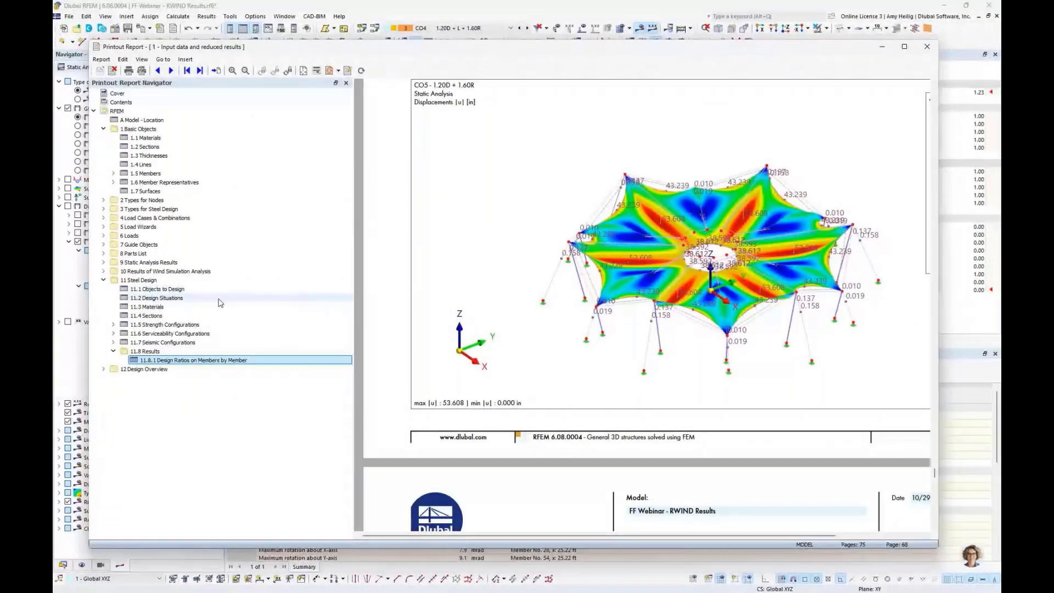
Step: Examine the global deformation graphics of the load combinations in the Static Analysis Results chapter, starting from CO1, and close the report
double_click(177, 263)
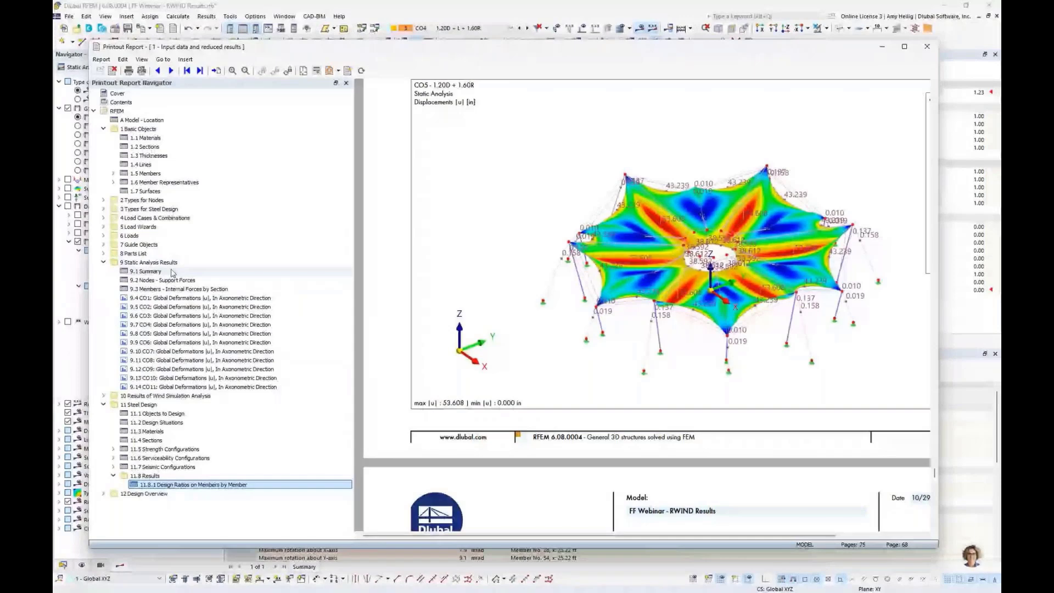
click(171, 299)
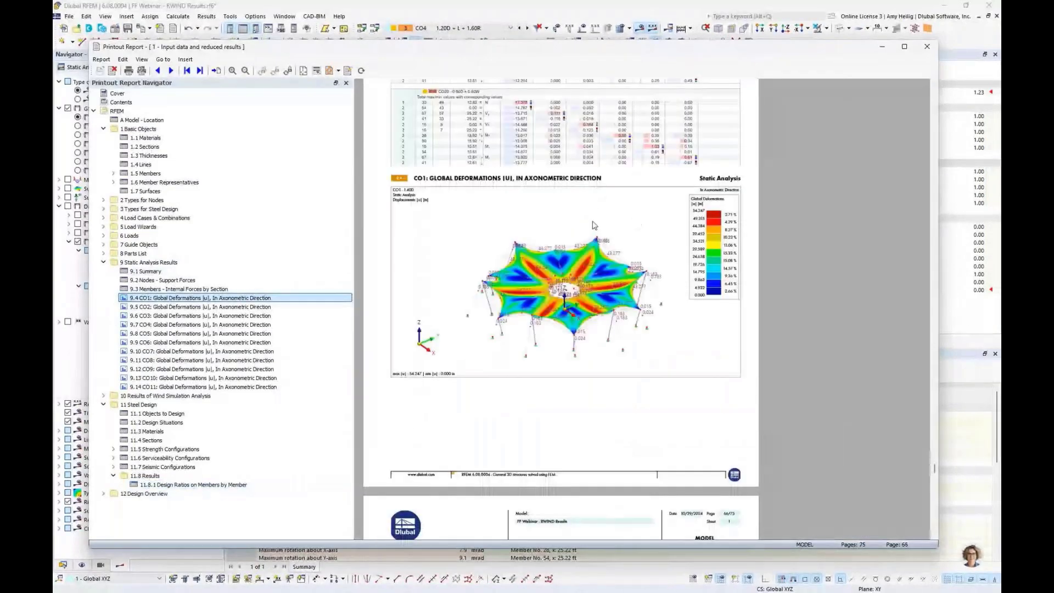
scroll(530, 224, down, 1)
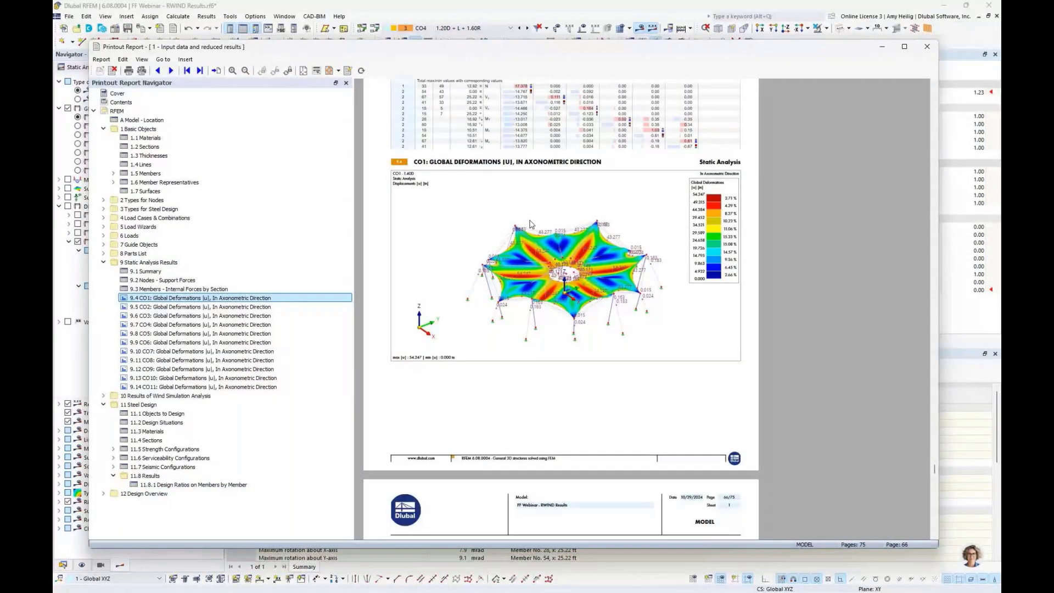
scroll(531, 224, down, 10)
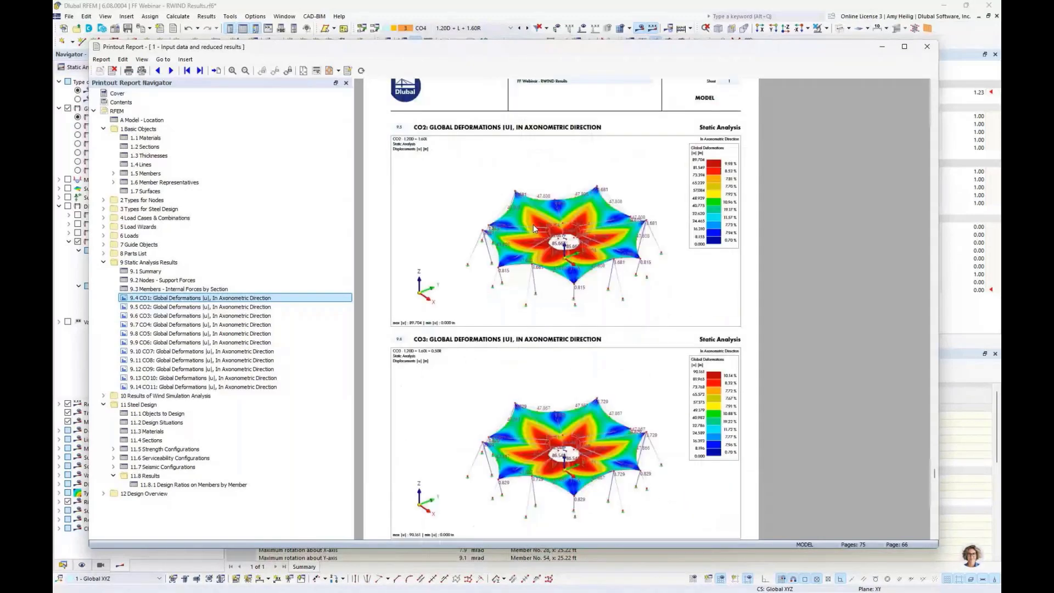
scroll(533, 224, down, 10)
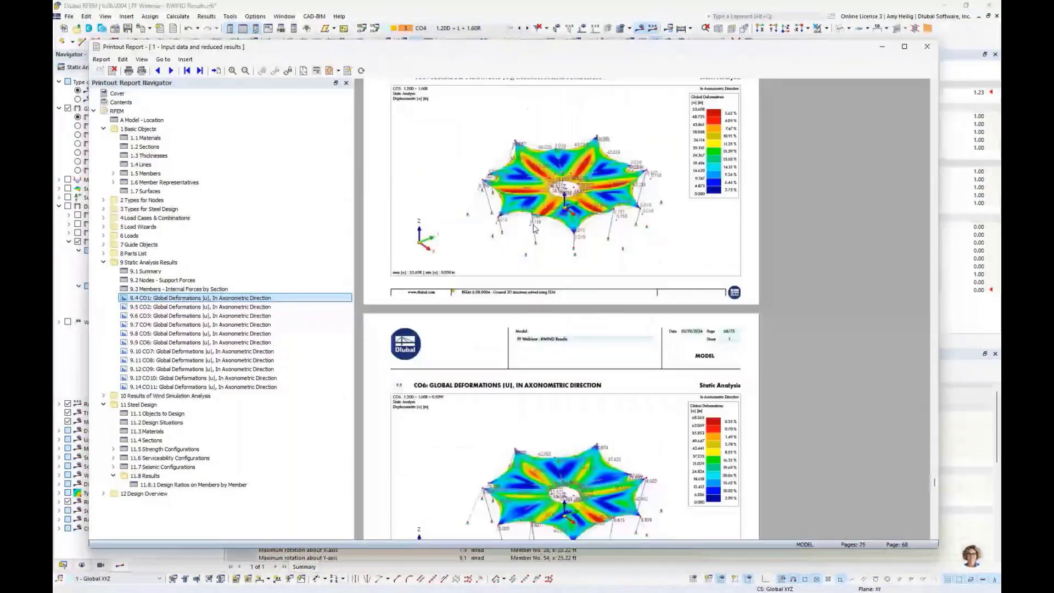
scroll(535, 228, down, 10)
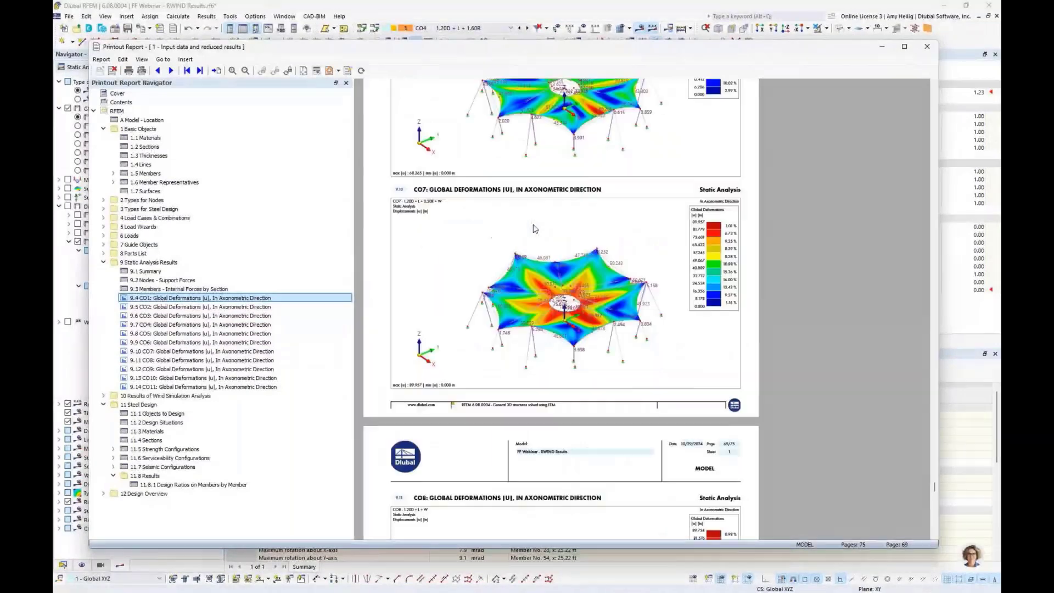
scroll(536, 228, down, 5)
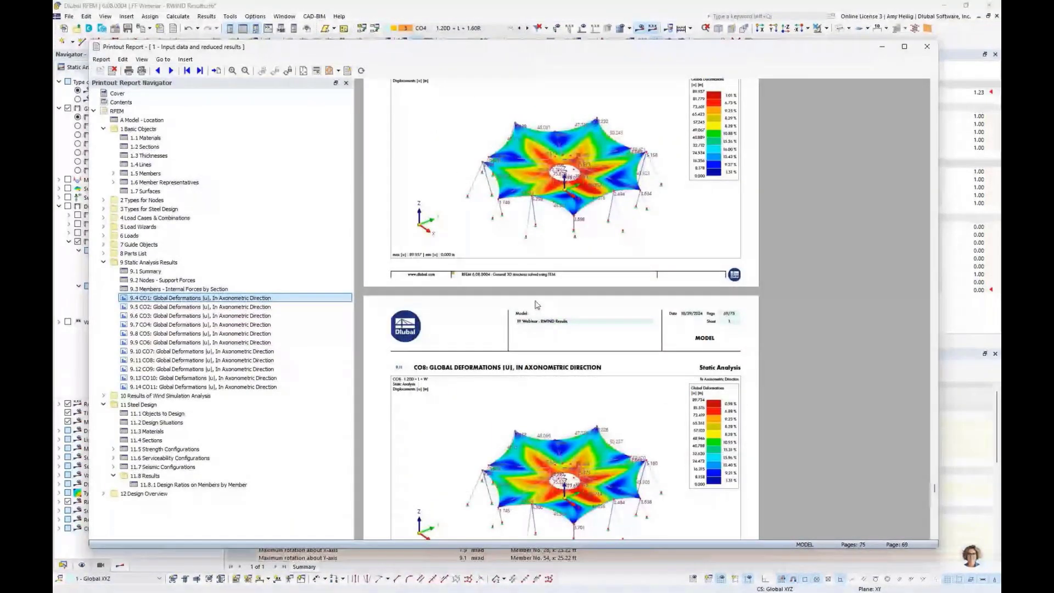
scroll(537, 305, down, 20)
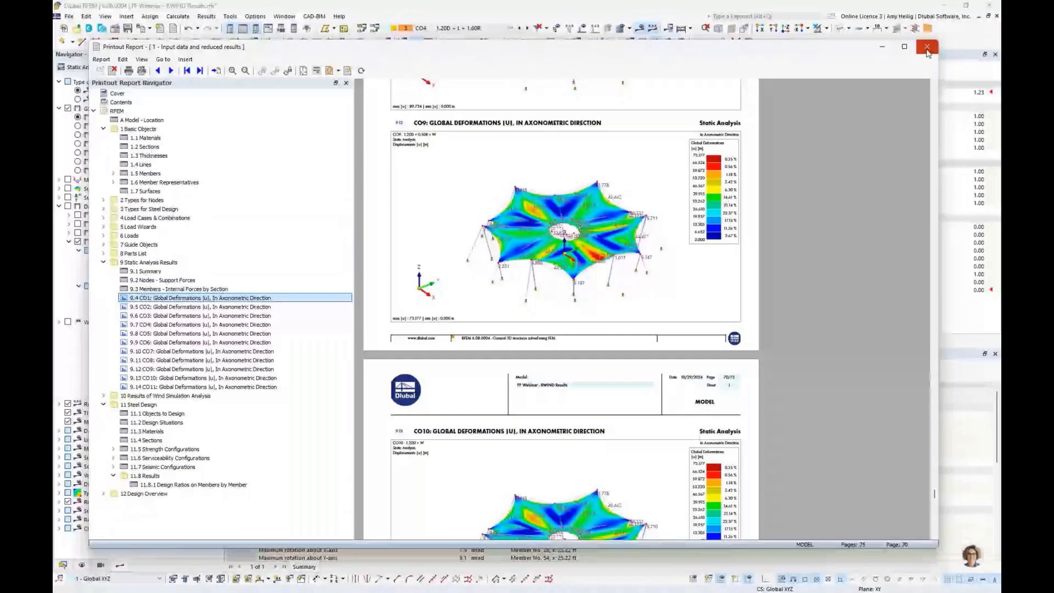
click(928, 47)
Step: Bring up the overview of all open windows
key(super+Tab)
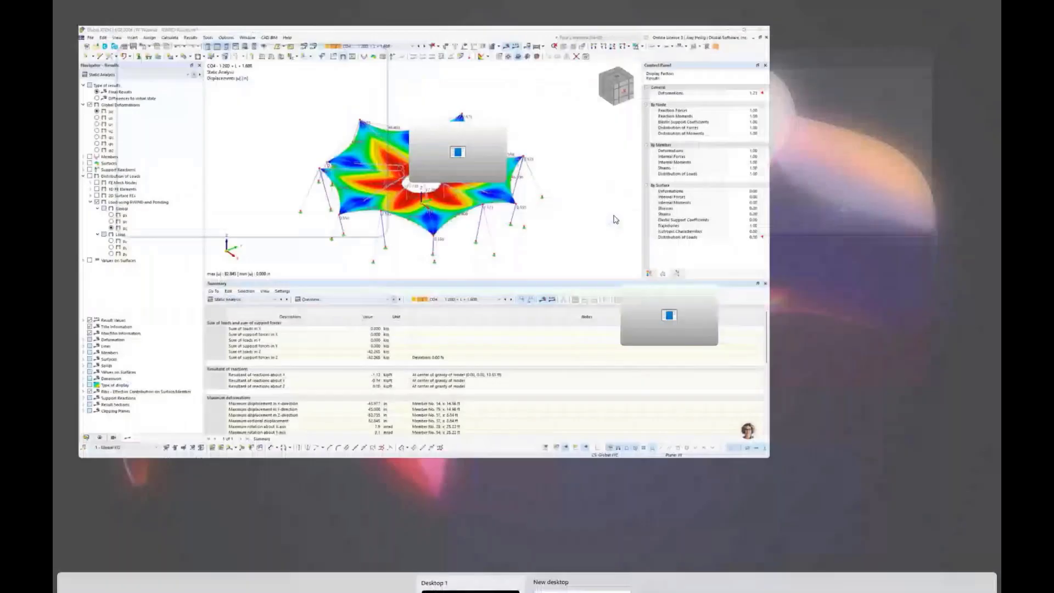